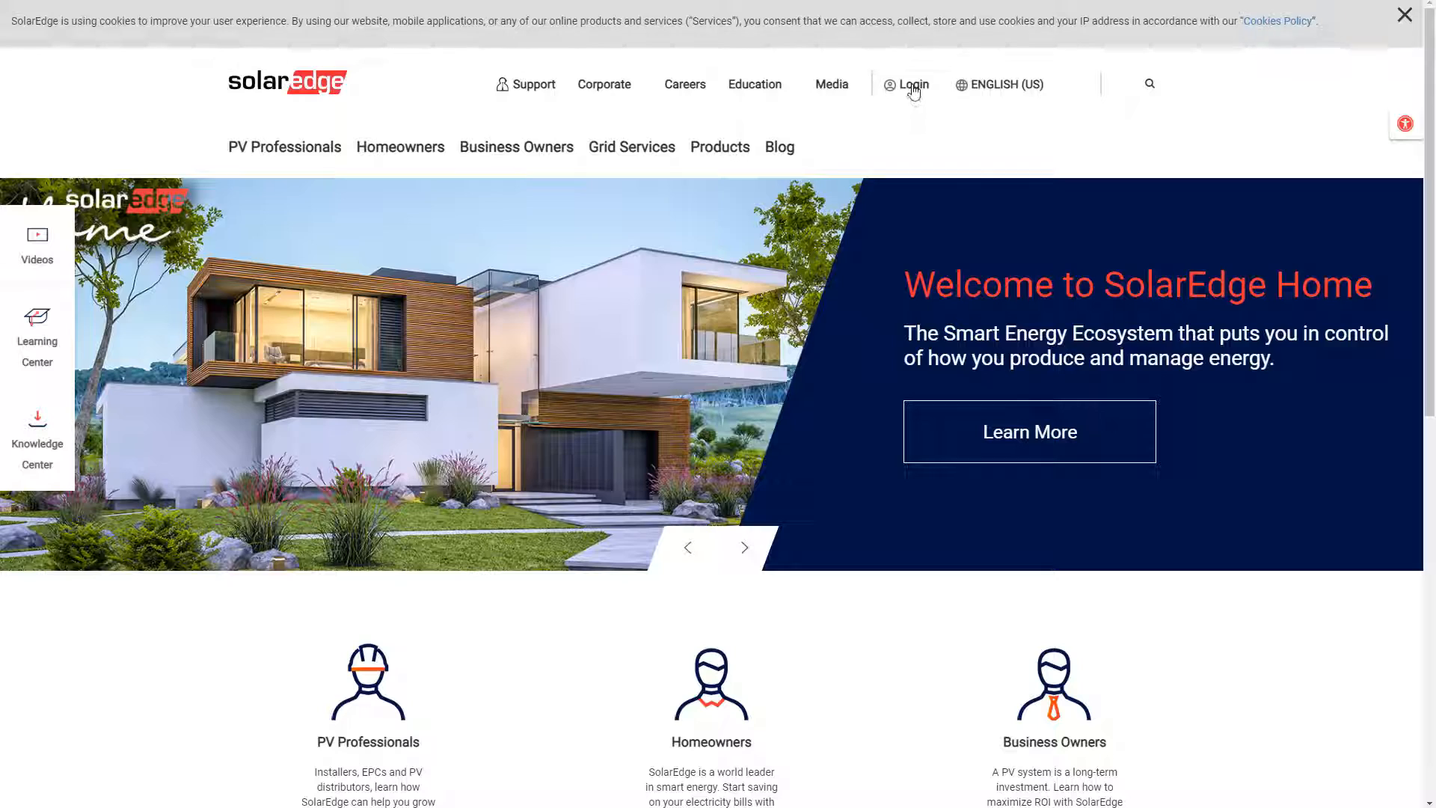
Open Designer from the SolarEdge Login menu and switch to its Your Projects tab
mouse_move(914, 88)
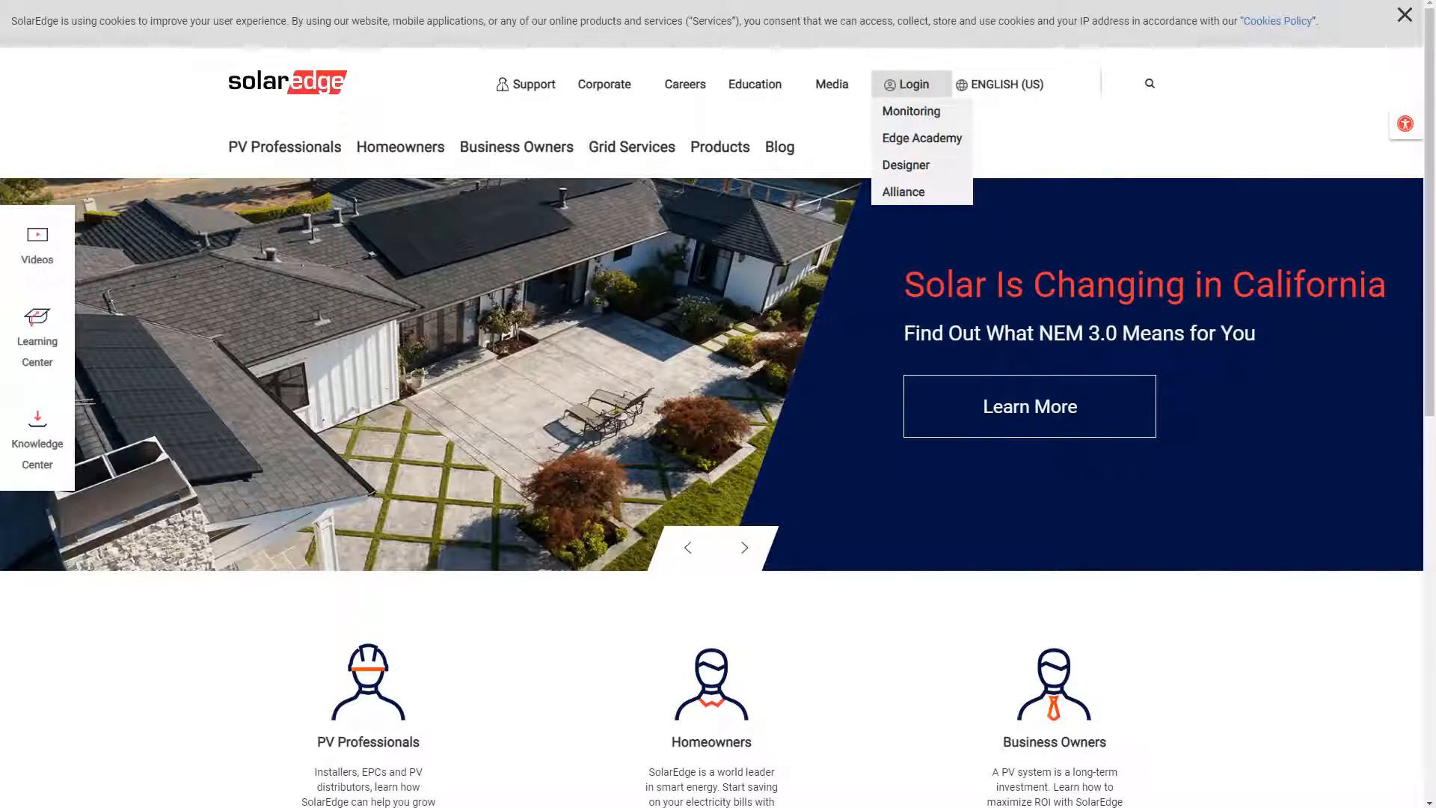
key(ctrl+Tab)
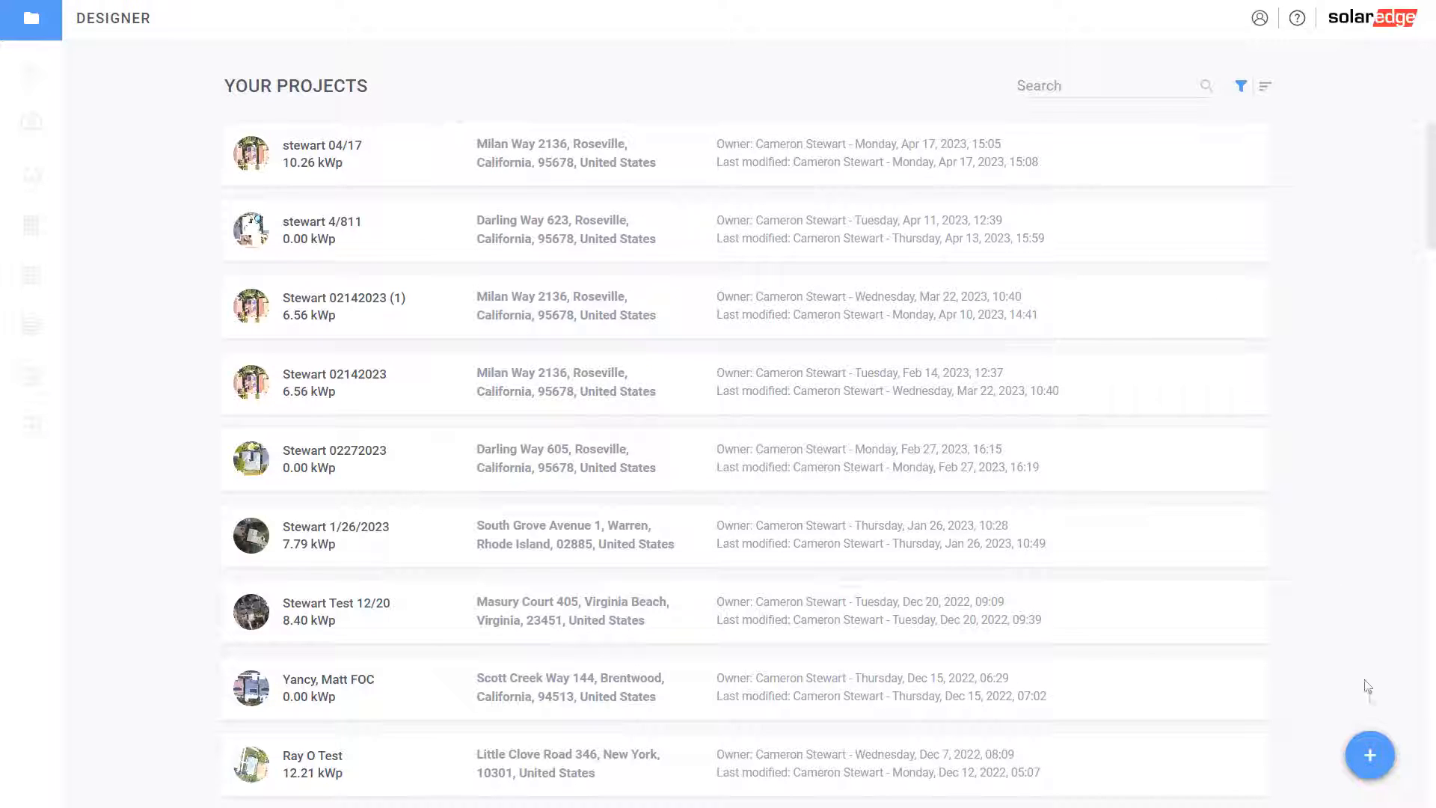
Start a new residential project named with the customer's surname and the date 4/20/2023
mouse_move(1386, 777)
scroll(516, 391, down, 5)
scroll(516, 390, up, 5)
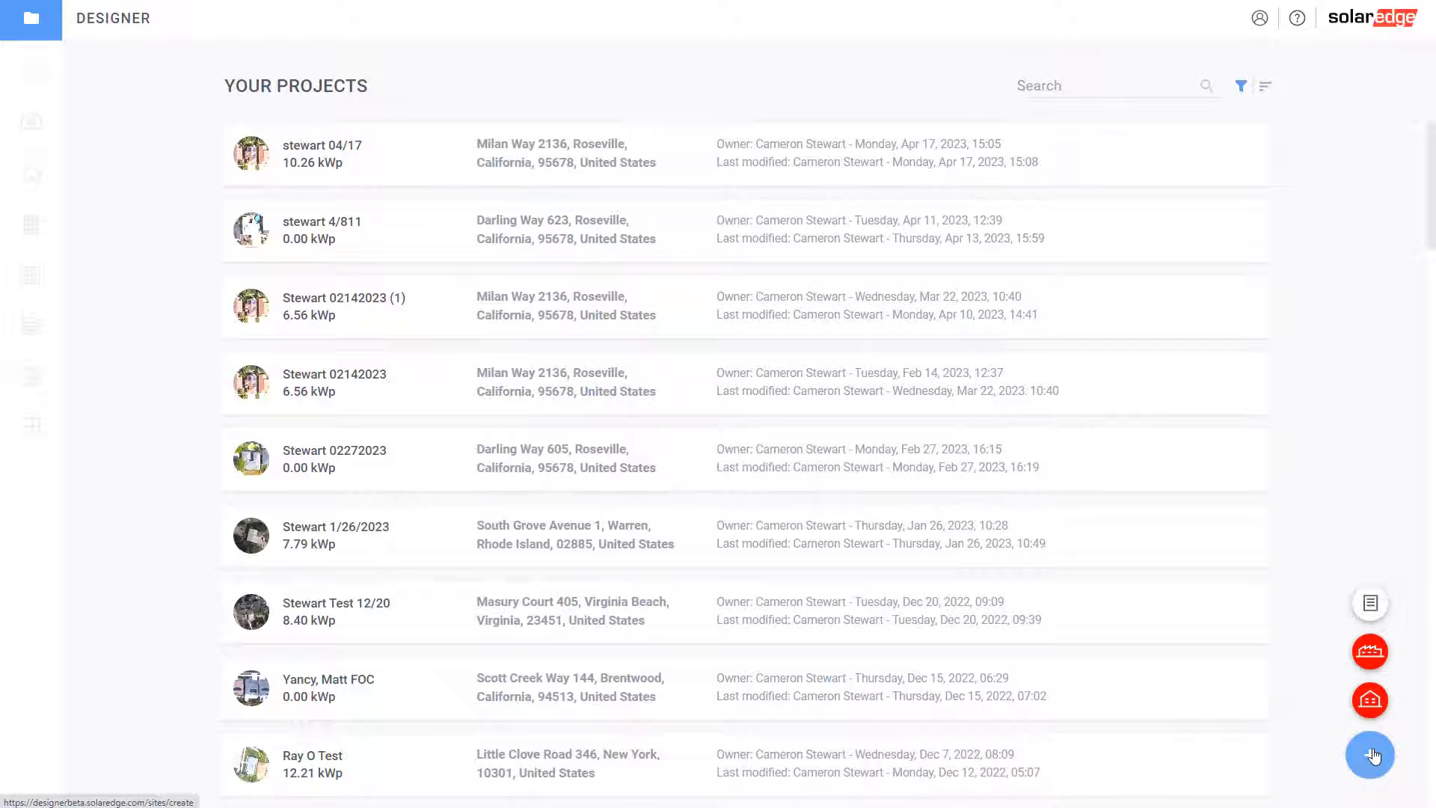
click(1370, 703)
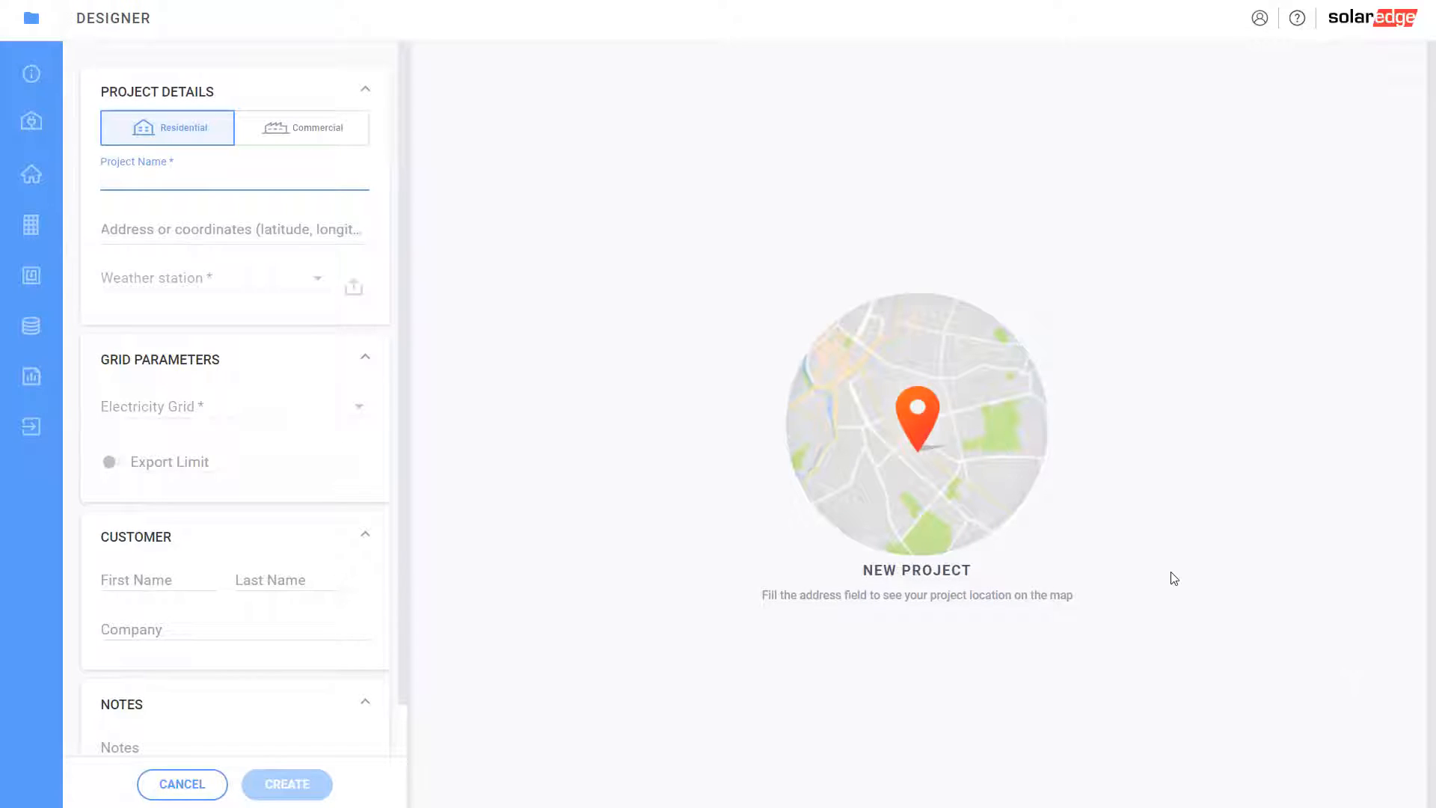
text(Stewart 4/20/2023)
Enter the site's street address and pick the matching autocomplete suggestion
click(168, 229)
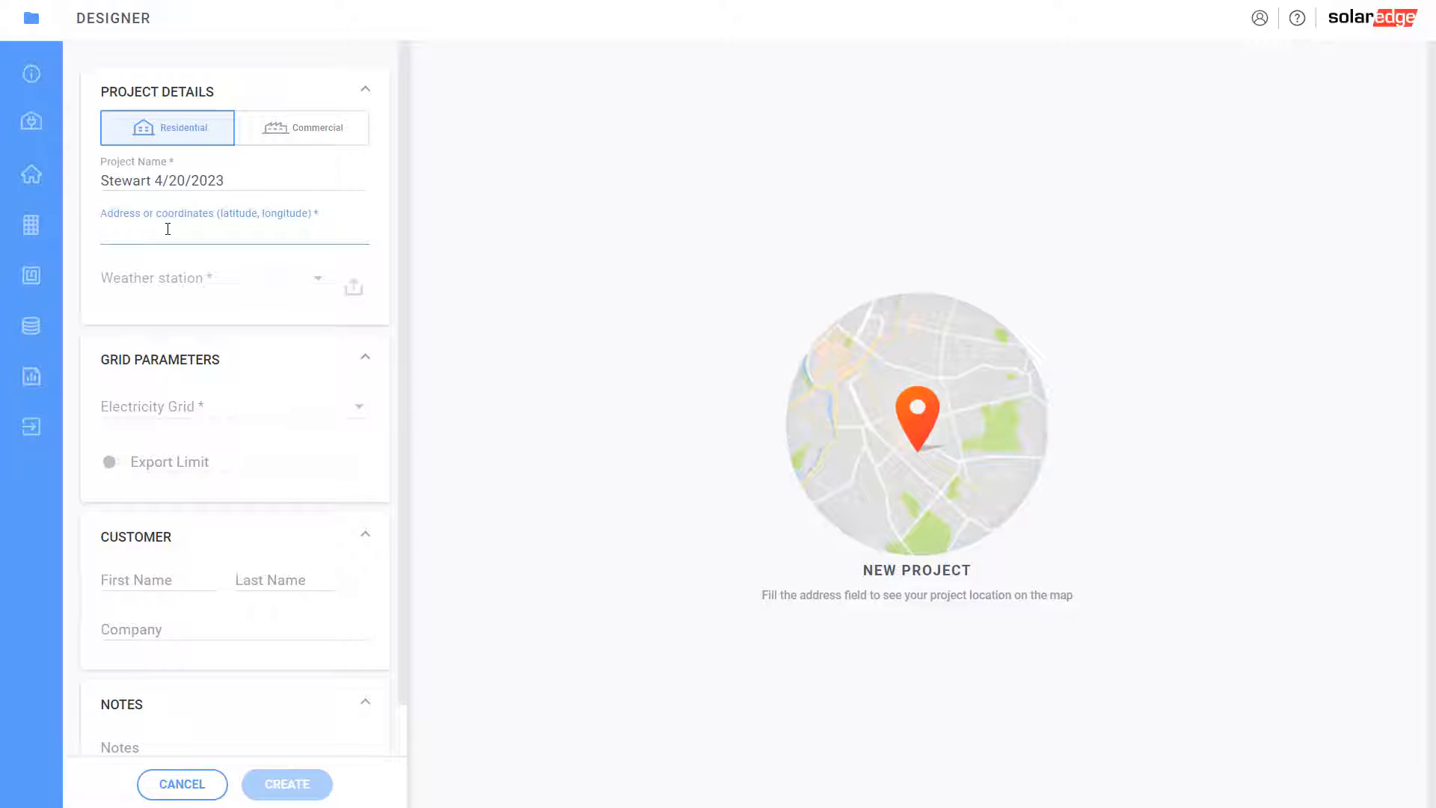
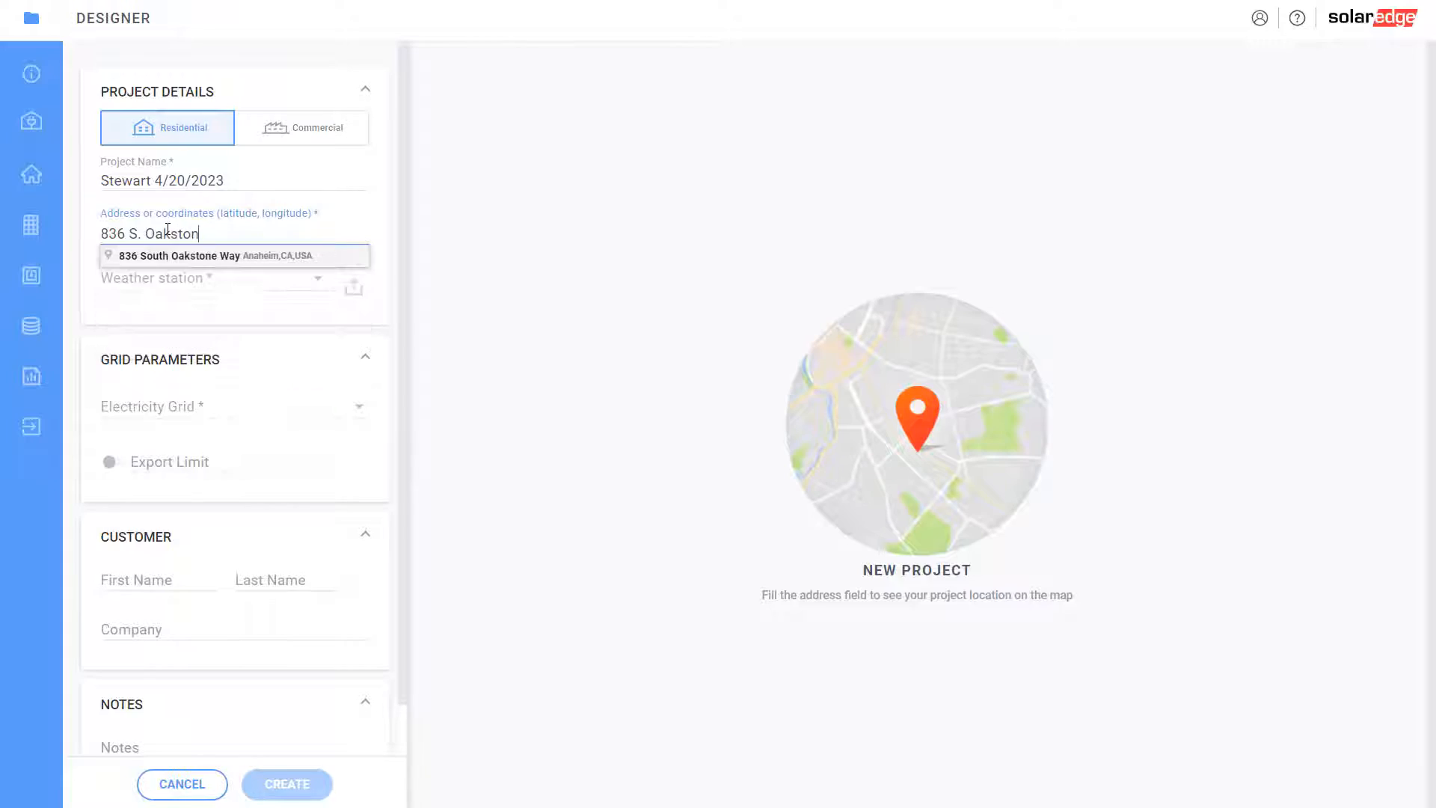
click(176, 258)
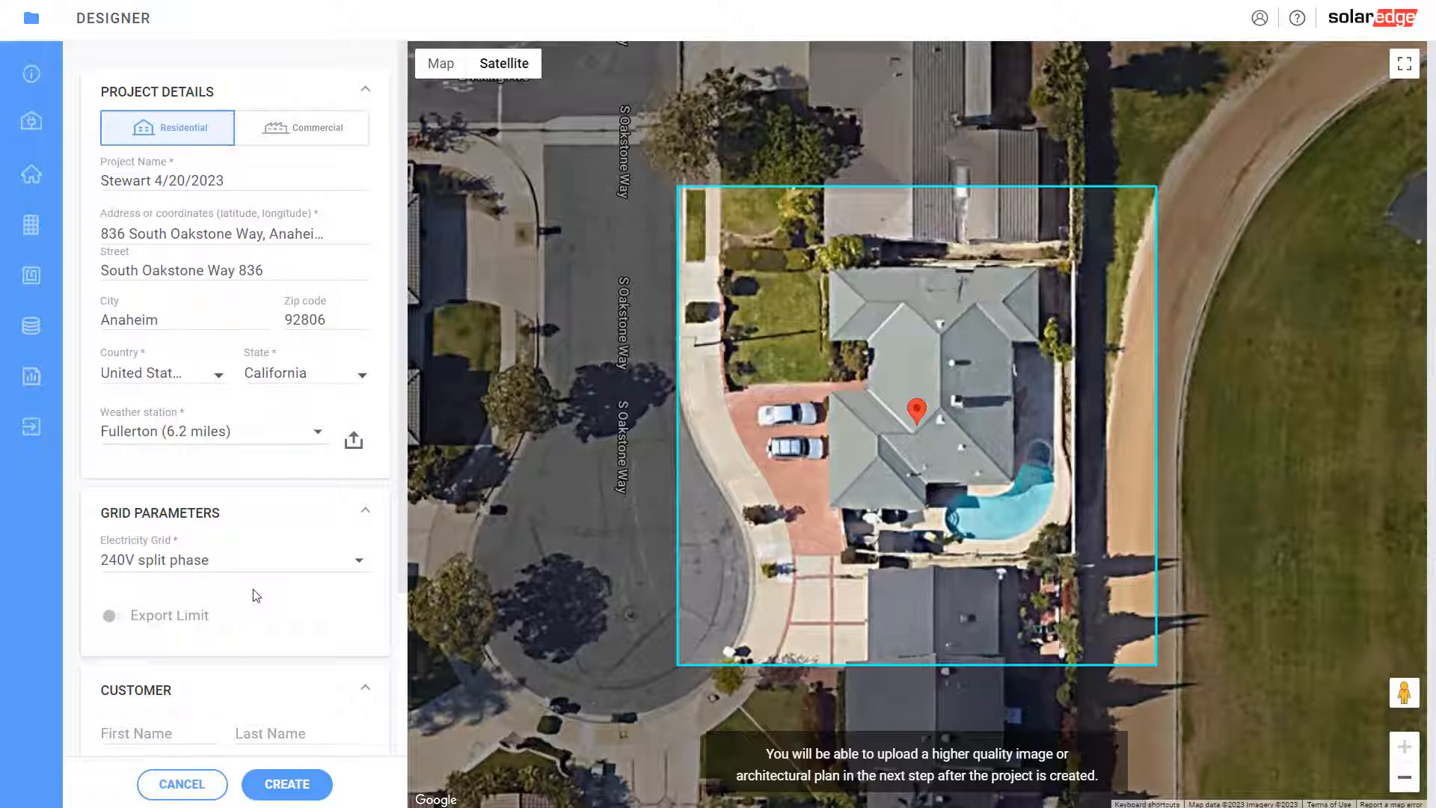
Review the auto-filled Anaheim, California site details, Fullerton weather station and 240V split-phase grid
scroll(253, 592, down, 3)
scroll(218, 676, up, 3)
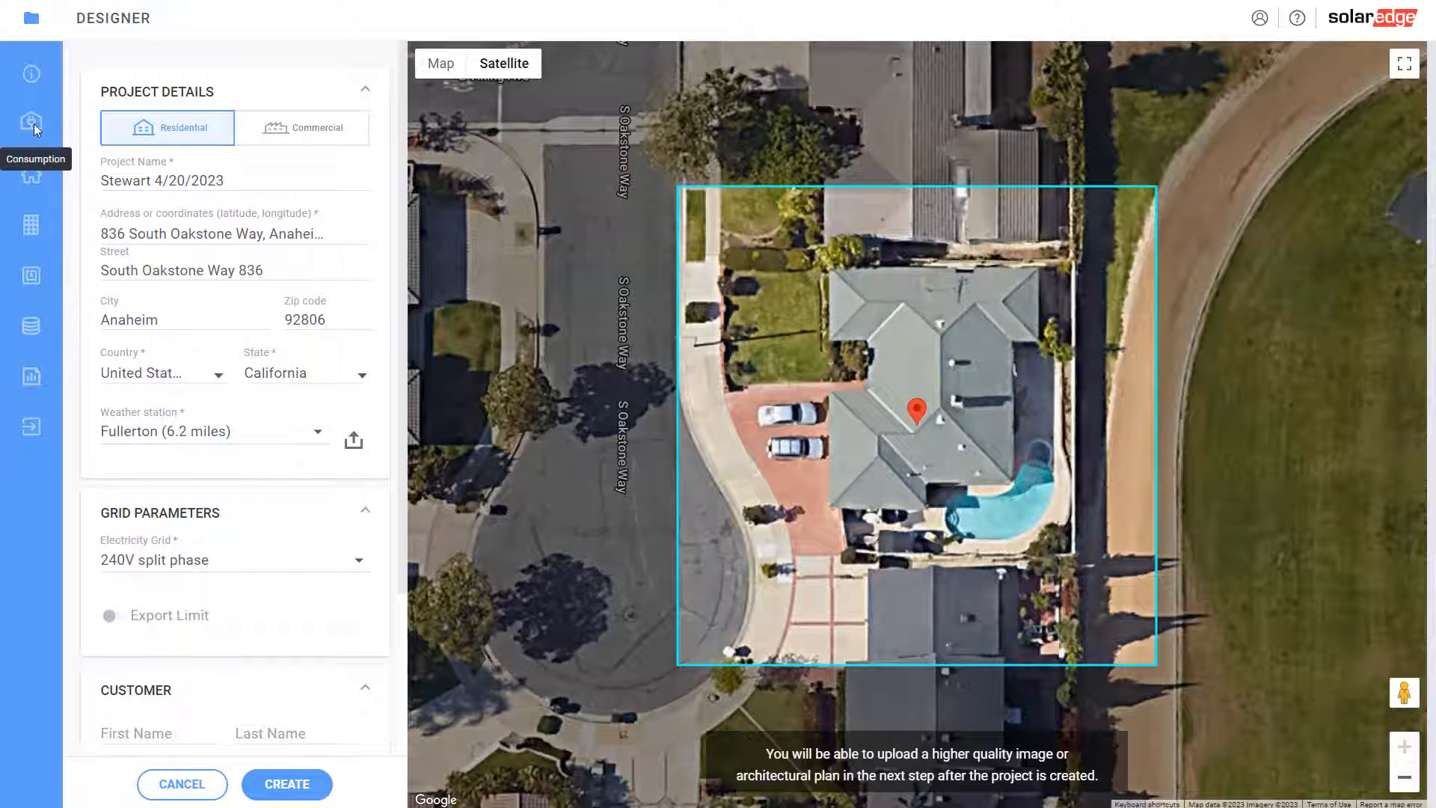
Create the project and set Pacific Gas & Electric Co as the utility provider
click(304, 792)
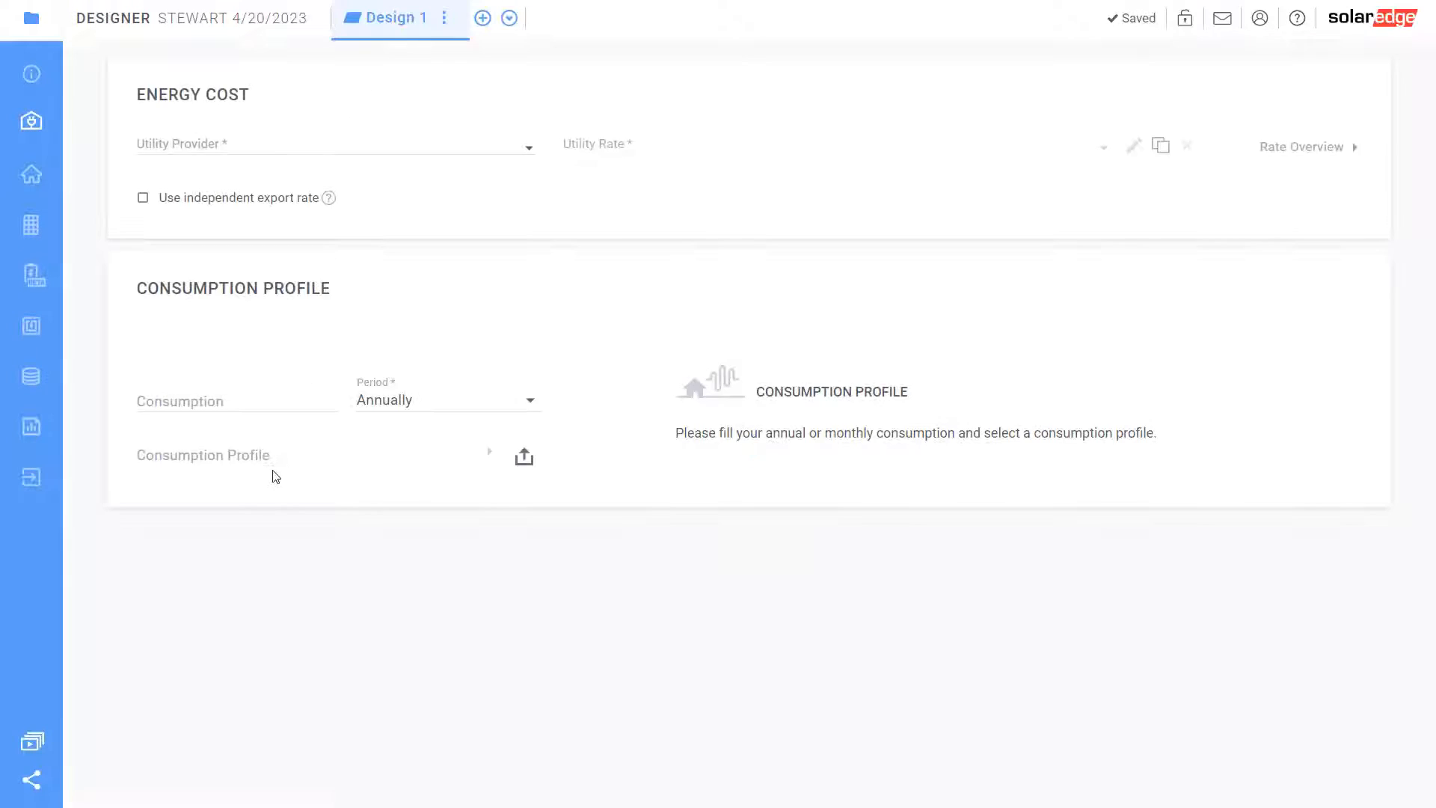
click(260, 139)
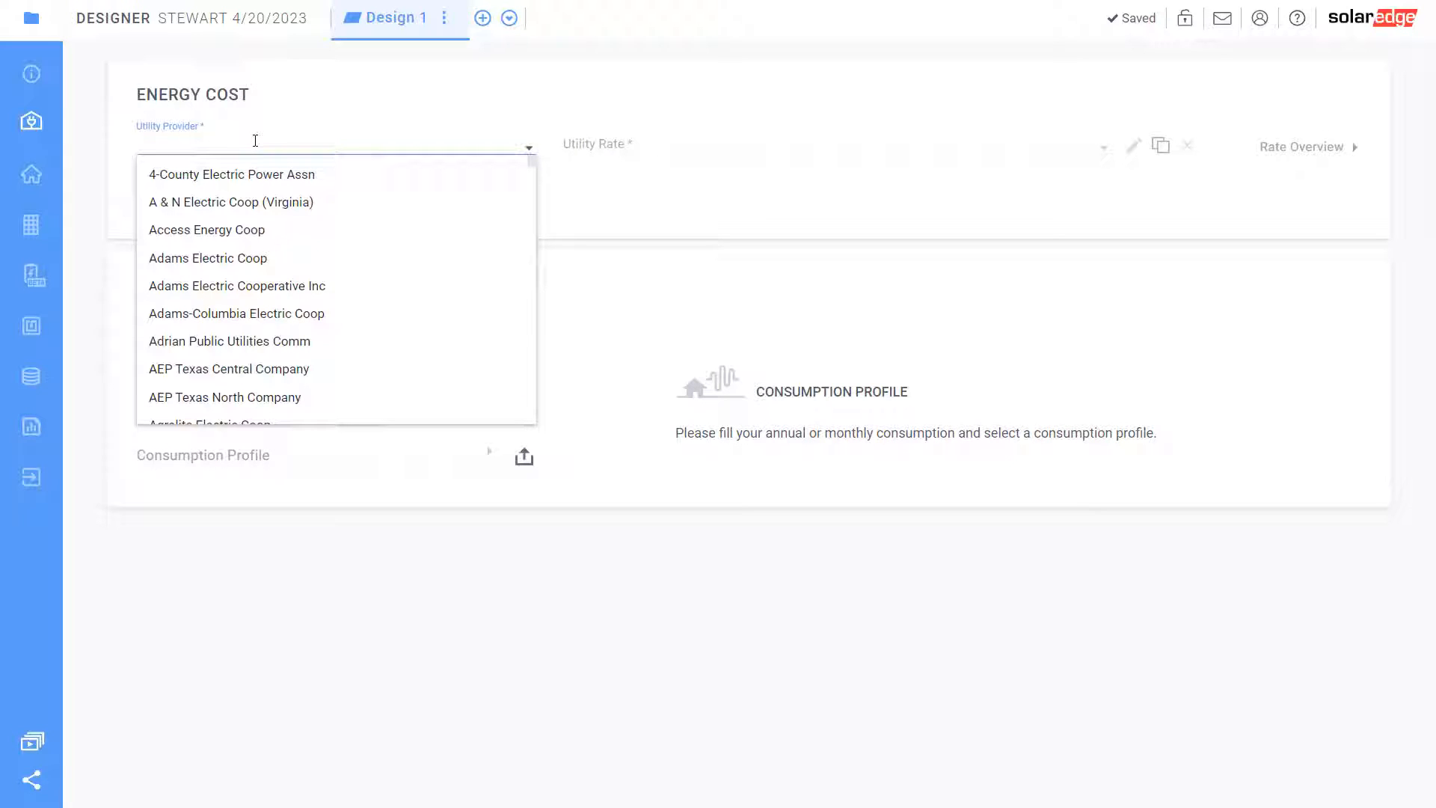
text(pac)
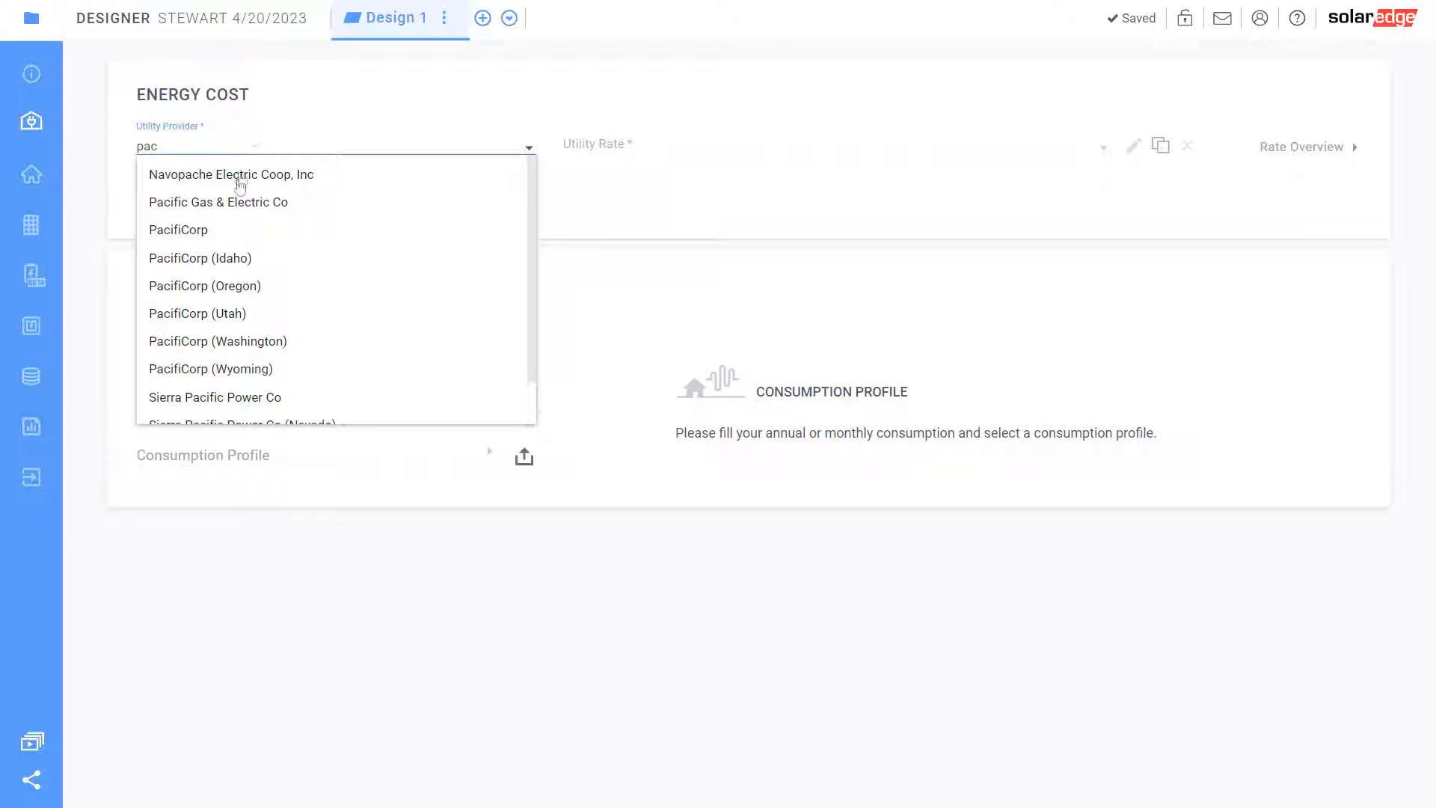
click(236, 207)
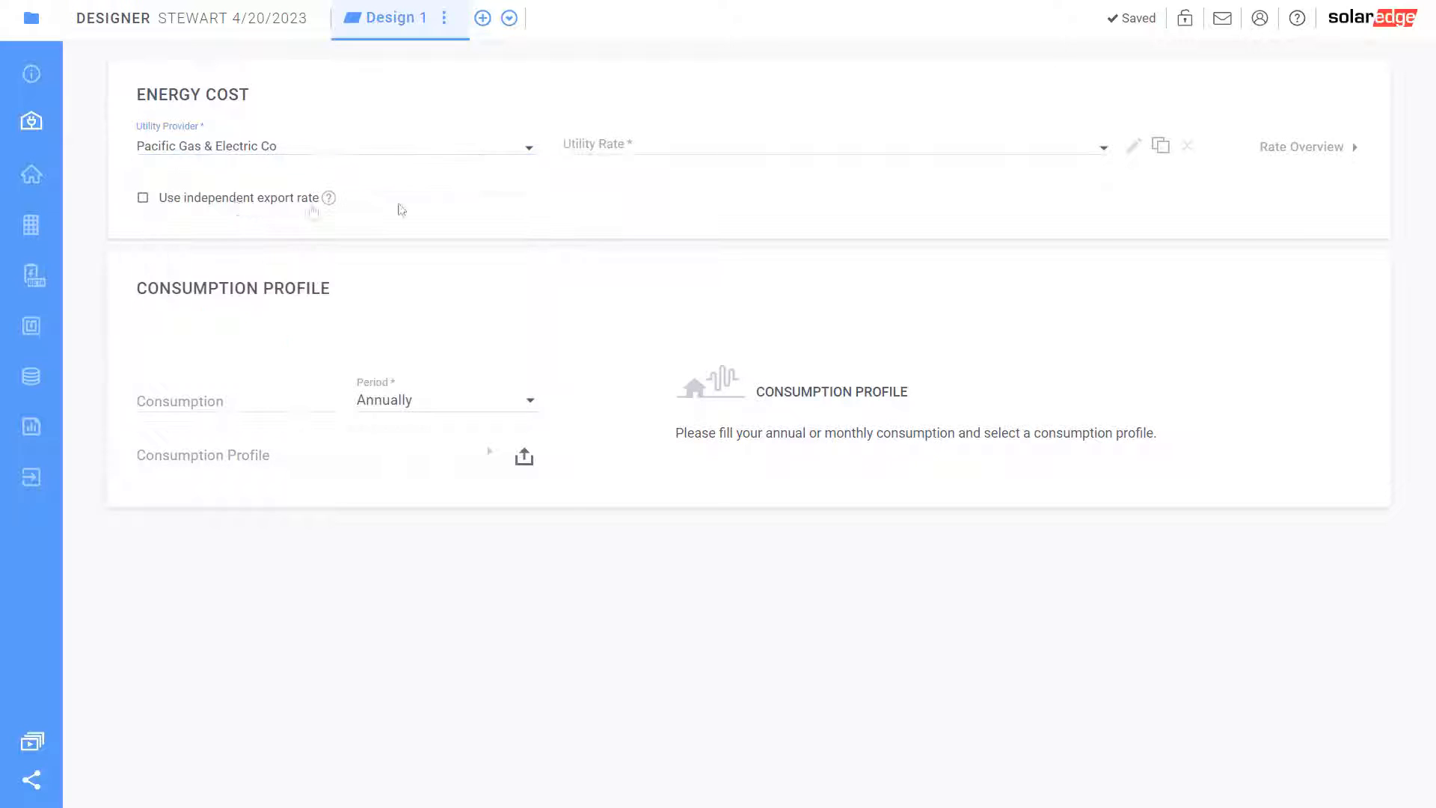
Choose the E-ELEC (NEM3 Approximation) rate and PG&E NEM3 export rate, then view time-of-use
click(626, 143)
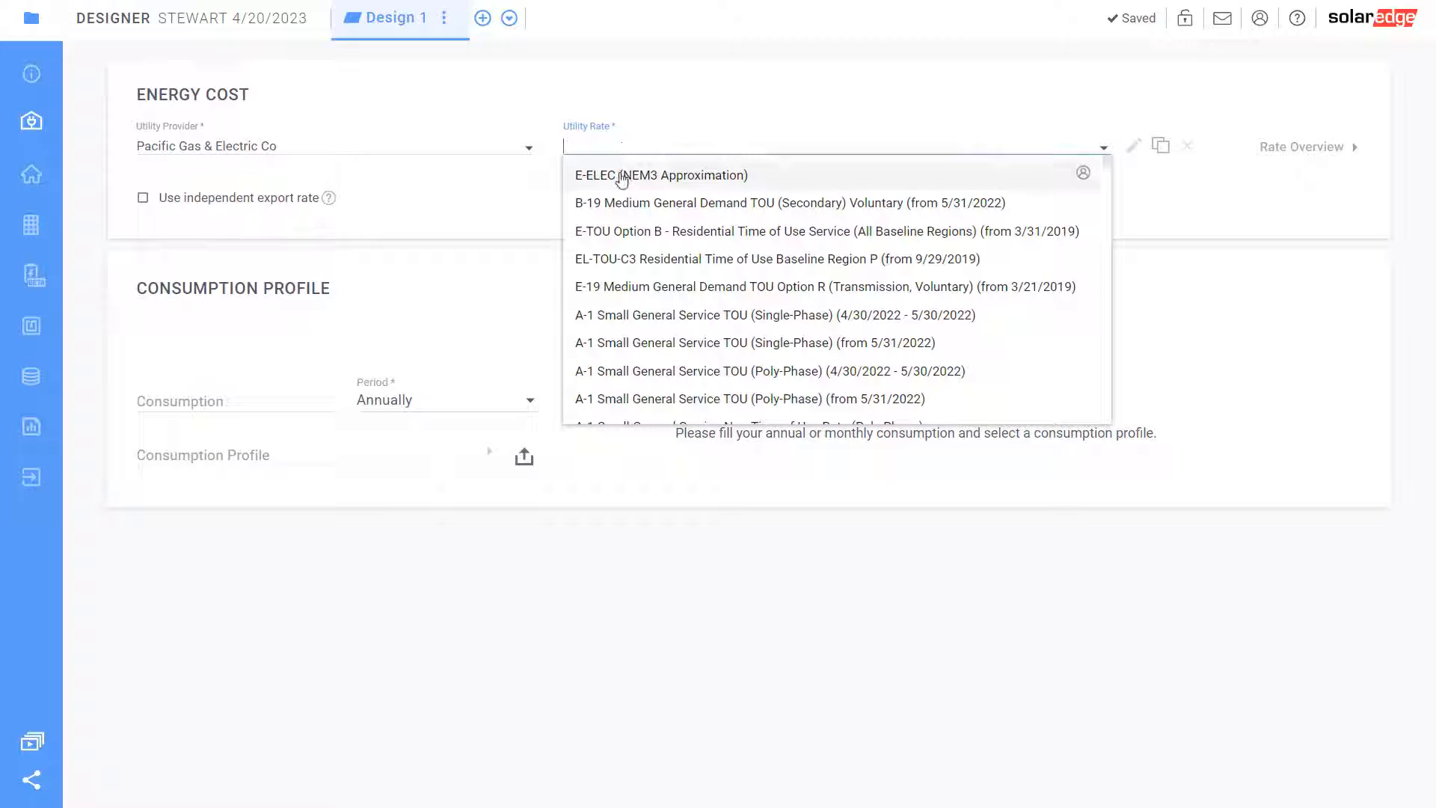
scroll(666, 333, down, 10)
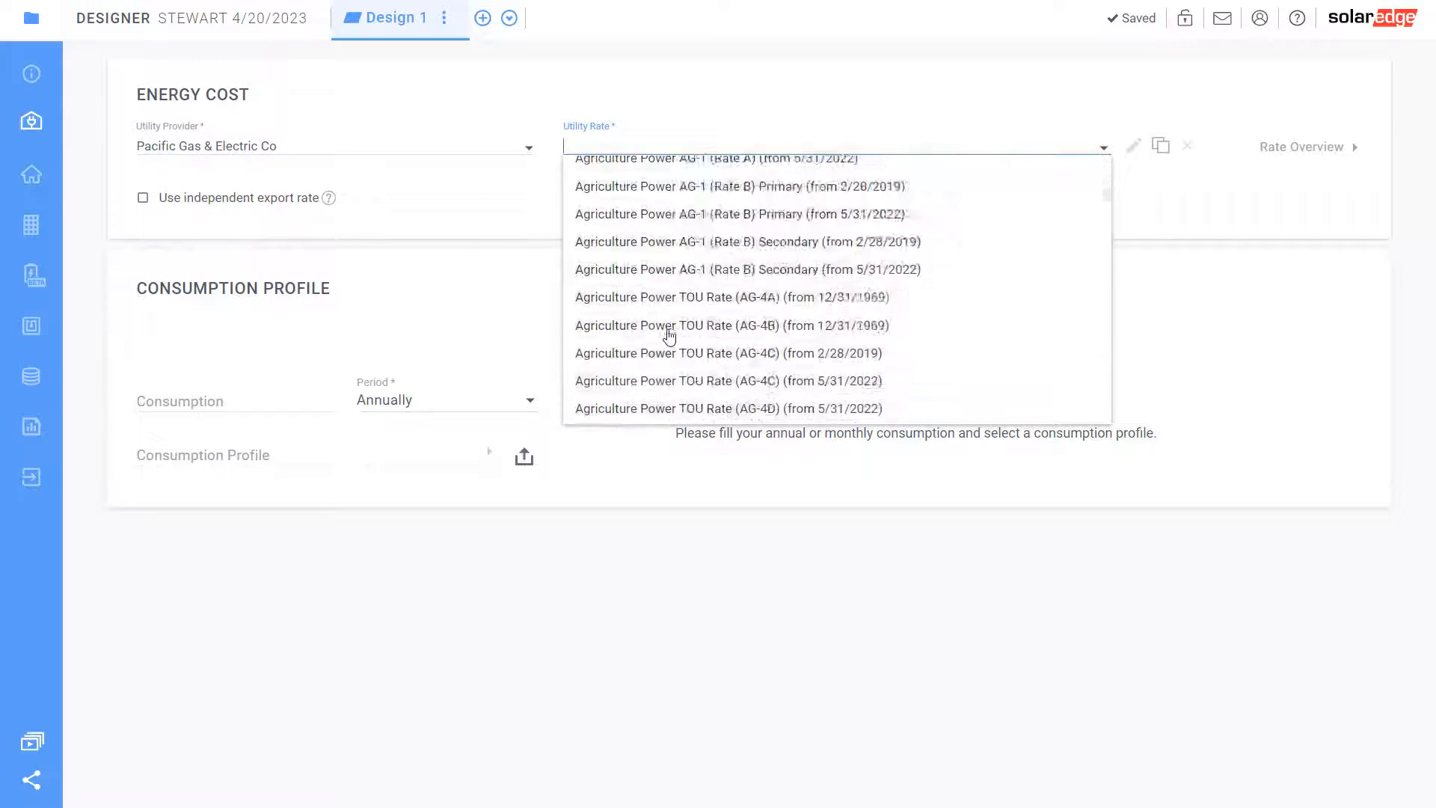
scroll(672, 339, up, 10)
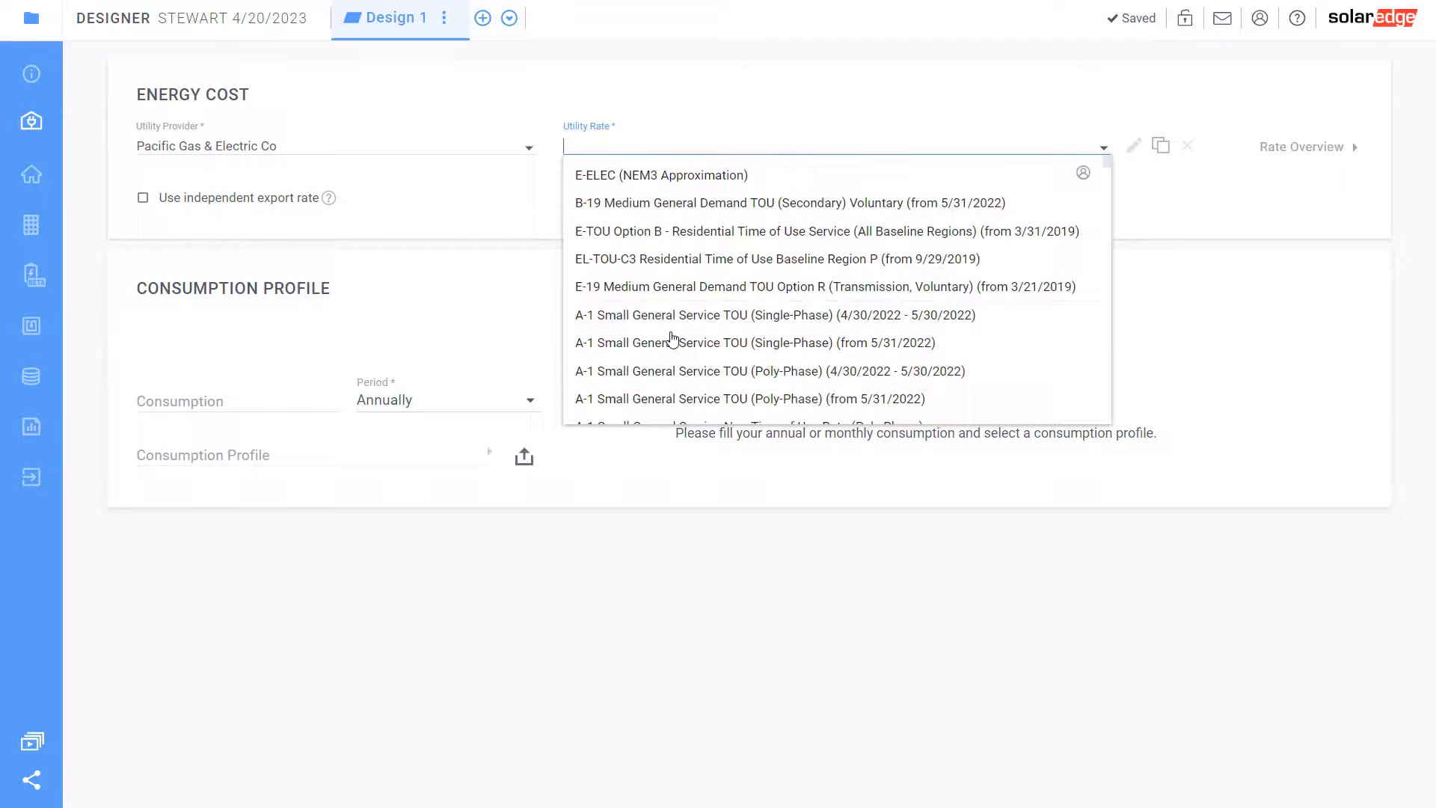
click(616, 185)
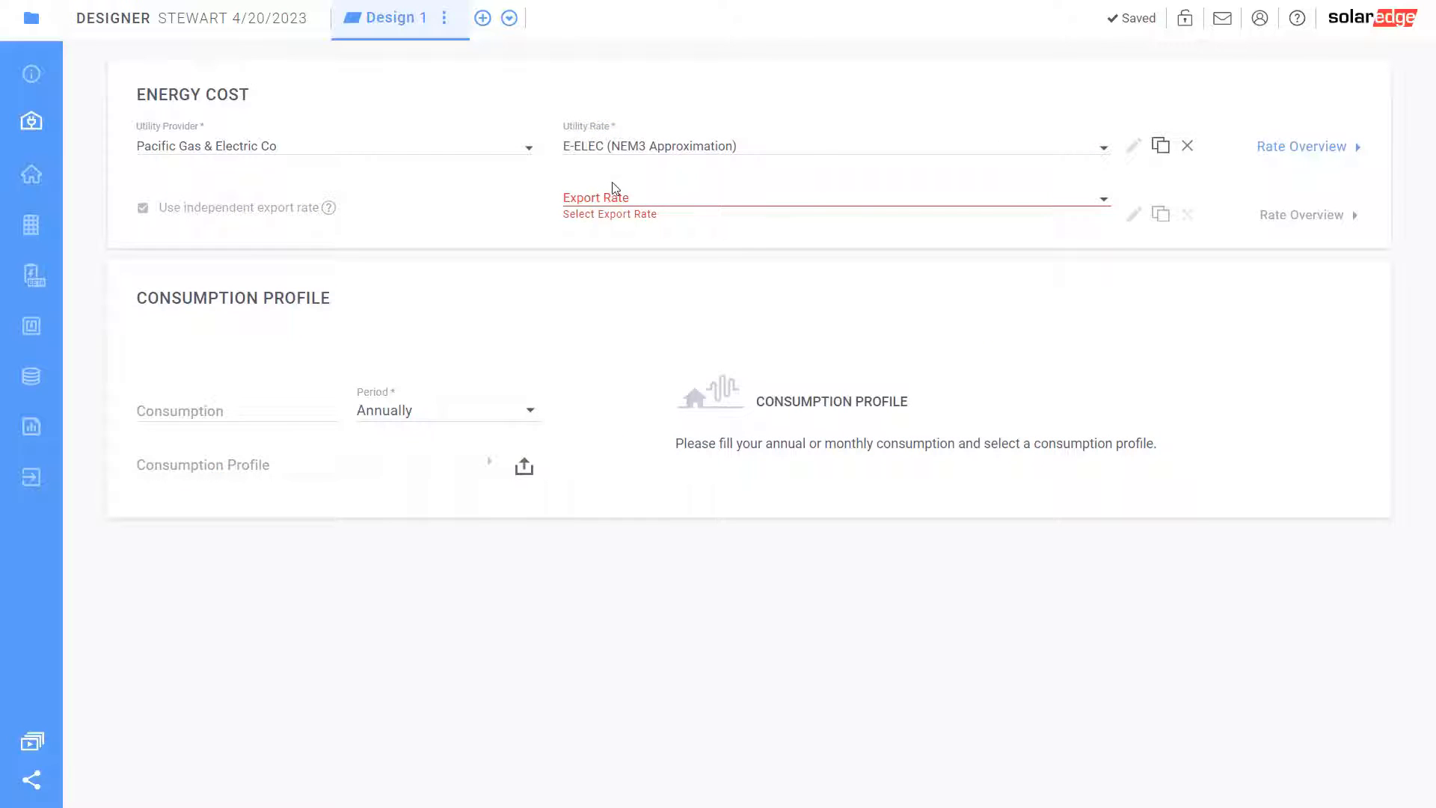
click(607, 196)
click(656, 226)
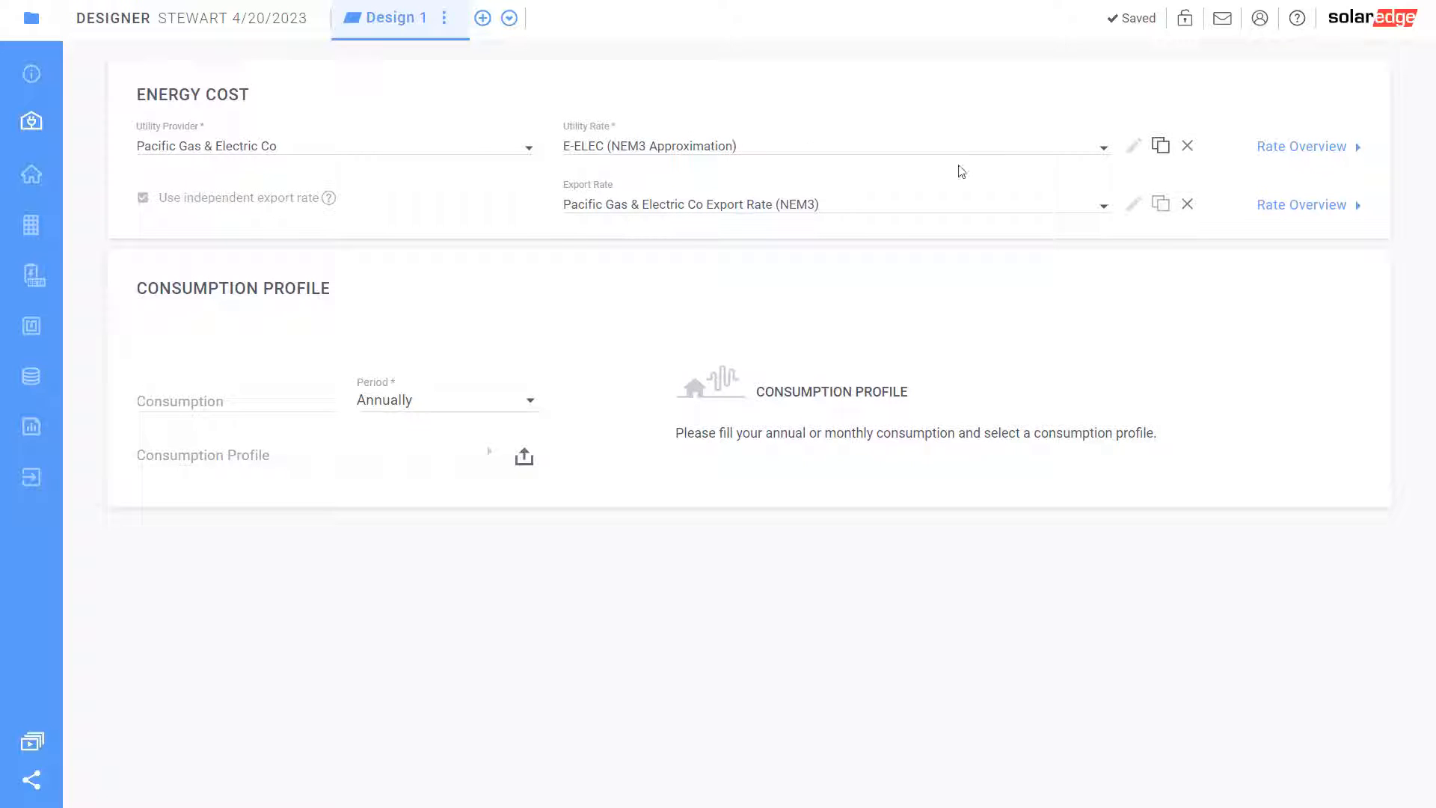
click(1331, 146)
scroll(775, 572, down, 3)
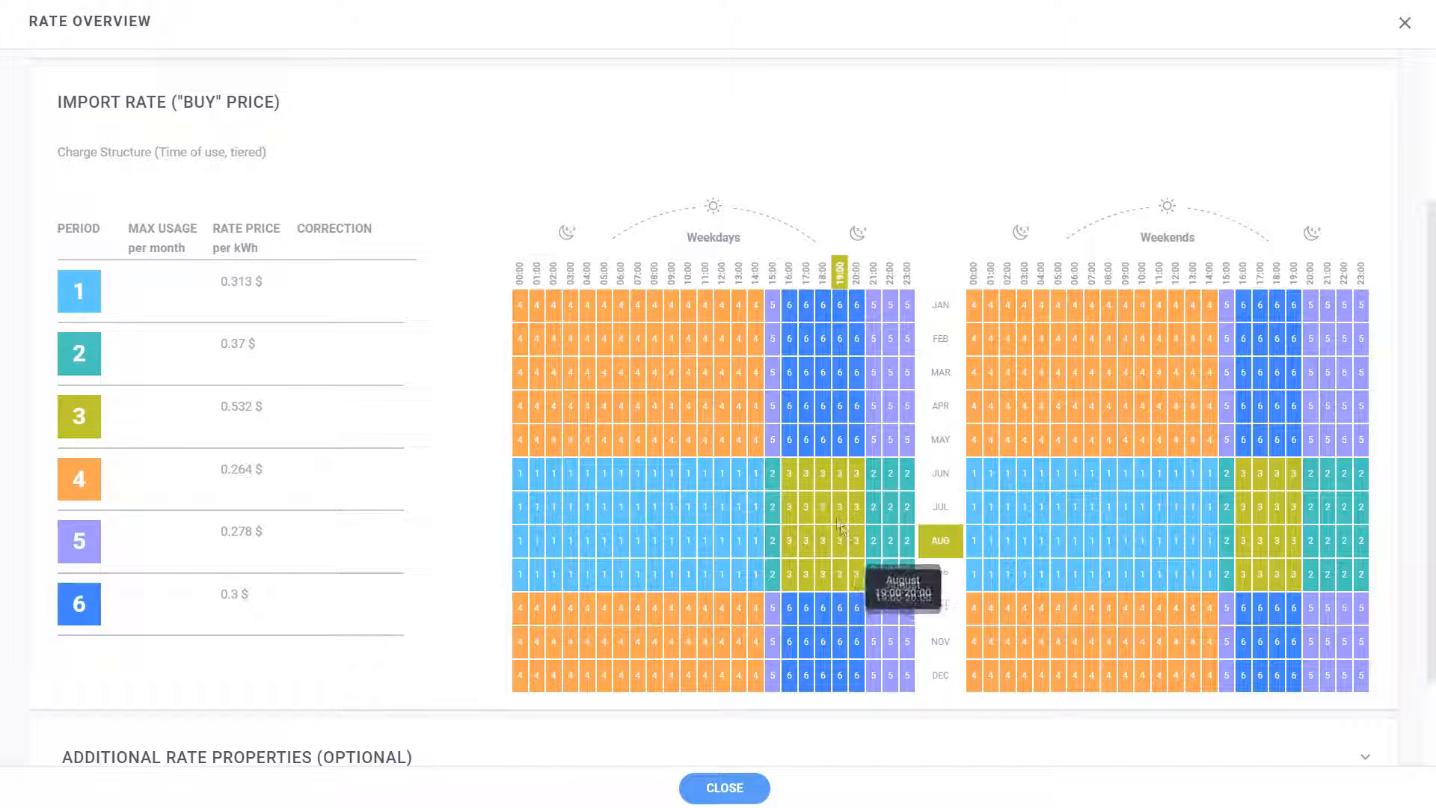
click(732, 792)
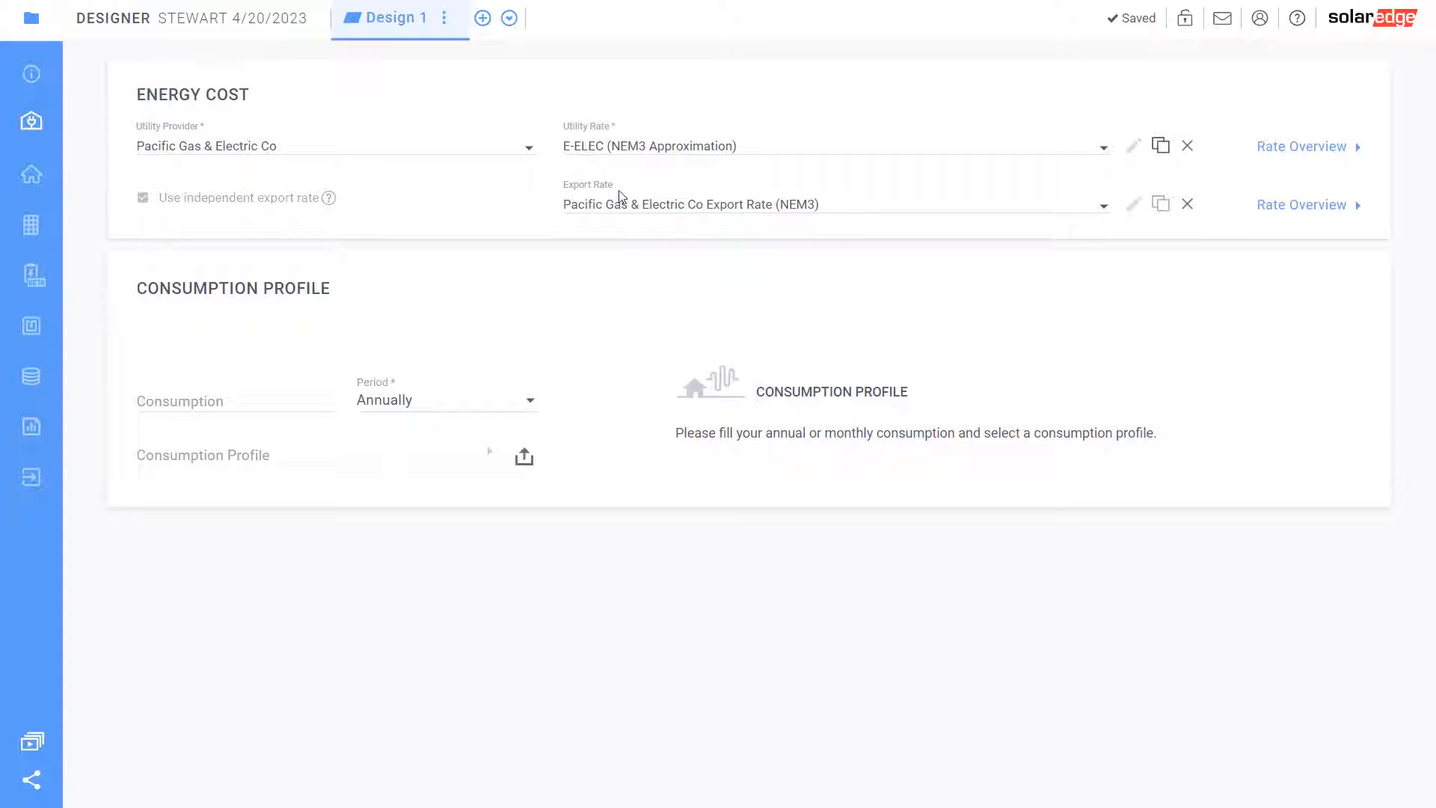
click(1298, 205)
scroll(433, 540, down, 3)
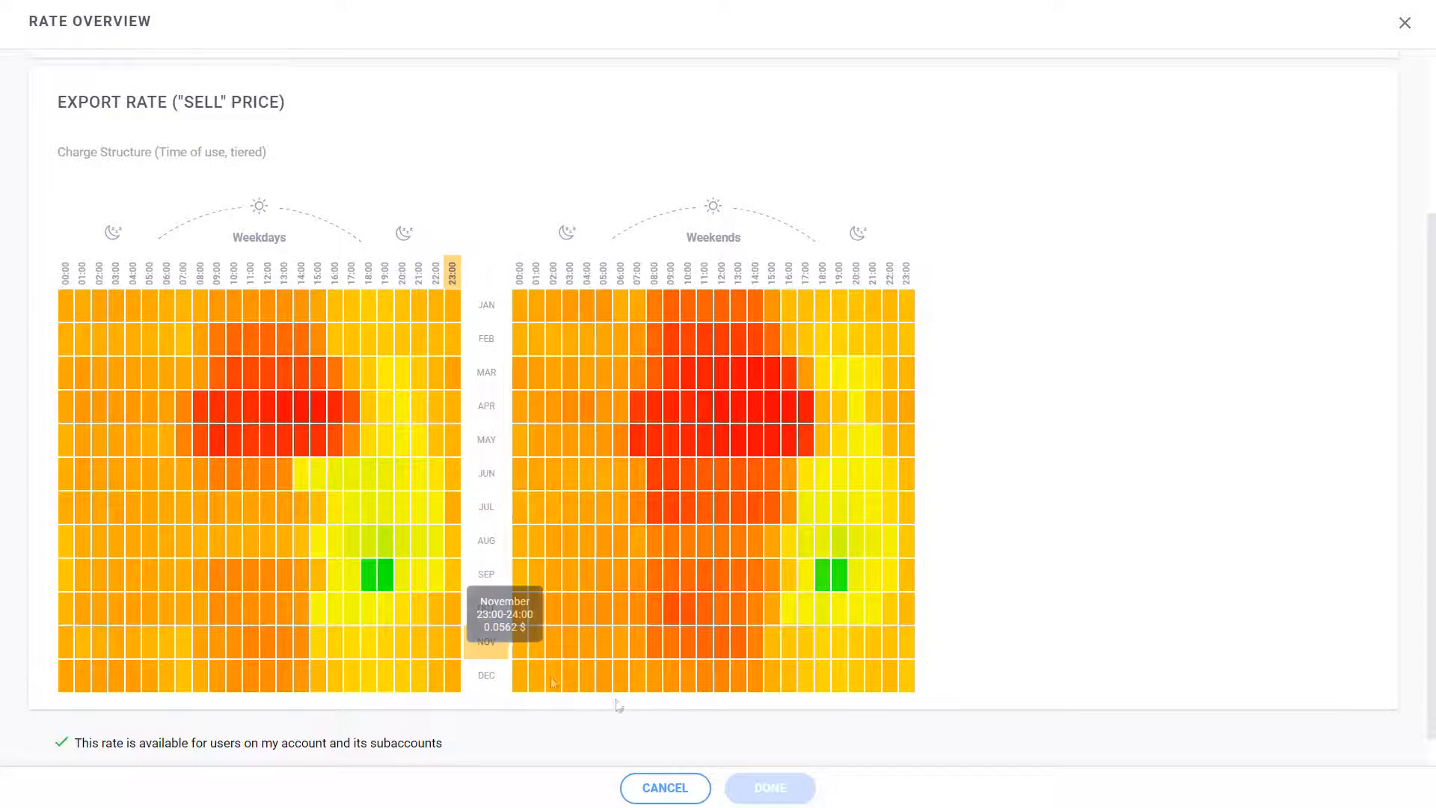
click(669, 791)
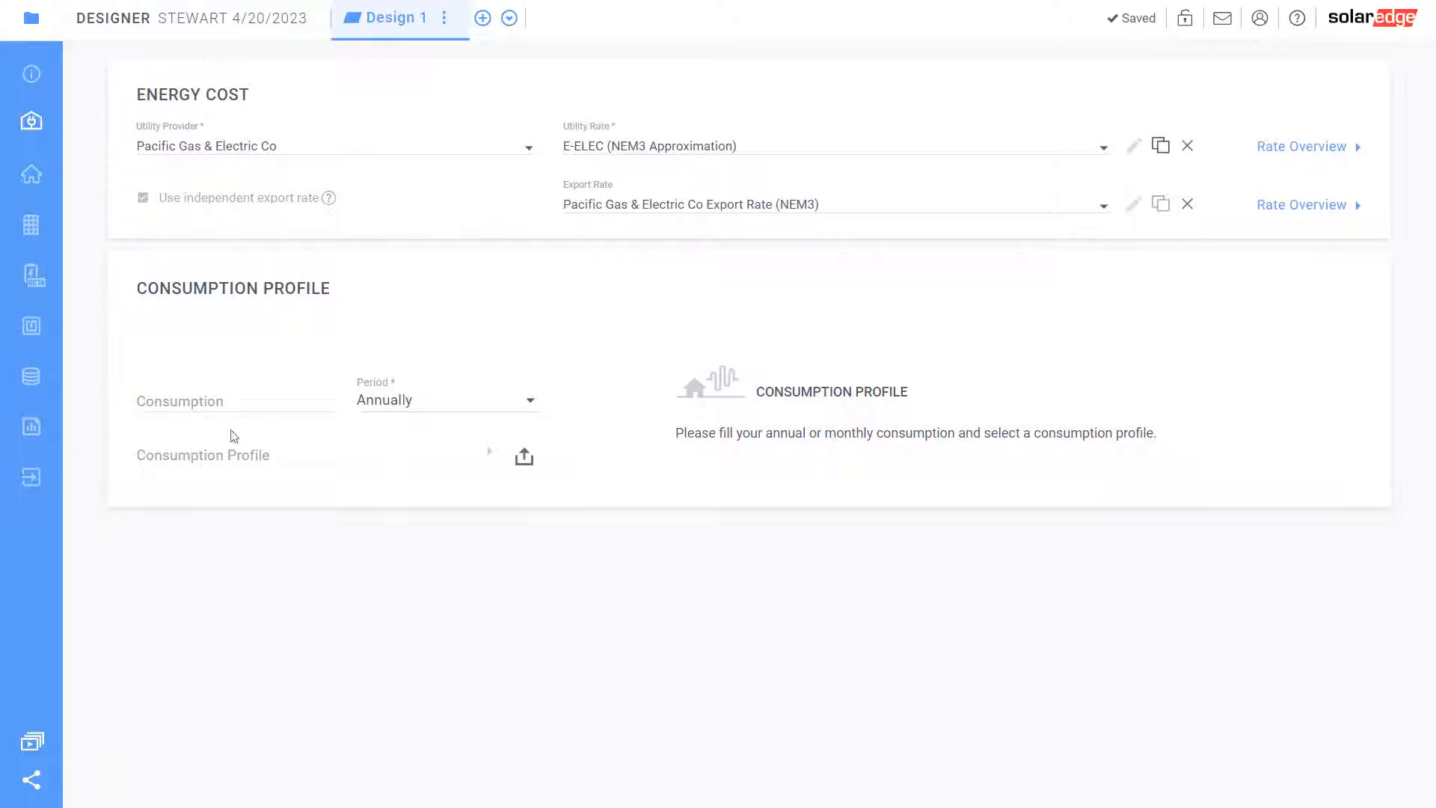
Enter 12000 kWh annual consumption and apply the Retirees or working from home profile
click(221, 405)
text(12000)
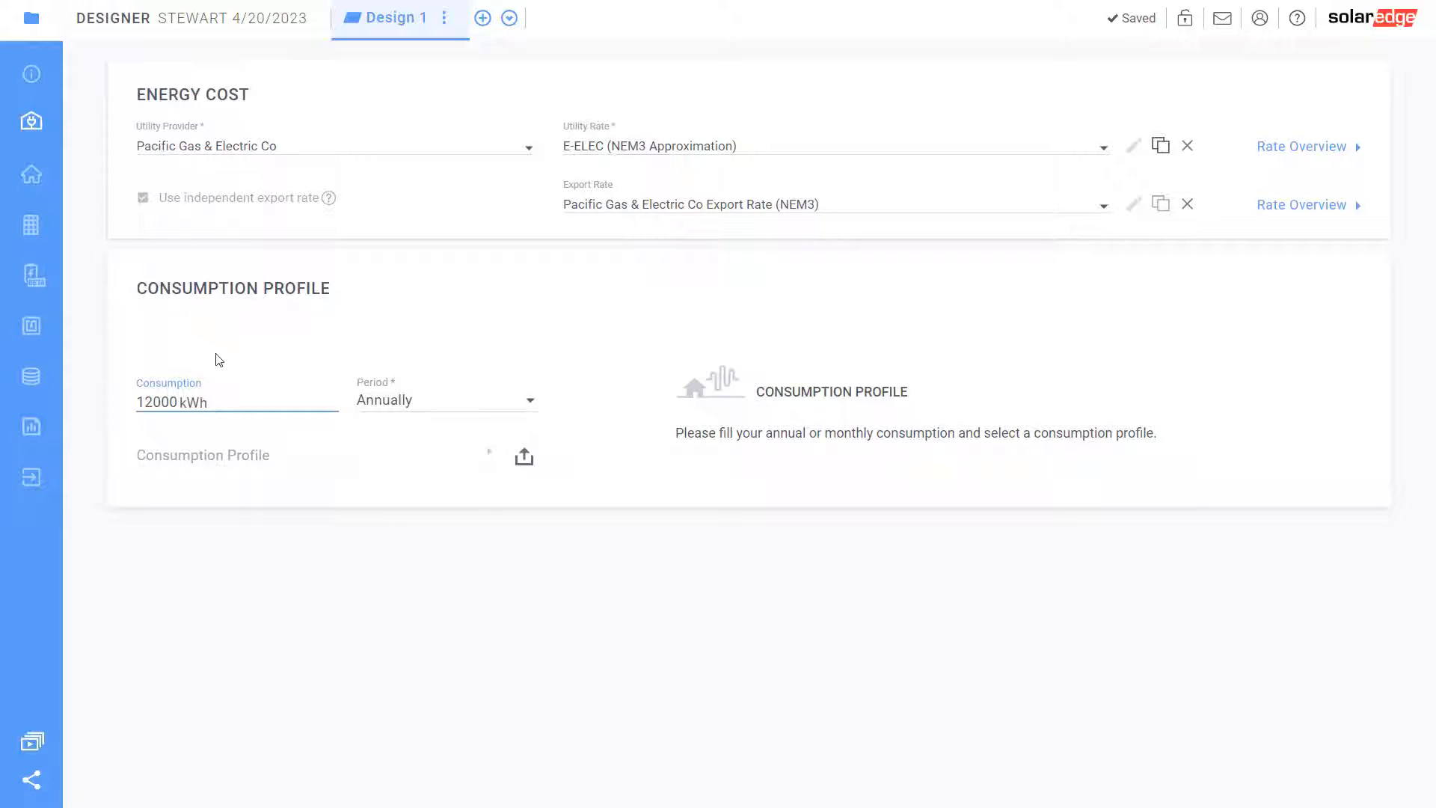
click(363, 457)
click(403, 470)
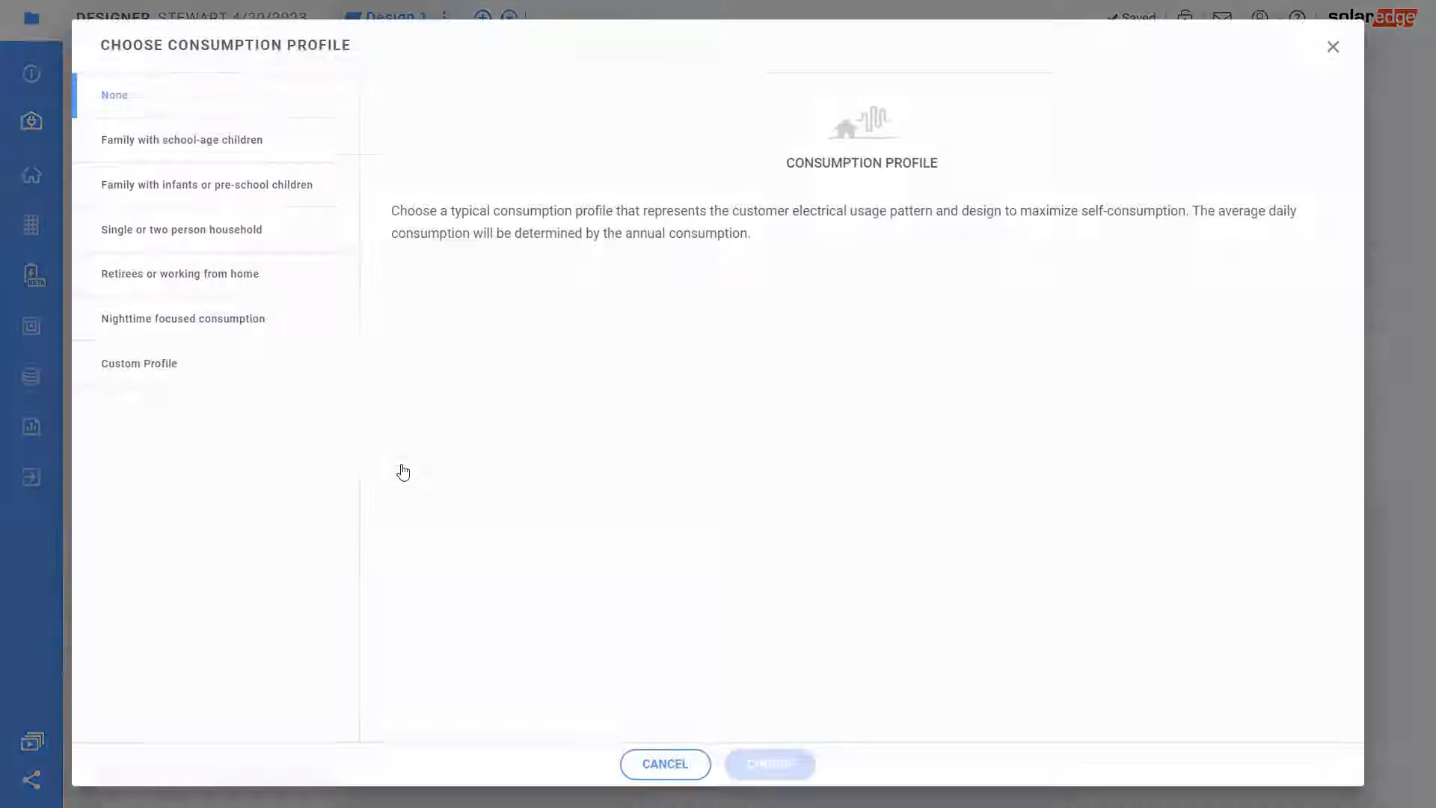
click(193, 278)
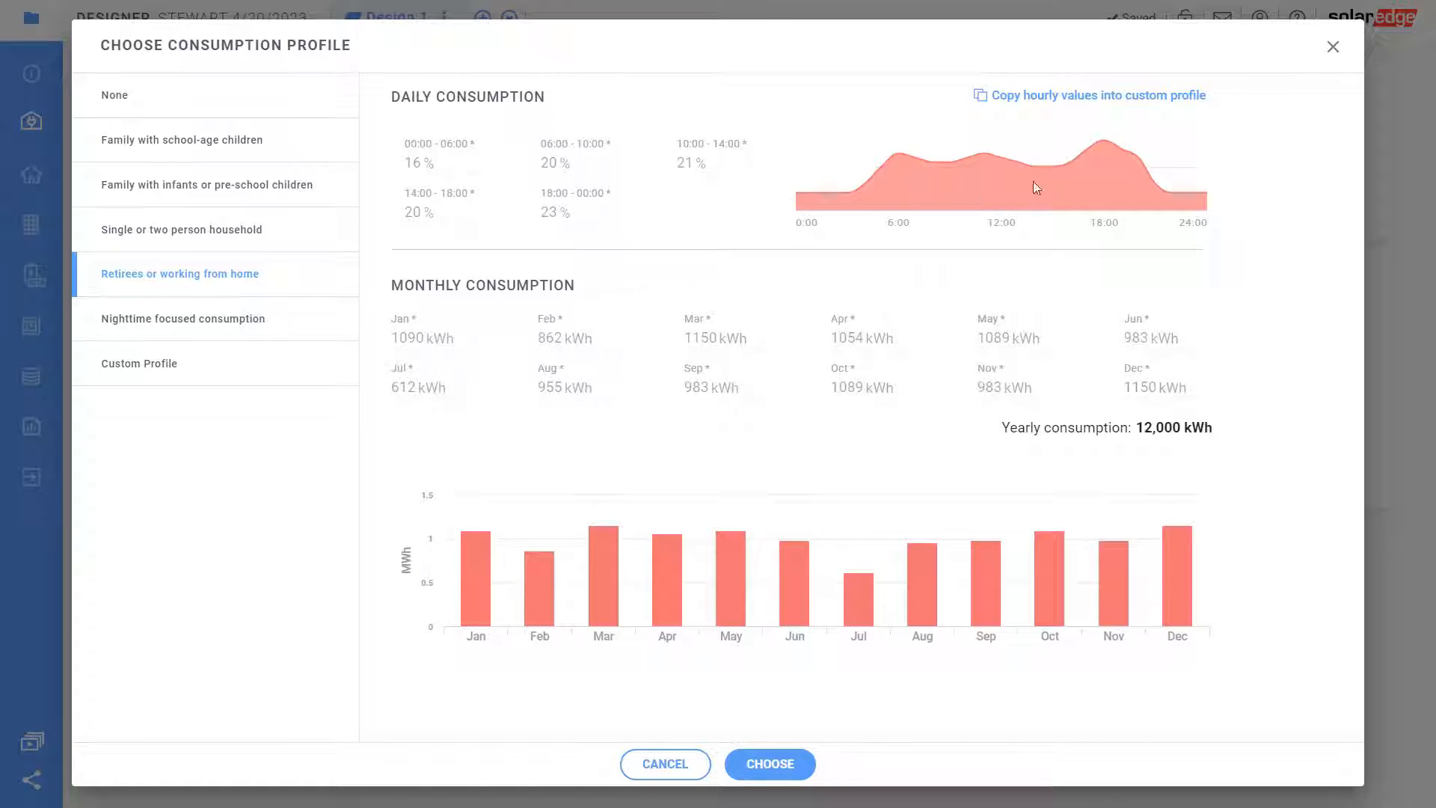
click(778, 766)
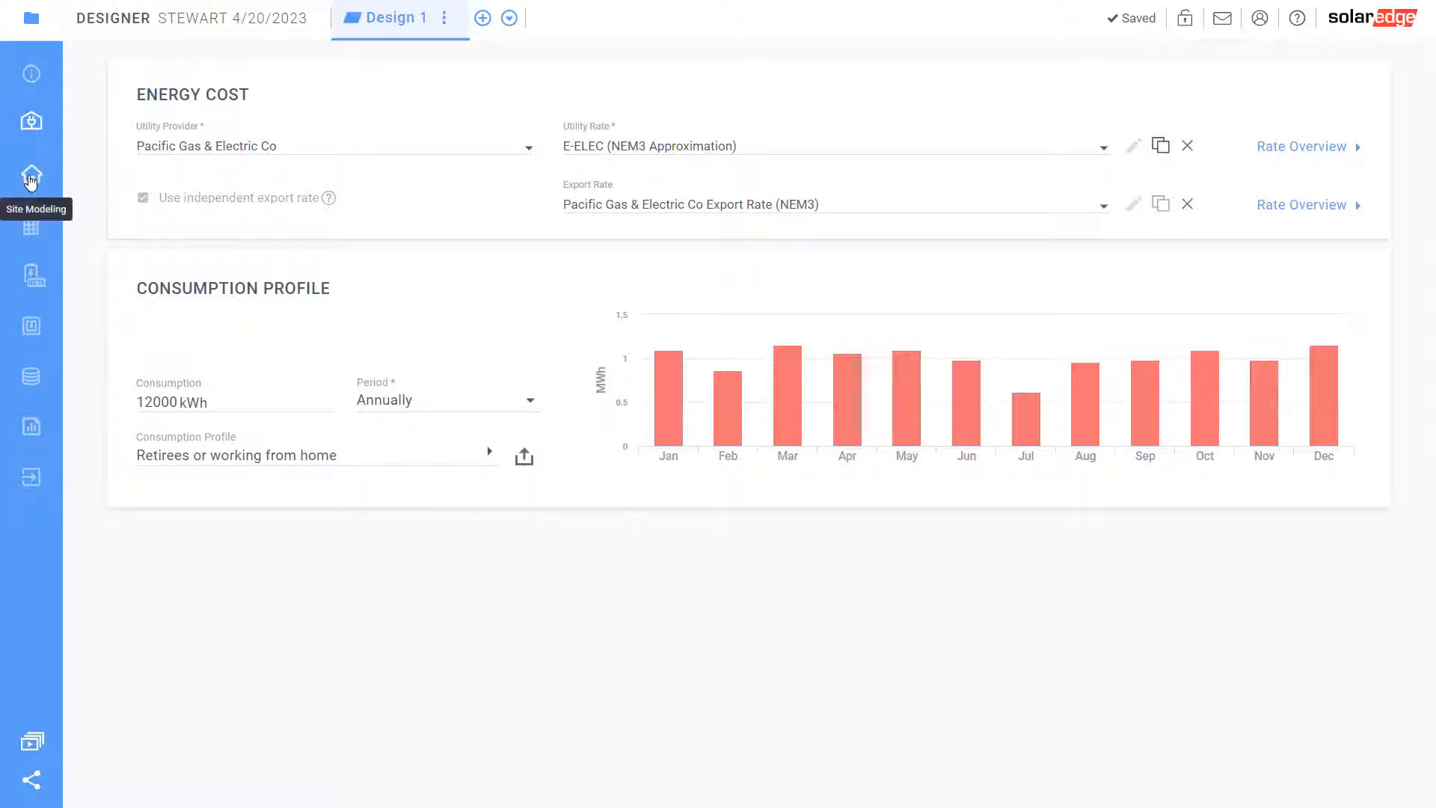
In Site Modeling, use Roof Outline Detection and frame the house's roof with a rectangle
click(31, 177)
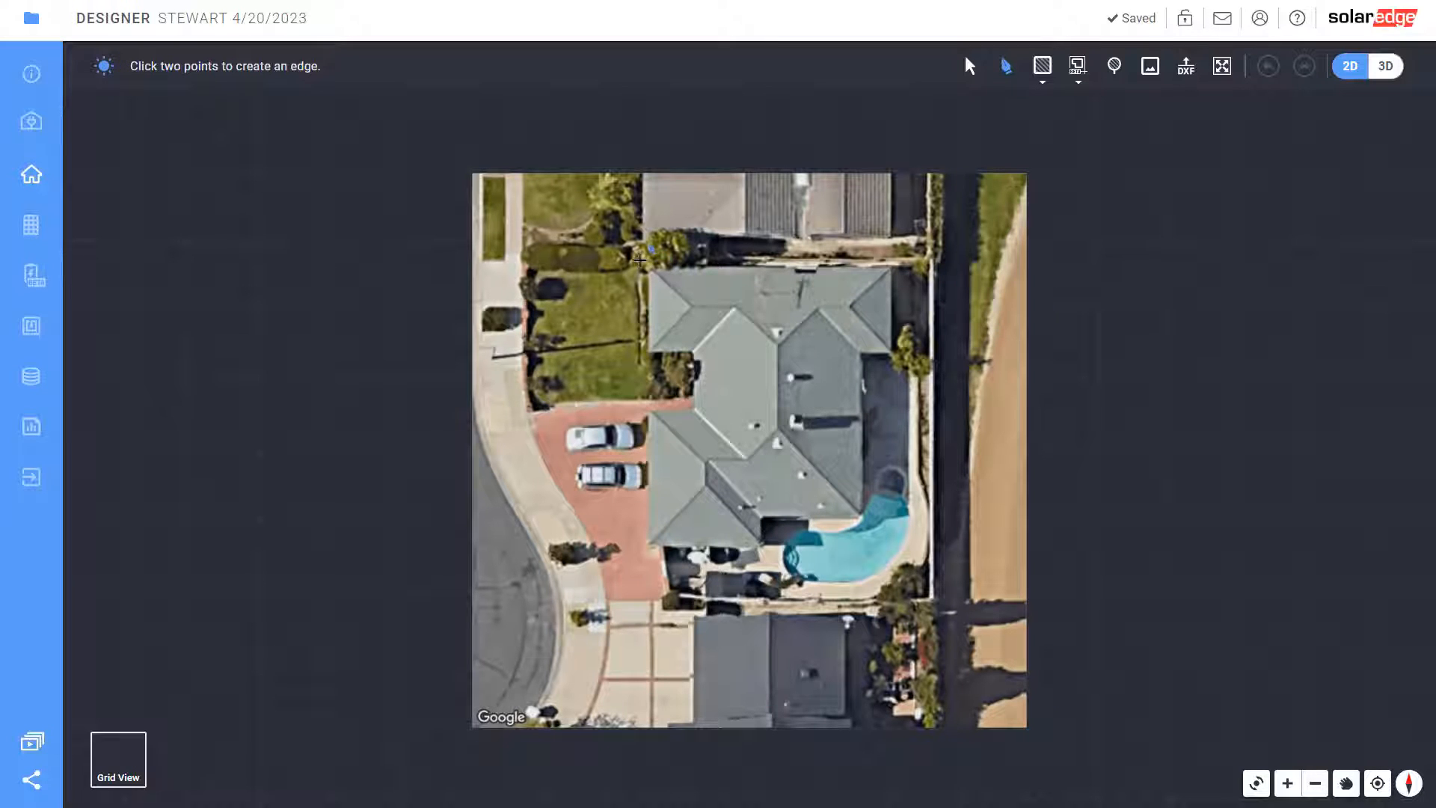
click(1078, 66)
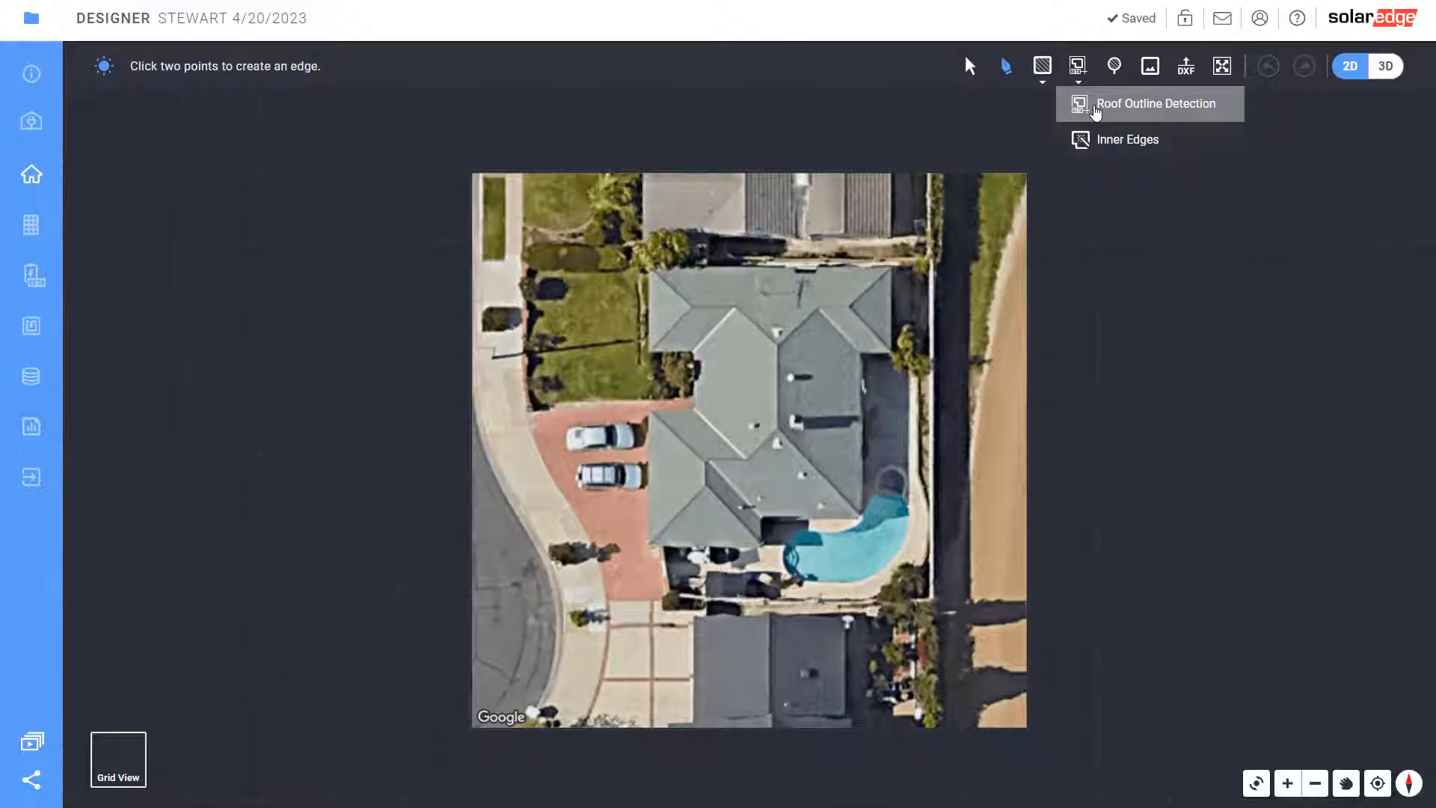
click(1096, 105)
drag(639, 267, 899, 554)
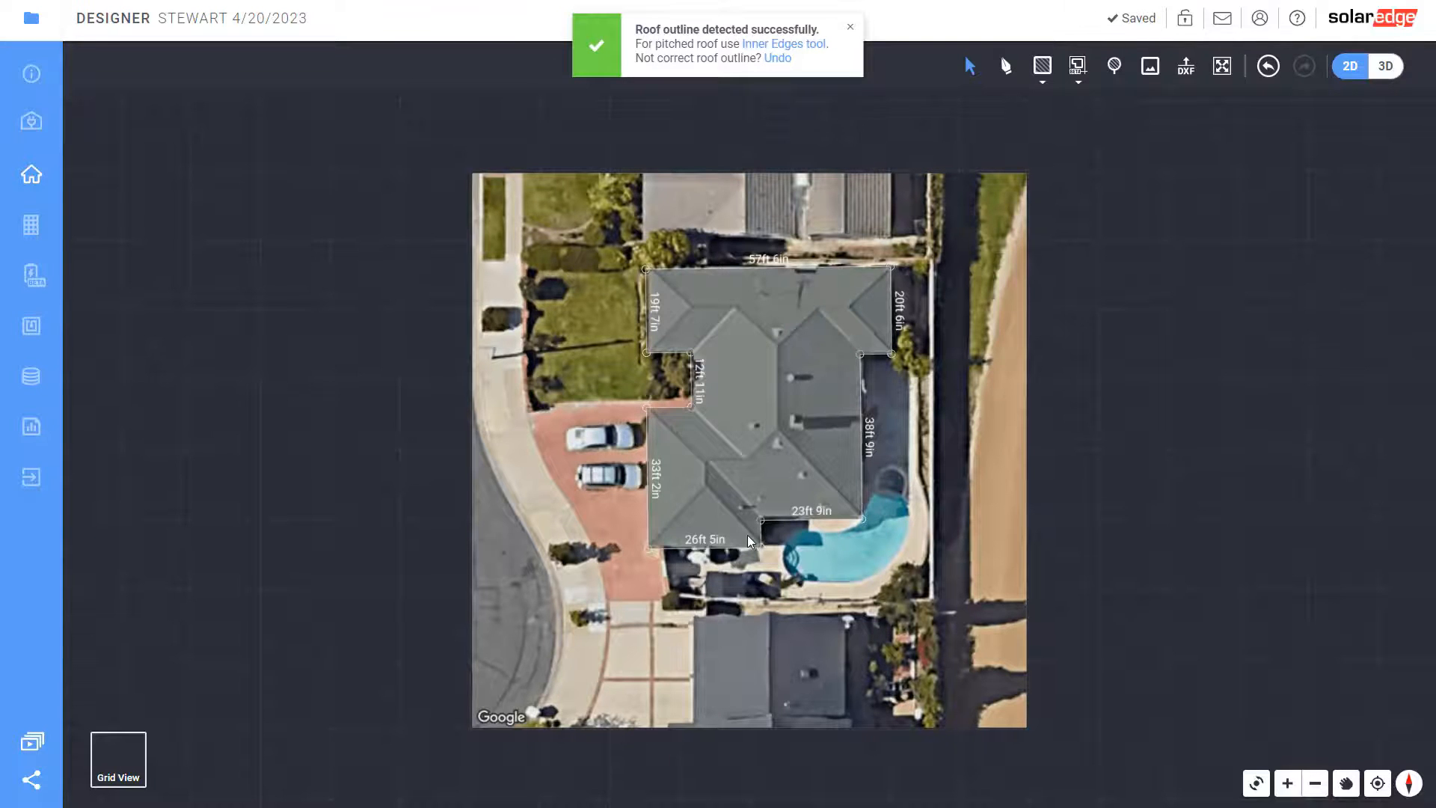
Zoom in on the detected roof outline and select its 23ft 9in edge
scroll(747, 535, up, 3)
click(892, 496)
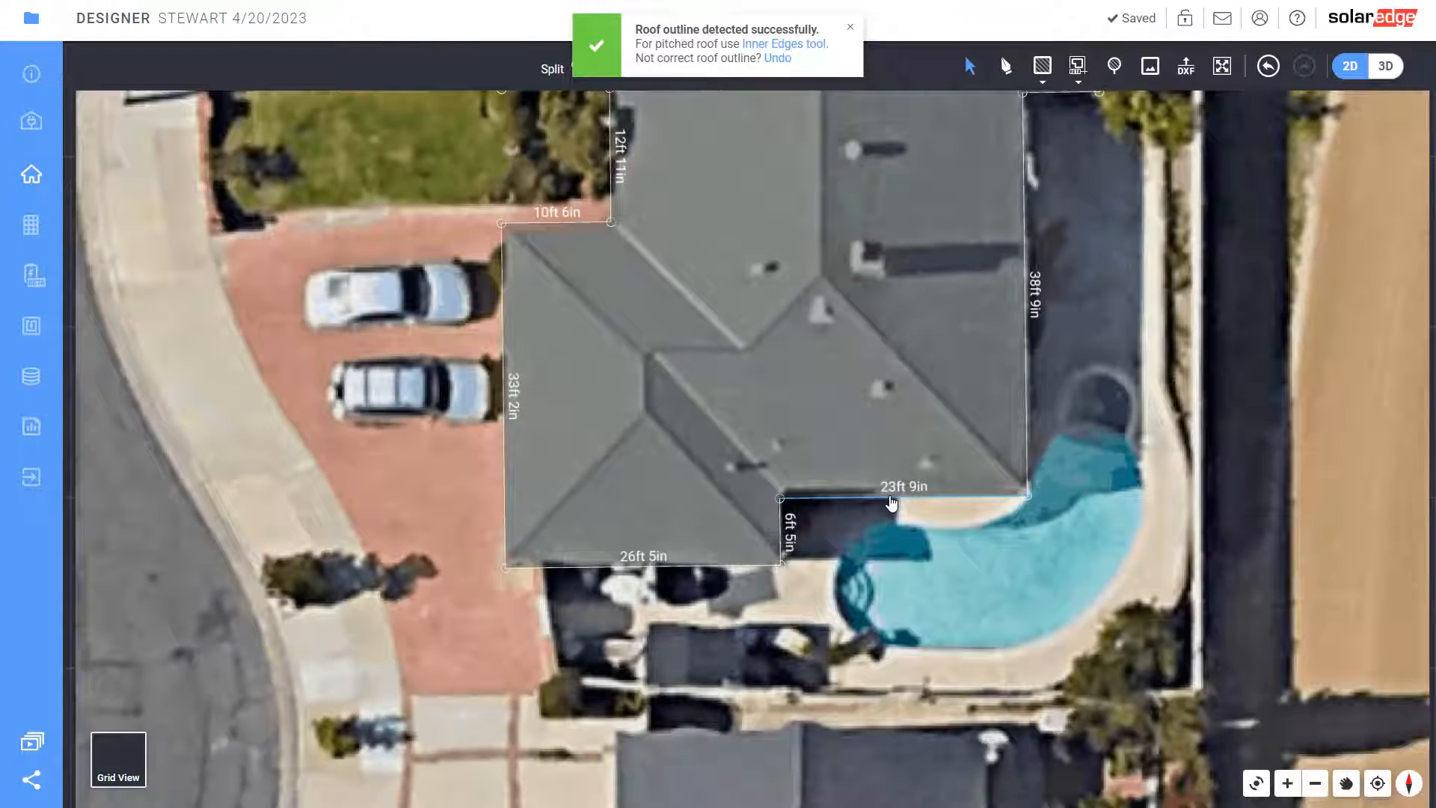
Drag the 23ft 9in, 26ft 5in, 10ft 6in and 19ft 7in edges onto the real roof lines
drag(892, 503, 890, 487)
click(556, 567)
drag(556, 572, 555, 558)
drag(540, 226, 540, 234)
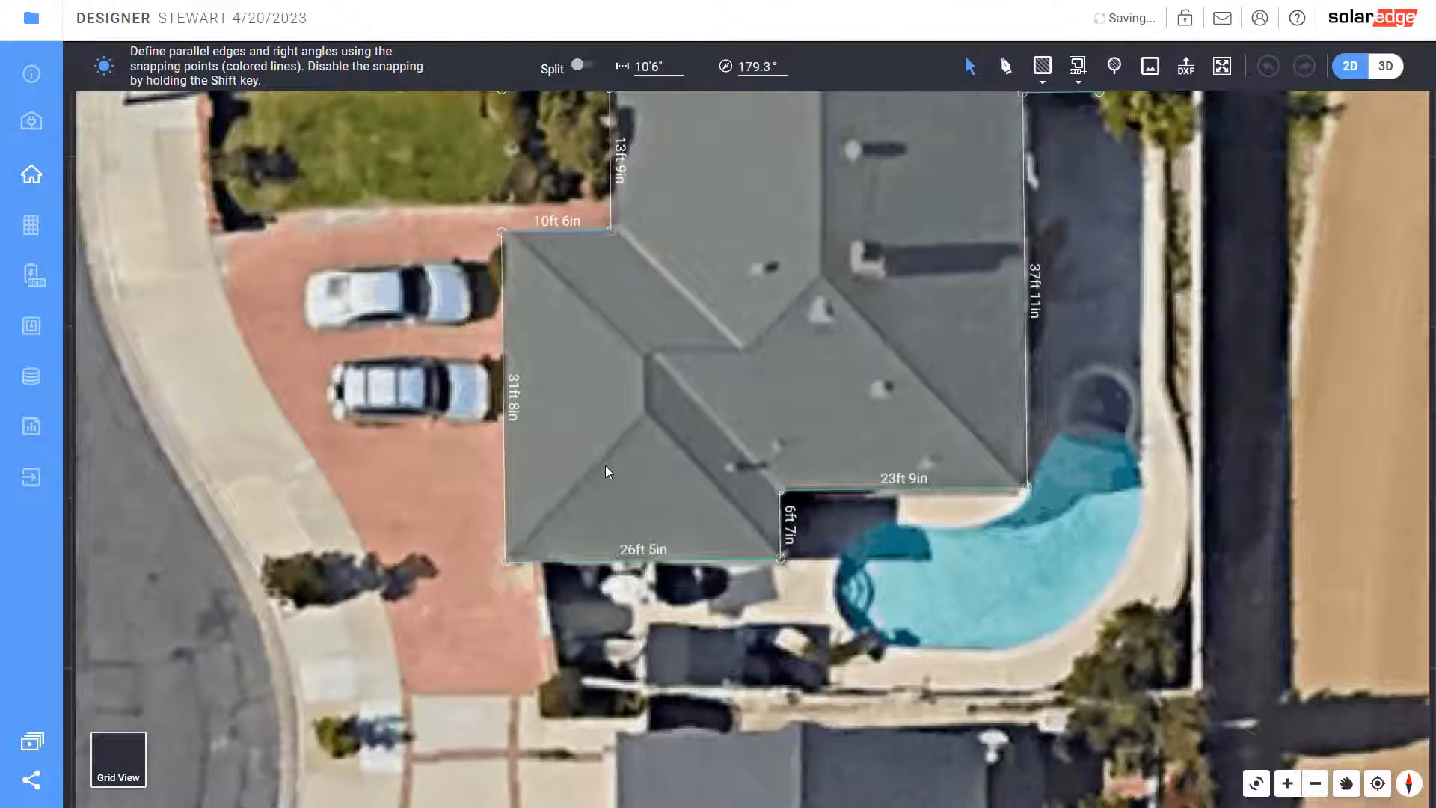
scroll(605, 465, down, 3)
scroll(730, 179, up, 3)
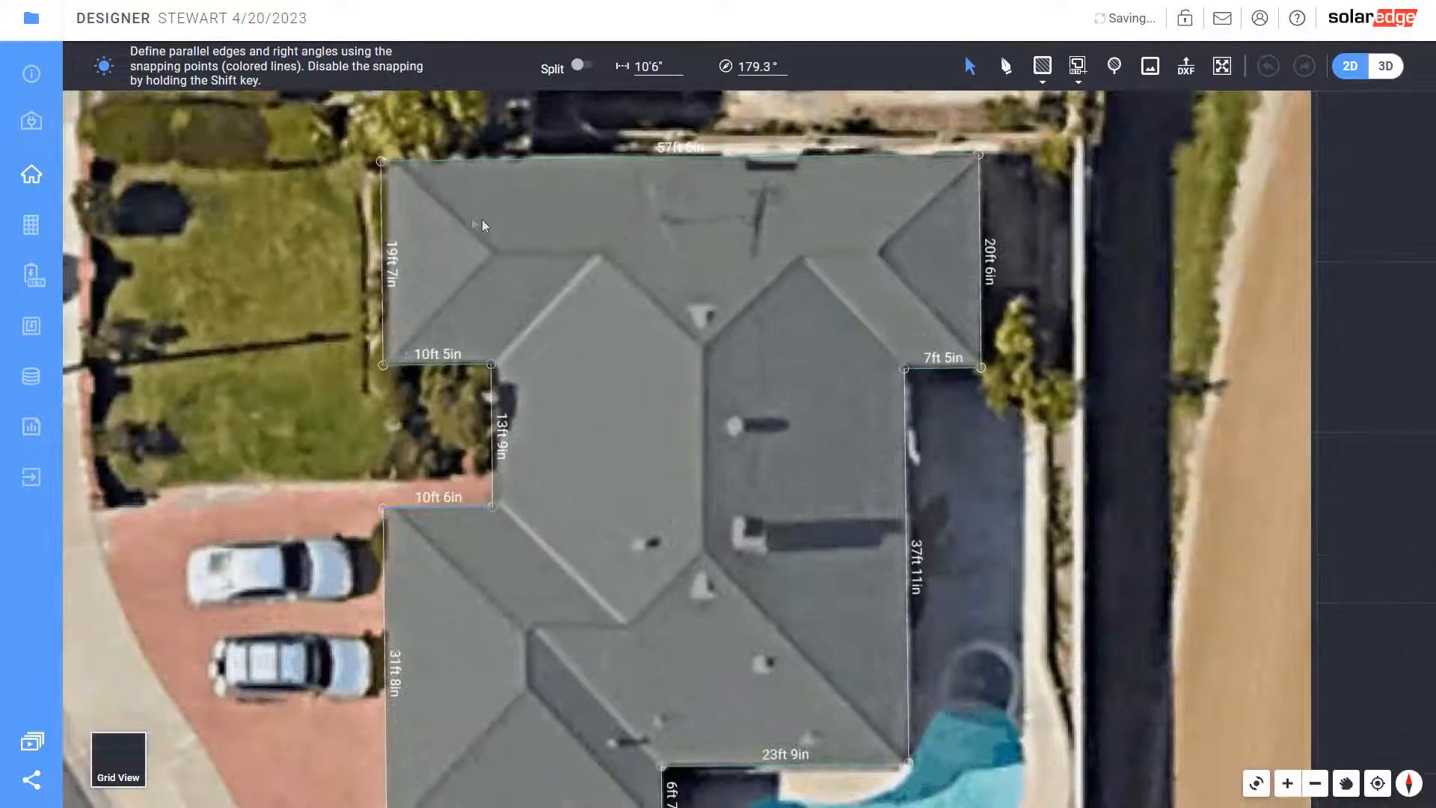
drag(383, 281, 388, 282)
scroll(472, 418, down, 3)
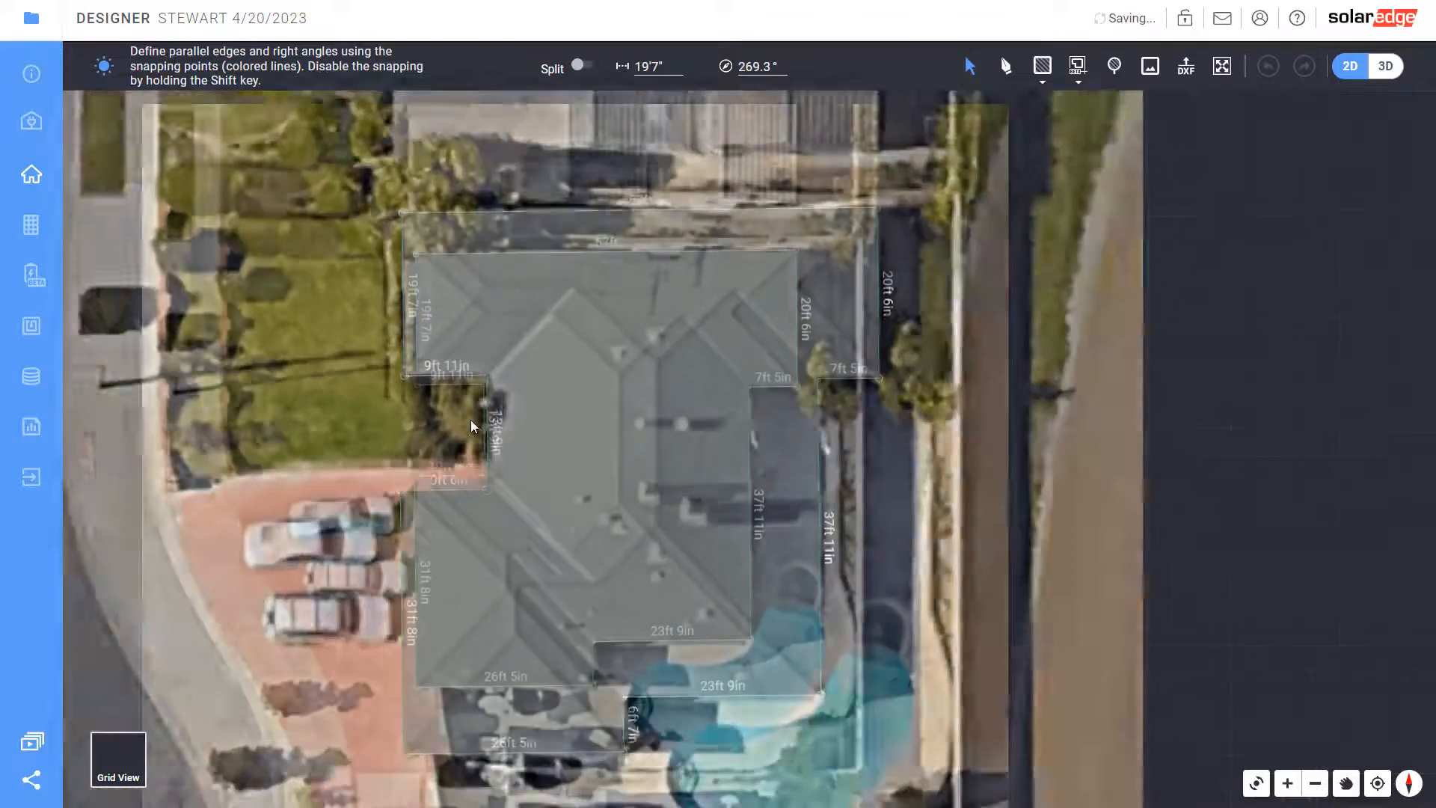
scroll(638, 631, up, 3)
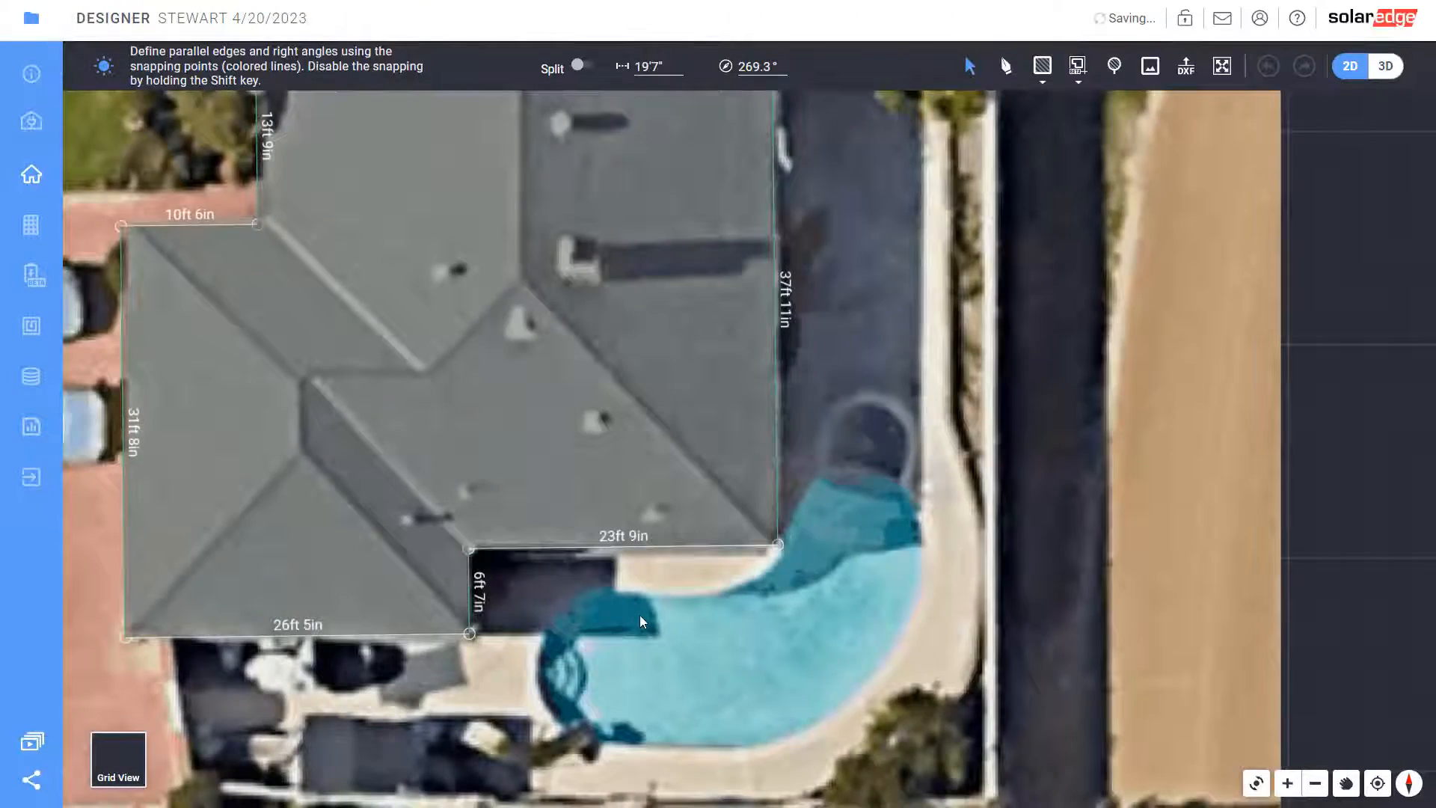
scroll(639, 615, down, 2)
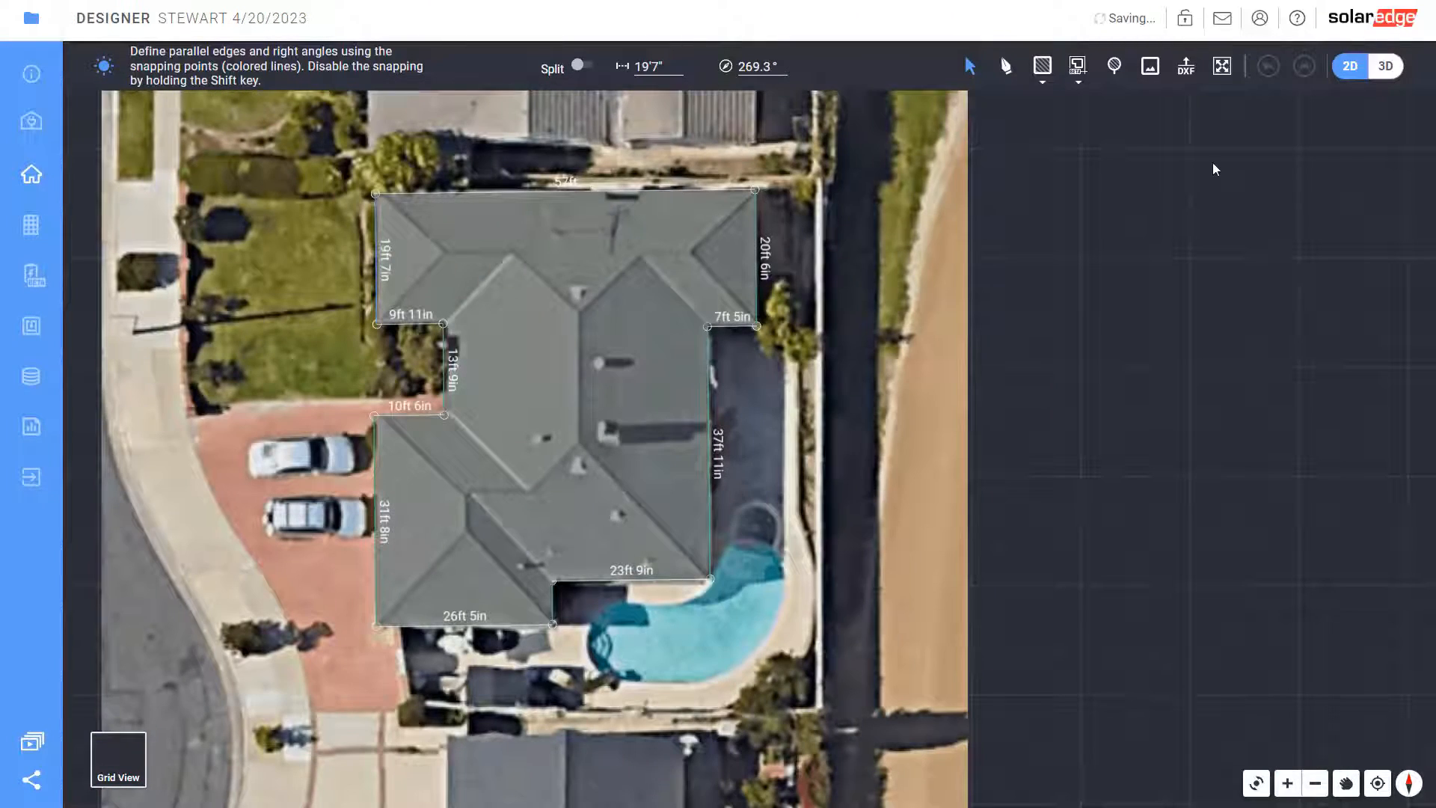
click(1077, 82)
Generate ridge and hip lines with Inner Edges and move the ridge point onto the roof peak
click(1085, 103)
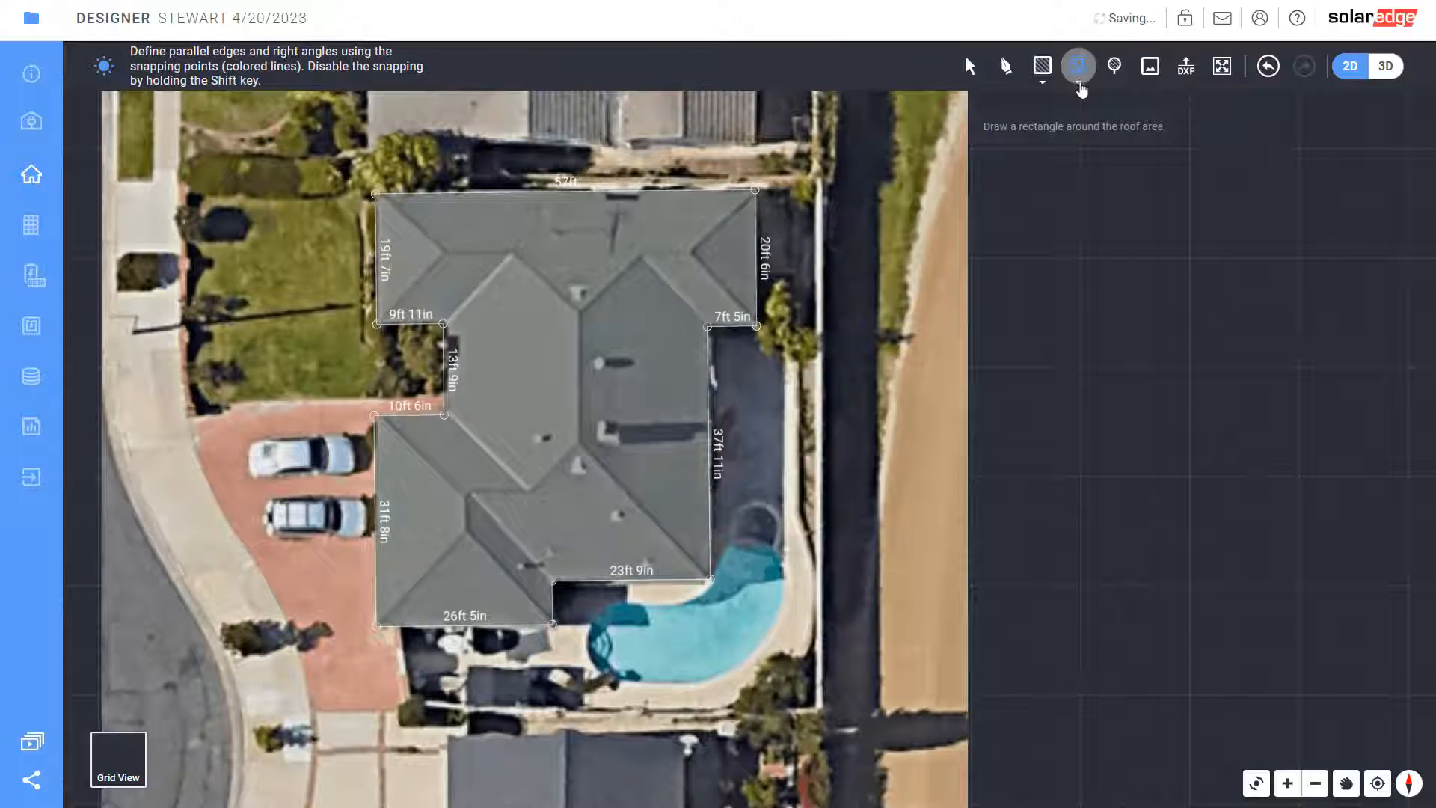
click(1081, 84)
click(1127, 139)
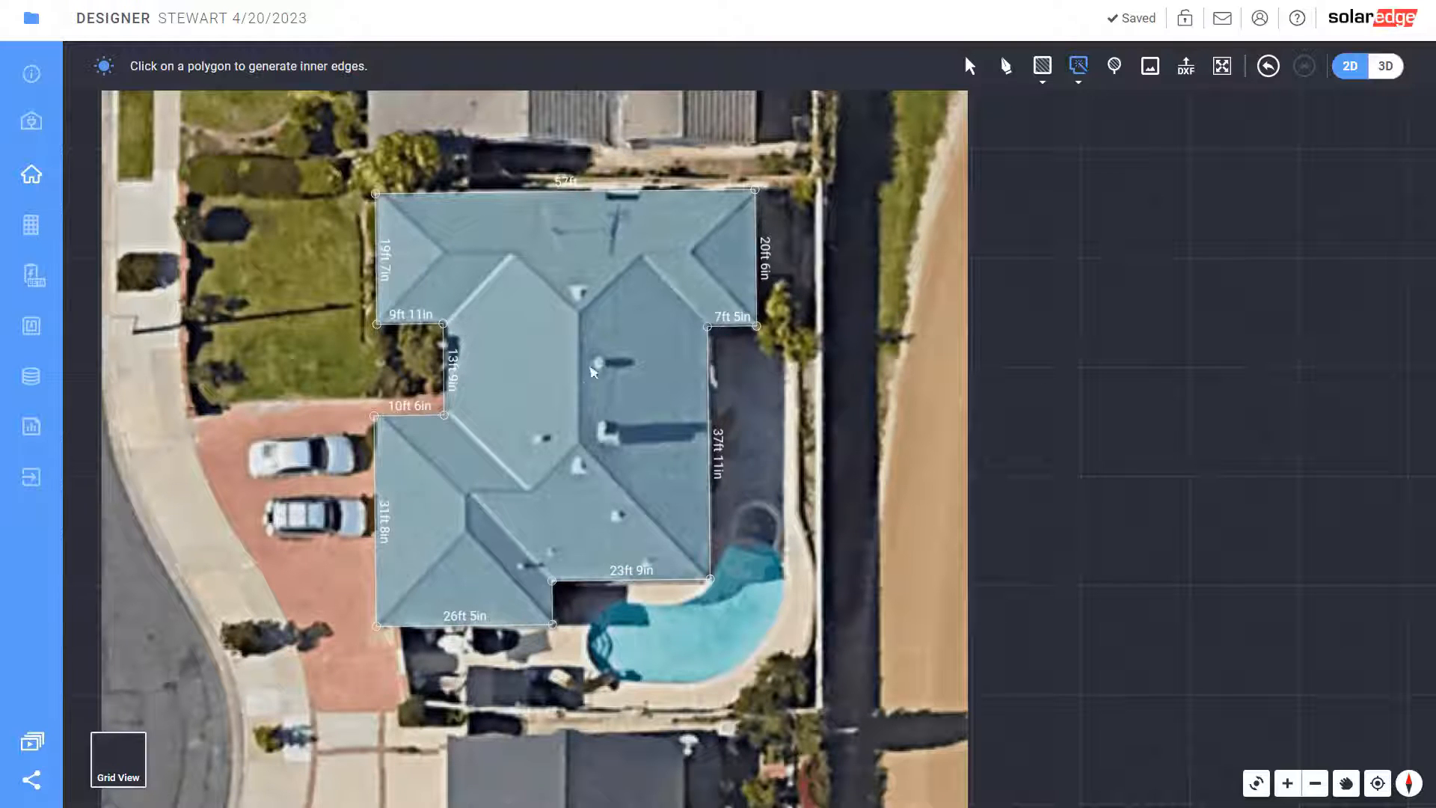
click(580, 472)
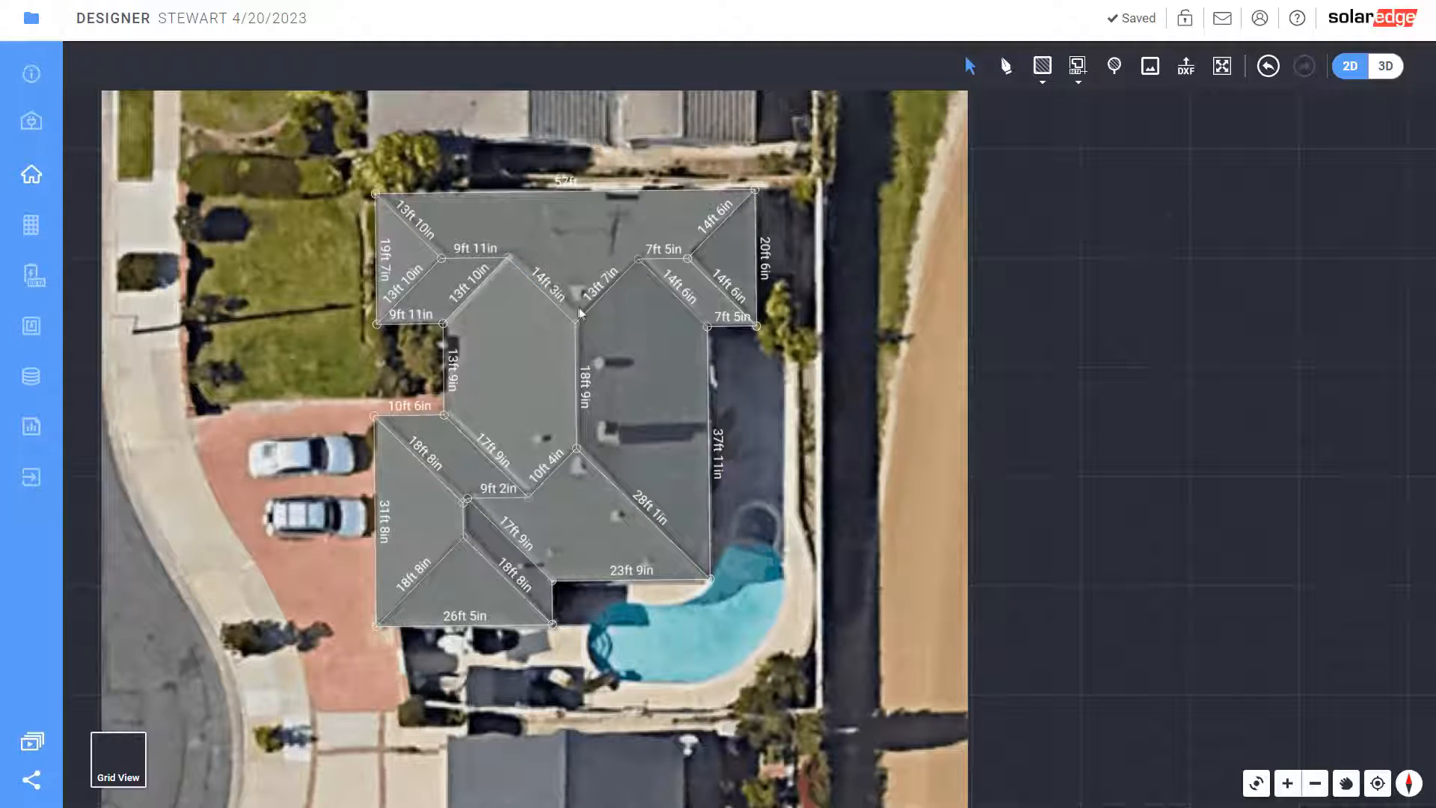
drag(577, 328, 575, 315)
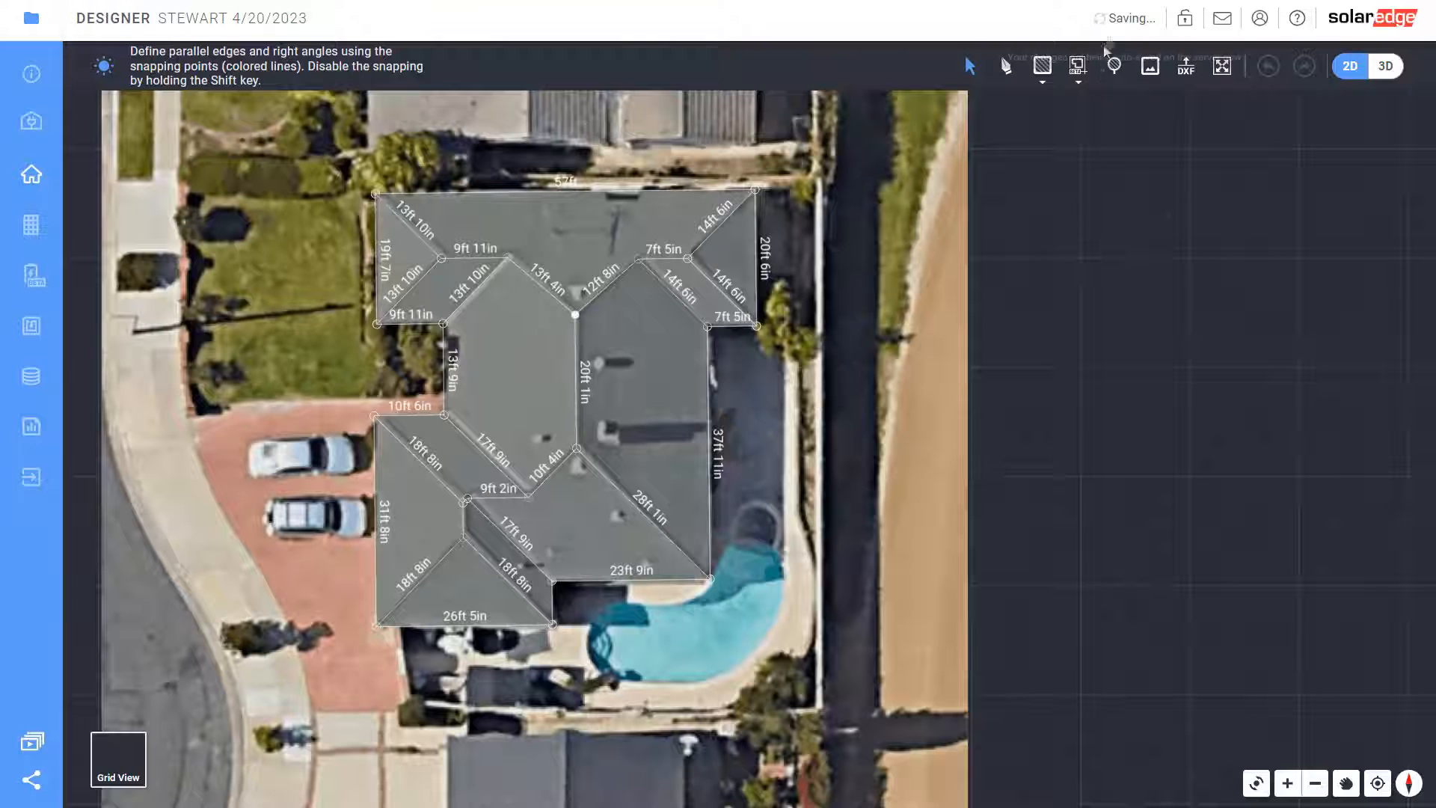
Draw eight obstacles over the vents and other protrusions across the roof facets
click(1043, 66)
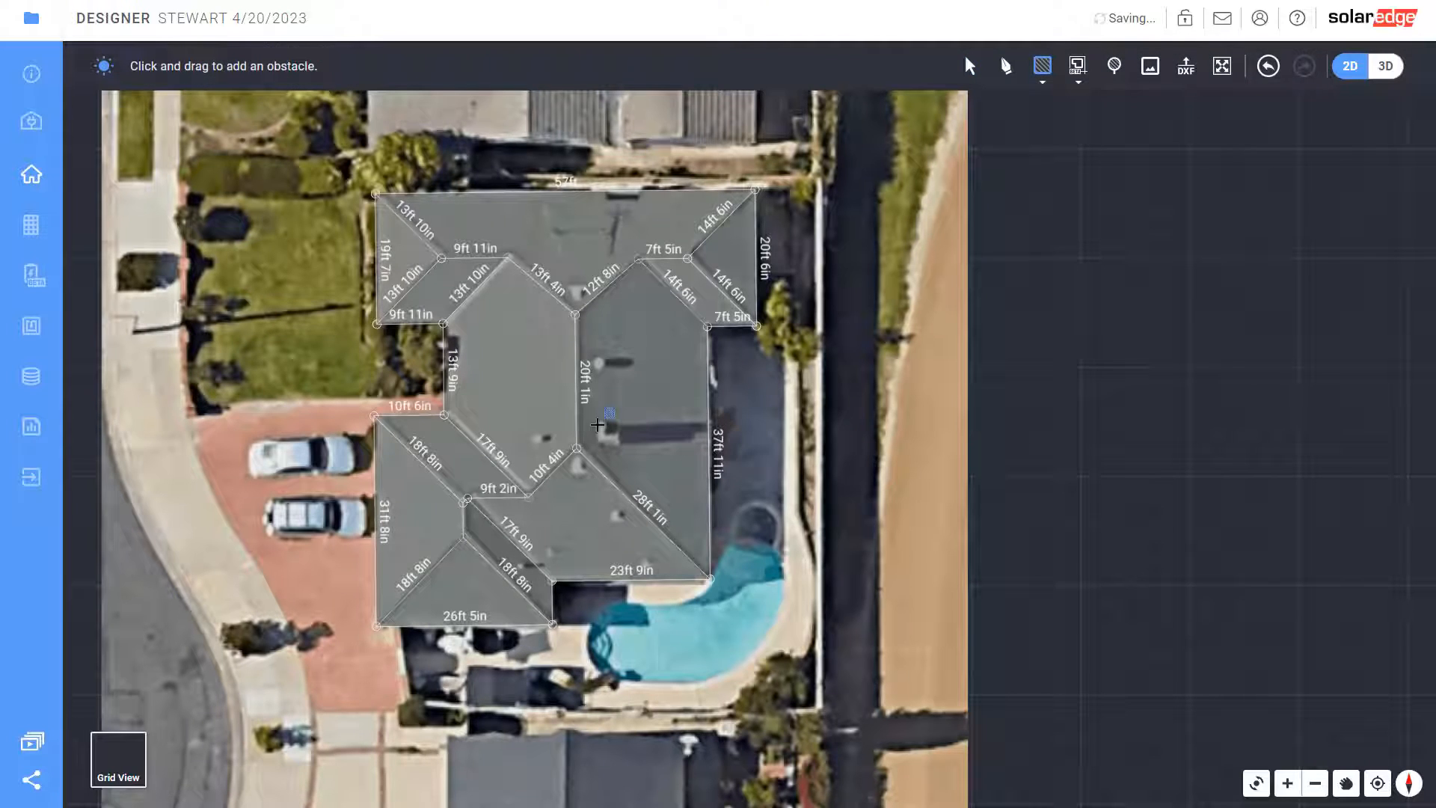
drag(598, 423, 617, 441)
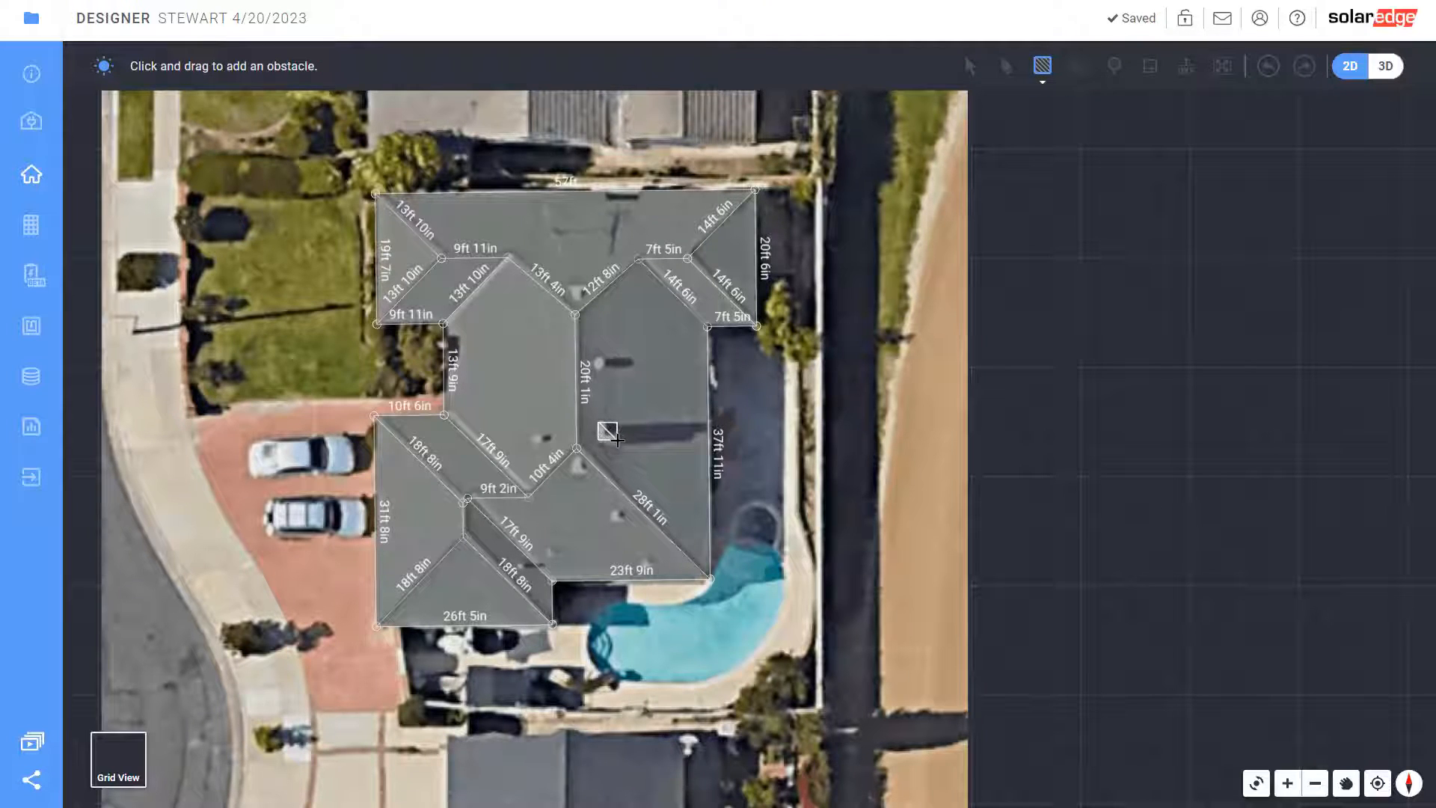
drag(595, 361, 602, 364)
drag(569, 284, 572, 287)
drag(546, 224, 563, 238)
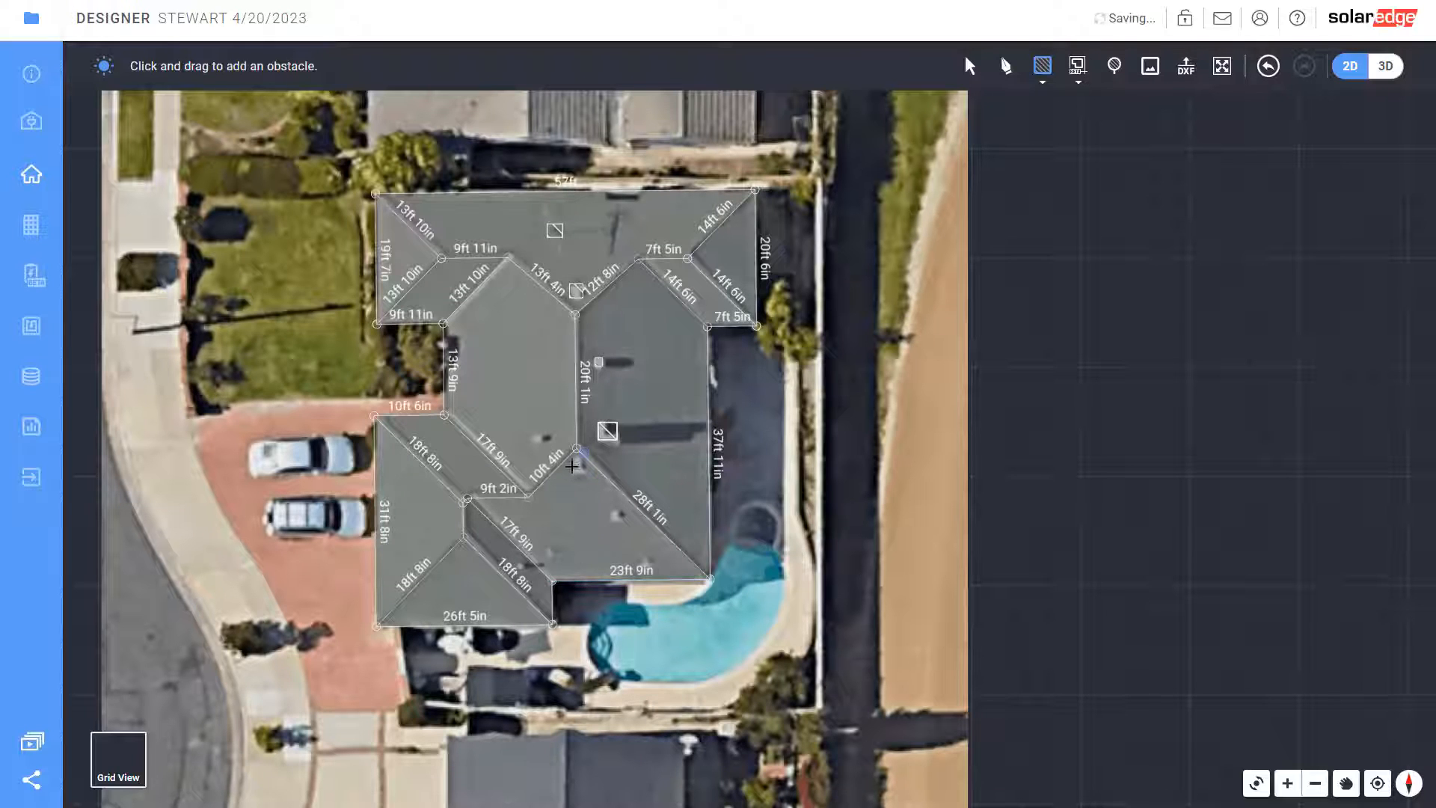
drag(573, 466, 645, 566)
drag(547, 549, 549, 552)
drag(533, 436, 535, 439)
drag(519, 566, 533, 564)
click(1116, 67)
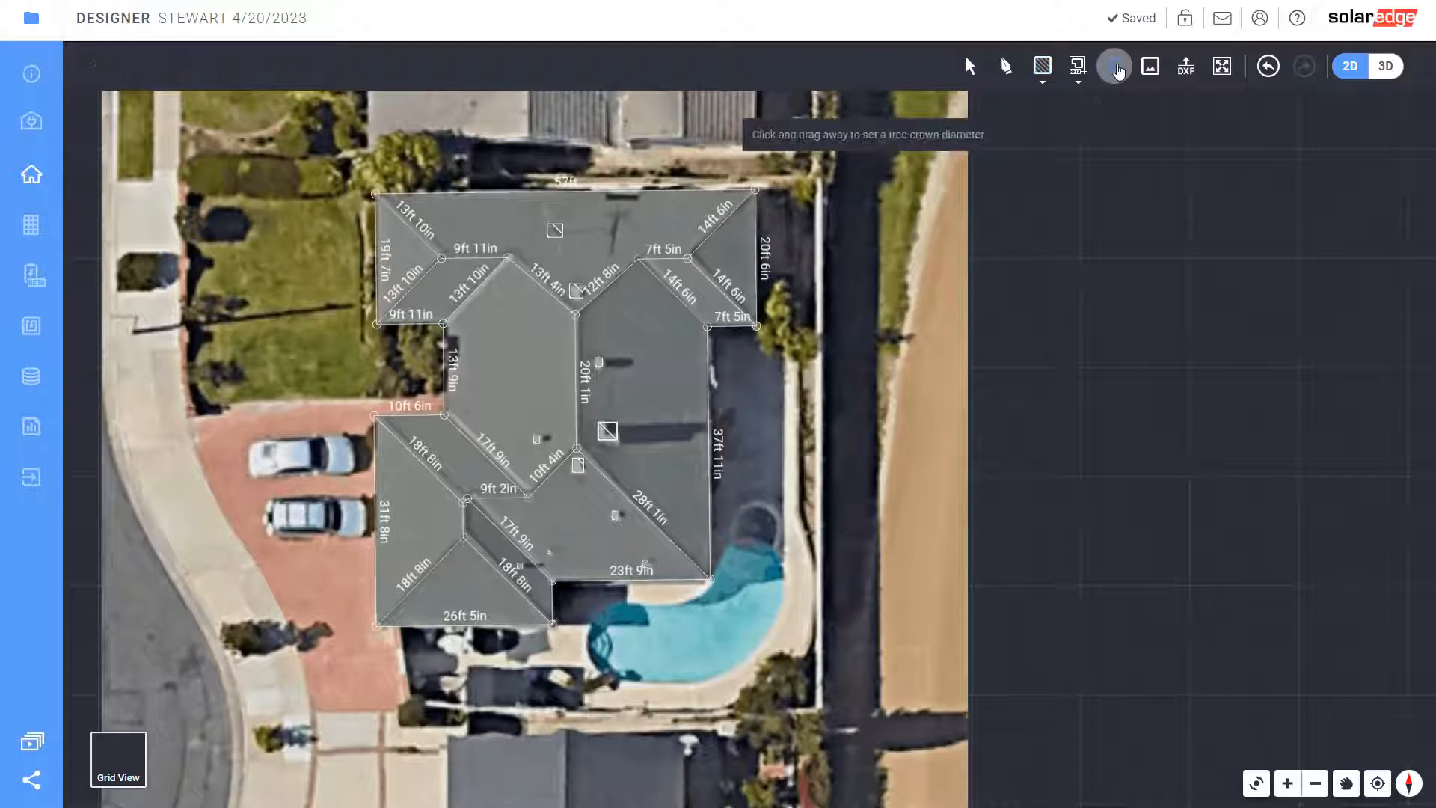
Place four trees by the house's left side, top edge, right roof corner, and a large 20ft 9in bottom tree
drag(394, 354, 422, 377)
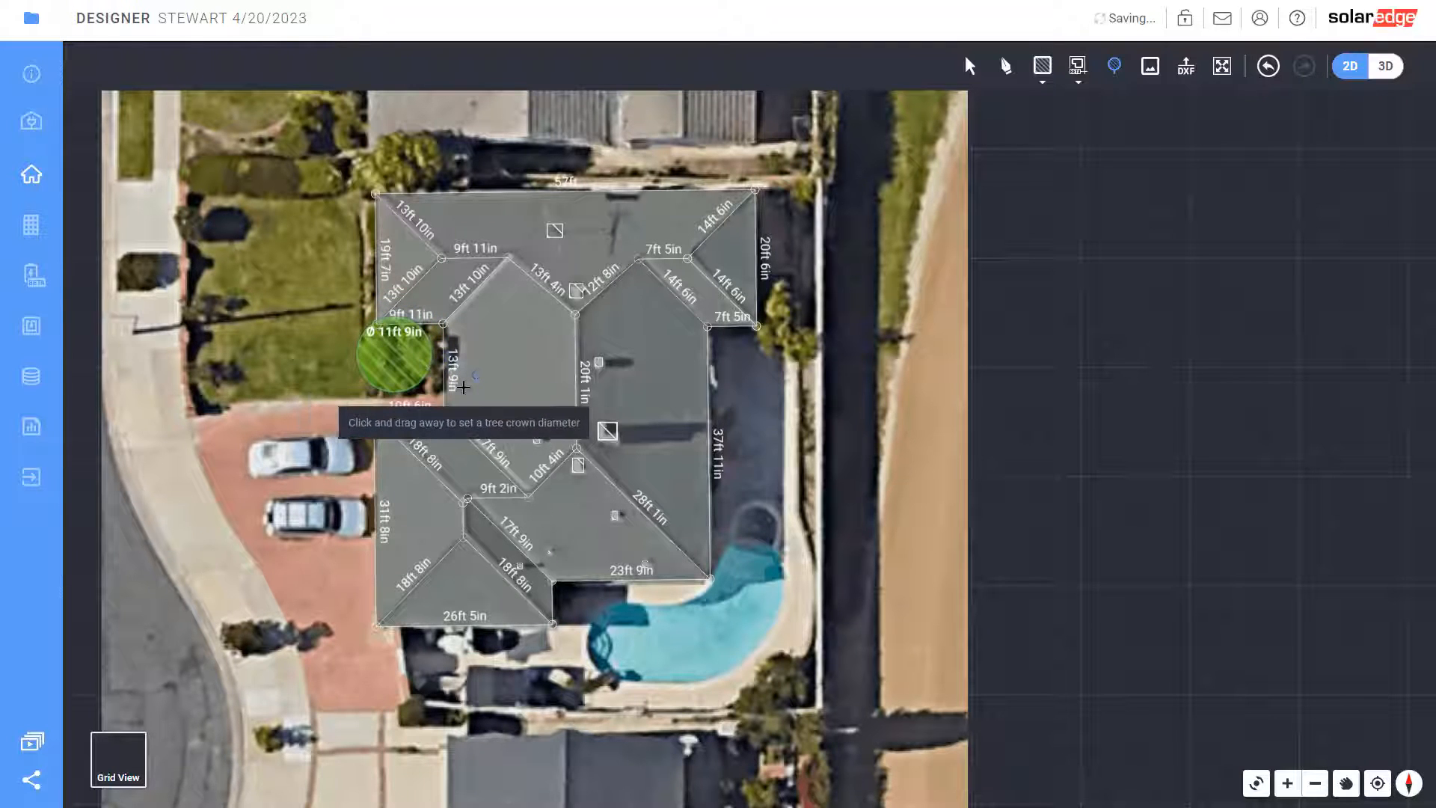
drag(379, 147, 410, 168)
drag(775, 326, 792, 342)
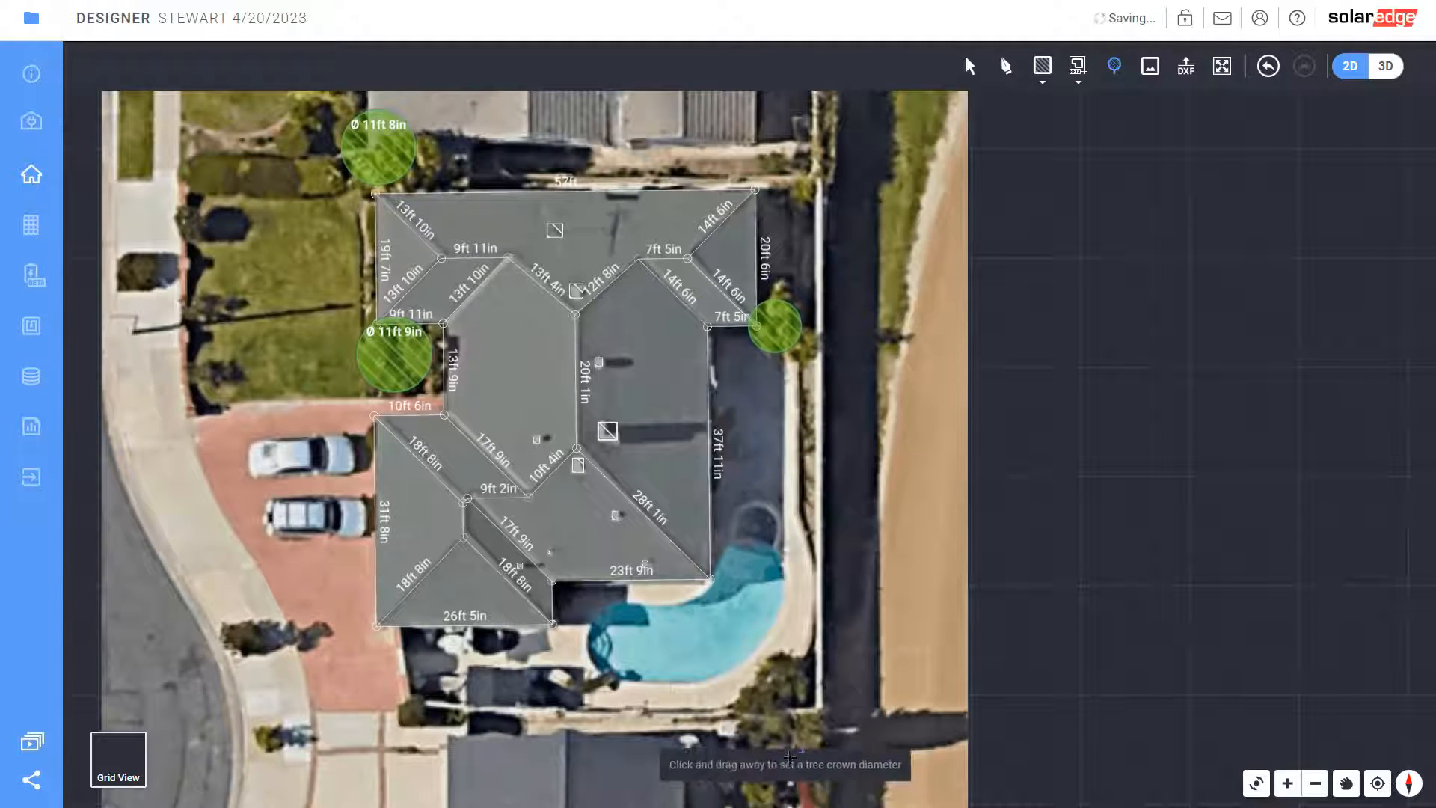
drag(770, 766, 834, 807)
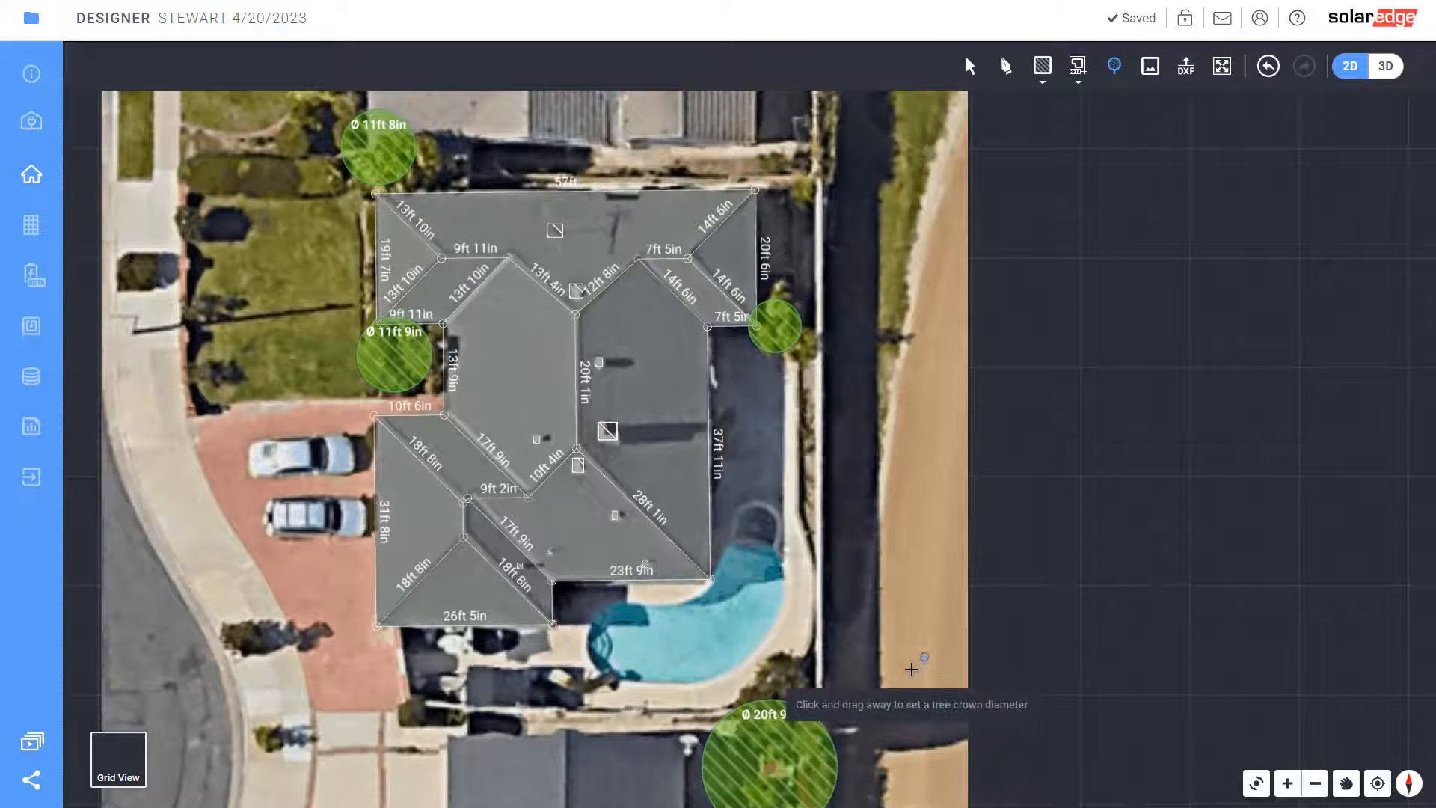
Switch the site to 3D and orbit the model for a better roof view
click(1383, 72)
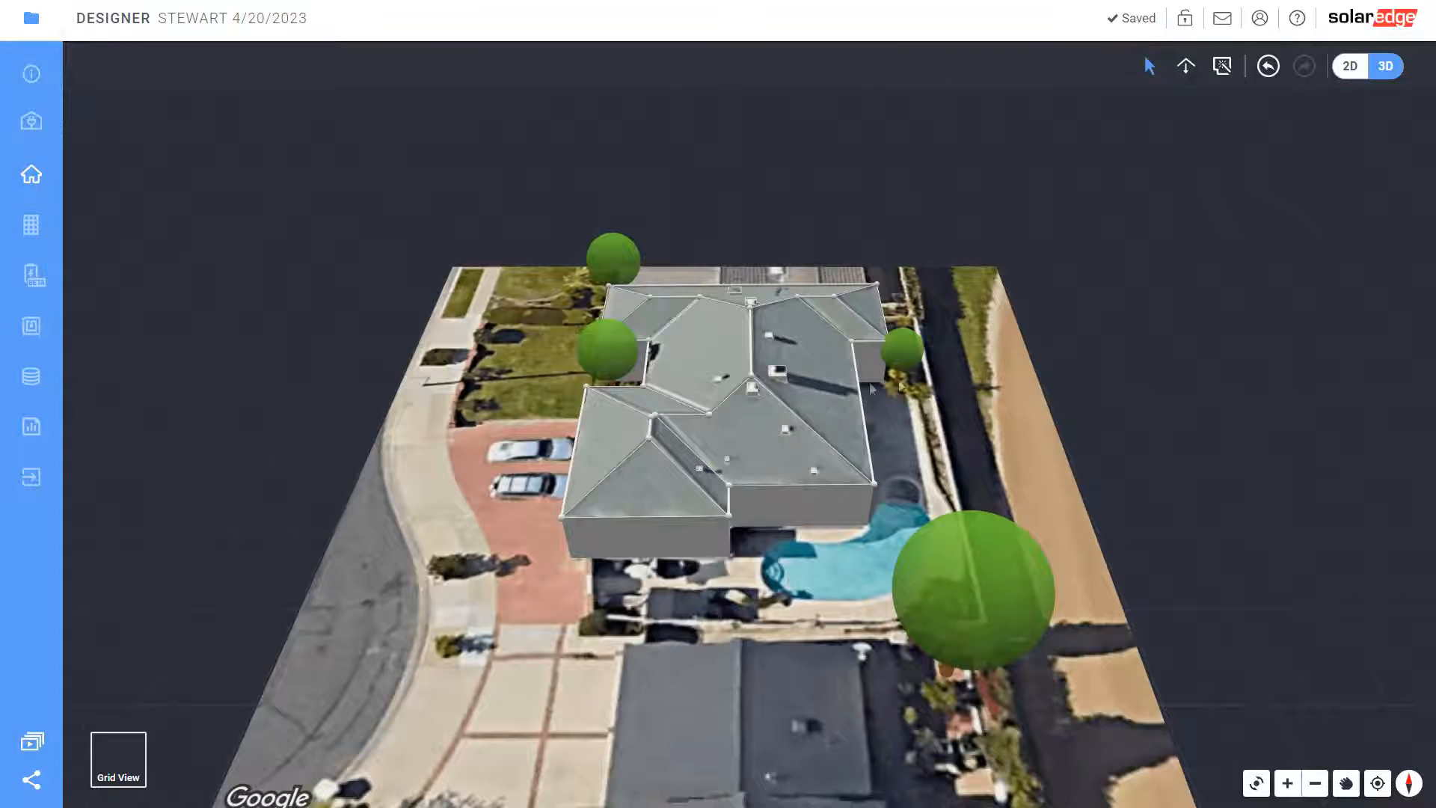
click(780, 374)
click(743, 560)
middle_drag(742, 558, 294, 551)
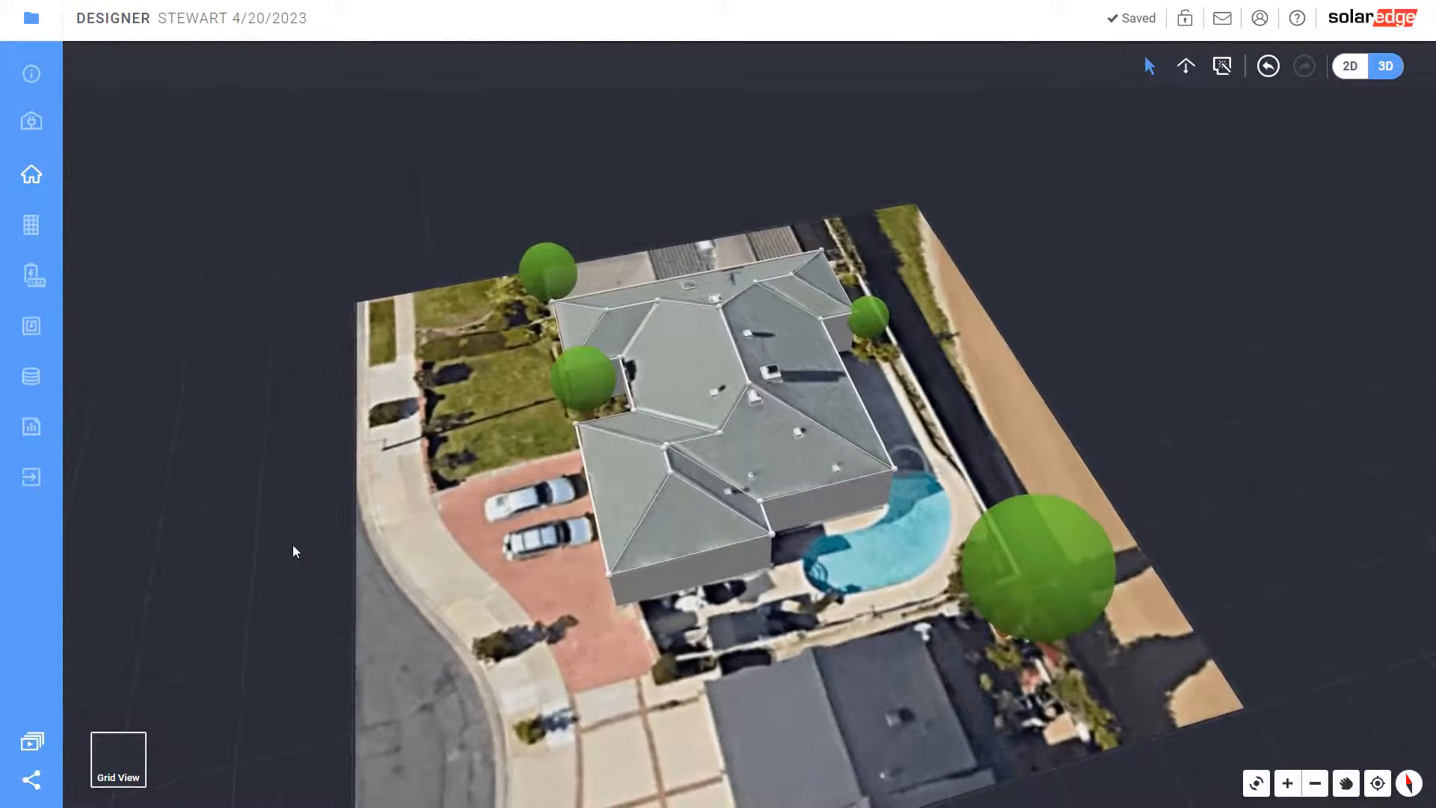
Raise the roof vent into a 3'5" tall box and another obstacle to 2'2"
click(771, 372)
drag(775, 379, 747, 324)
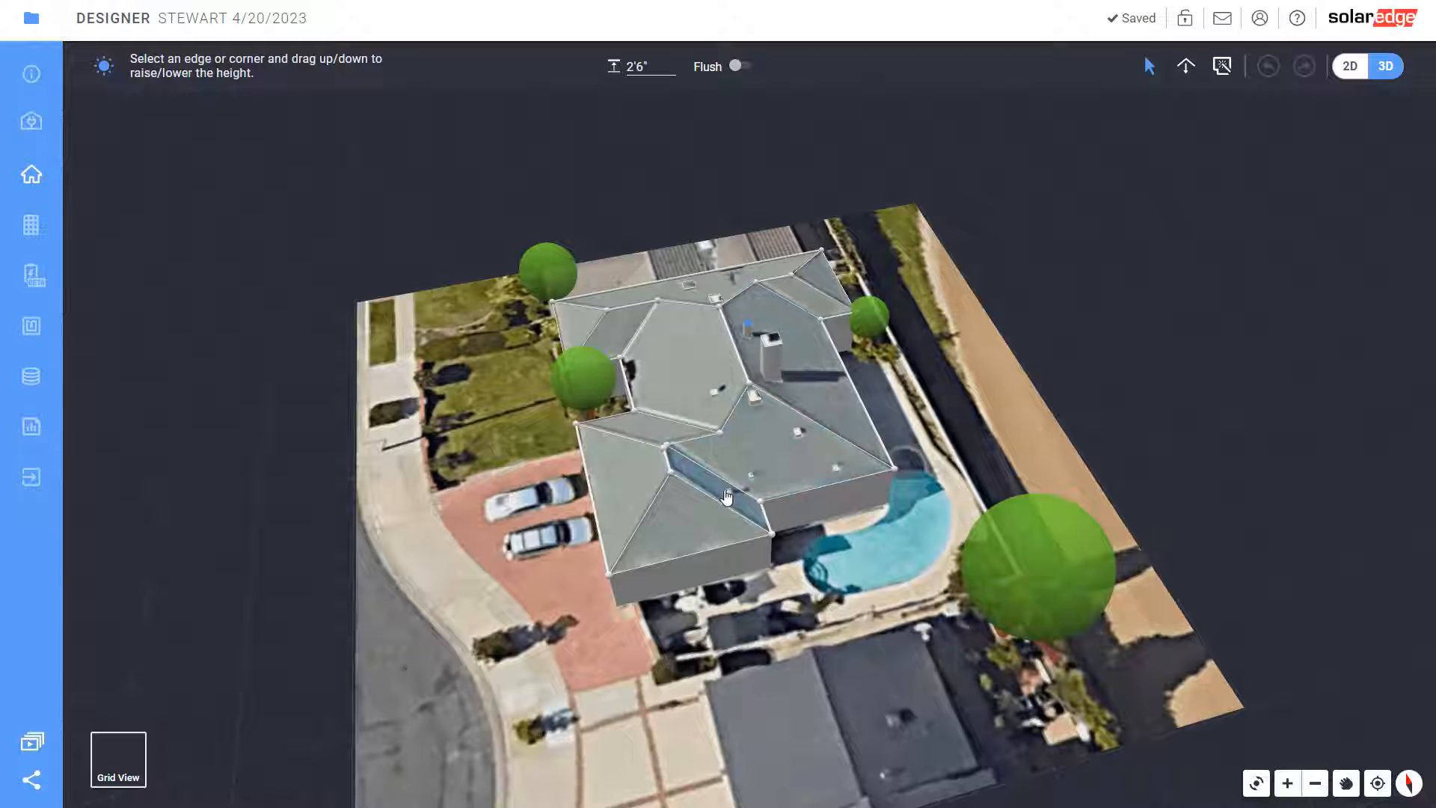
drag(729, 498, 727, 479)
click(715, 389)
drag(715, 389, 716, 382)
drag(716, 393, 715, 375)
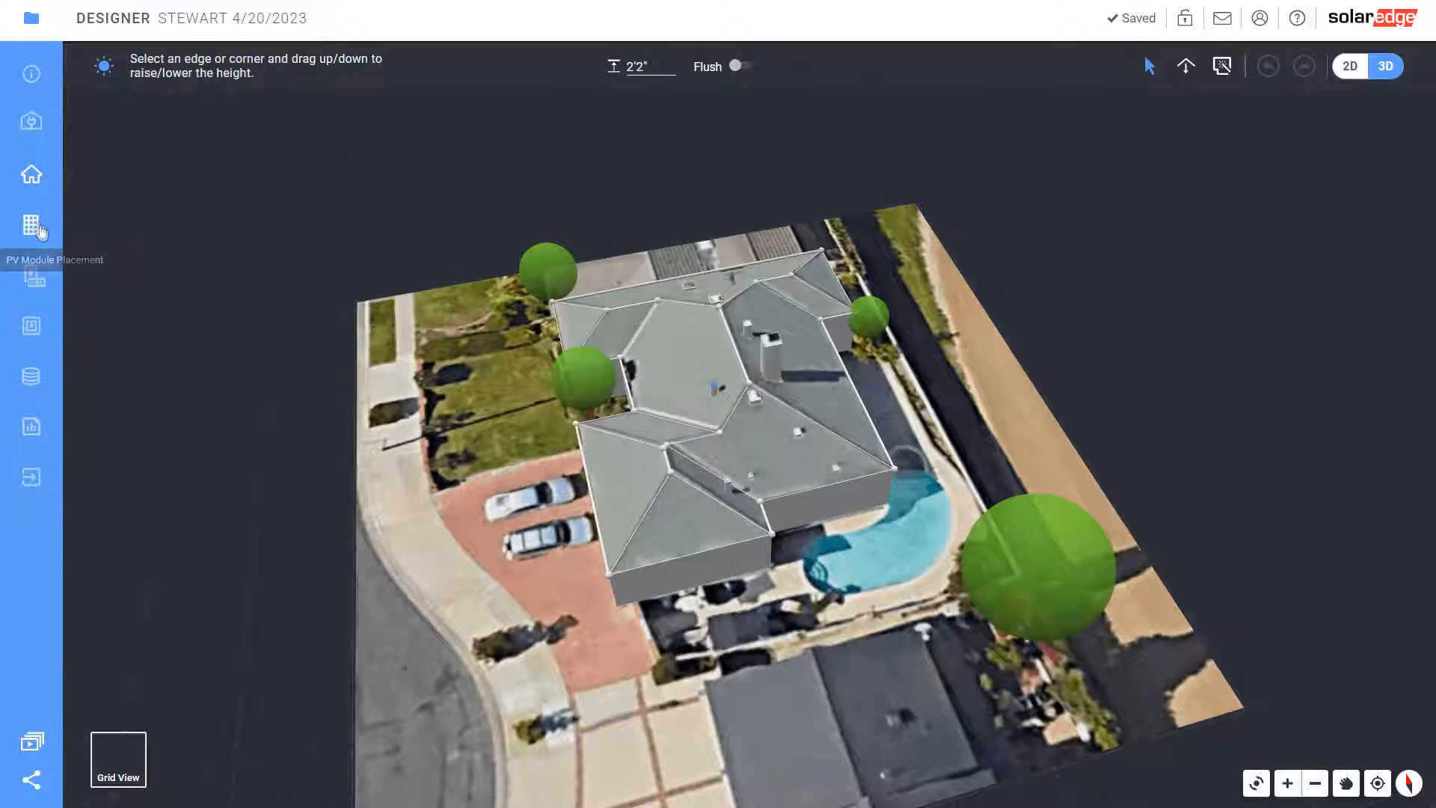
In Design 1's site setback settings, turn on the eaves and hips setbacks
click(33, 226)
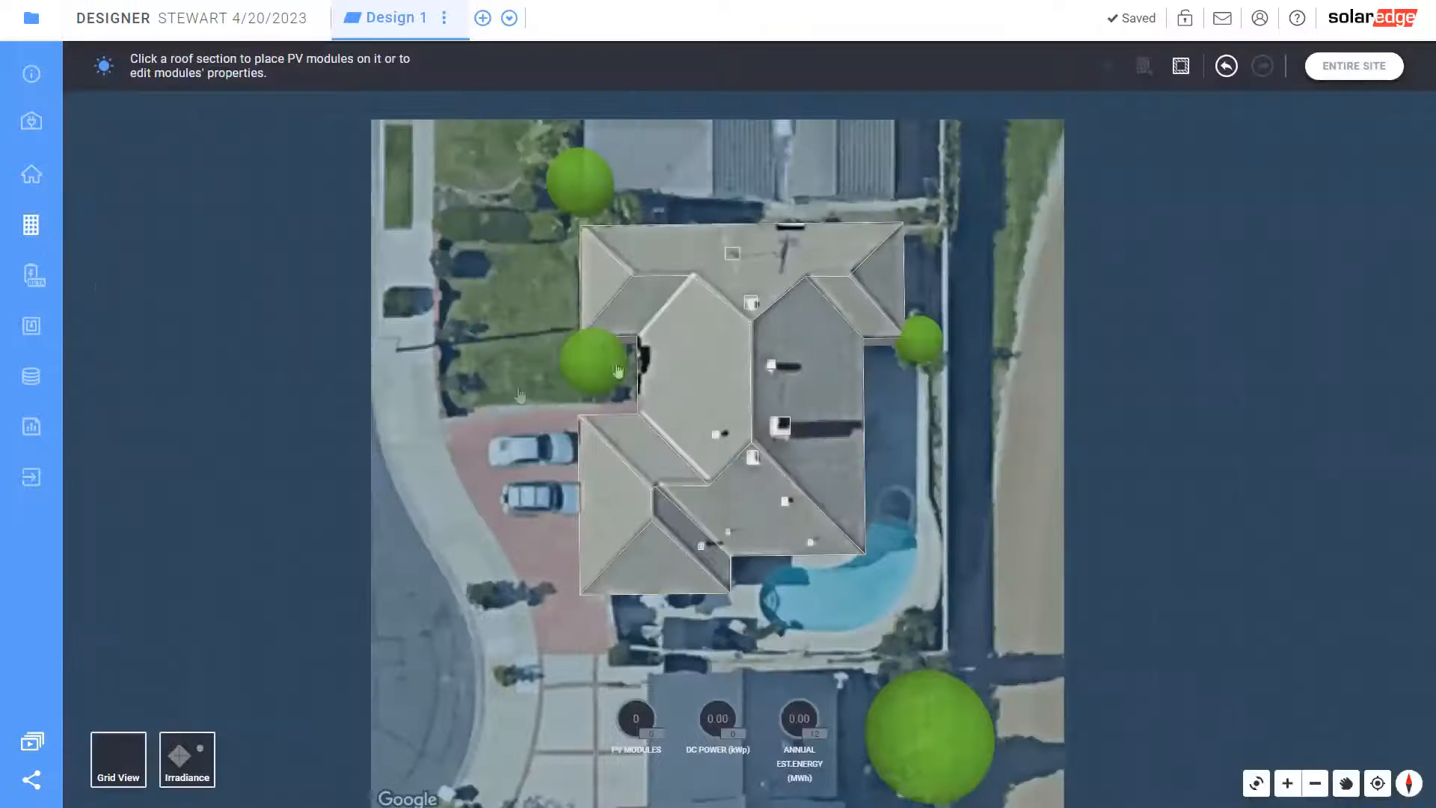
click(834, 421)
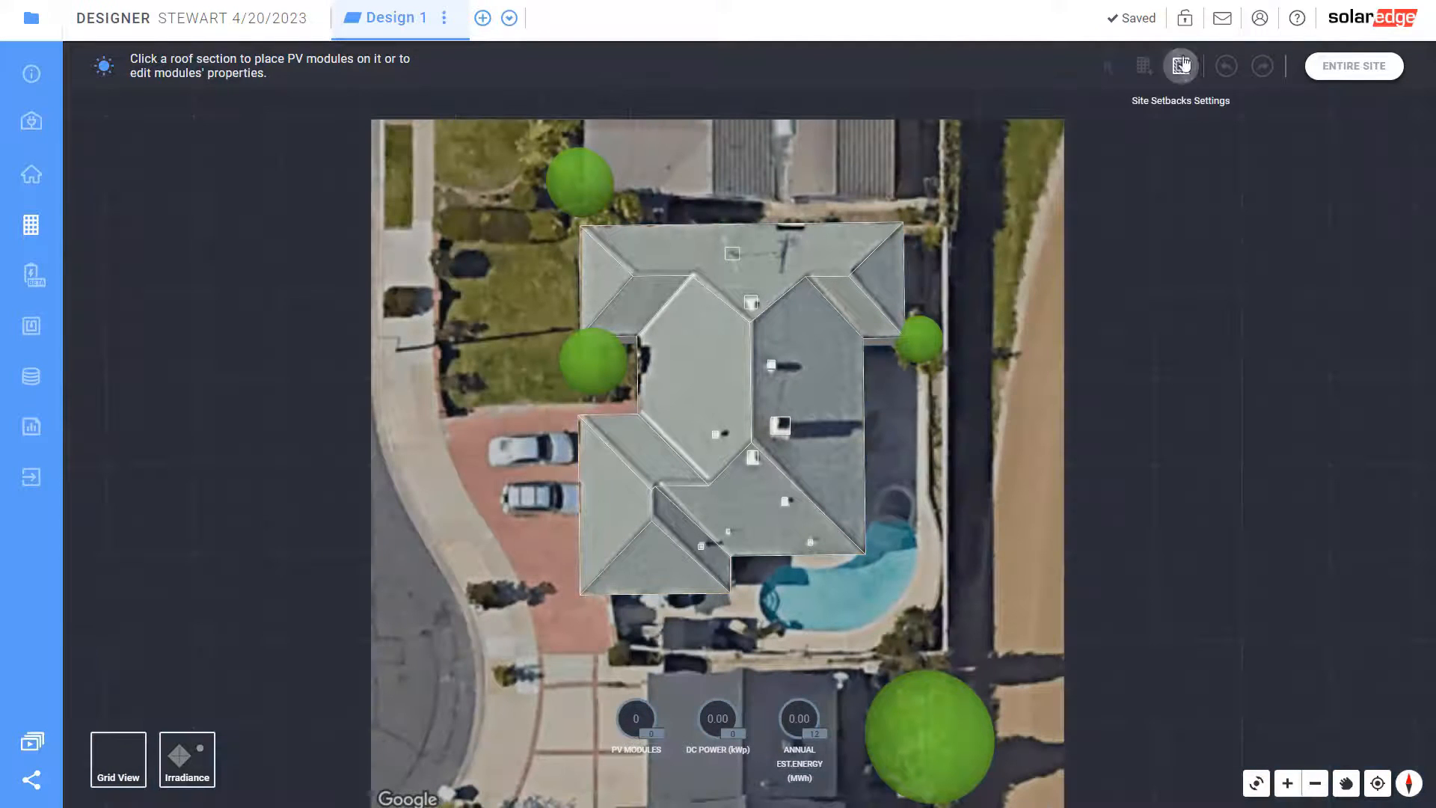
click(1181, 69)
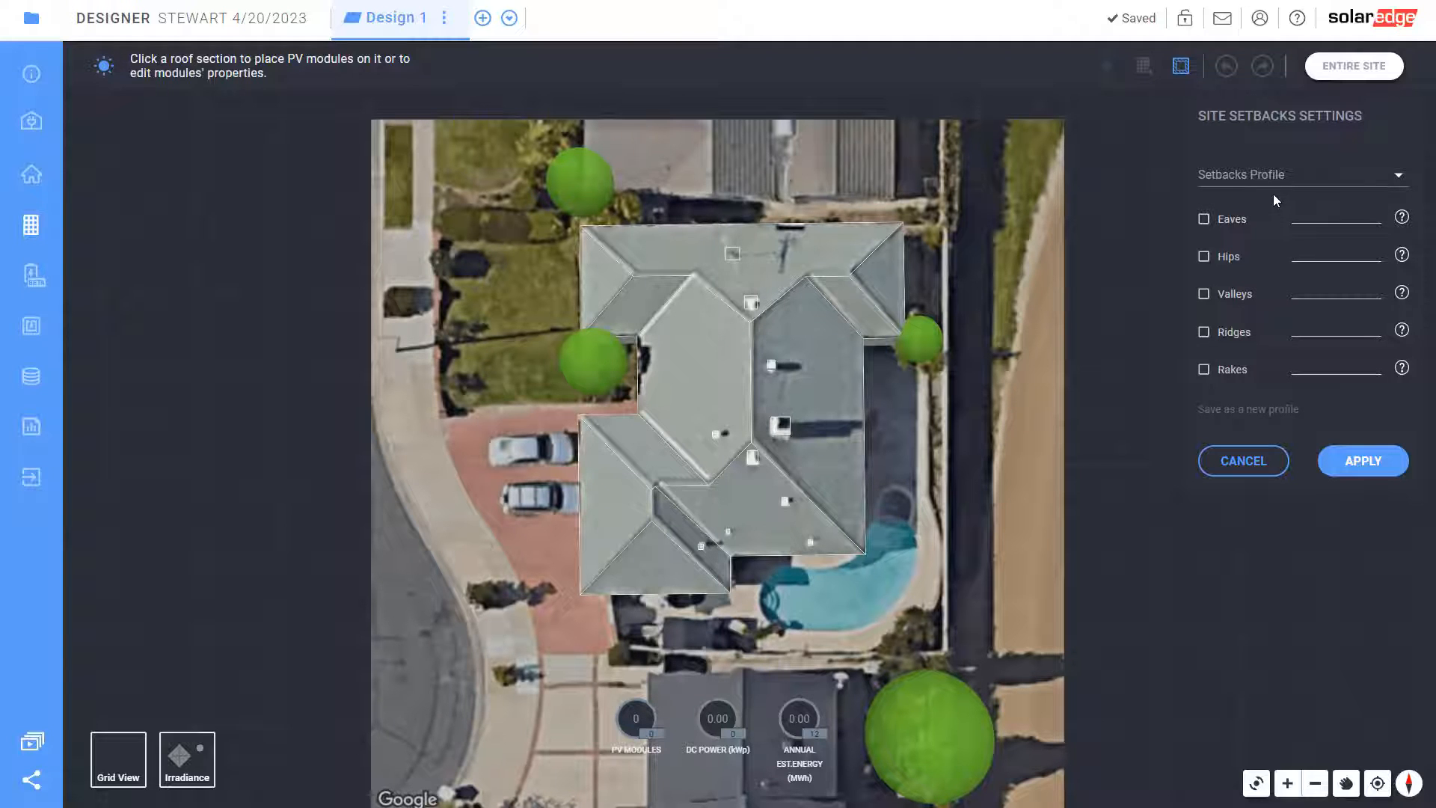
click(1203, 218)
mouse_move(1408, 222)
click(1204, 255)
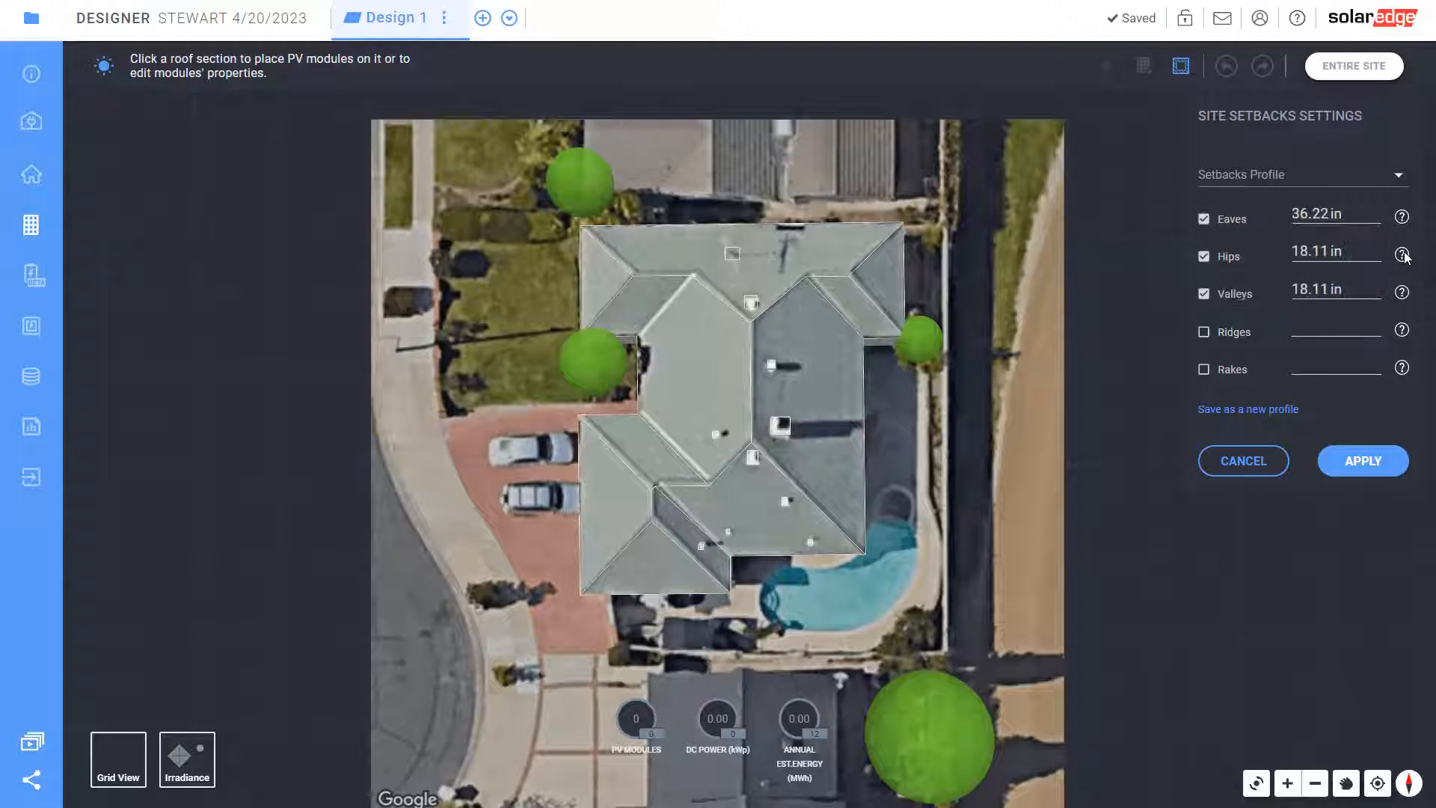
Add an 18.11 in ridge setback, trying a rake setback but removing it again
mouse_move(1403, 255)
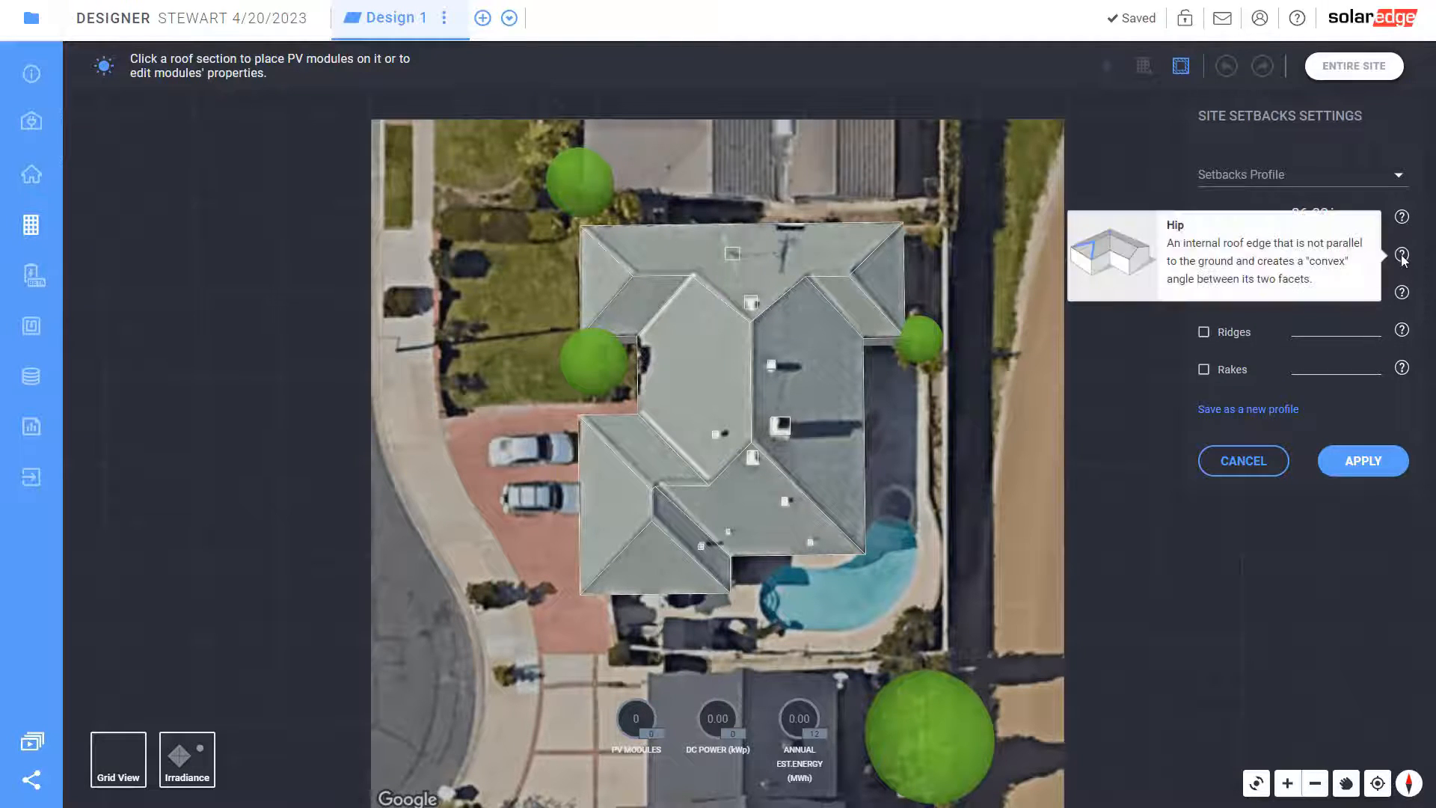
mouse_move(1401, 294)
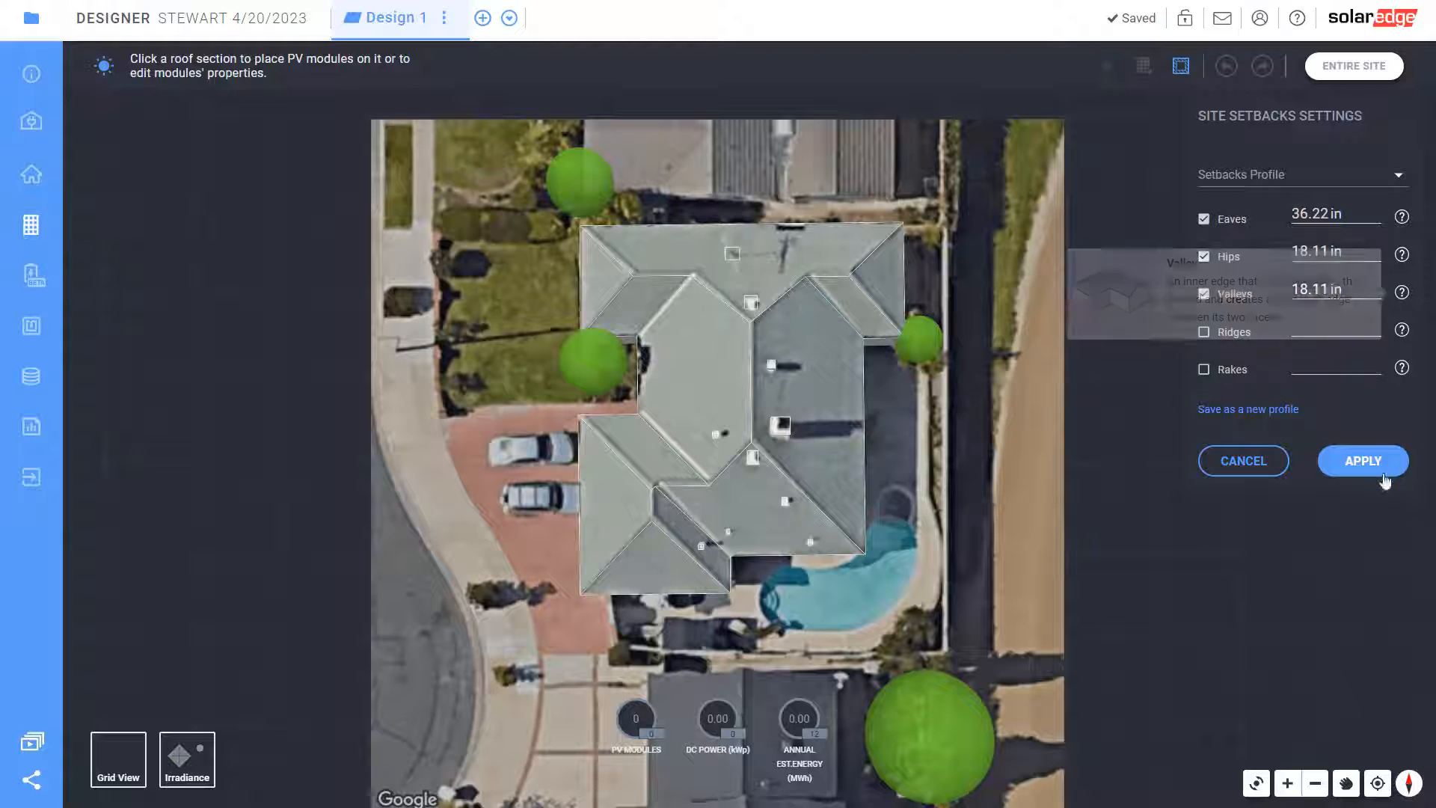
click(1204, 334)
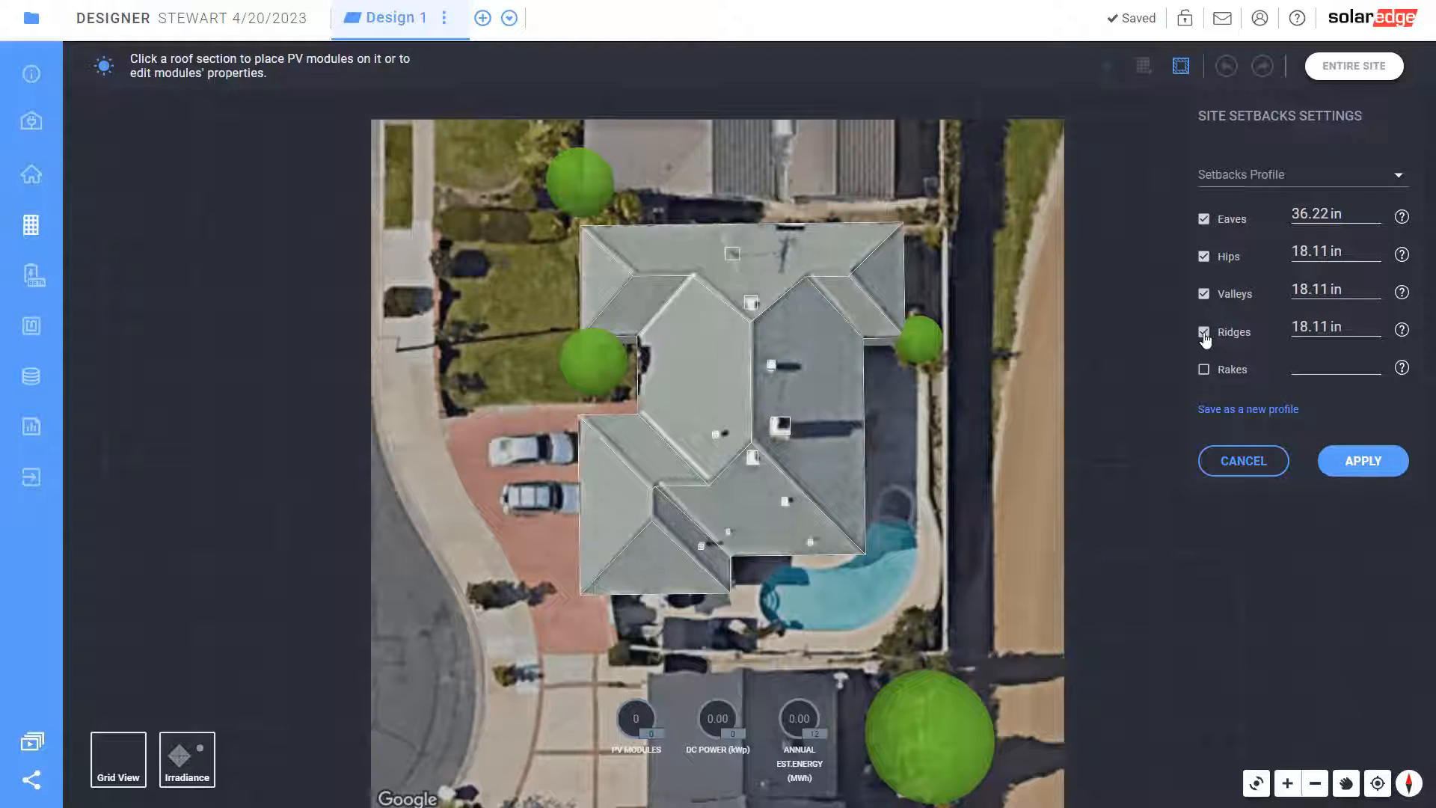
mouse_move(1404, 334)
click(1204, 371)
mouse_move(1404, 372)
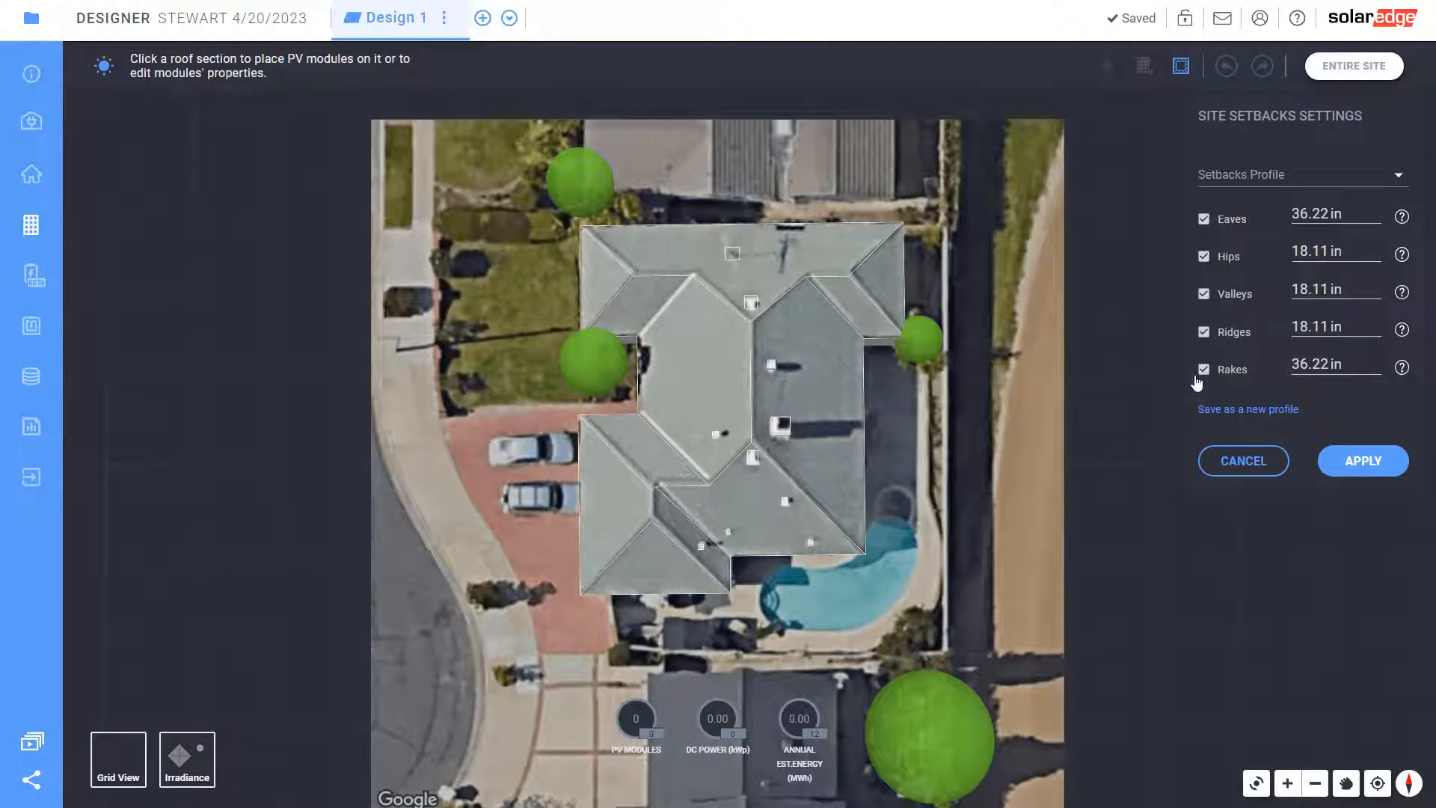
click(1204, 370)
Apply the setbacks, select the lower roof facet and set module placement to landscape
click(1363, 461)
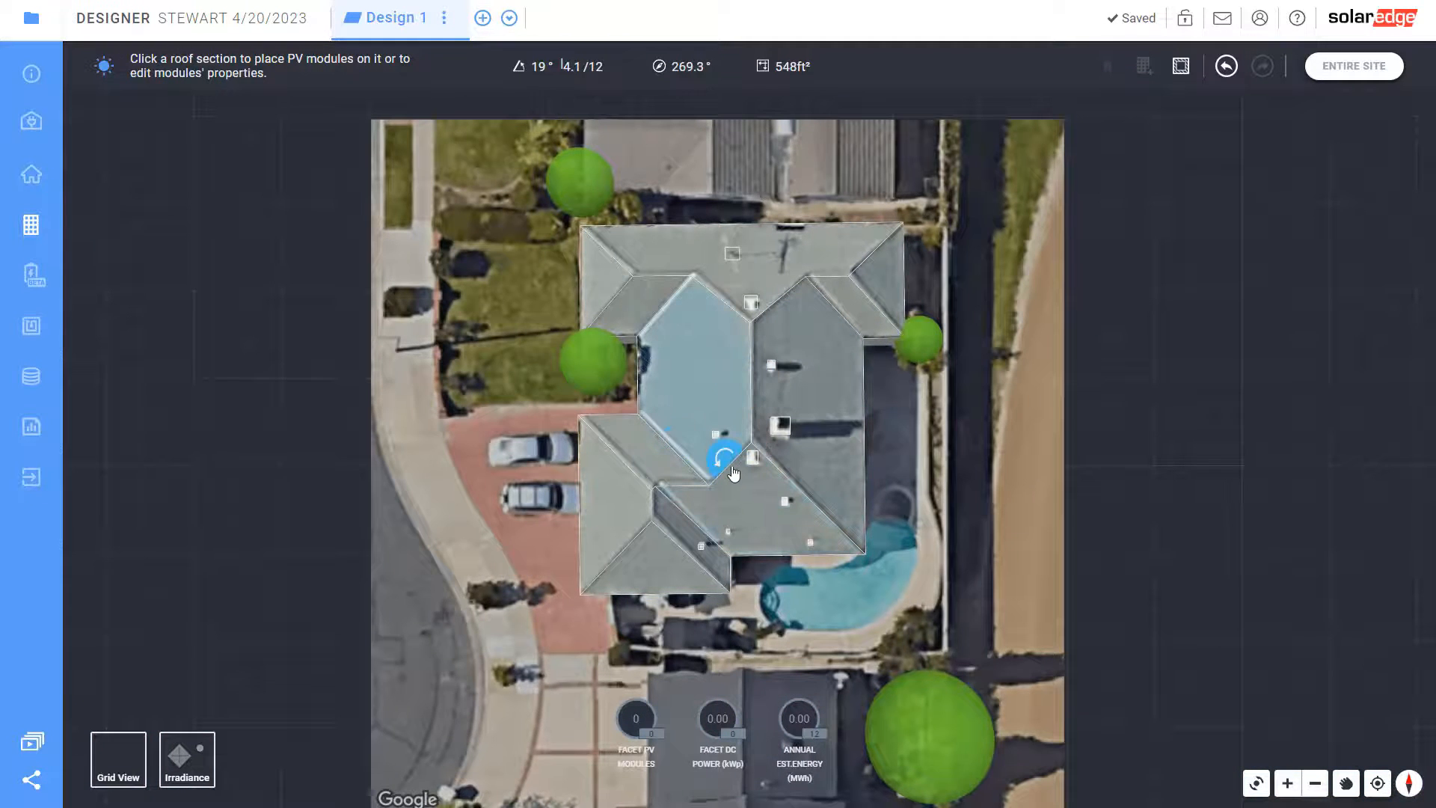
click(744, 509)
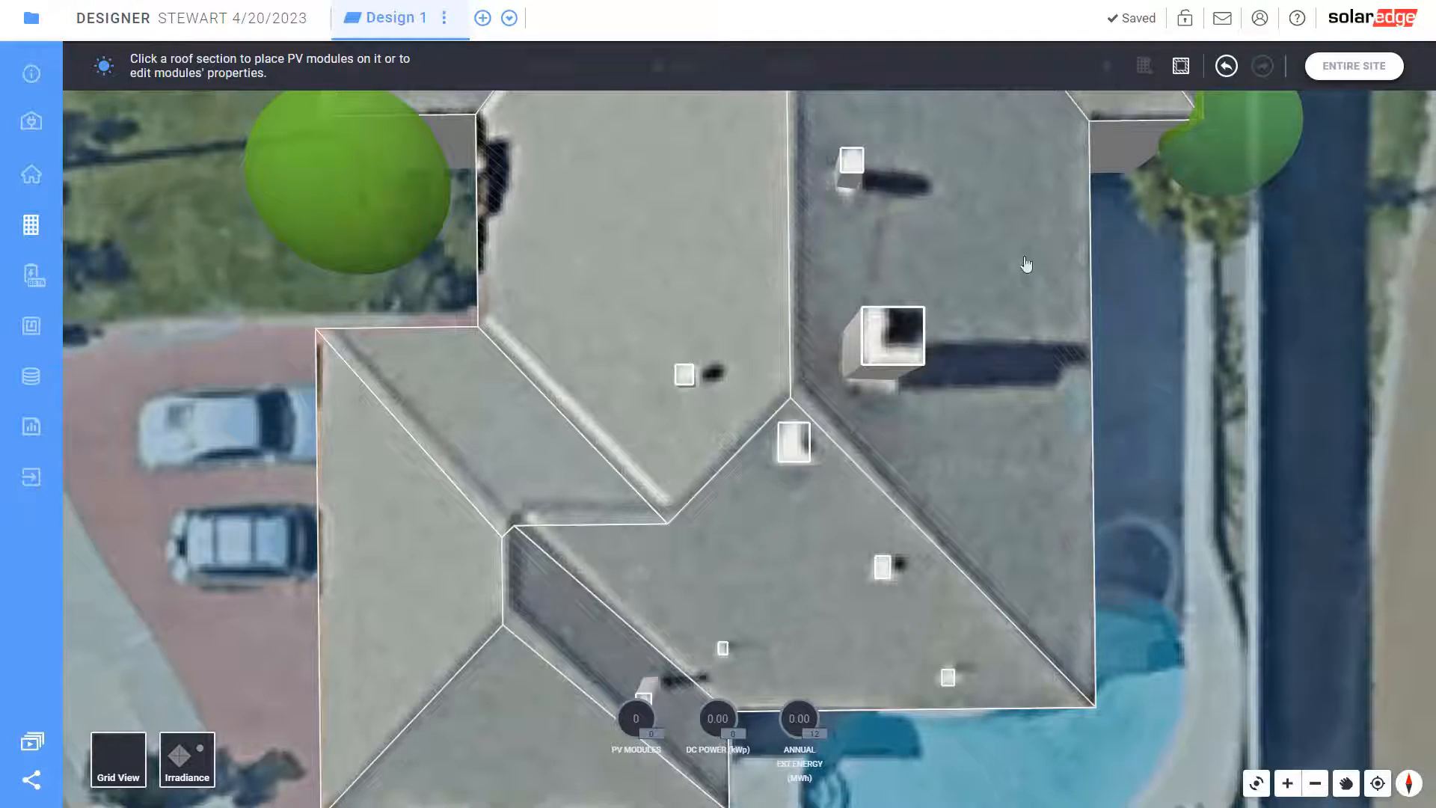
click(981, 249)
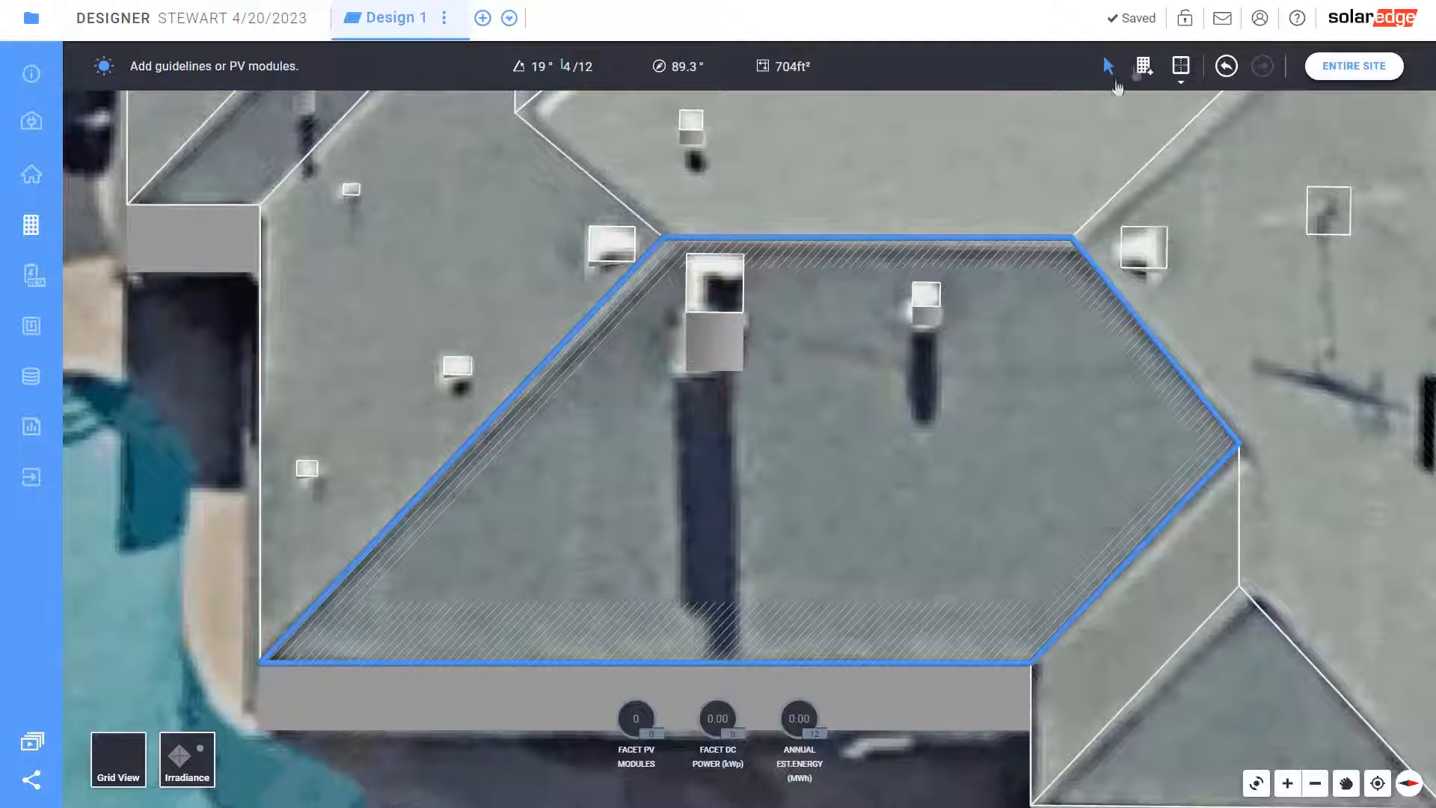
click(1143, 67)
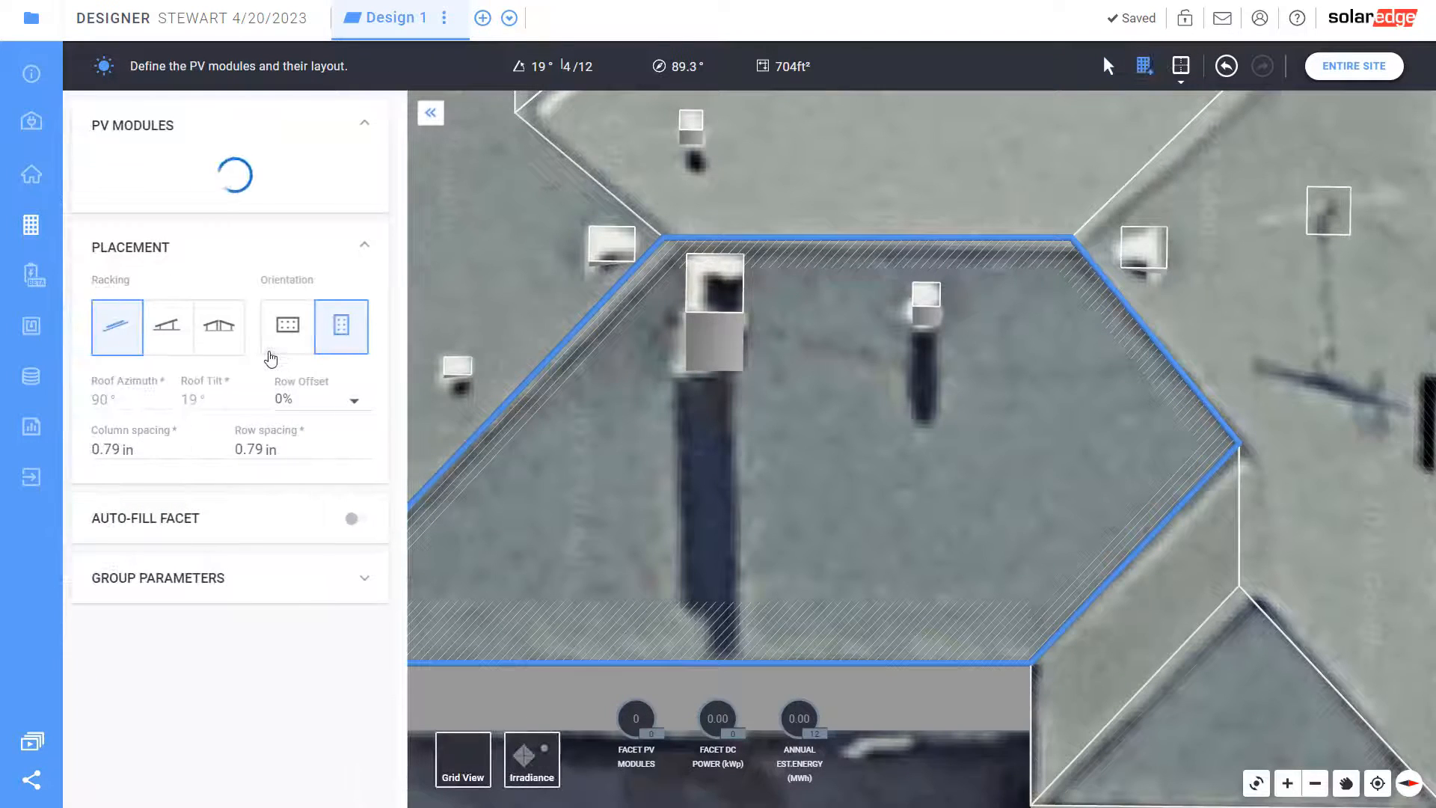
click(284, 425)
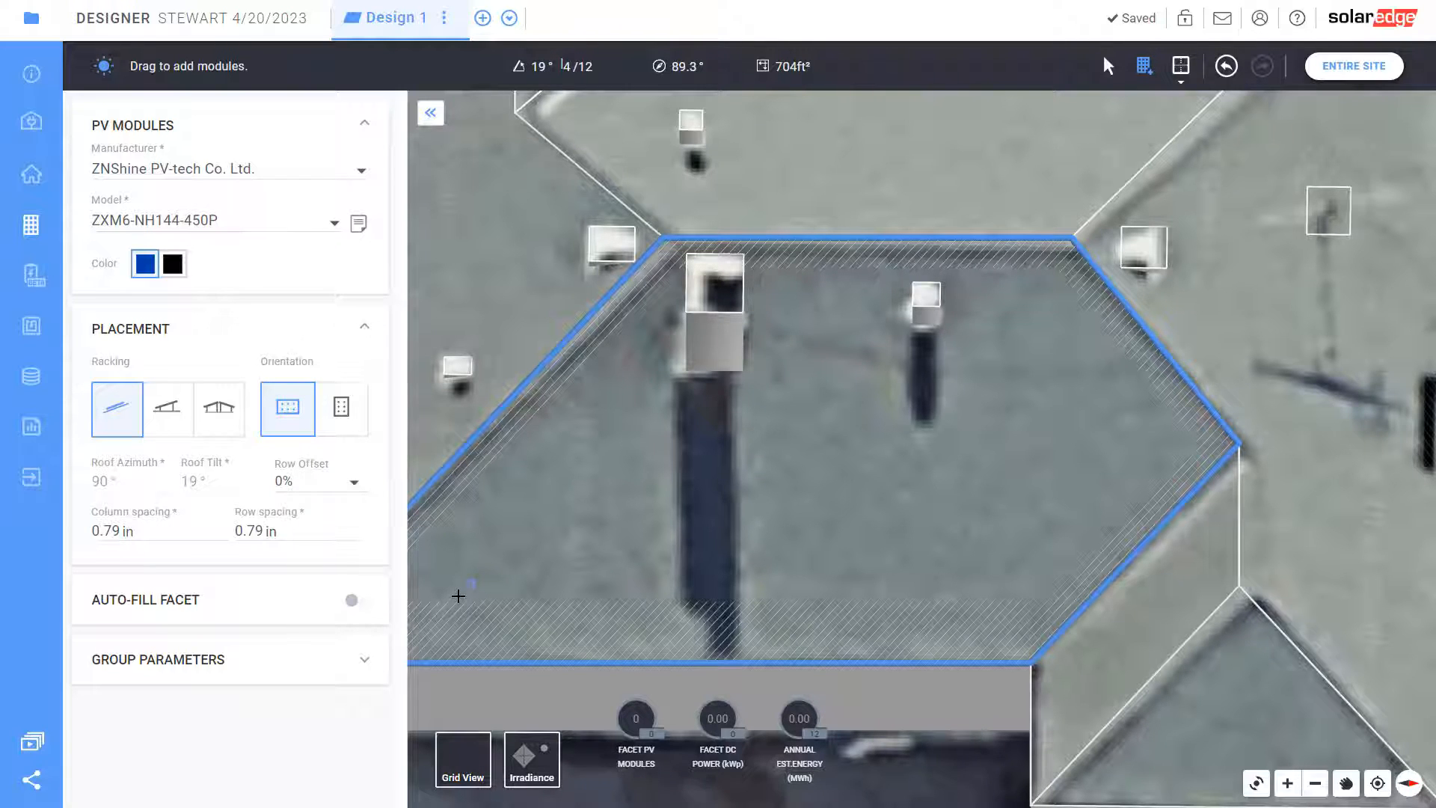
Lay out a 10-module landscape array on the lower facet and display the irradiance map
drag(459, 596, 1074, 397)
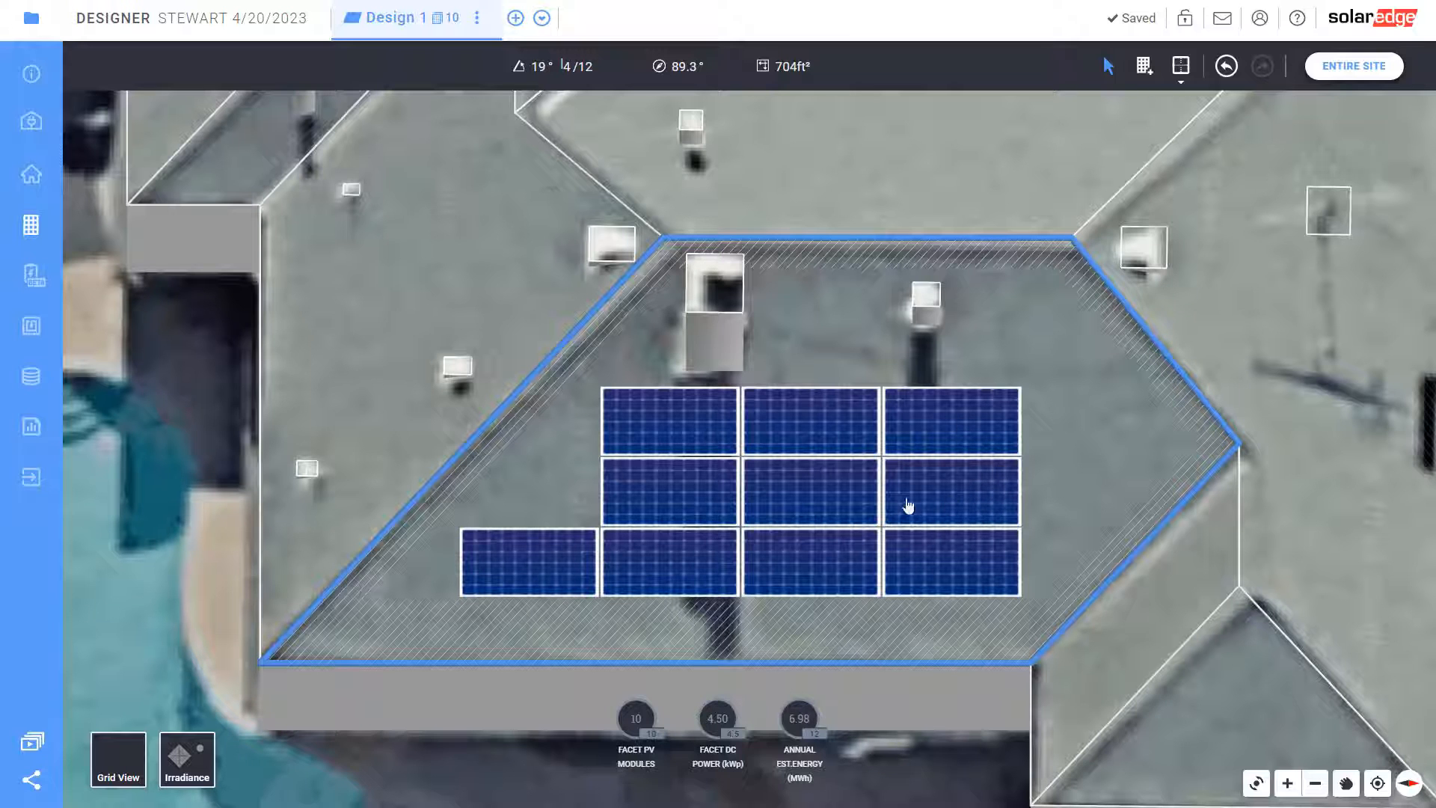
click(896, 498)
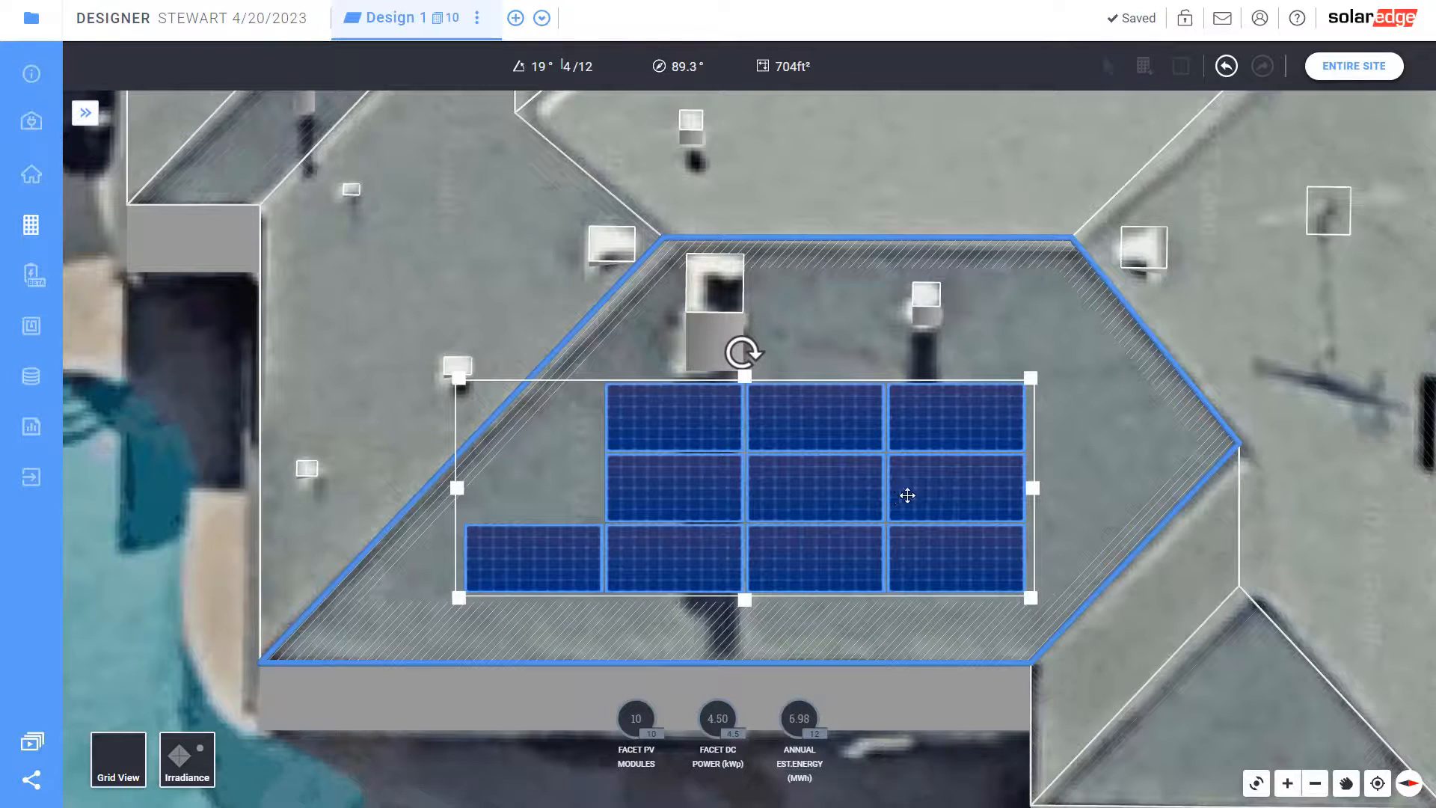
click(1076, 468)
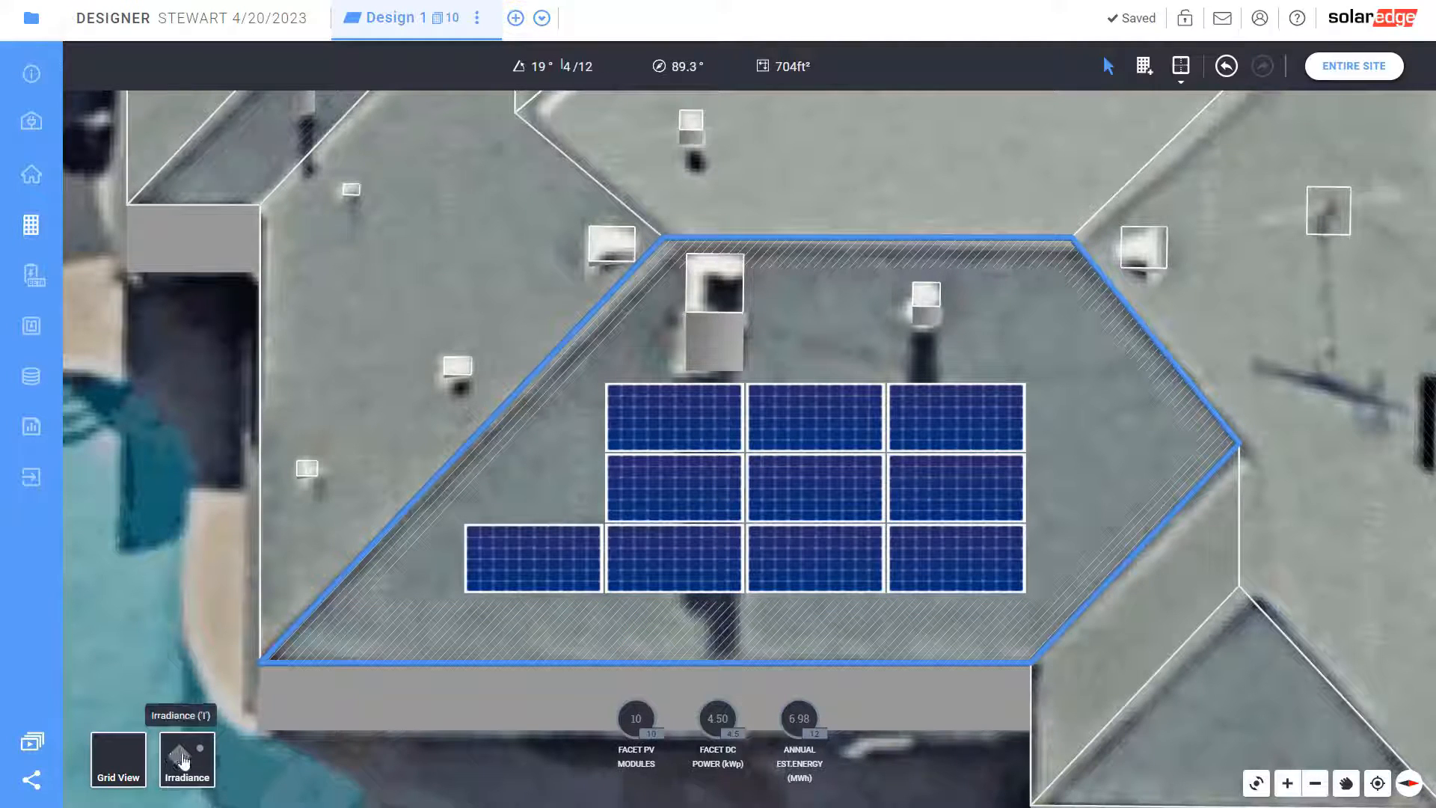
click(183, 759)
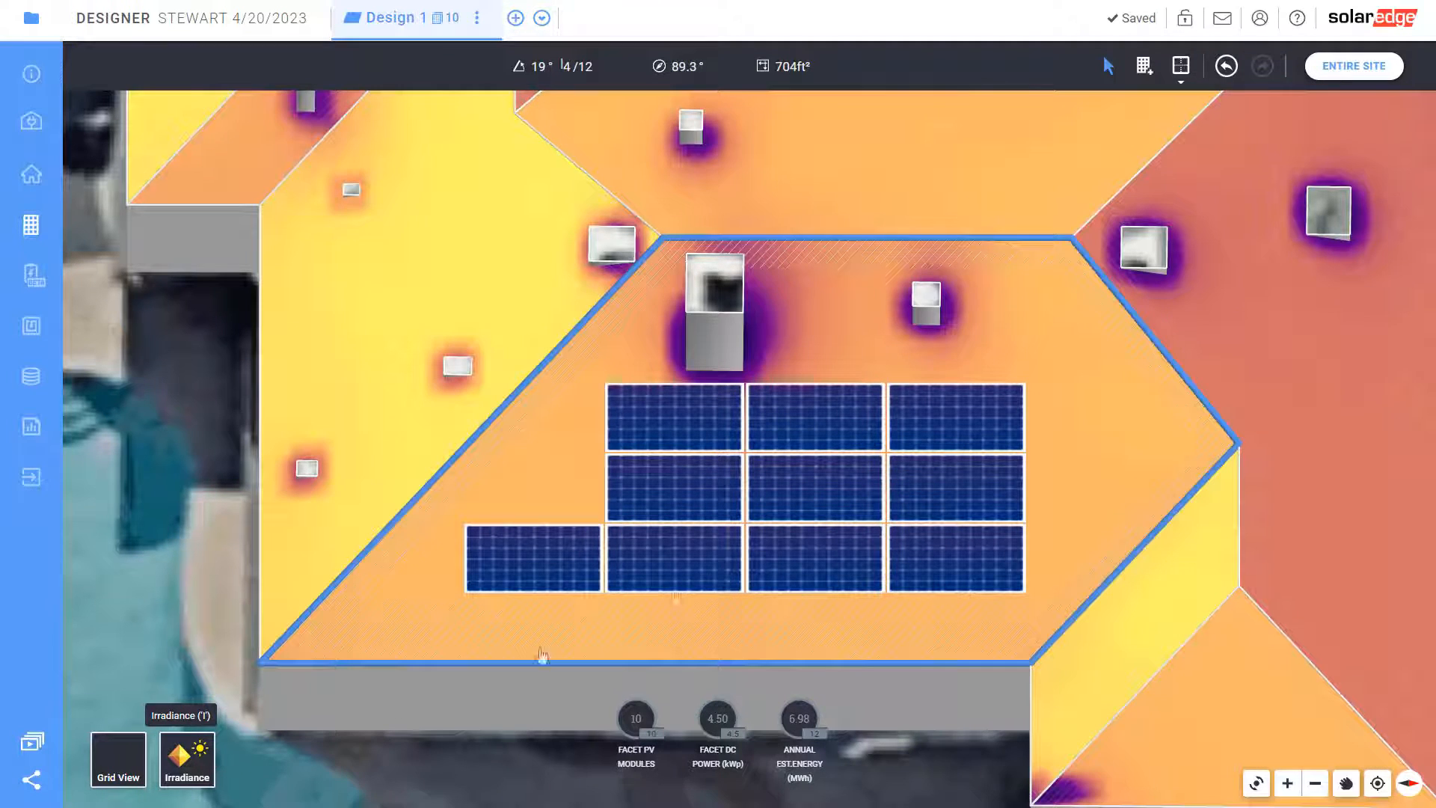
Delete the top-left module, add one back, and shift the array slightly right
click(667, 414)
key(Delete)
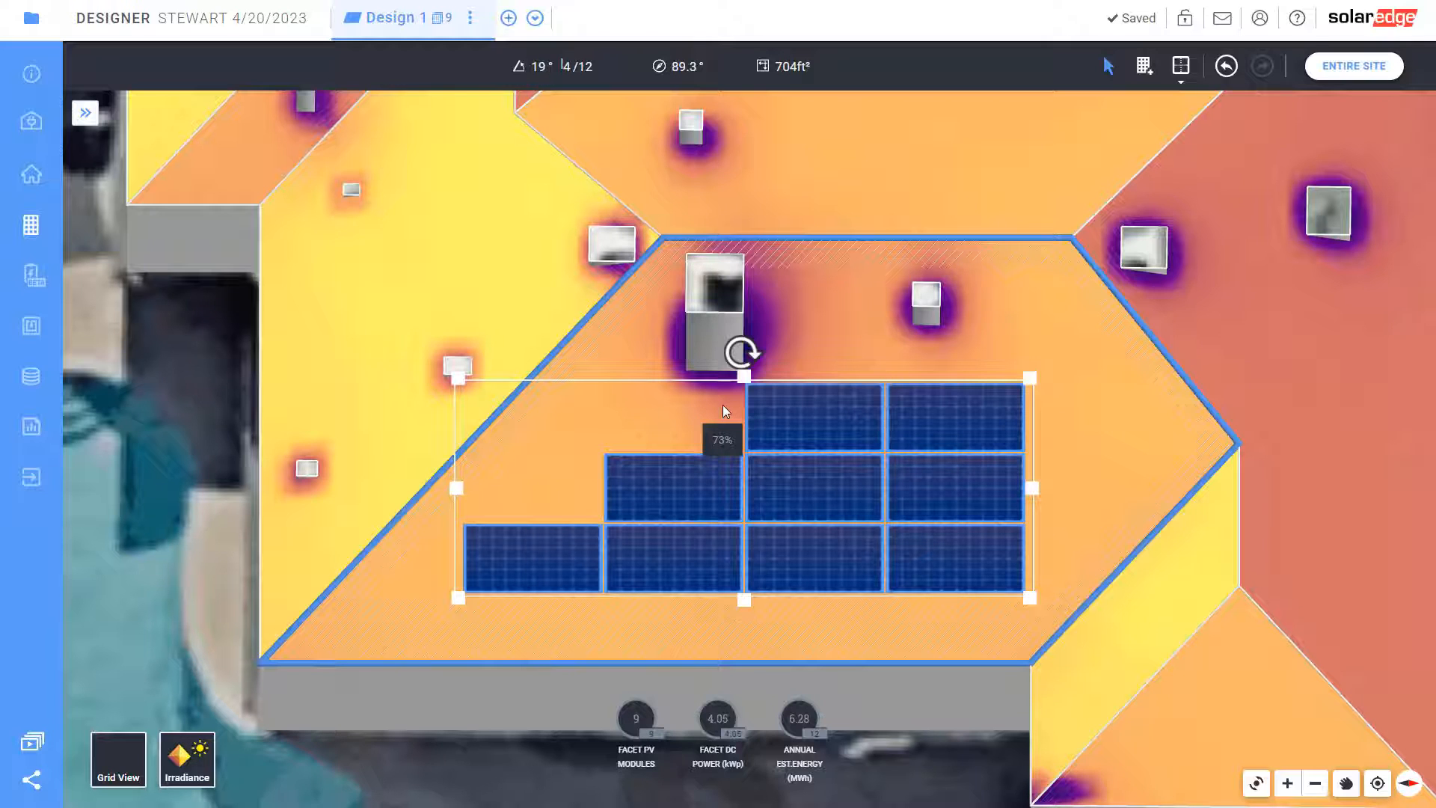
click(672, 500)
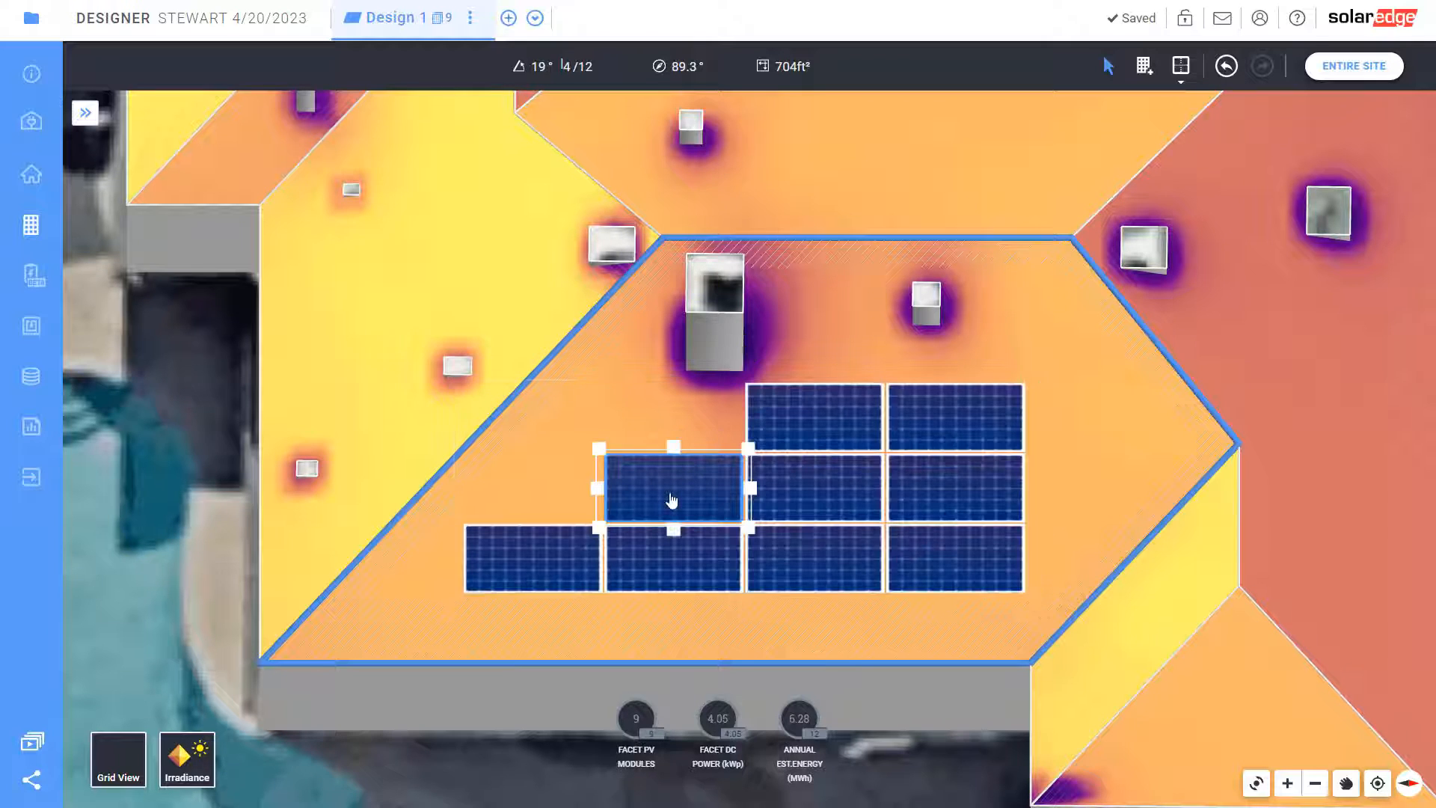
drag(673, 447, 675, 359)
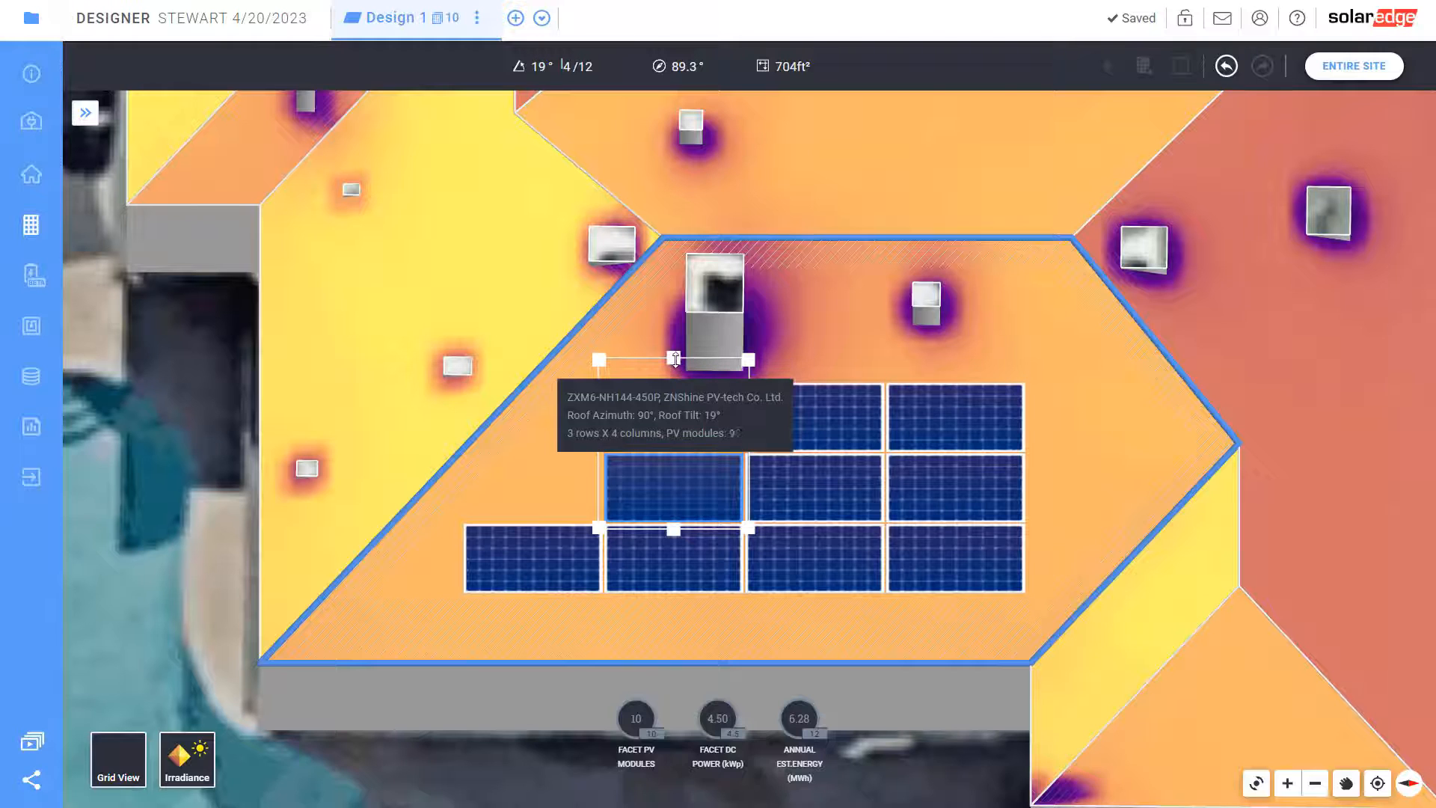
click(537, 465)
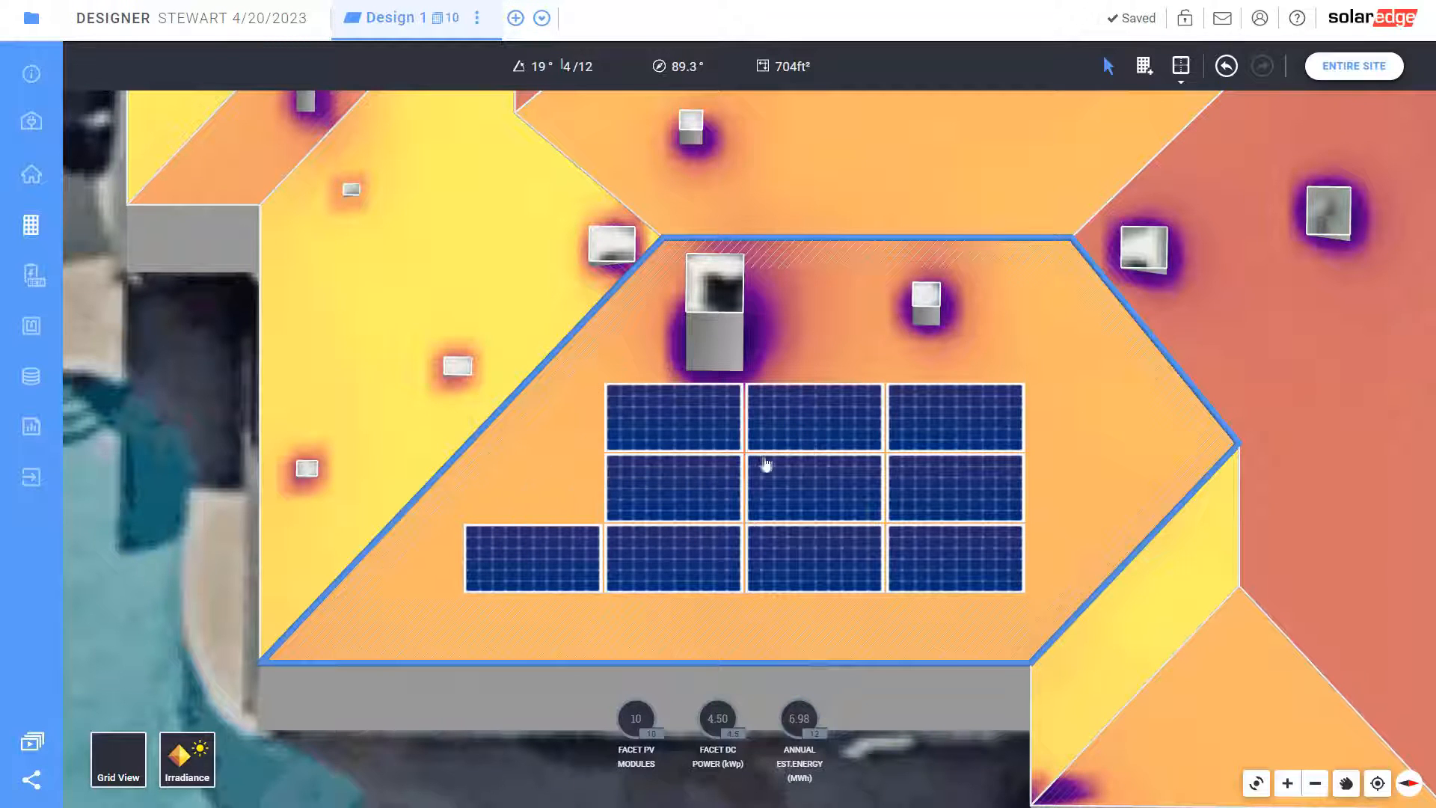
drag(771, 464, 791, 458)
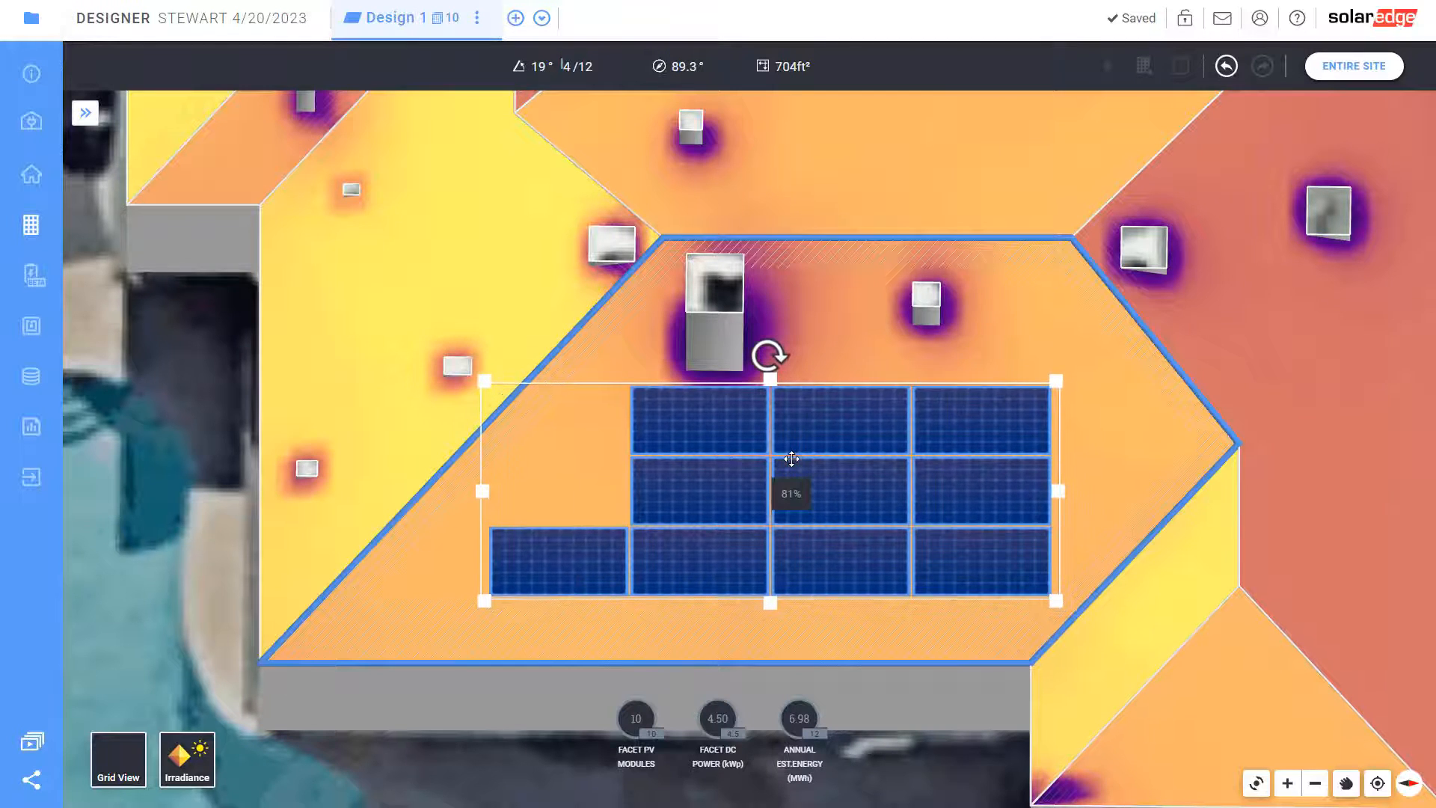
Try stretching the array and adding an extra top module in the shaded area
click(668, 521)
drag(623, 489, 443, 483)
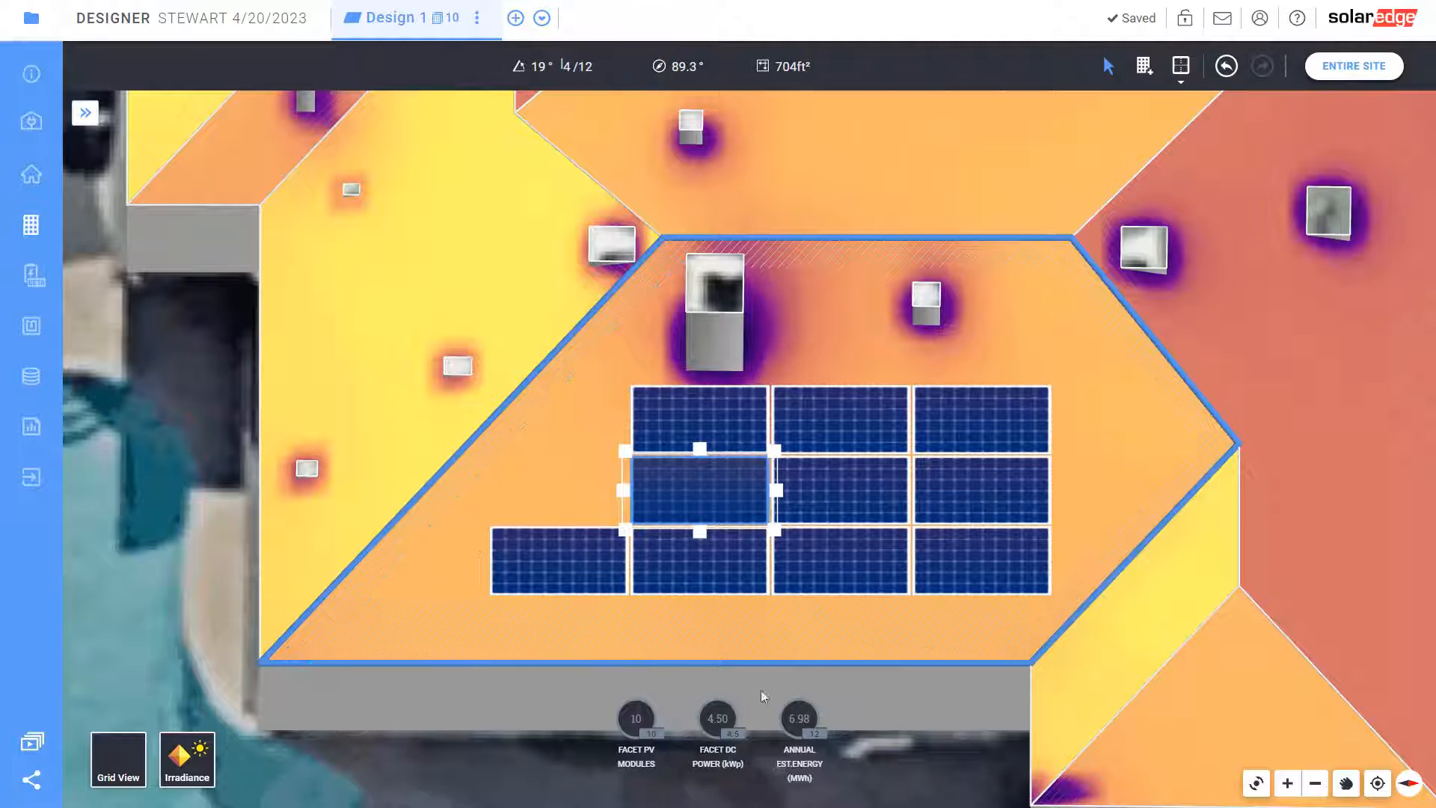
click(808, 539)
drag(808, 538, 792, 536)
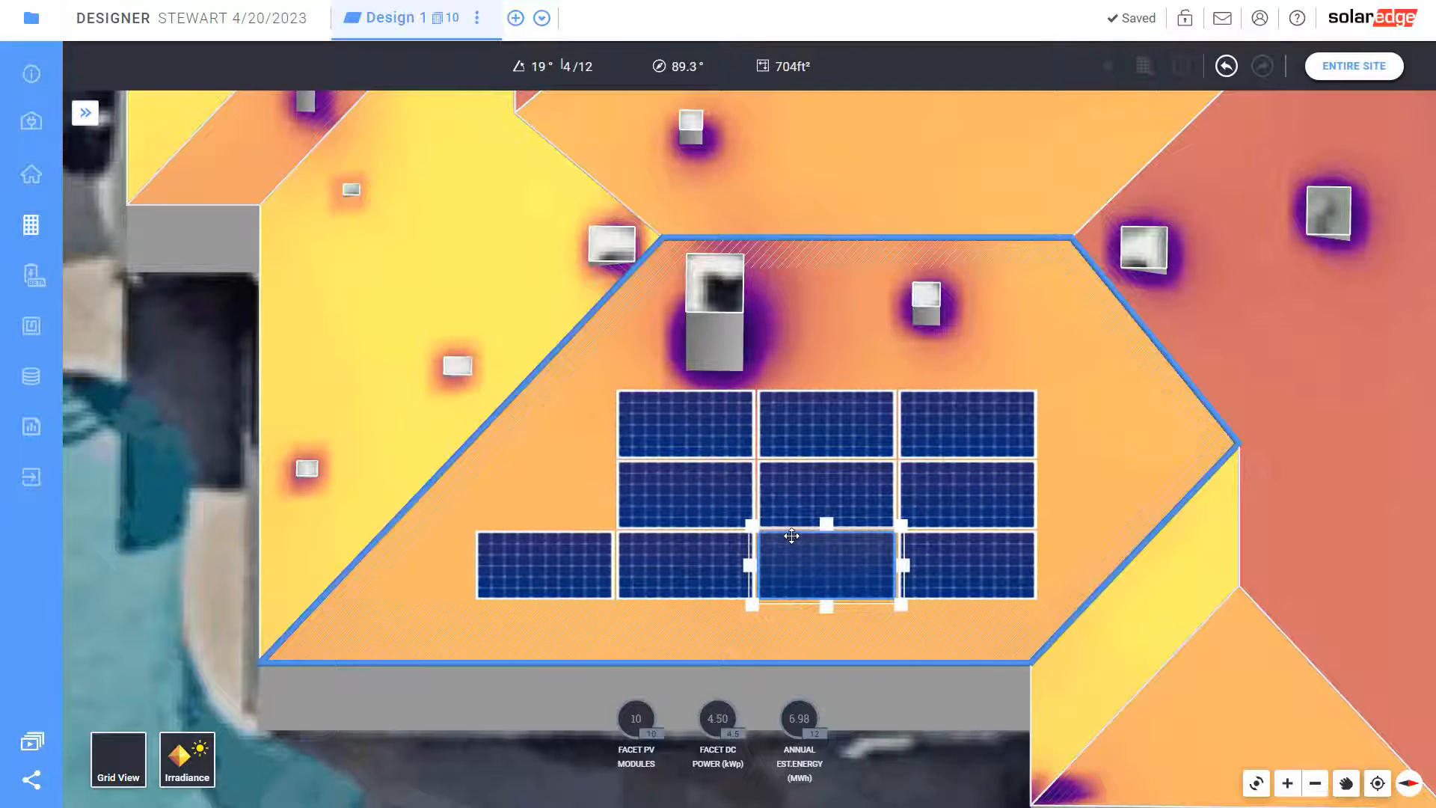
click(877, 373)
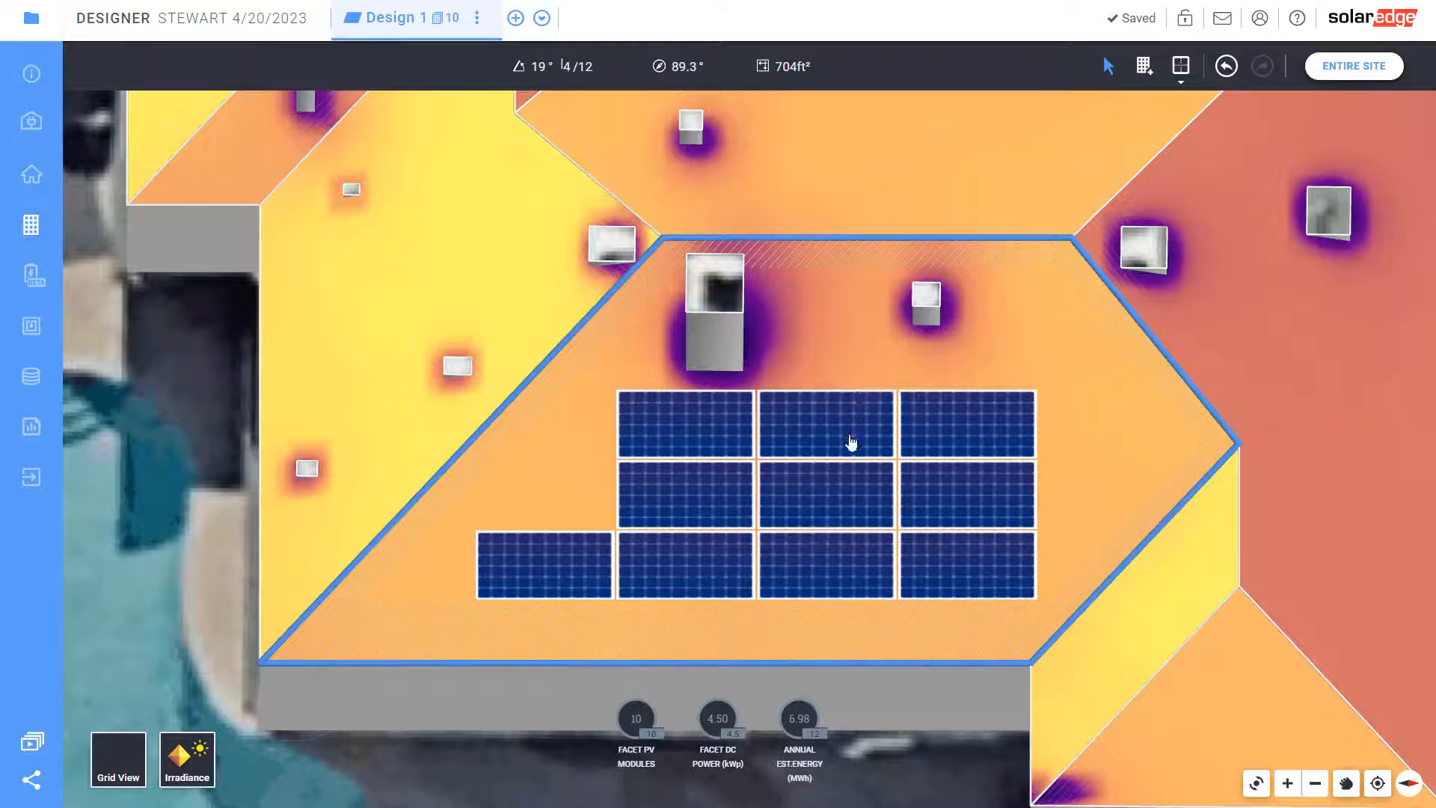
click(850, 442)
drag(756, 383, 759, 314)
click(1089, 435)
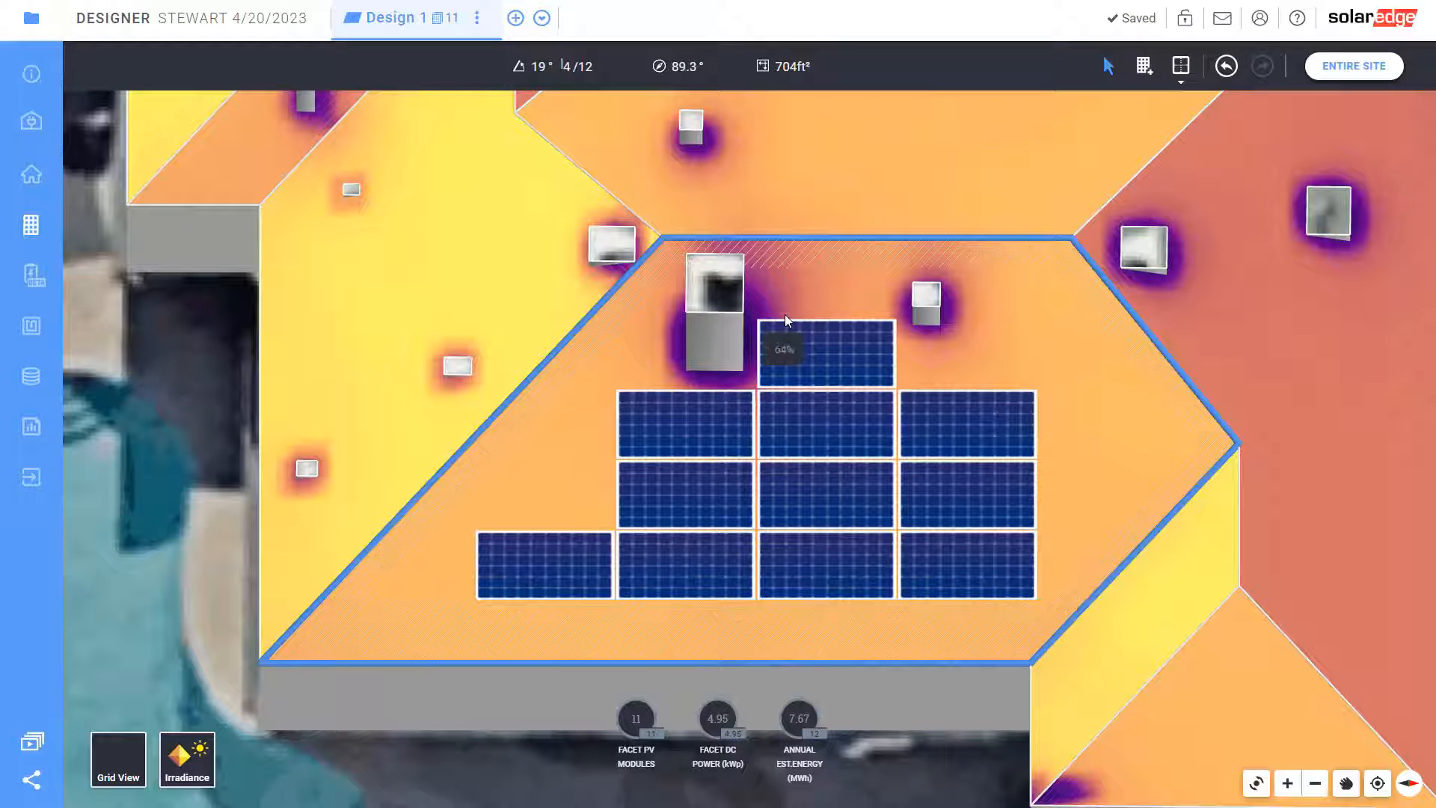
Delete the shaded top module, leaving ten modules at 4.50 kW DC
click(807, 356)
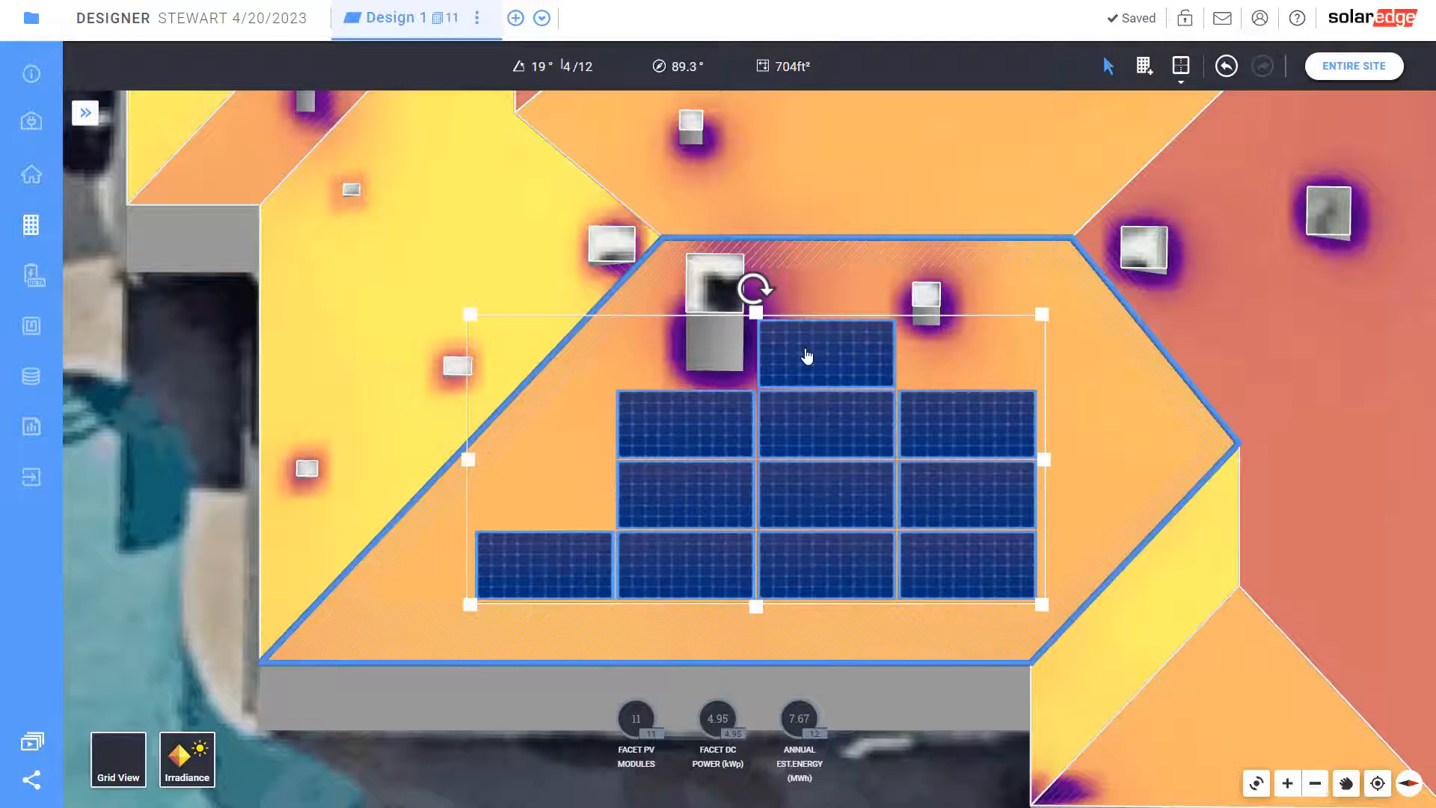
click(807, 356)
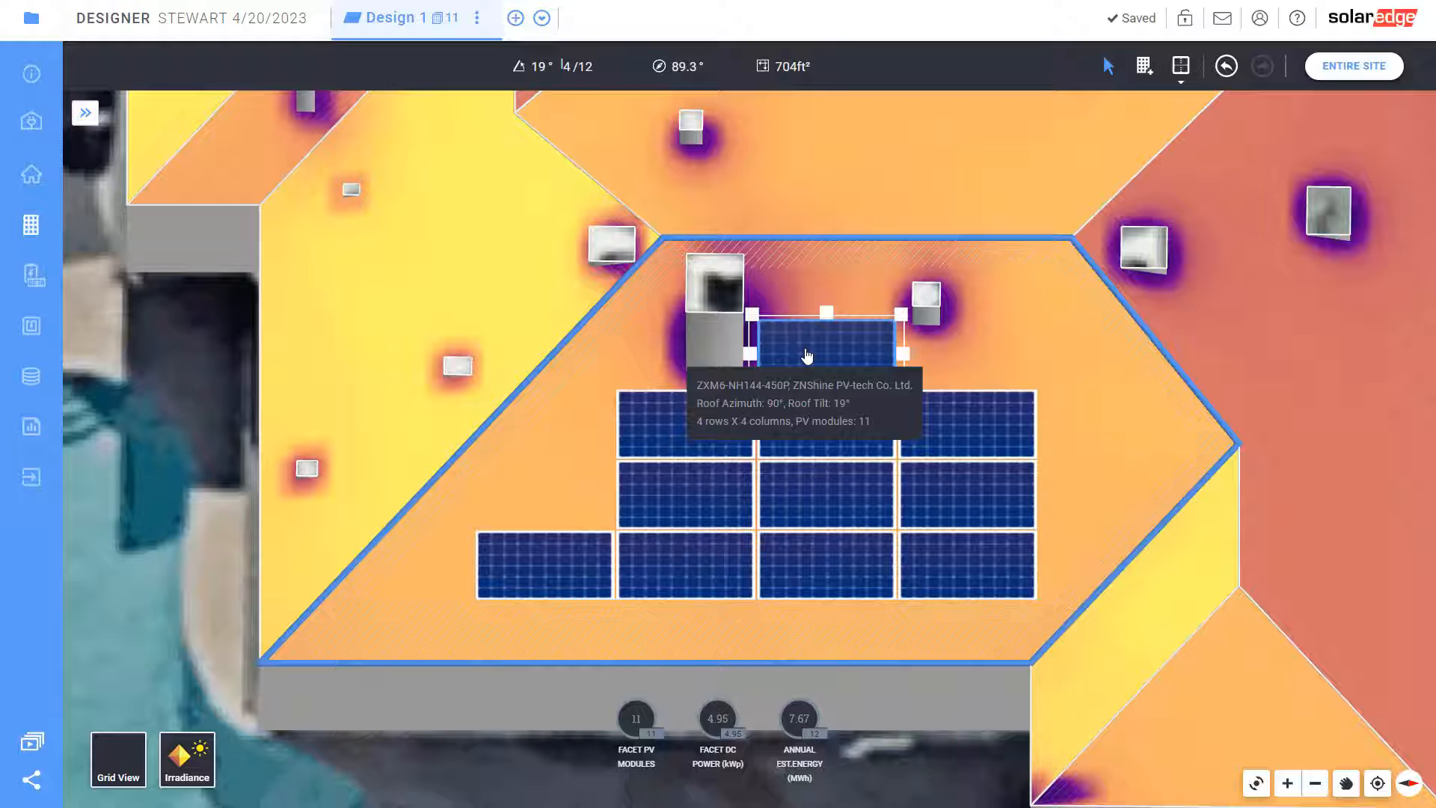
key(Delete)
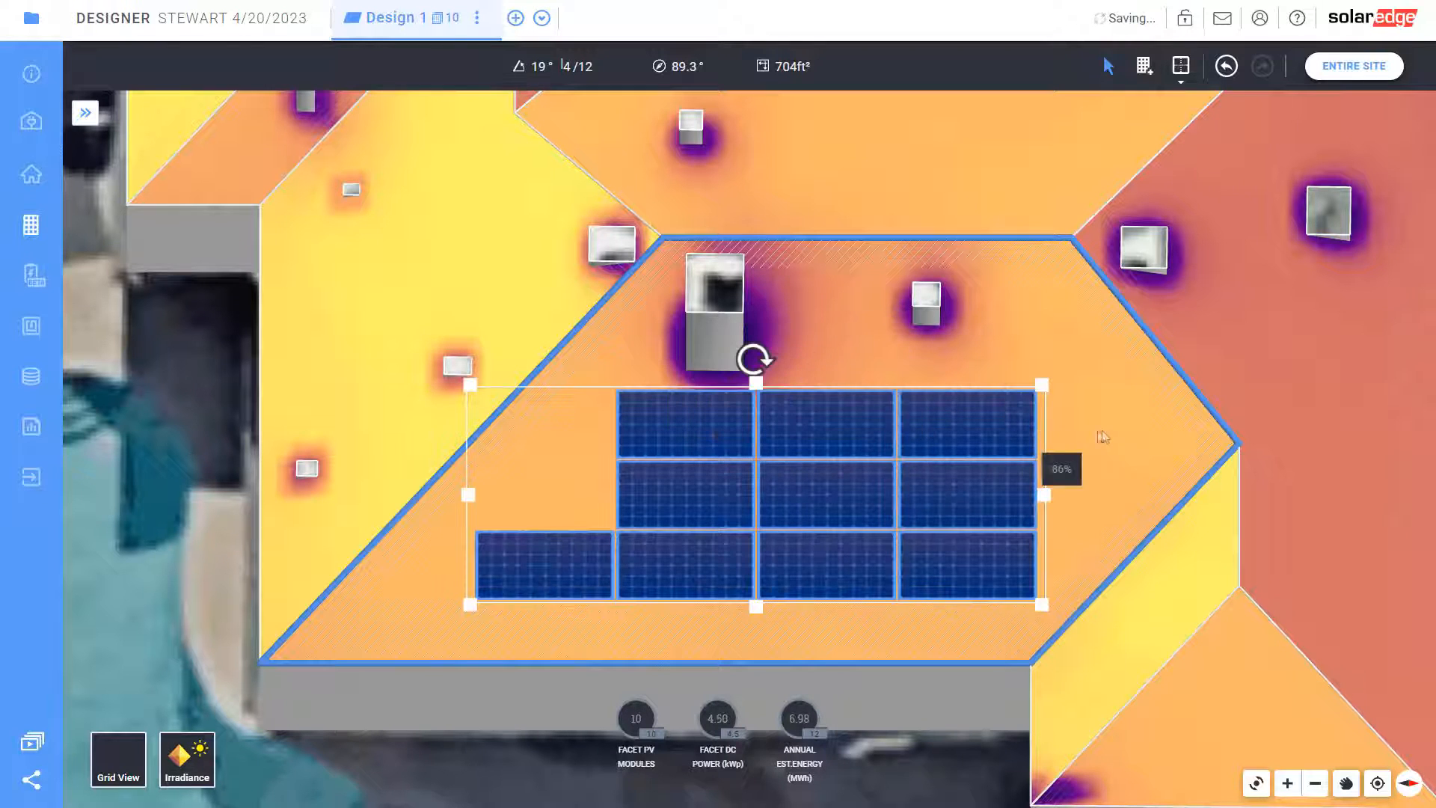
click(1104, 438)
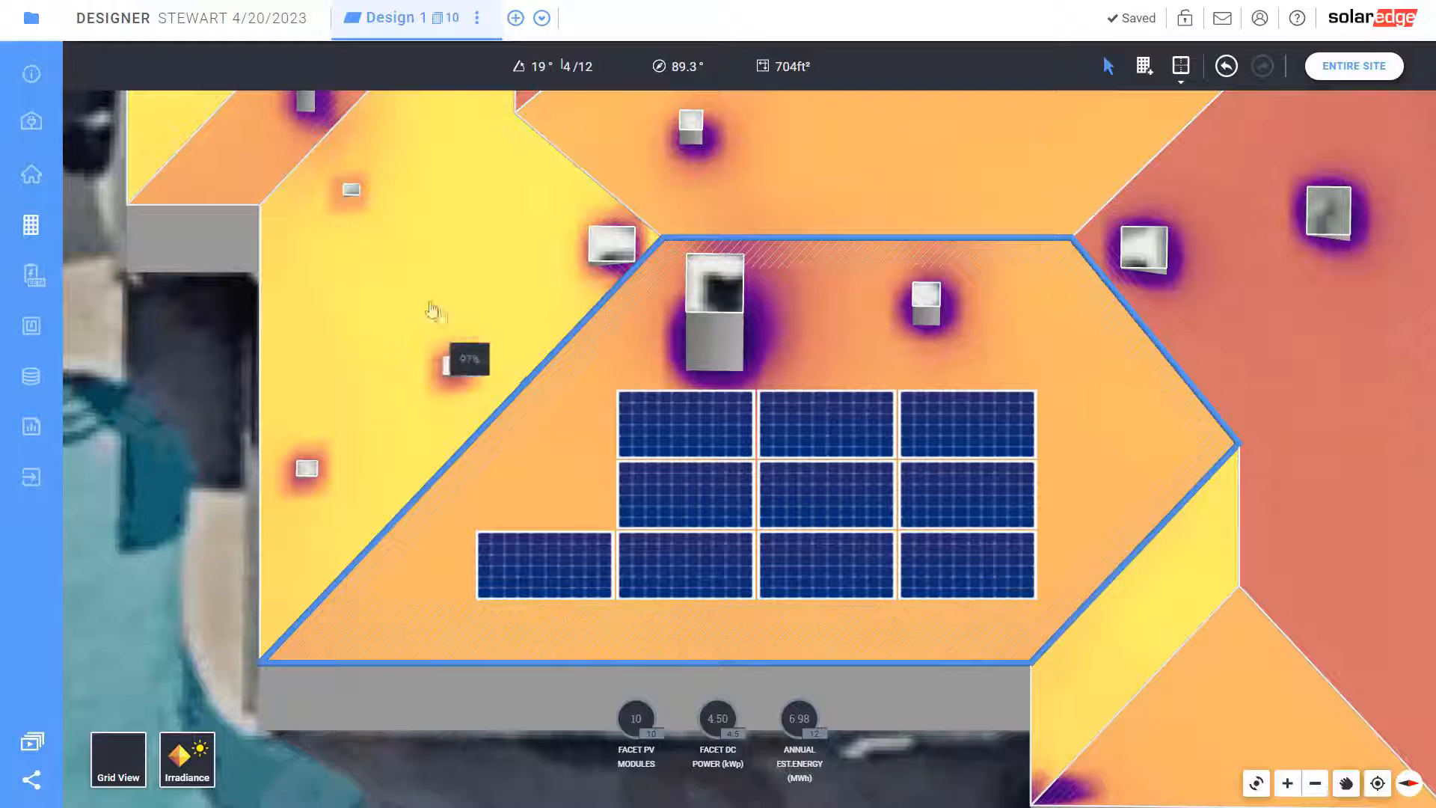
Select the yellow central facet and lay out a bottom row of two modules
click(433, 271)
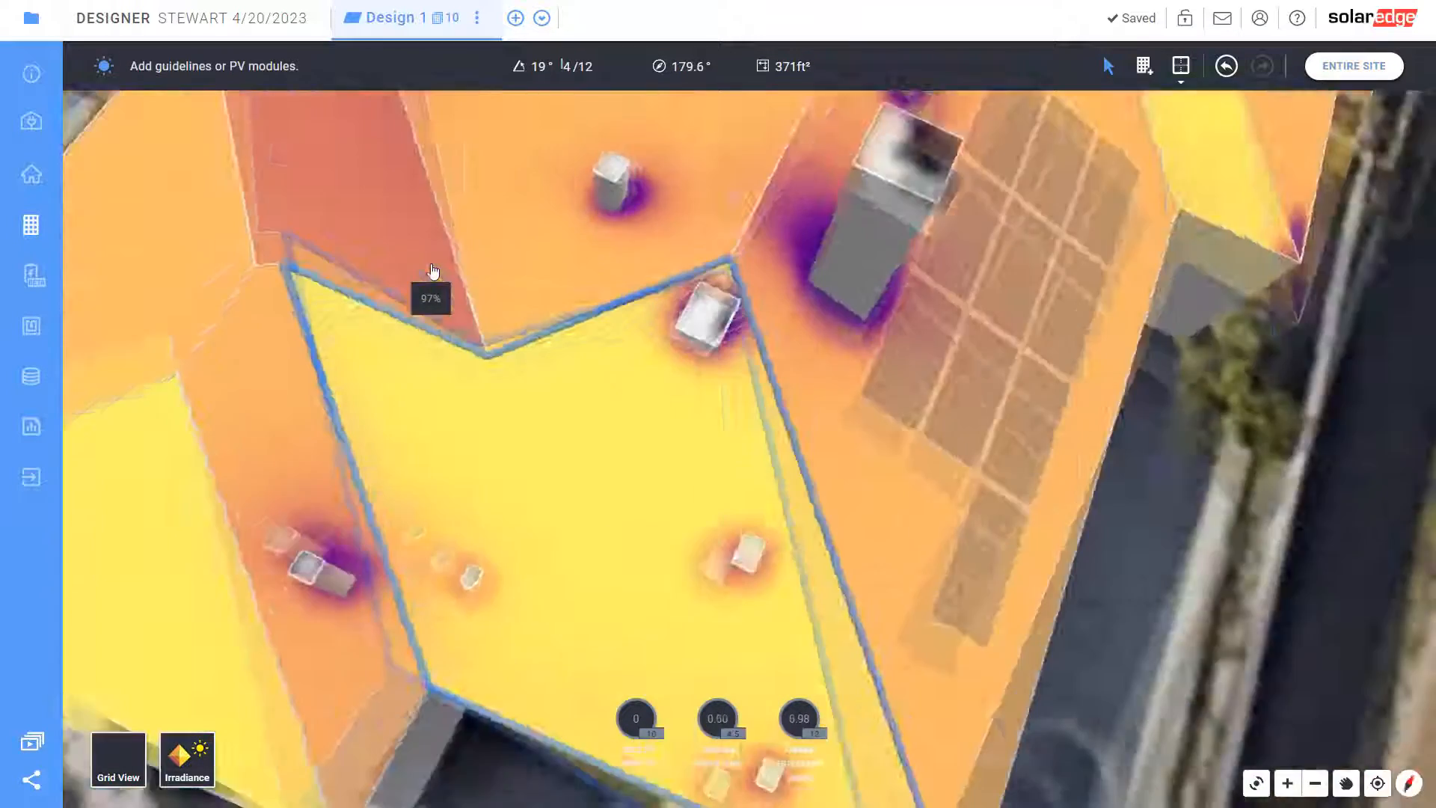
click(1145, 61)
click(927, 699)
drag(668, 573, 629, 534)
drag(829, 671, 617, 572)
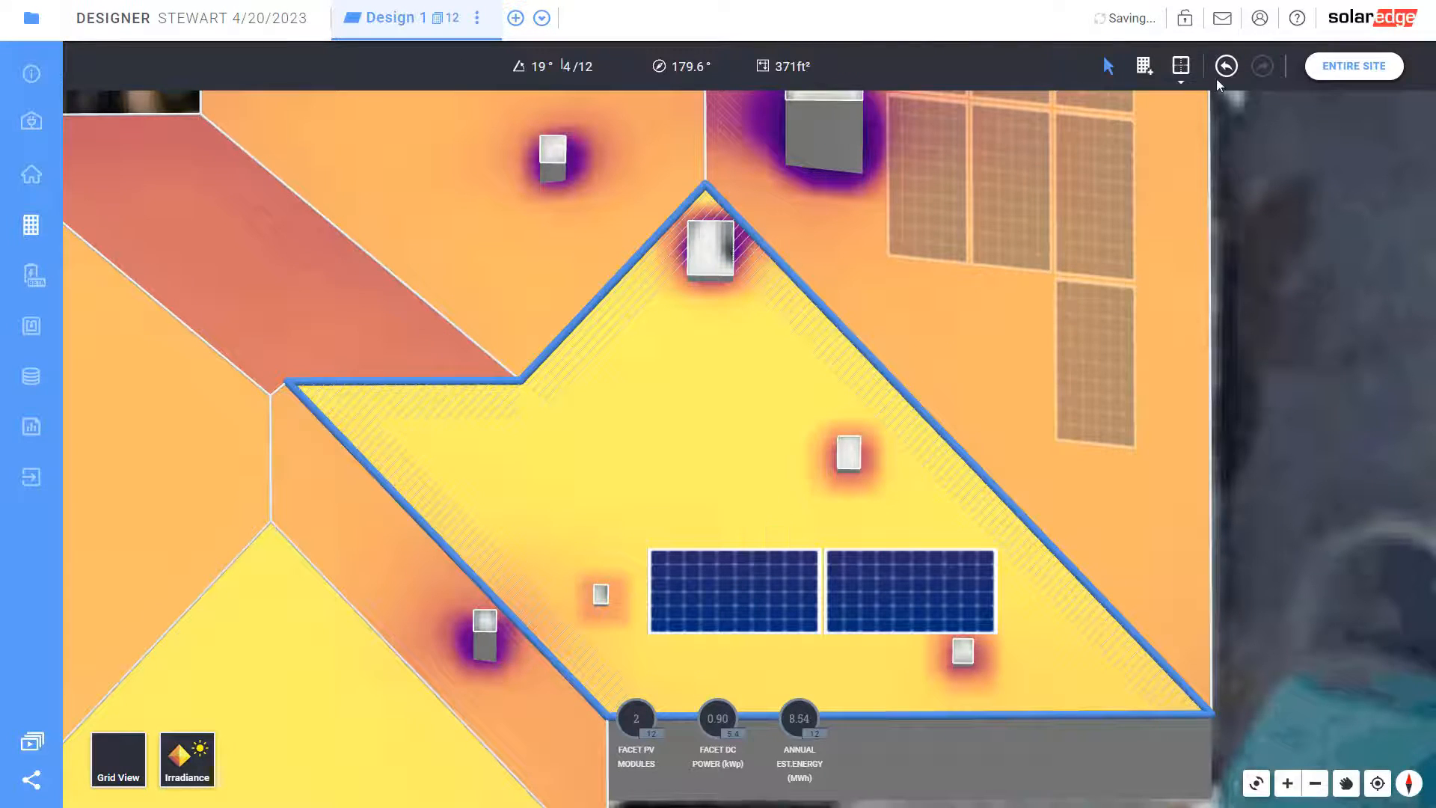
Add a second two-module row above and align both rows on the facet
click(1144, 66)
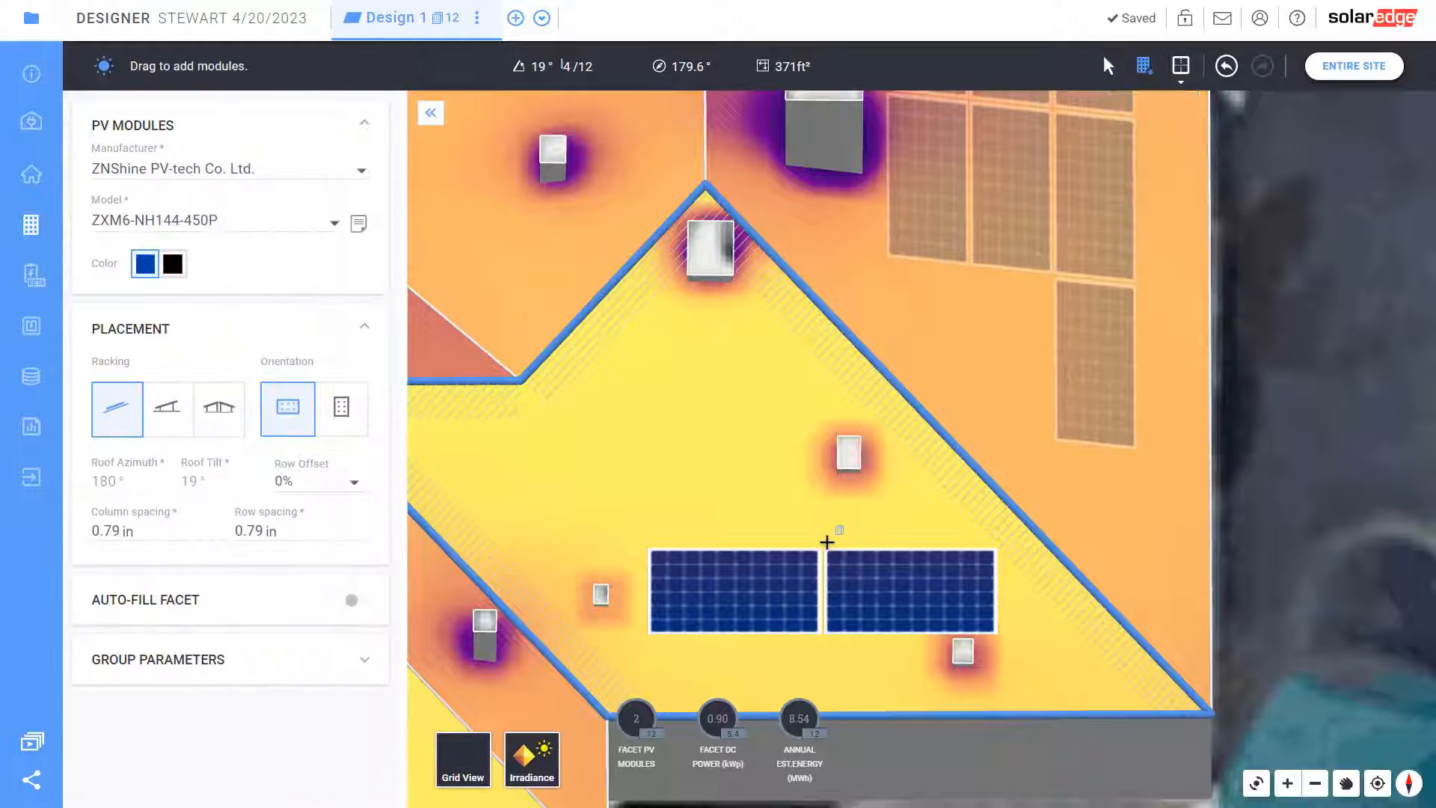
drag(769, 471, 449, 402)
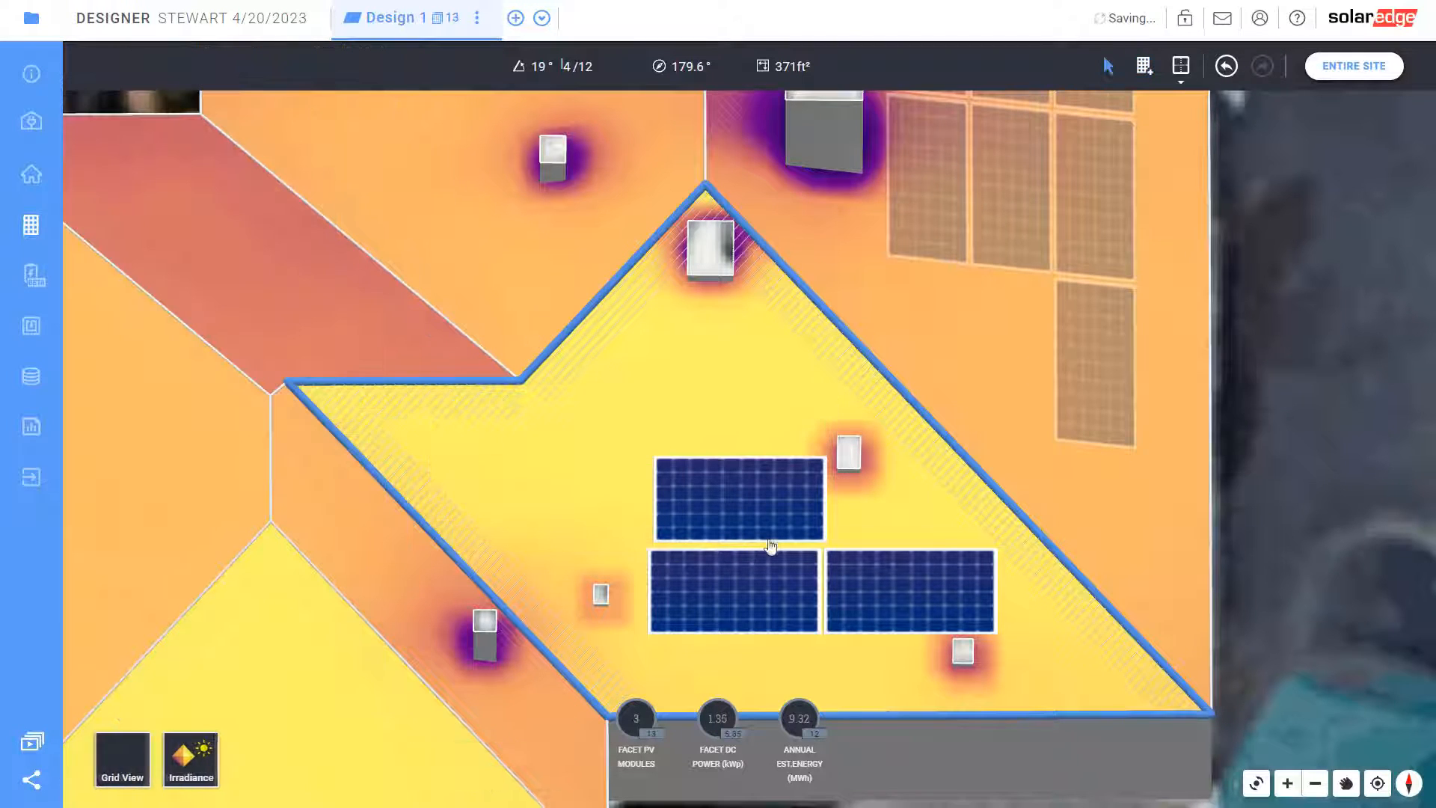
click(778, 521)
drag(777, 523, 785, 522)
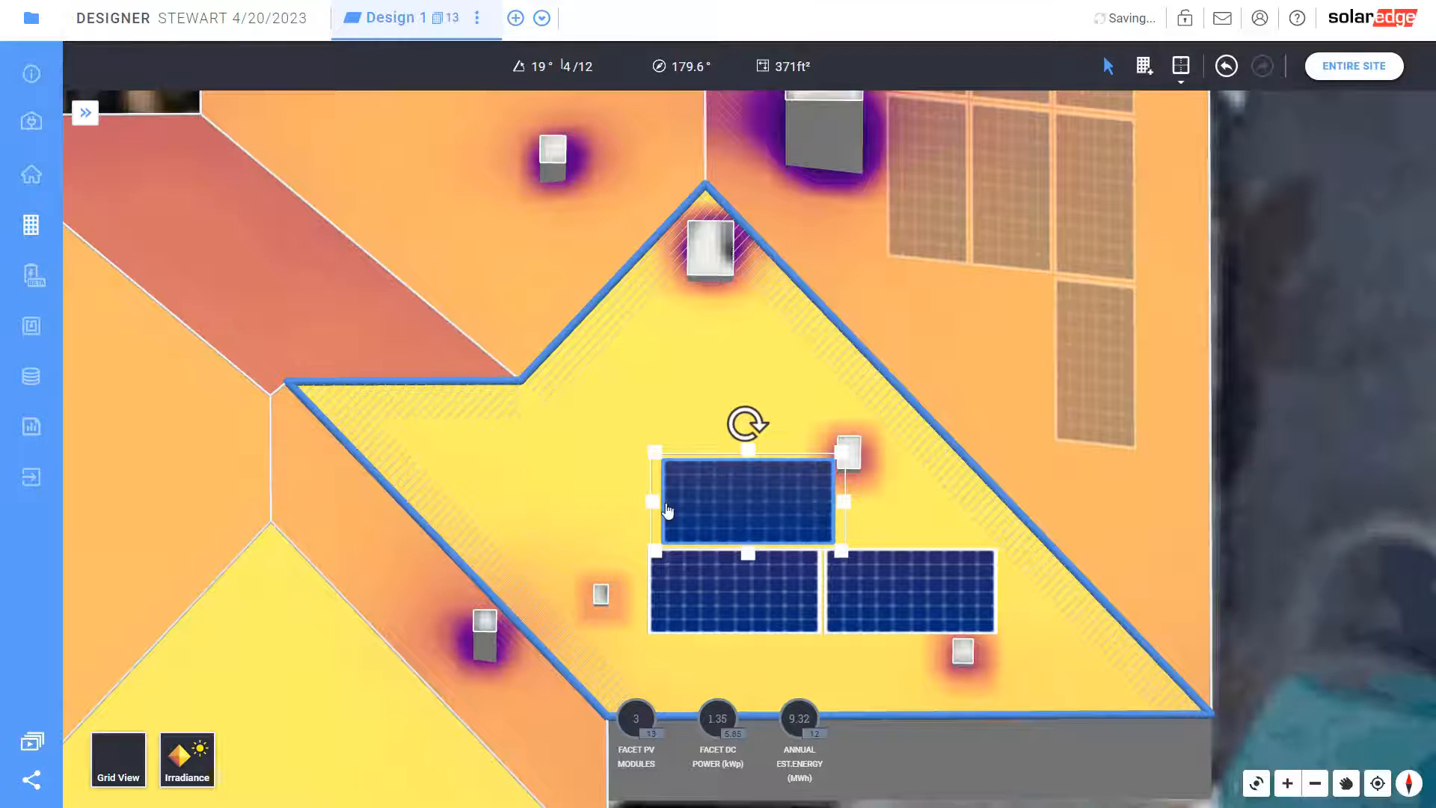
drag(668, 511, 465, 500)
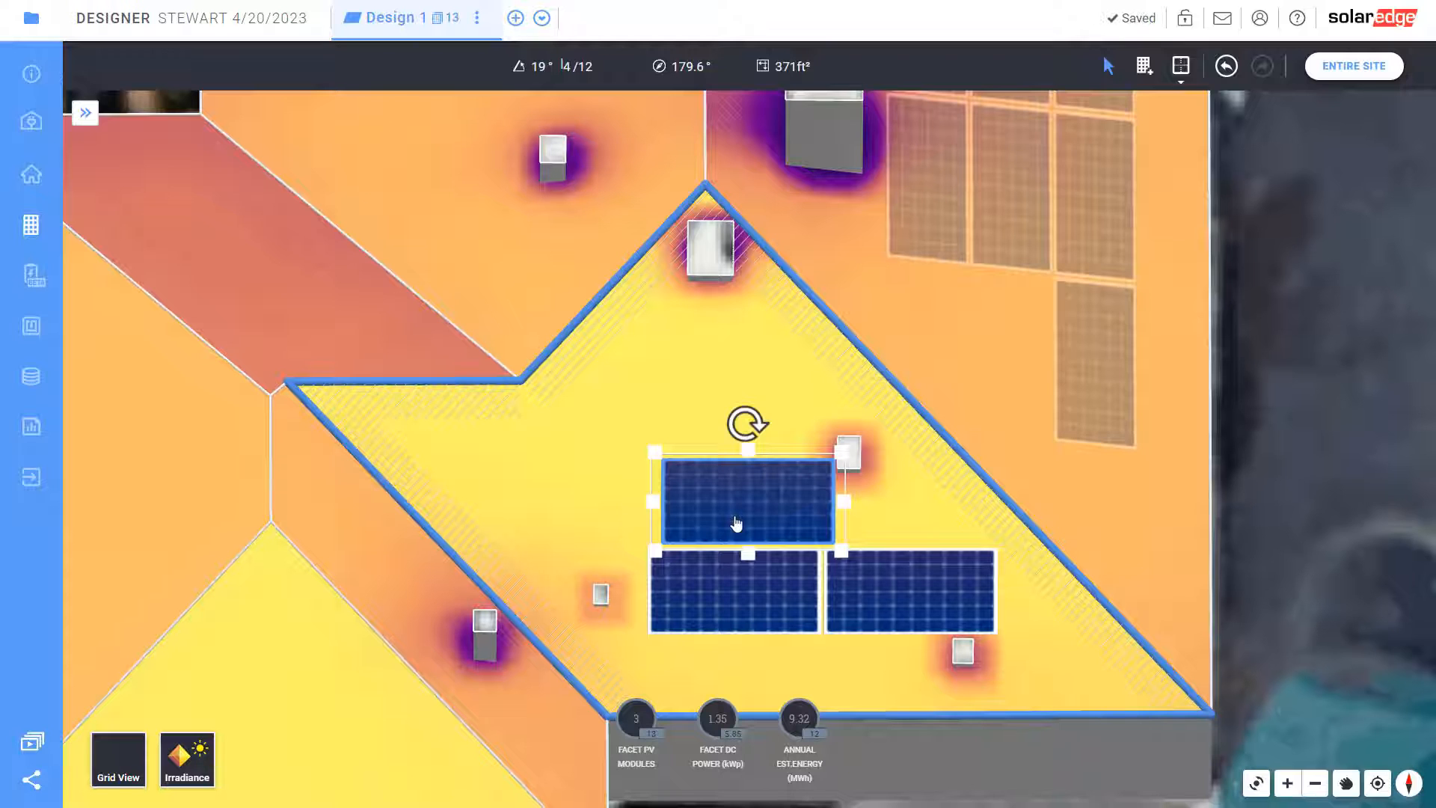
drag(736, 523, 735, 498)
drag(559, 469, 557, 469)
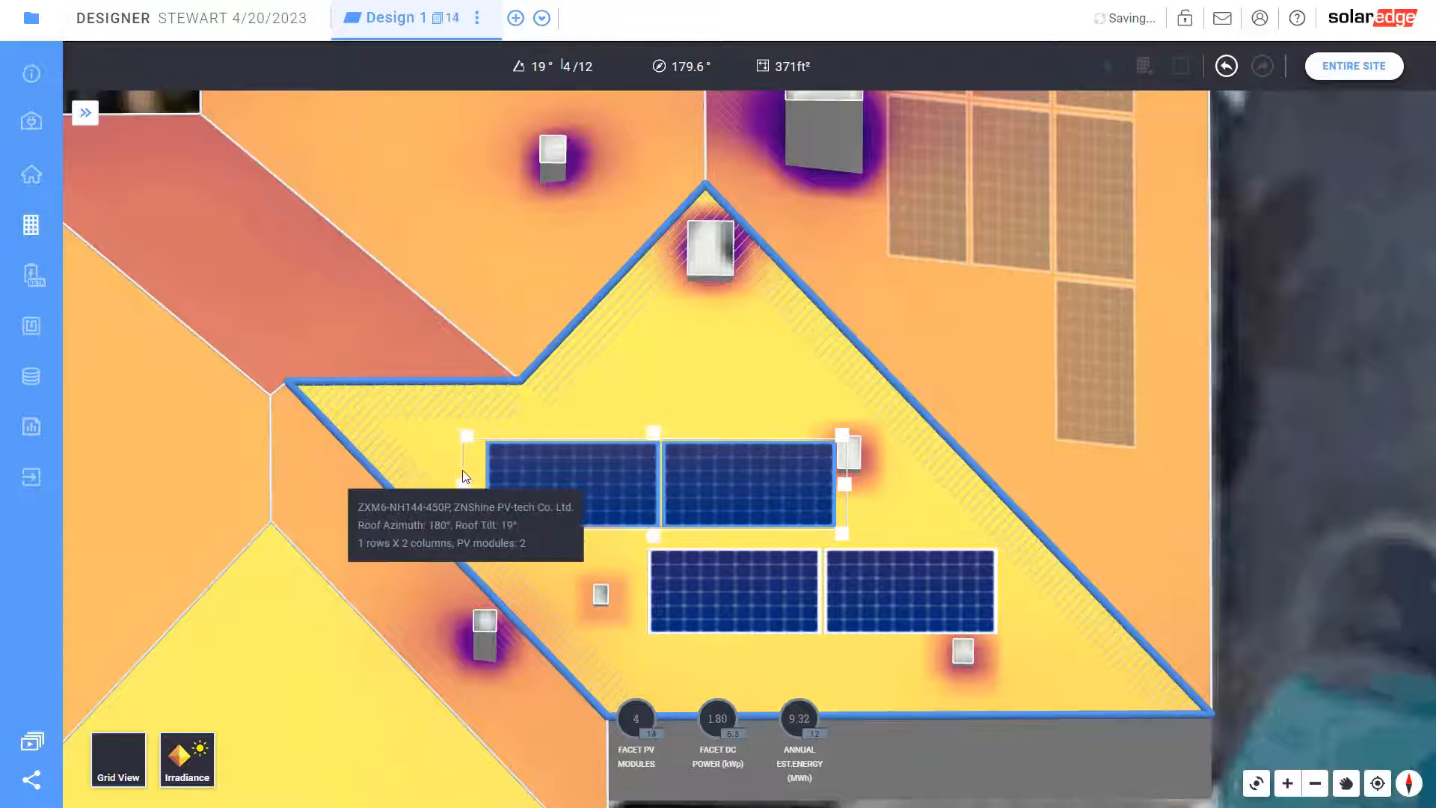
click(762, 476)
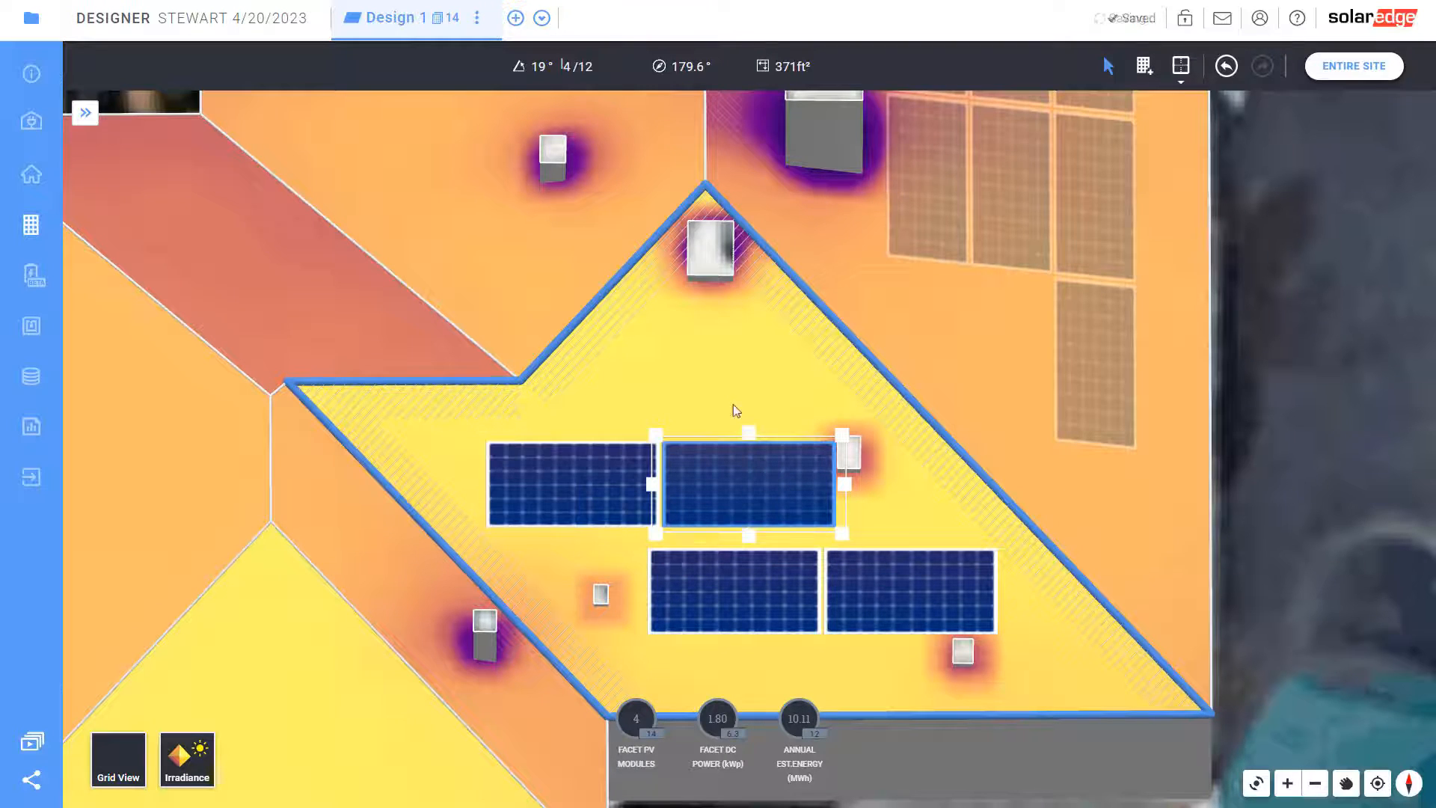
drag(787, 605, 751, 587)
drag(729, 518, 723, 492)
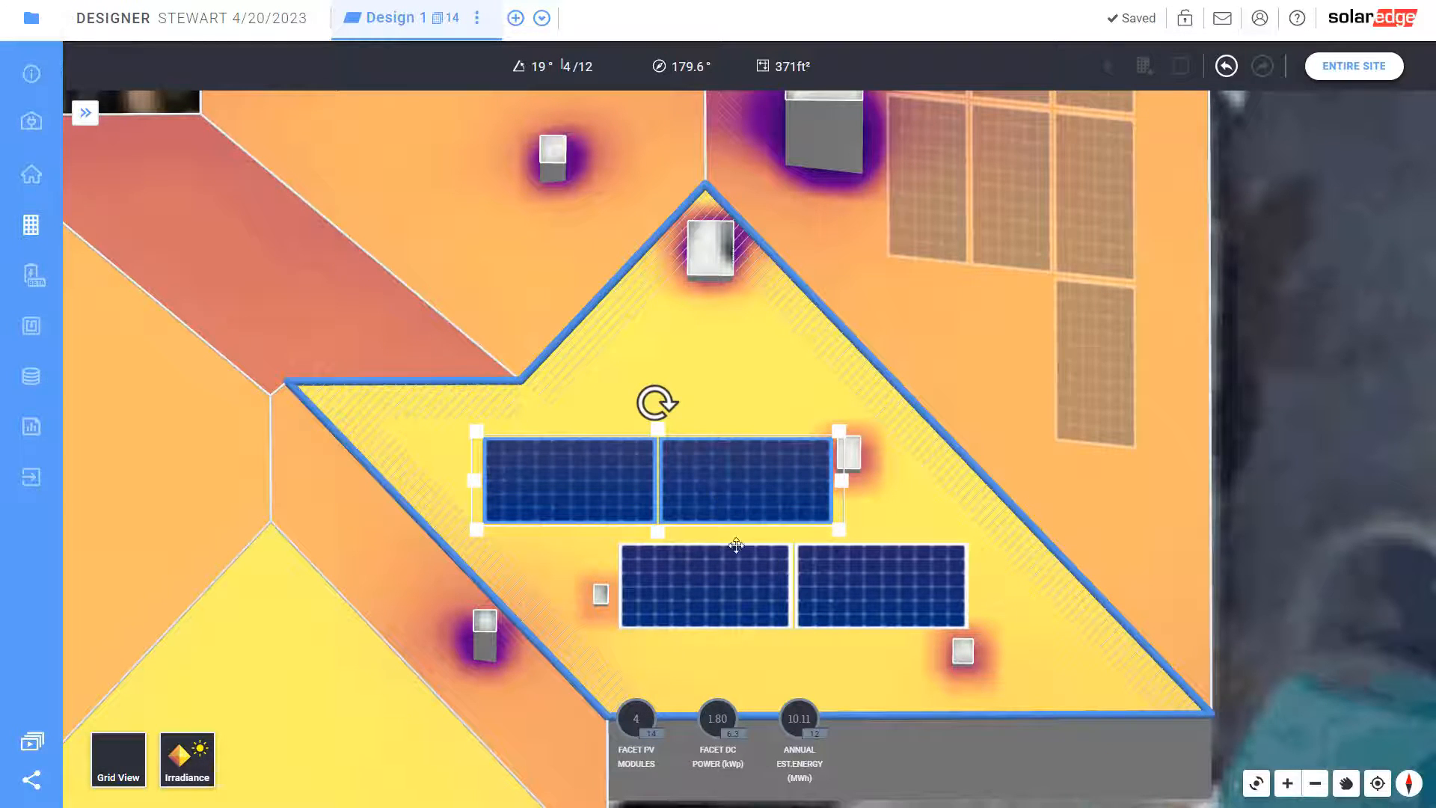
drag(747, 571, 746, 552)
click(762, 421)
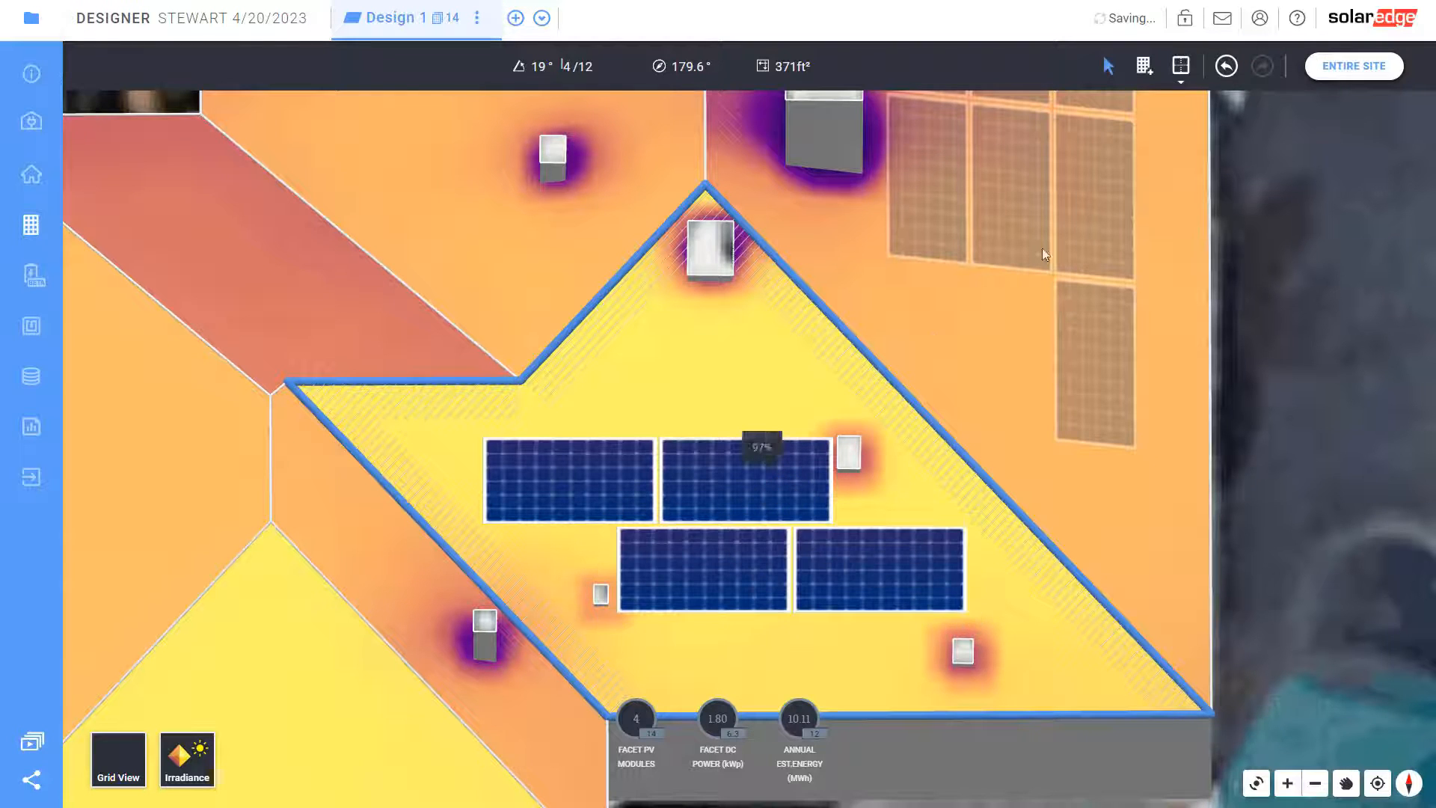
Add one centred module on top, then move to the lower-left triangular facet
click(1143, 67)
drag(780, 432, 591, 325)
drag(701, 410, 712, 404)
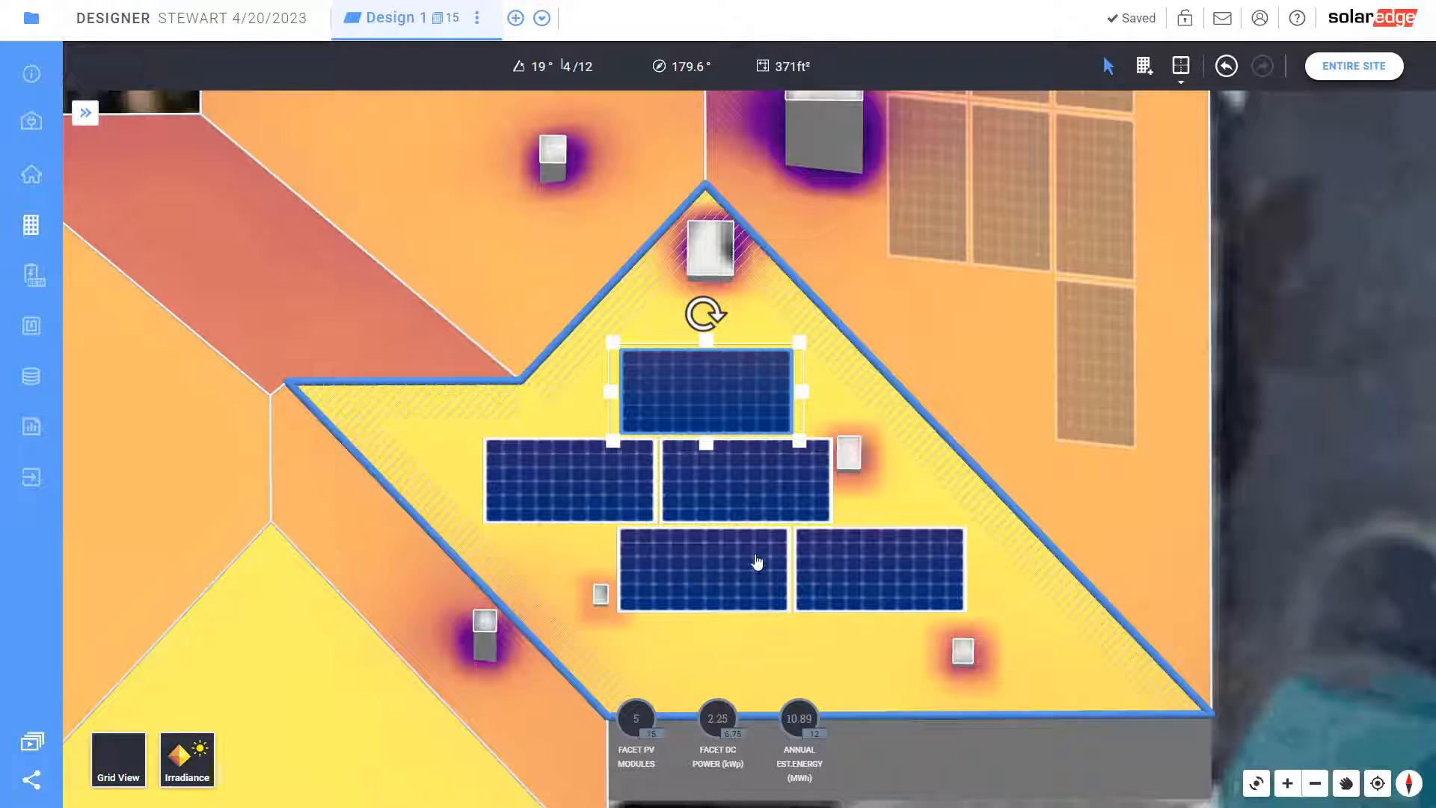
click(760, 645)
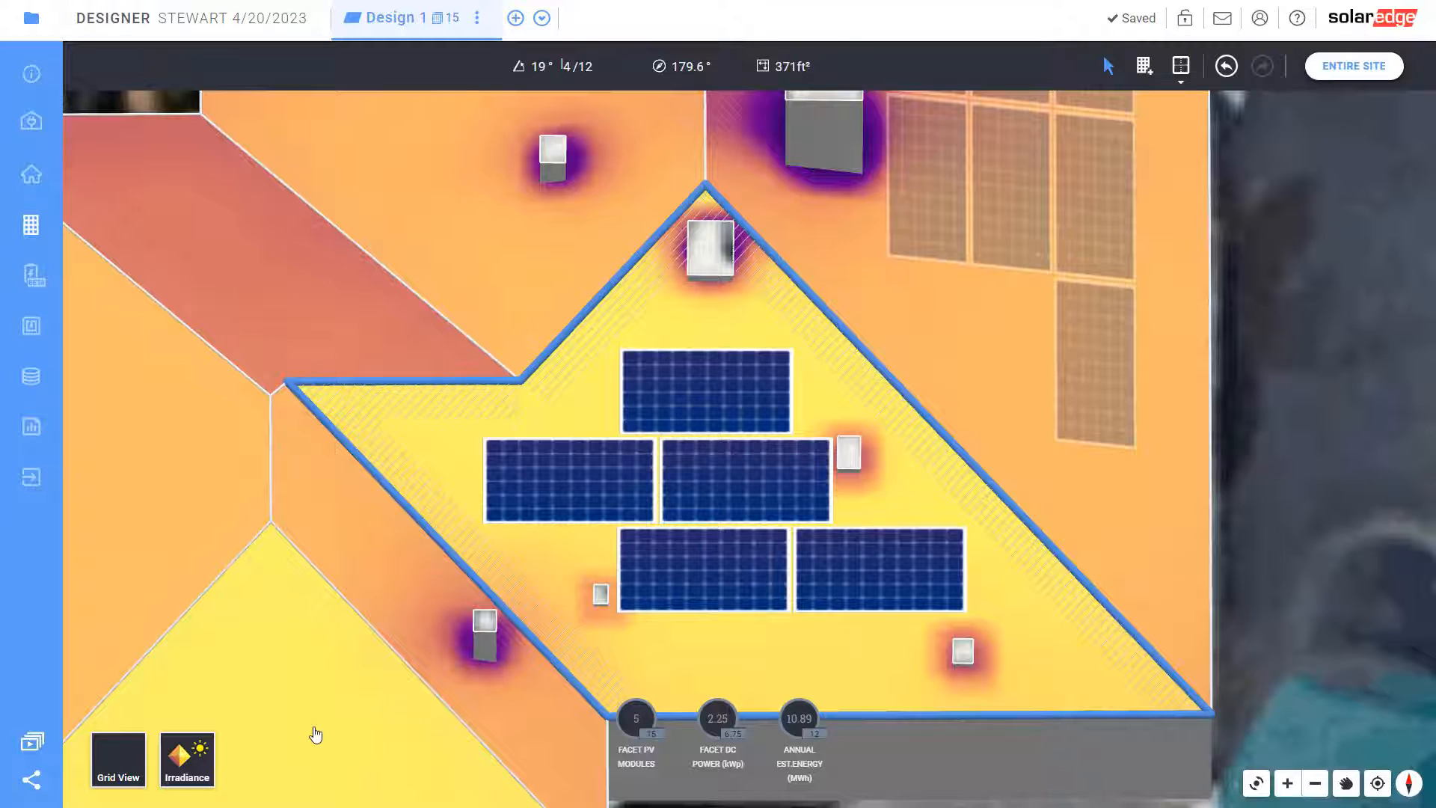
click(316, 735)
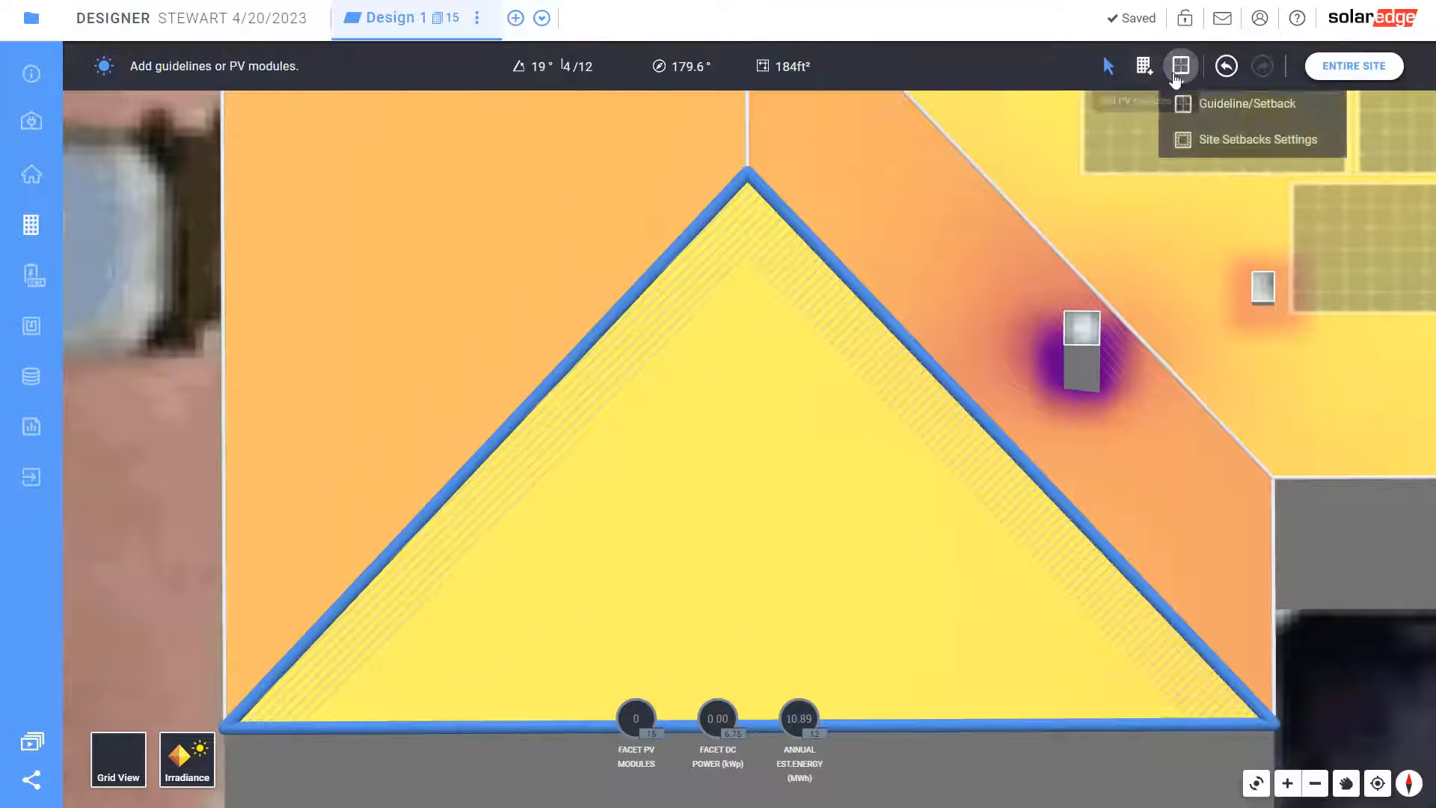
Place two modules along the facet's bottom and one module centred above them, totalling 1.35 kW DC
click(1143, 65)
drag(1010, 706, 462, 484)
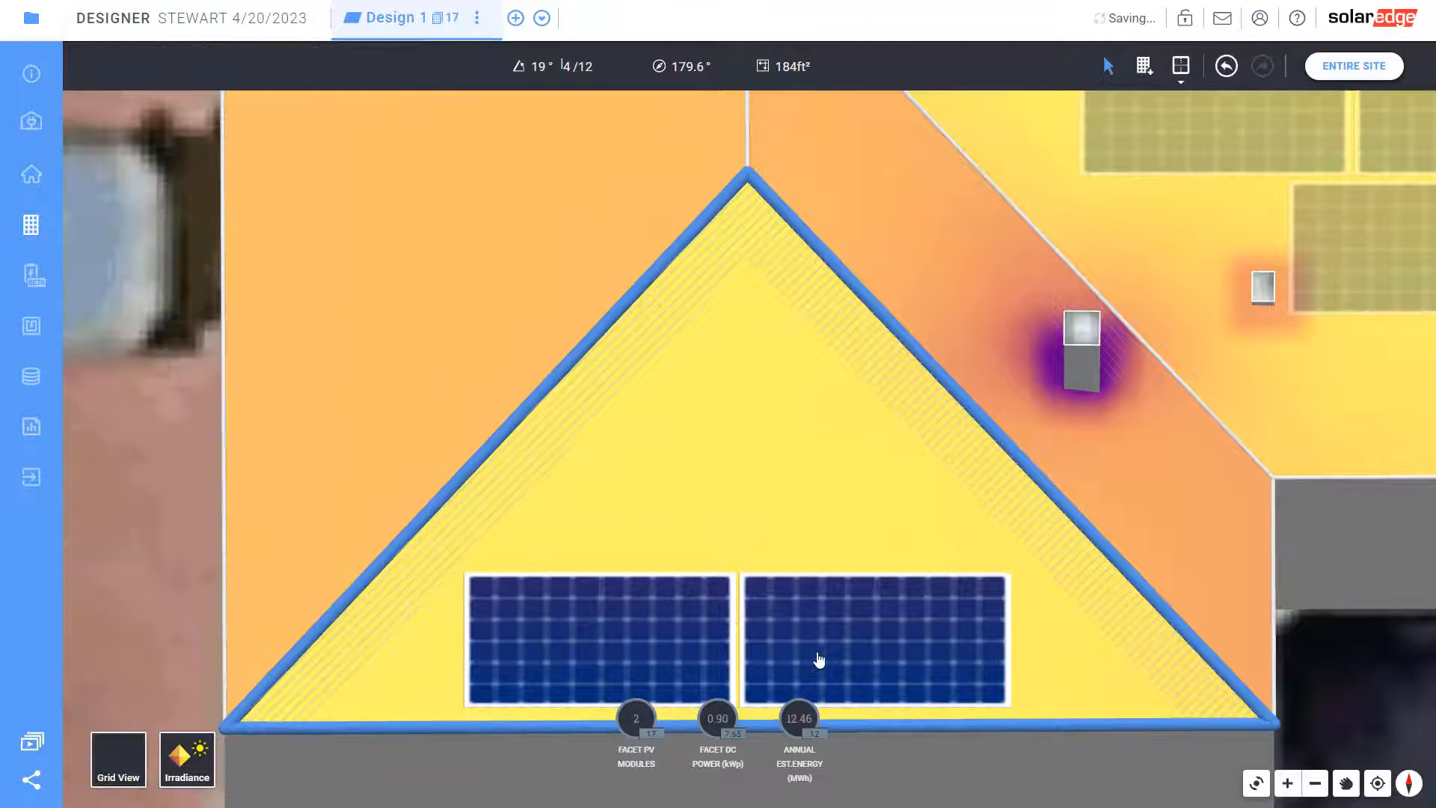
click(819, 660)
drag(810, 650, 813, 654)
click(1145, 66)
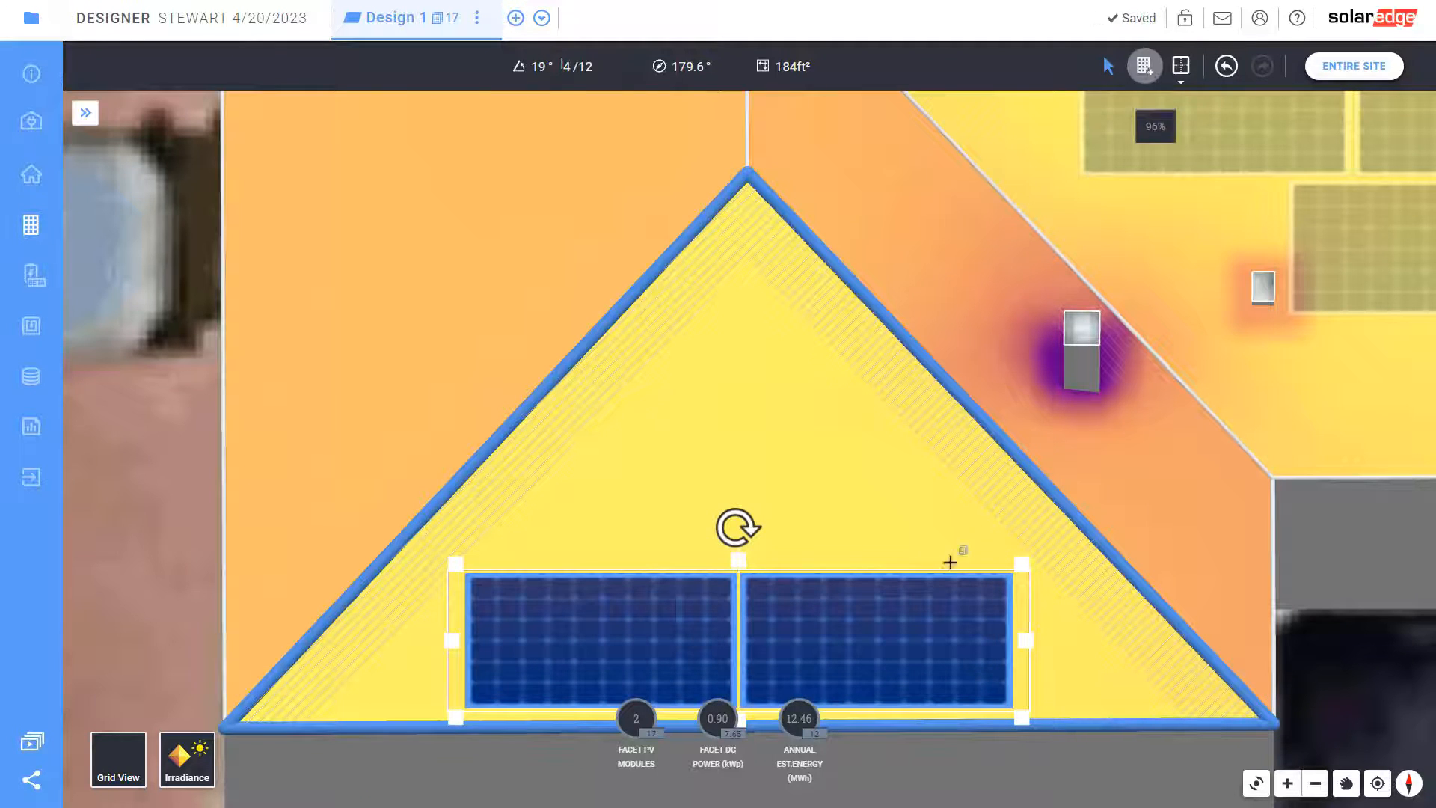
drag(901, 571, 545, 416)
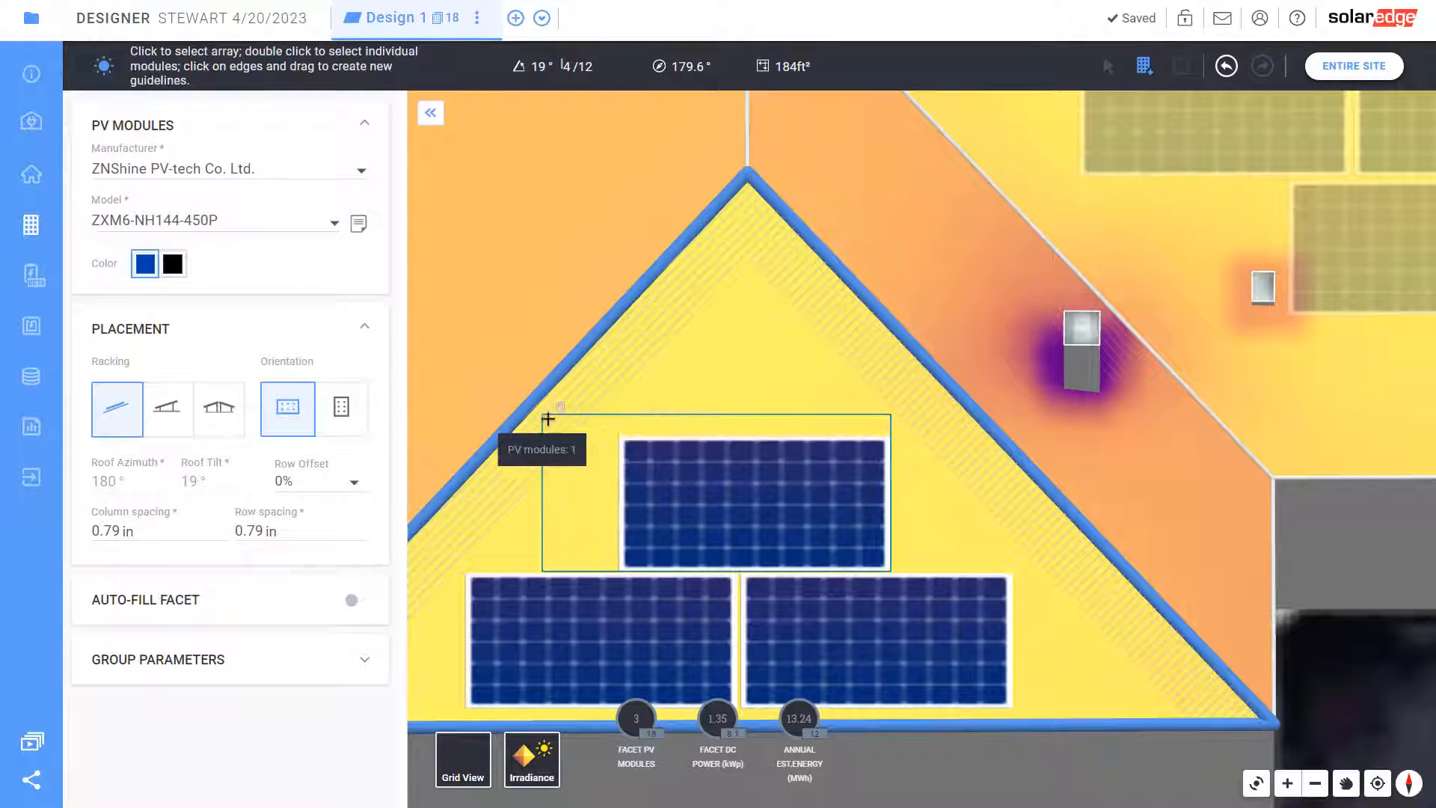
click(748, 489)
drag(749, 489, 742, 488)
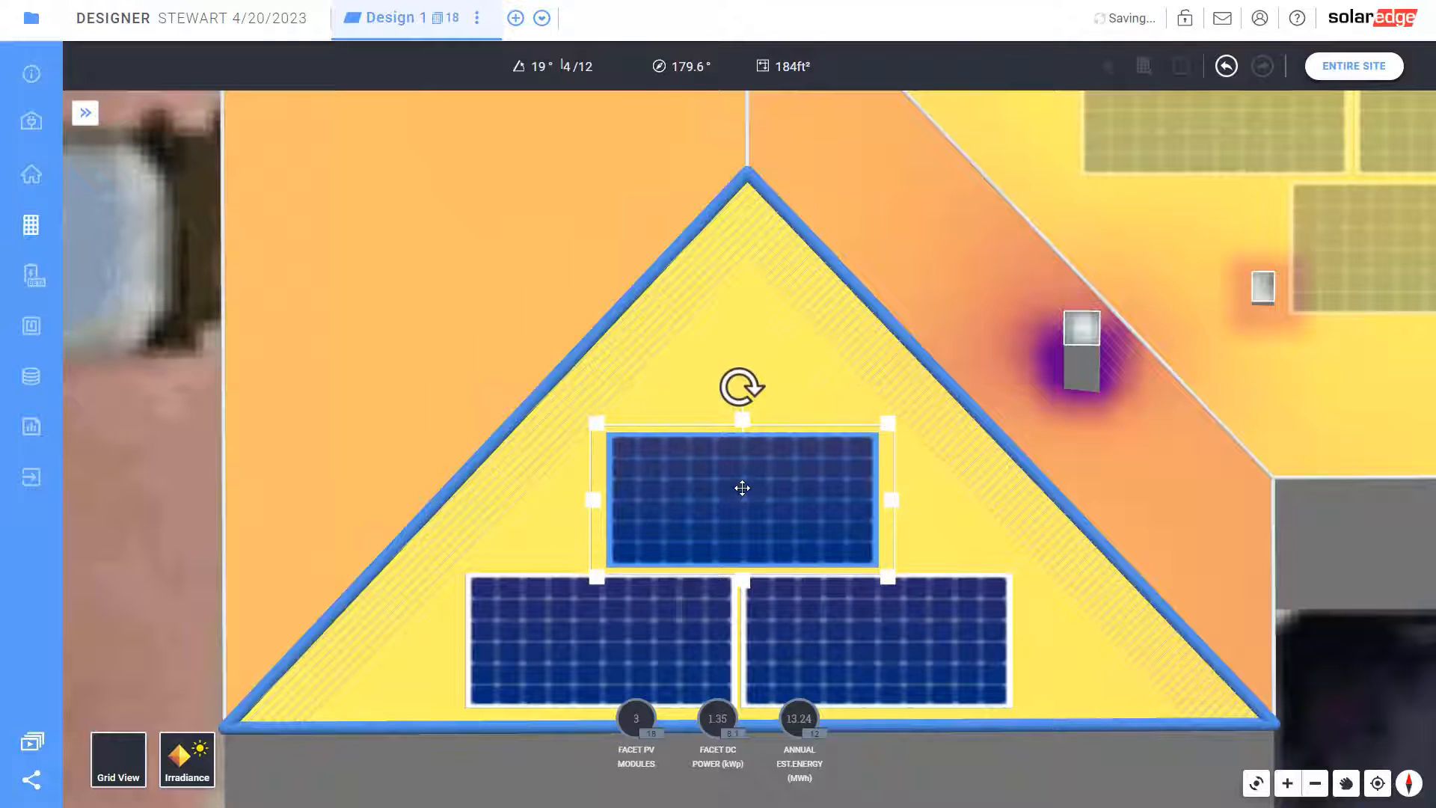
click(400, 306)
Lay a module pair plus one above on the trapezoid facet, then select the hexagonal facet
double_click(458, 222)
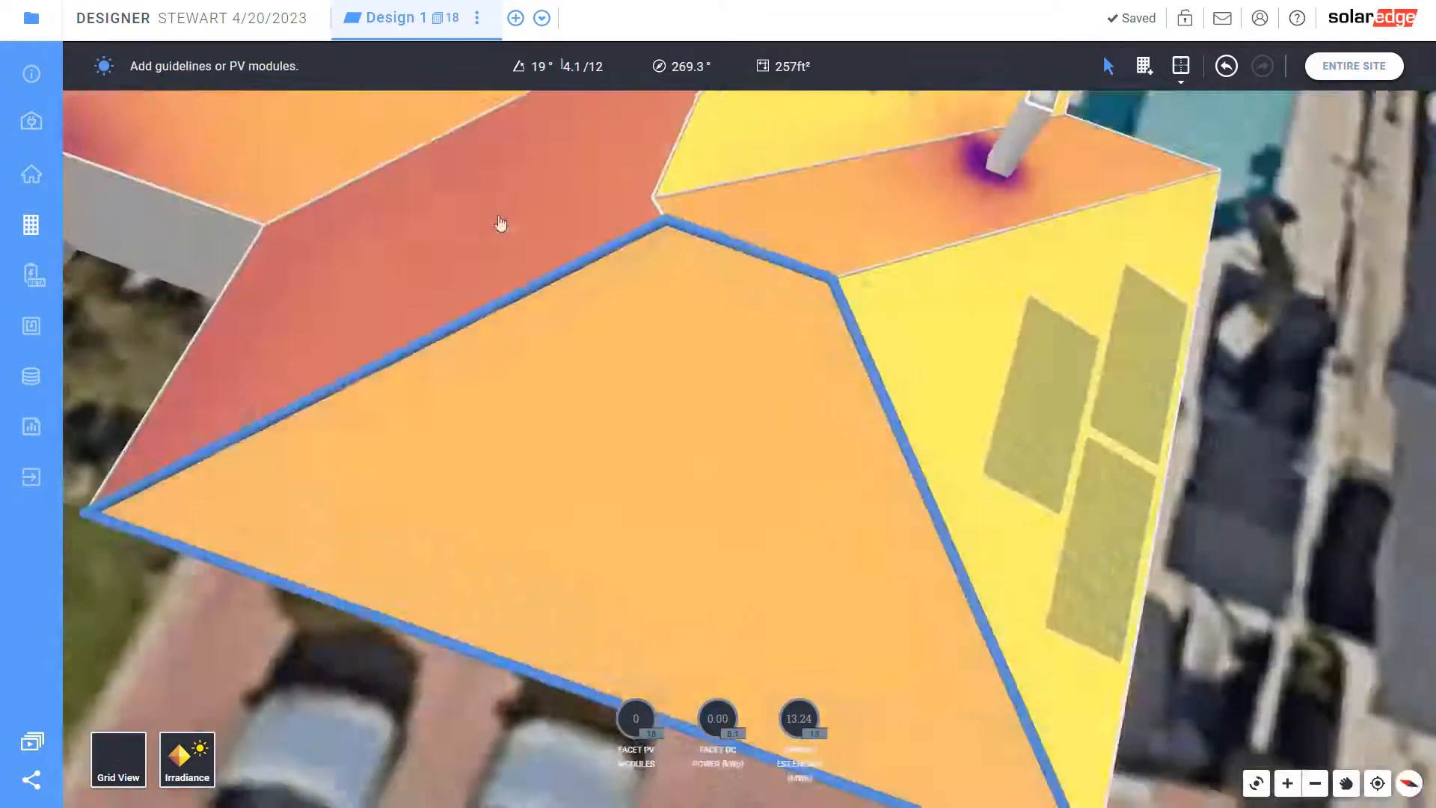
click(1144, 65)
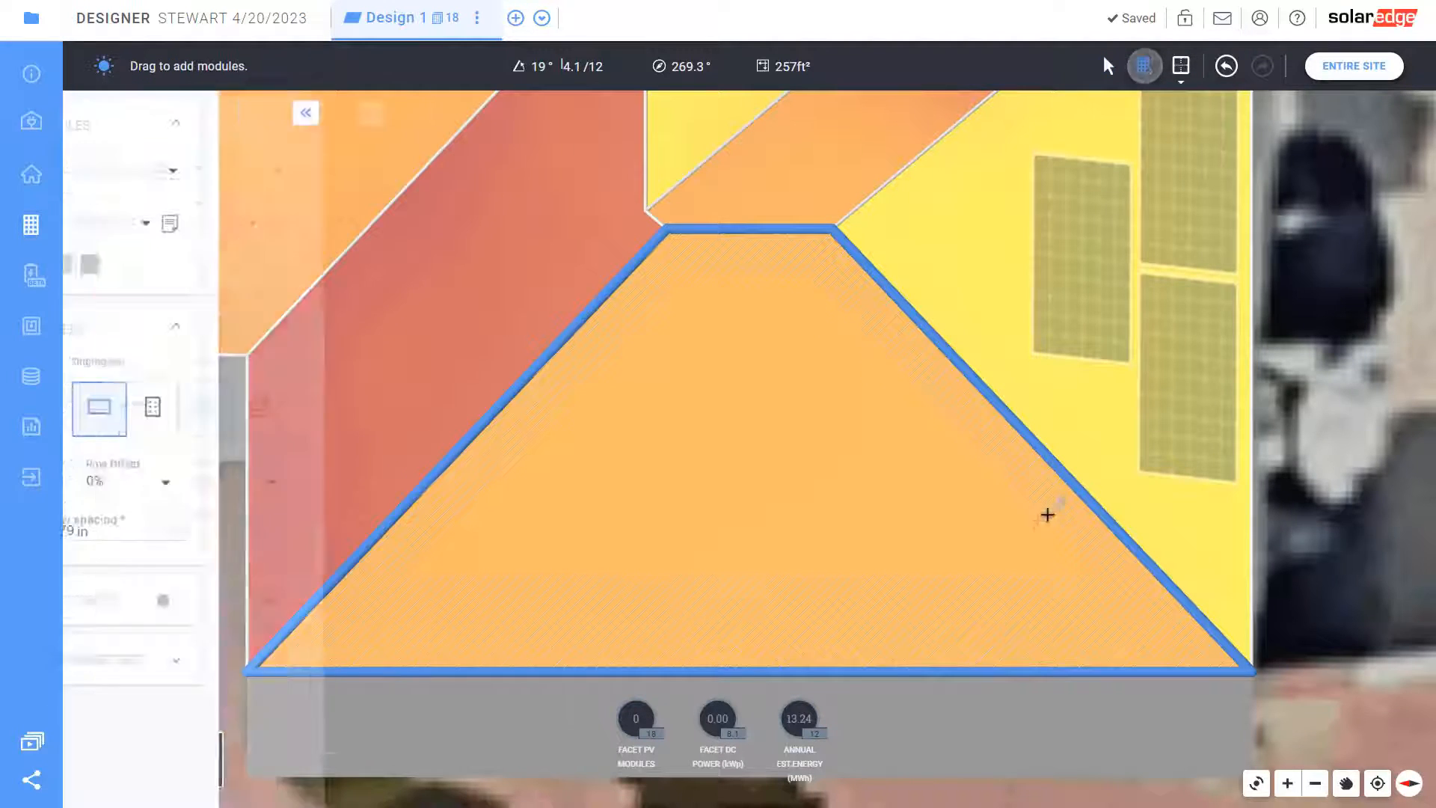
drag(968, 570, 430, 305)
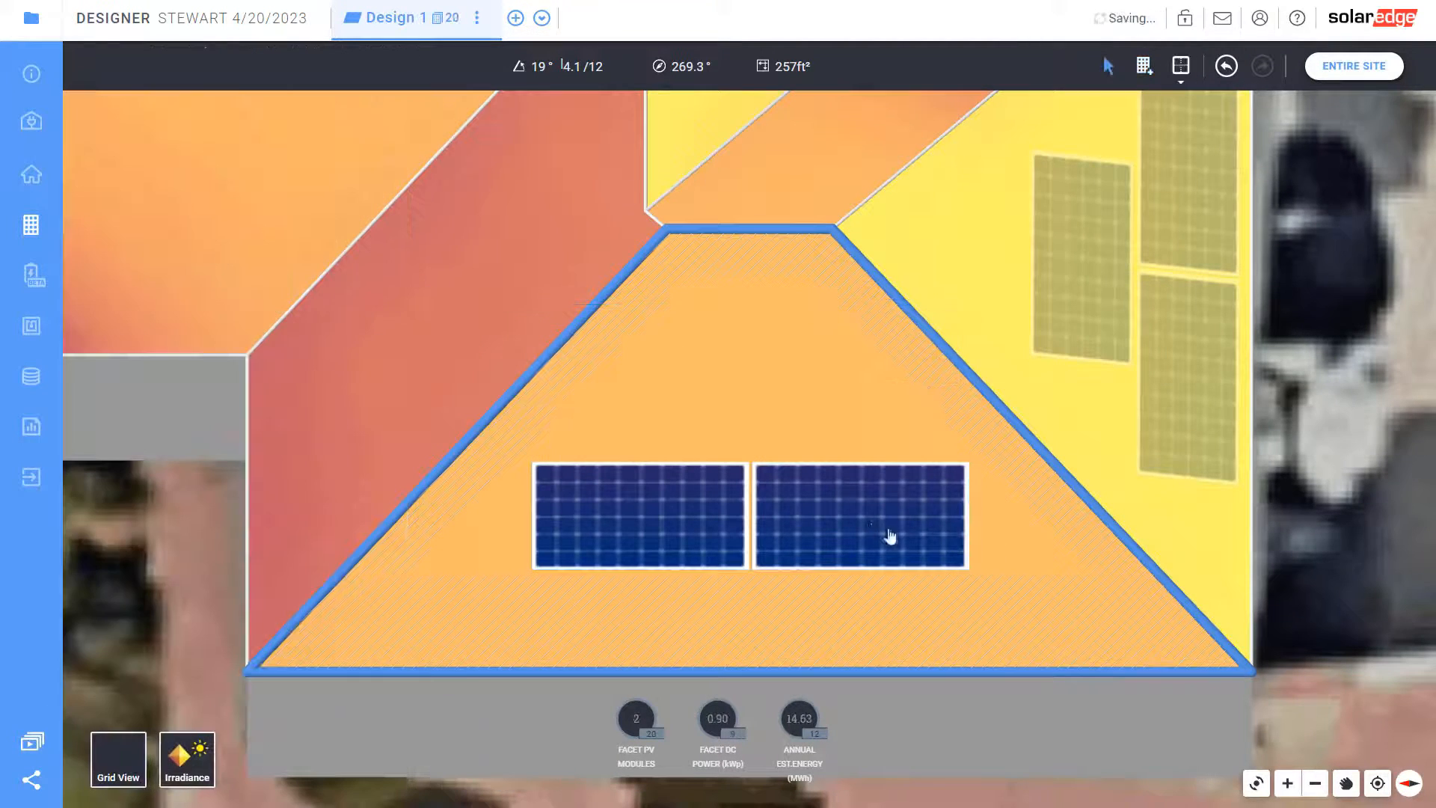
click(1143, 65)
drag(860, 460, 581, 292)
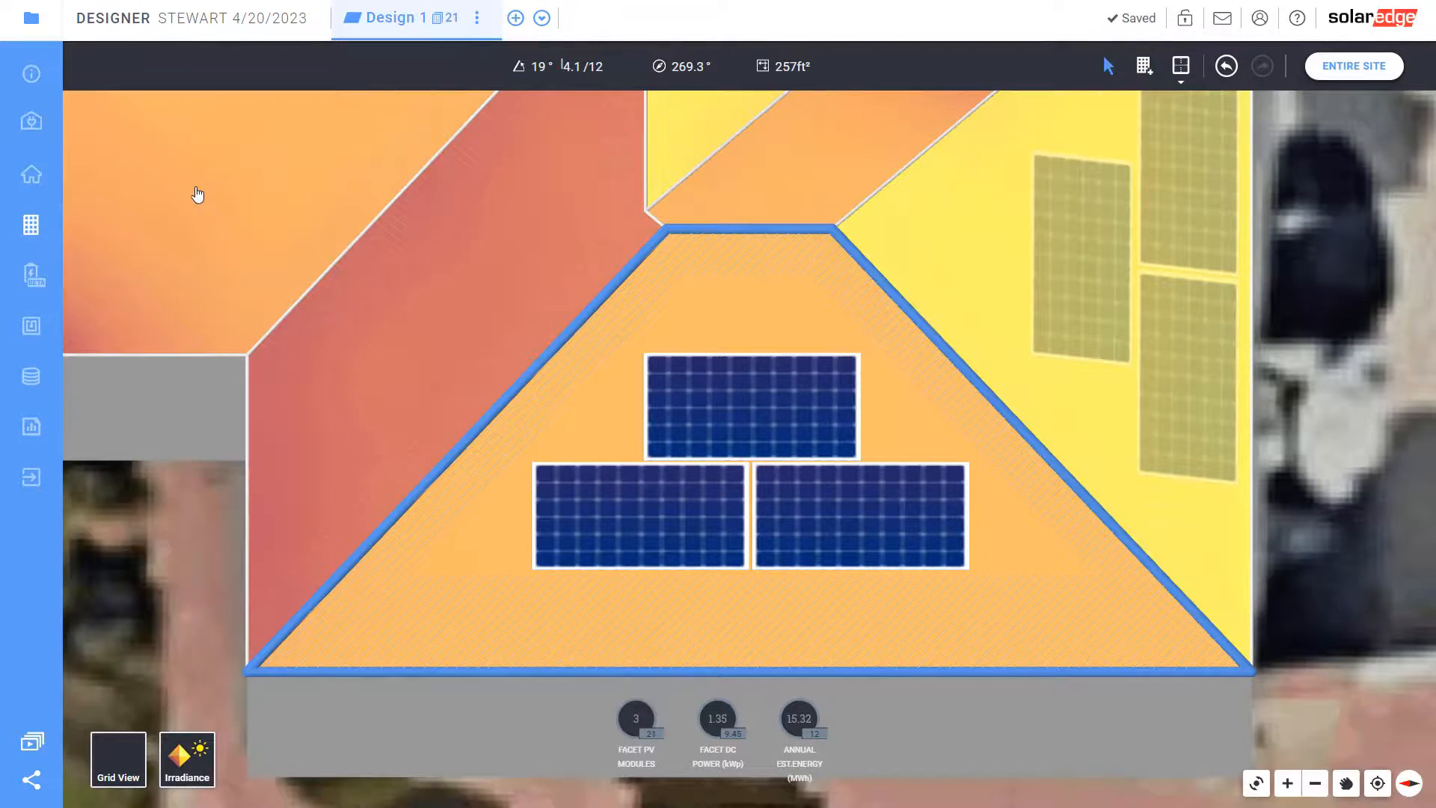
click(198, 194)
click(1146, 70)
Fill the hexagonal facet with an eight-module array and shift it into position
drag(857, 564, 441, 206)
mouse_move(776, 459)
mouse_down()
mouse_move(756, 419)
mouse_move(758, 443)
mouse_up()
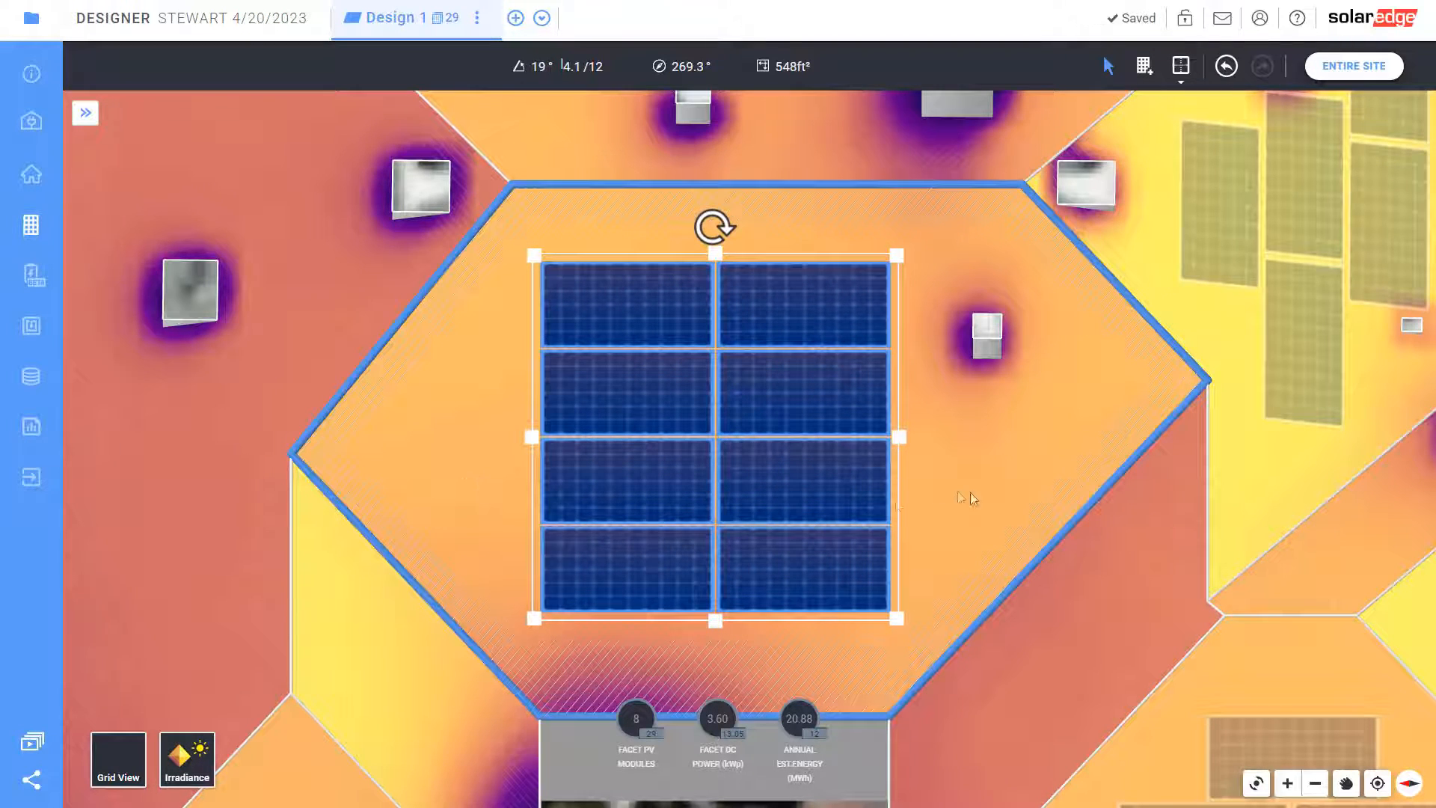
click(462, 479)
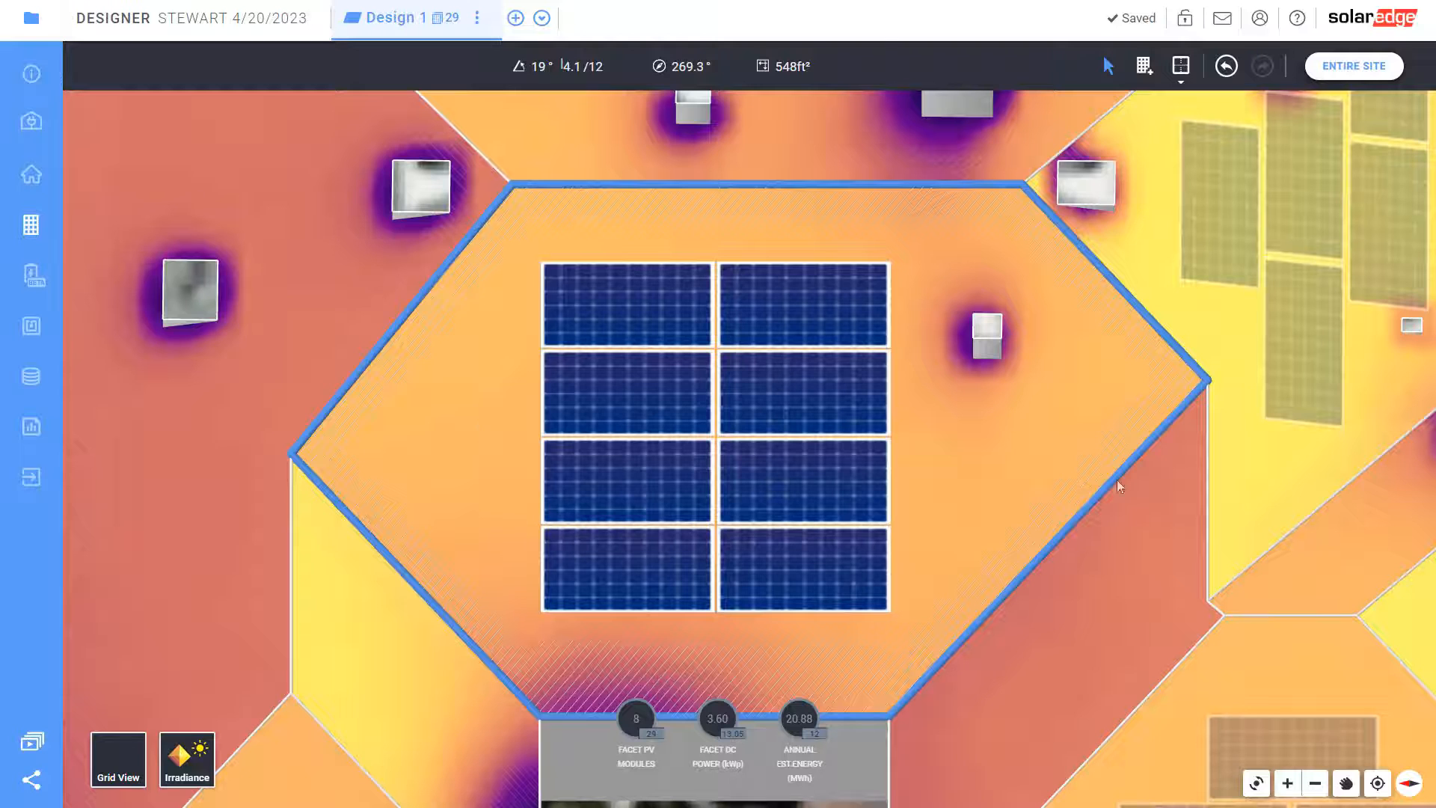
drag(765, 476, 798, 464)
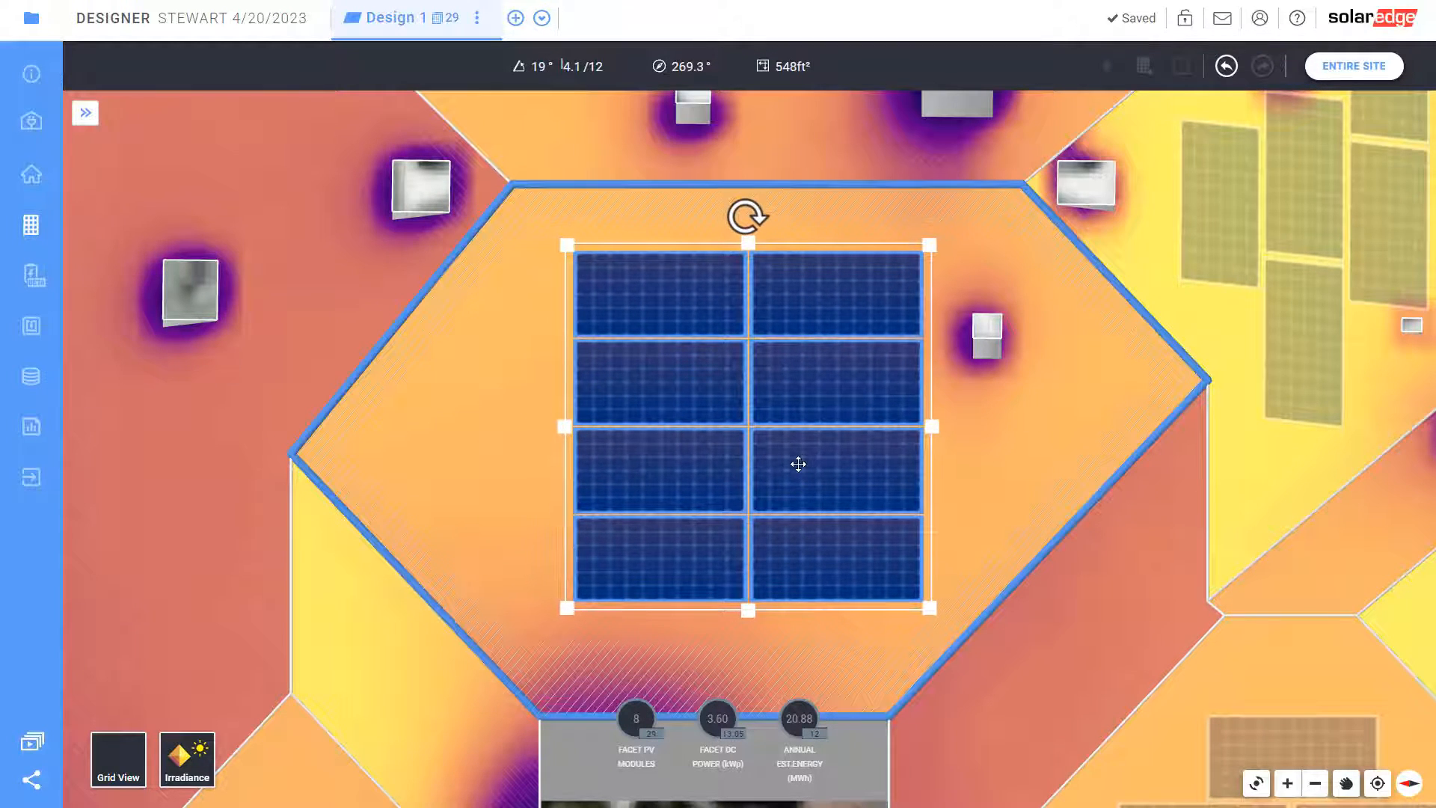
mouse_move(565, 429)
mouse_down()
mouse_move(324, 424)
mouse_move(567, 434)
mouse_up()
drag(813, 455, 843, 439)
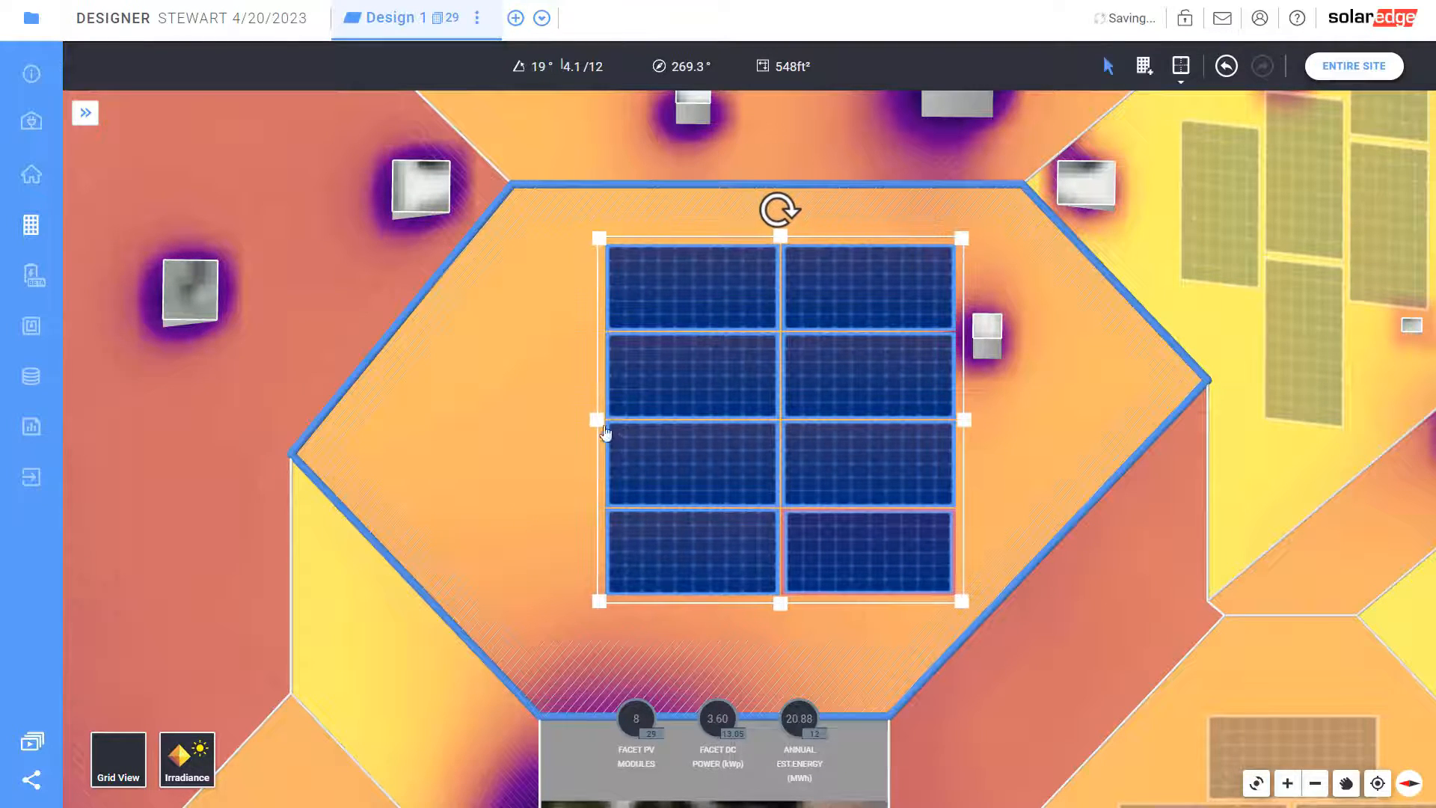
drag(503, 423, 366, 426)
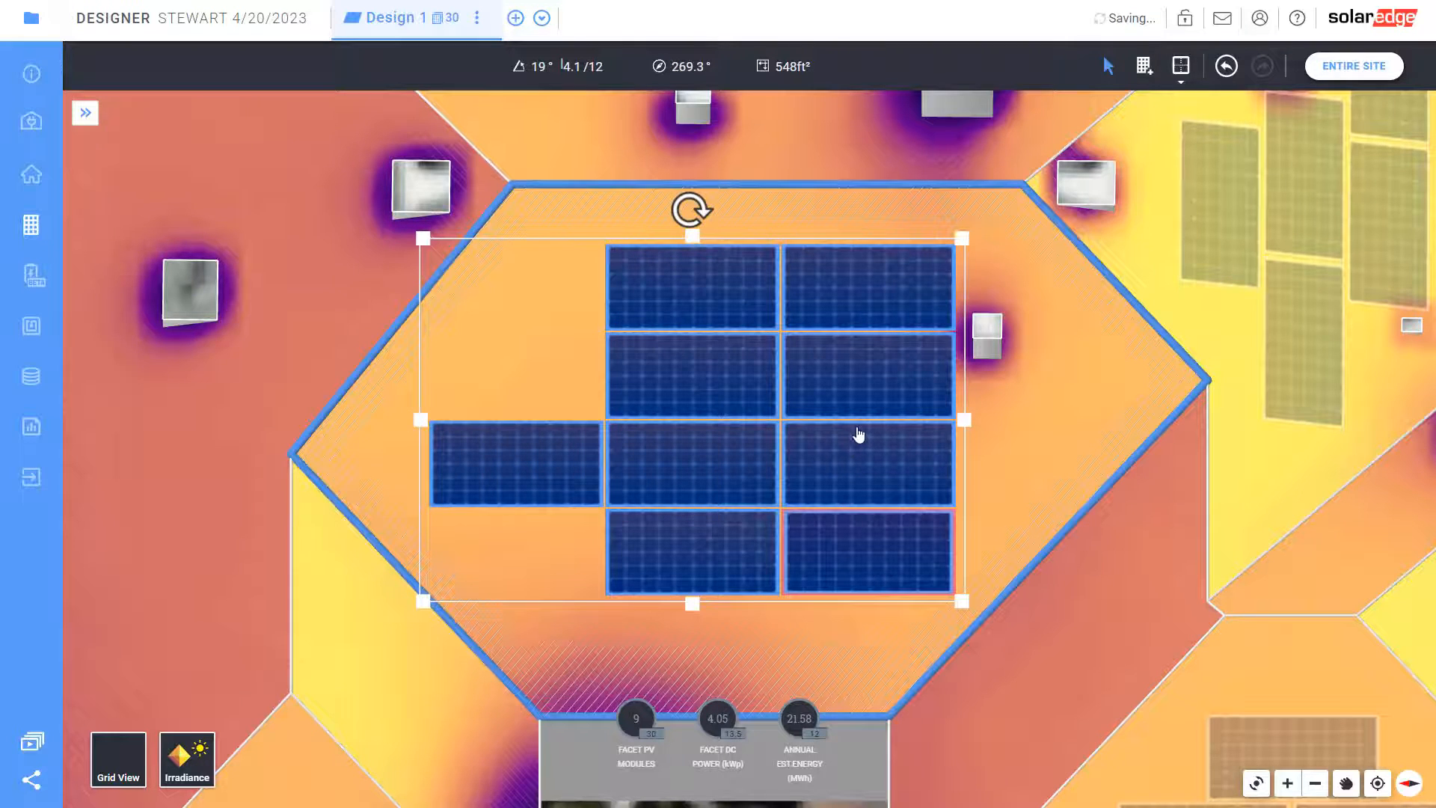
mouse_move(853, 439)
mouse_down()
mouse_move(840, 446)
mouse_move(838, 427)
mouse_up()
Trim the array's top two rows and bottom row, leaving a single three-module row
drag(678, 231, 673, 410)
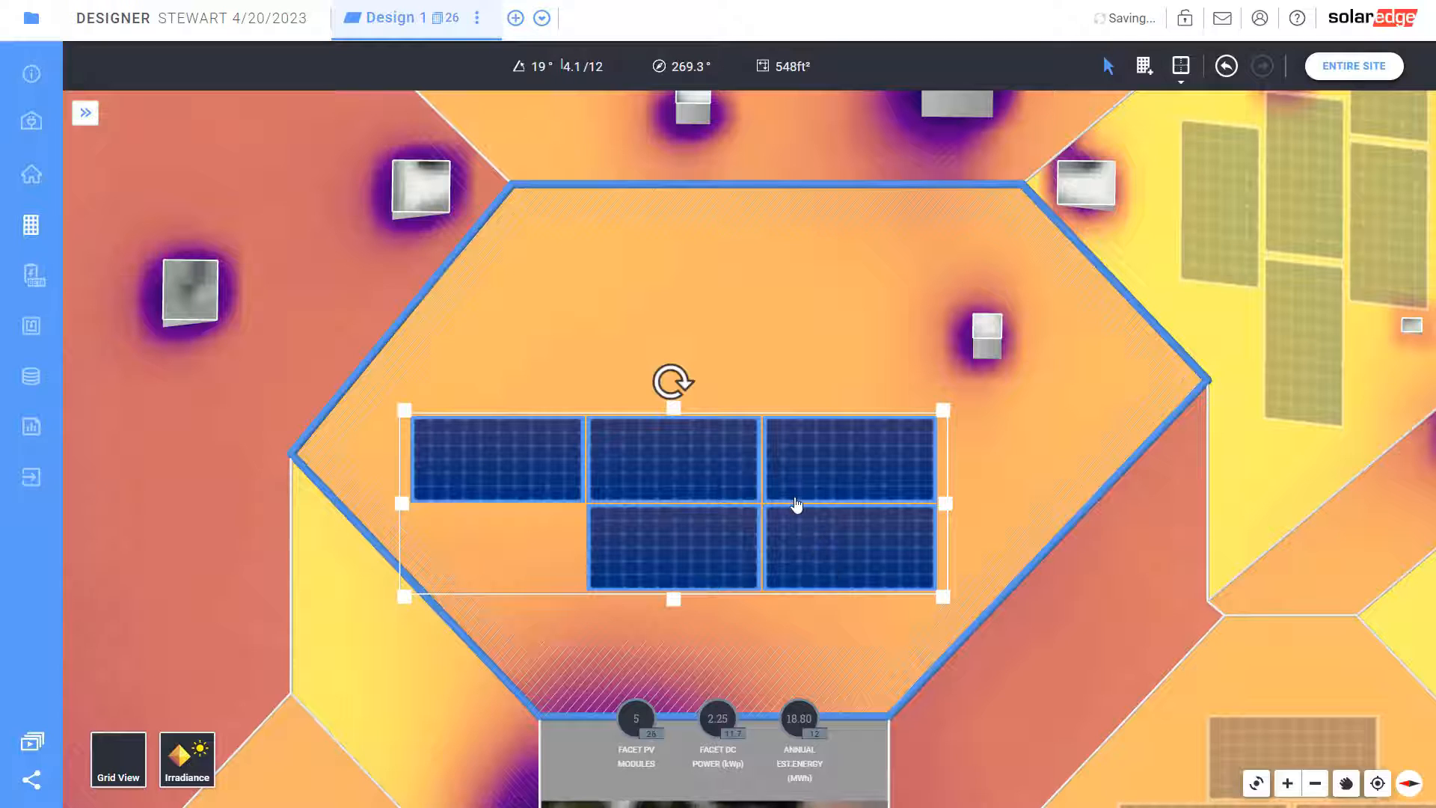
click(771, 616)
click(802, 565)
drag(674, 599, 663, 509)
click(1097, 321)
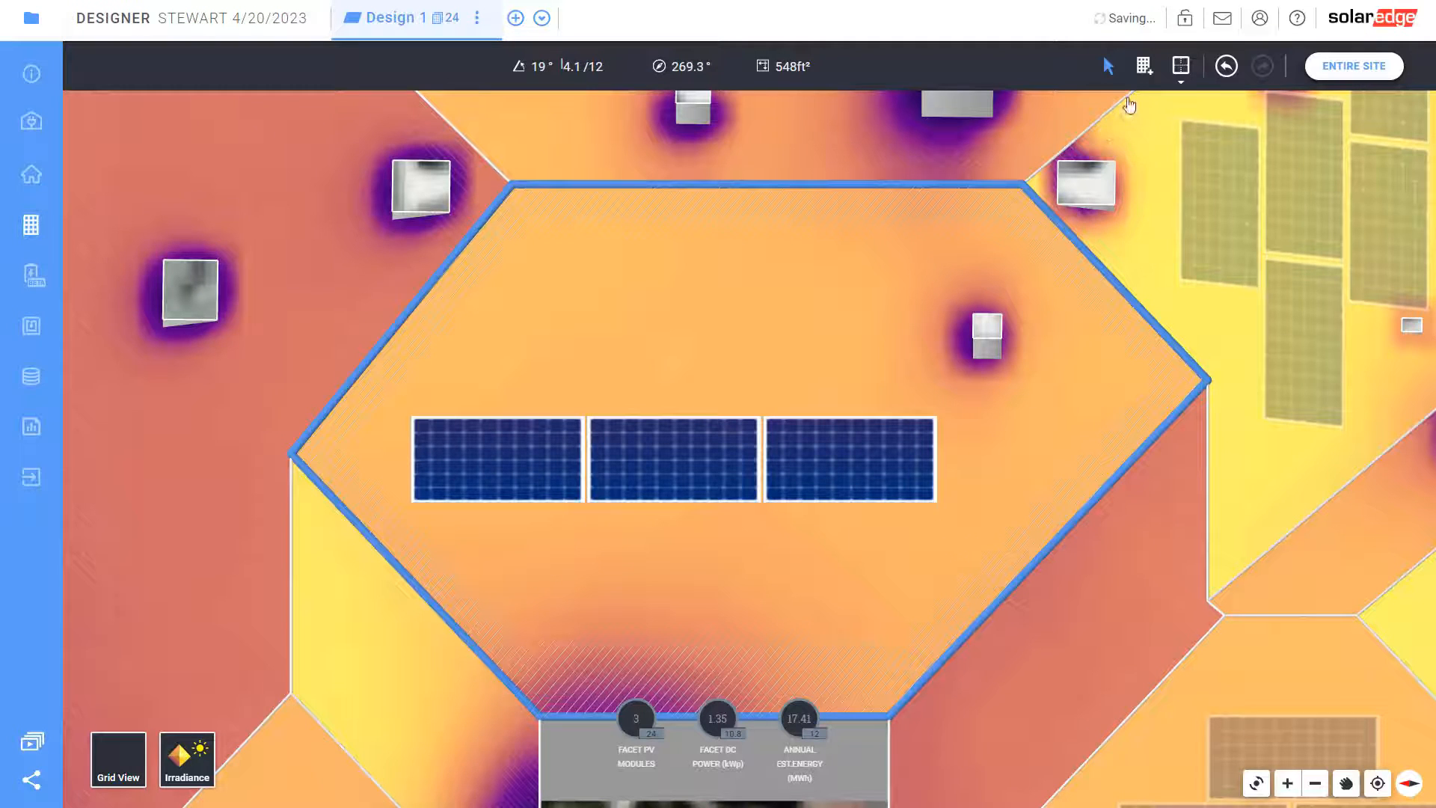
Add an upper row, widen it to three modules, and delete the lower row
click(1144, 65)
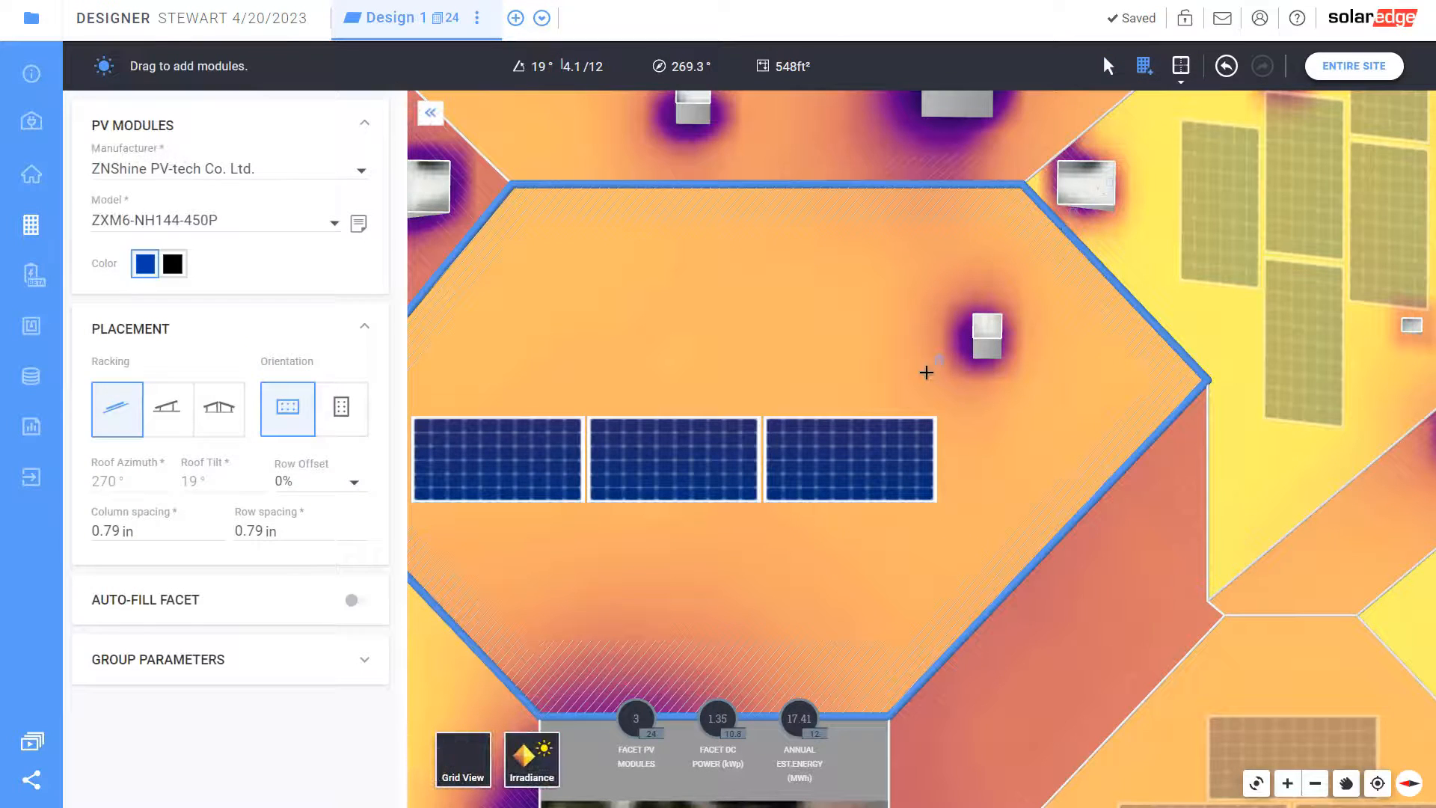
drag(923, 400, 485, 246)
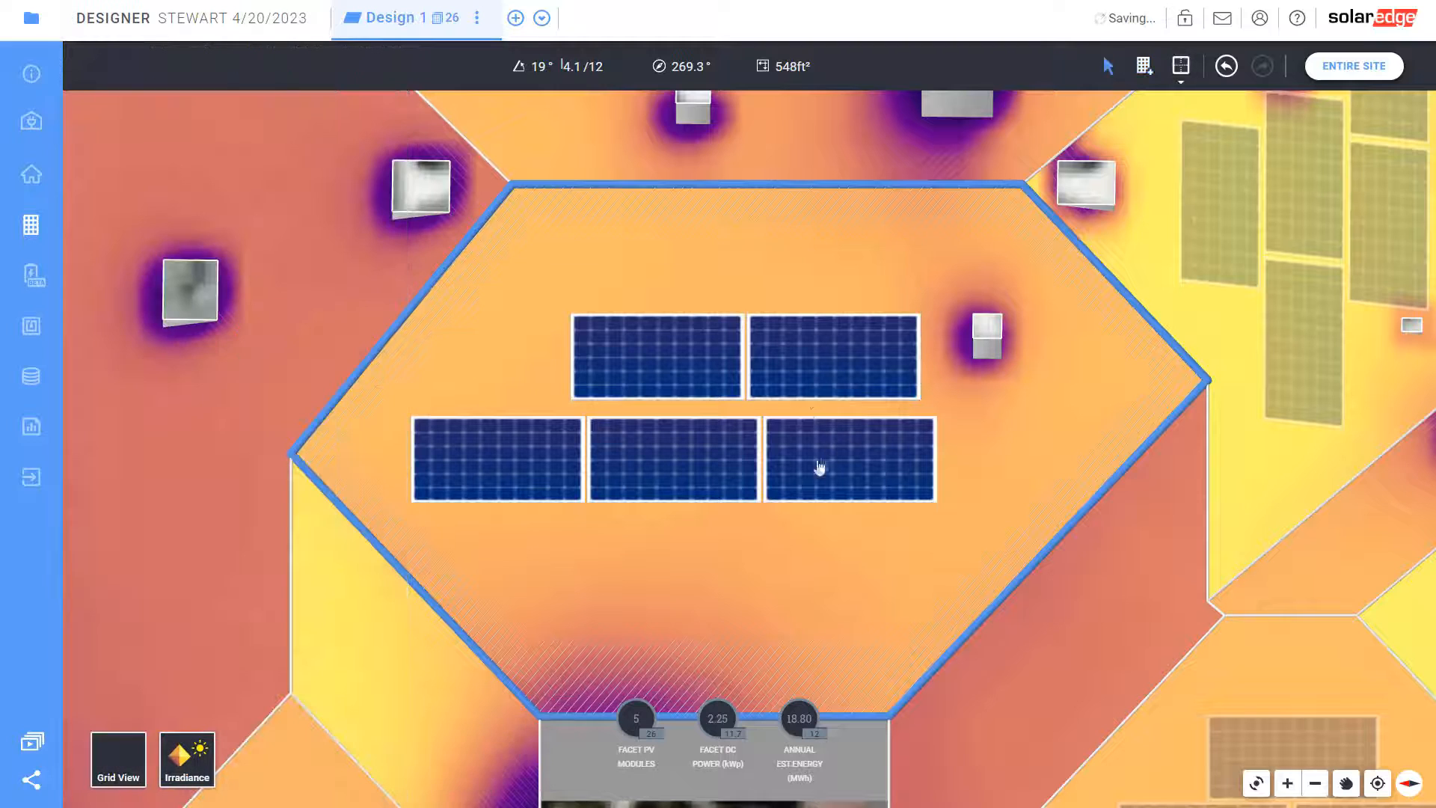
drag(766, 481, 774, 399)
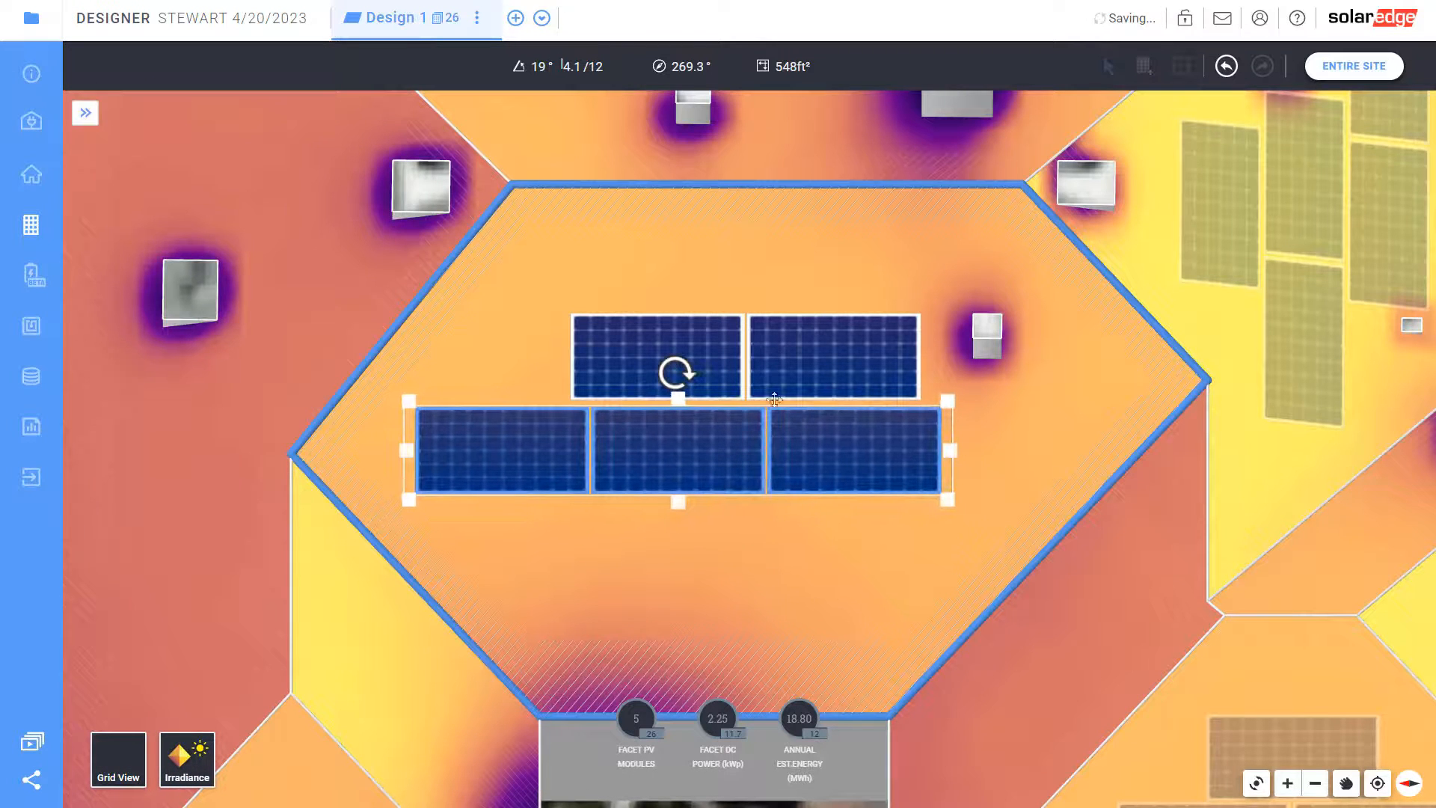
drag(711, 350, 658, 354)
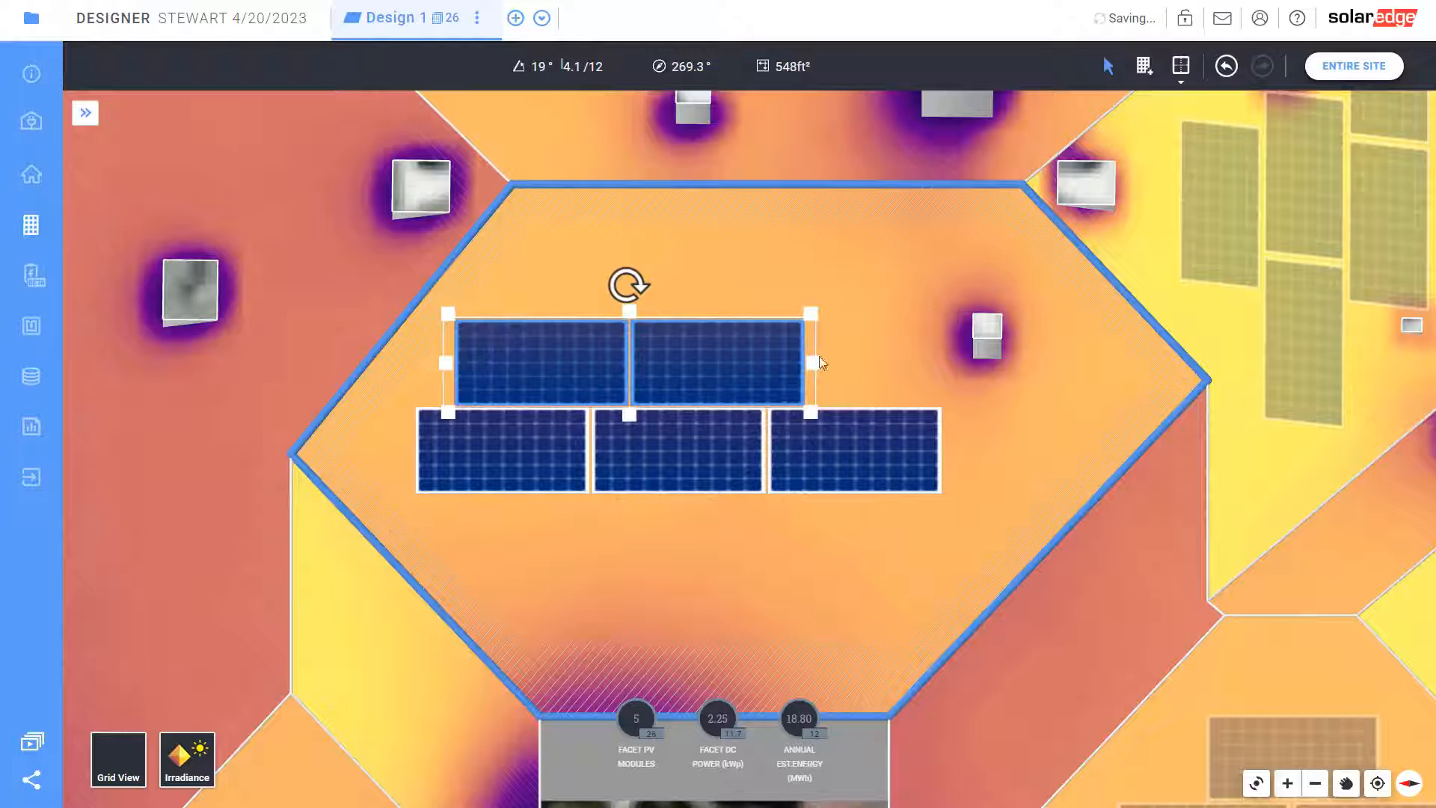
drag(870, 365, 1030, 359)
drag(820, 458, 818, 471)
drag(718, 378, 707, 379)
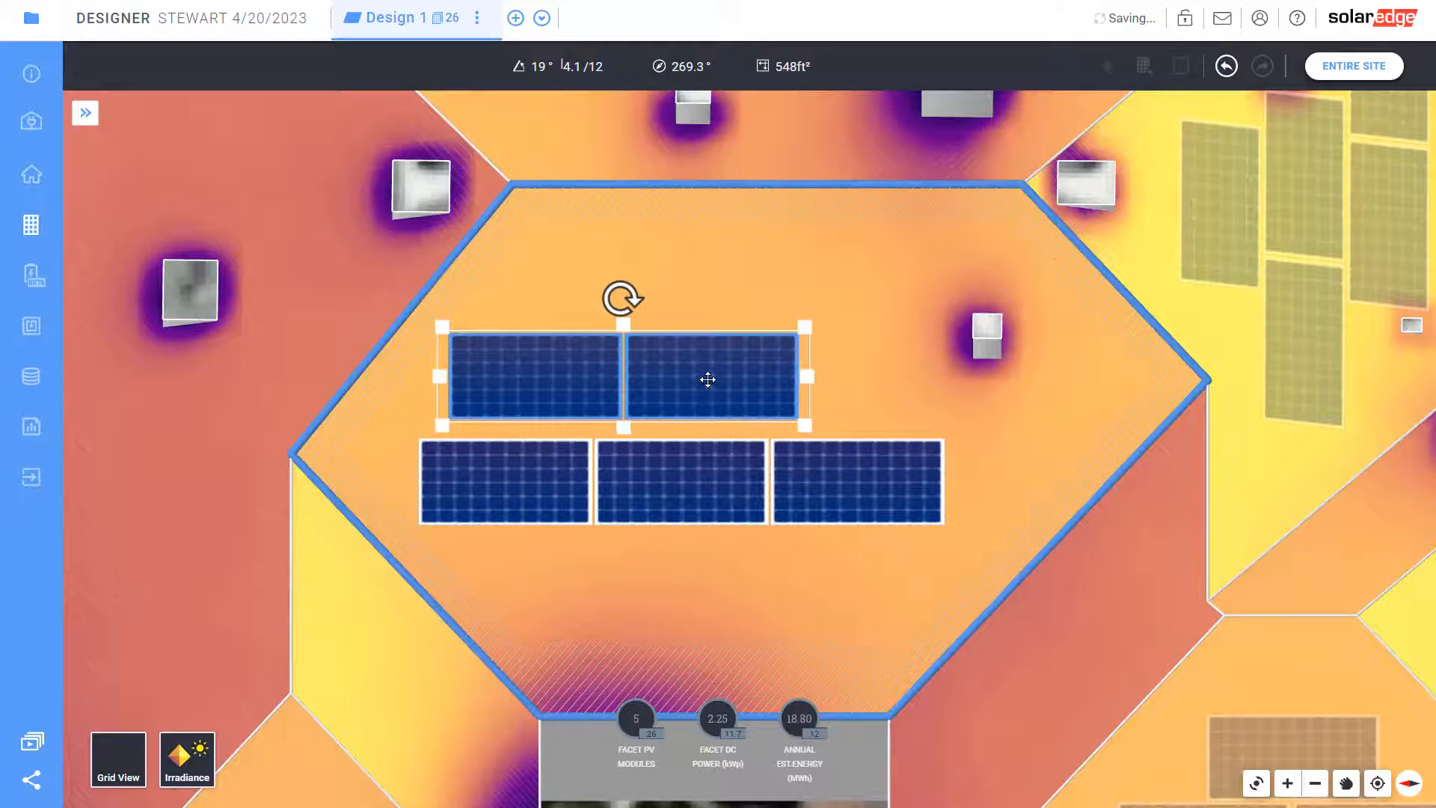
drag(806, 376, 978, 376)
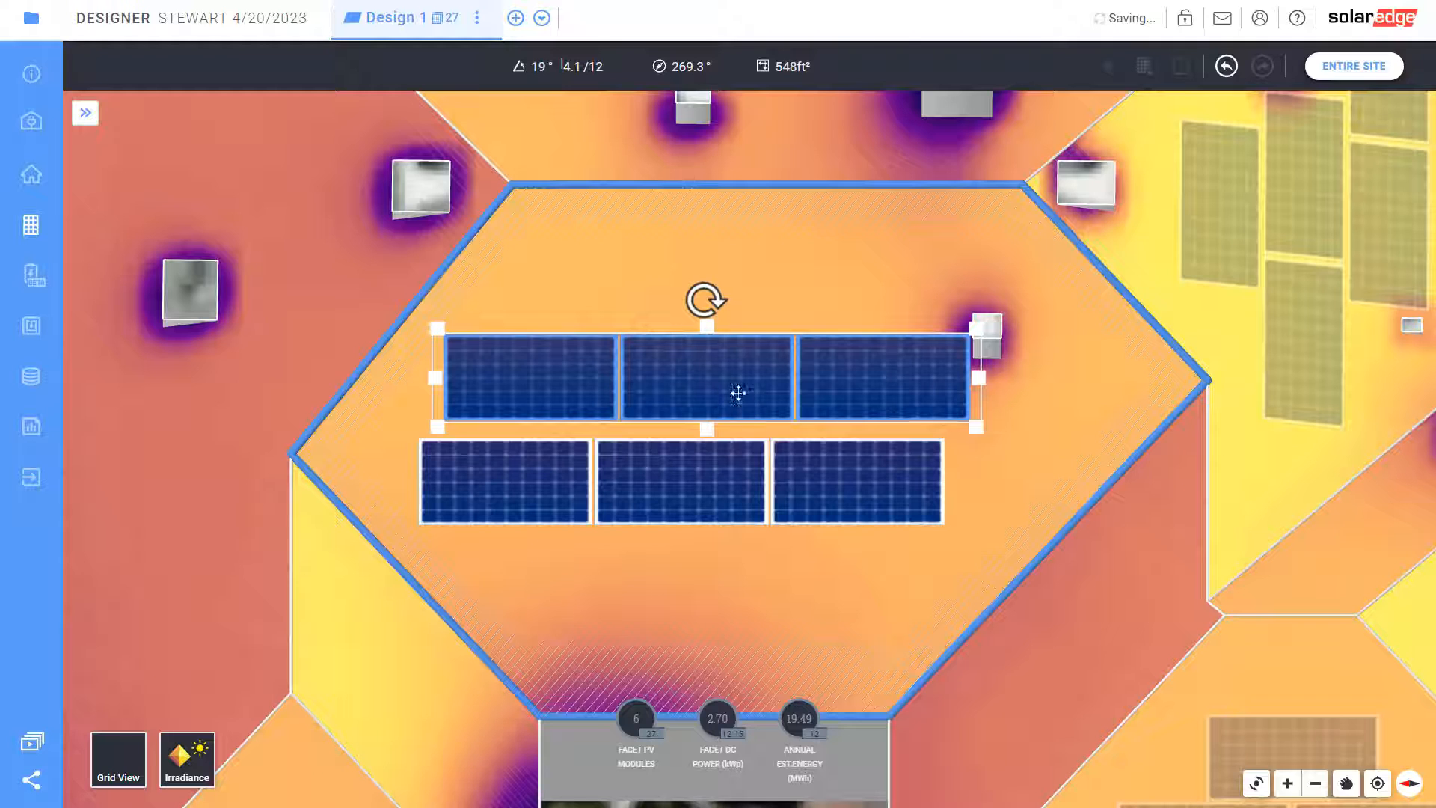
drag(740, 401, 738, 393)
drag(714, 482, 736, 459)
key(Delete)
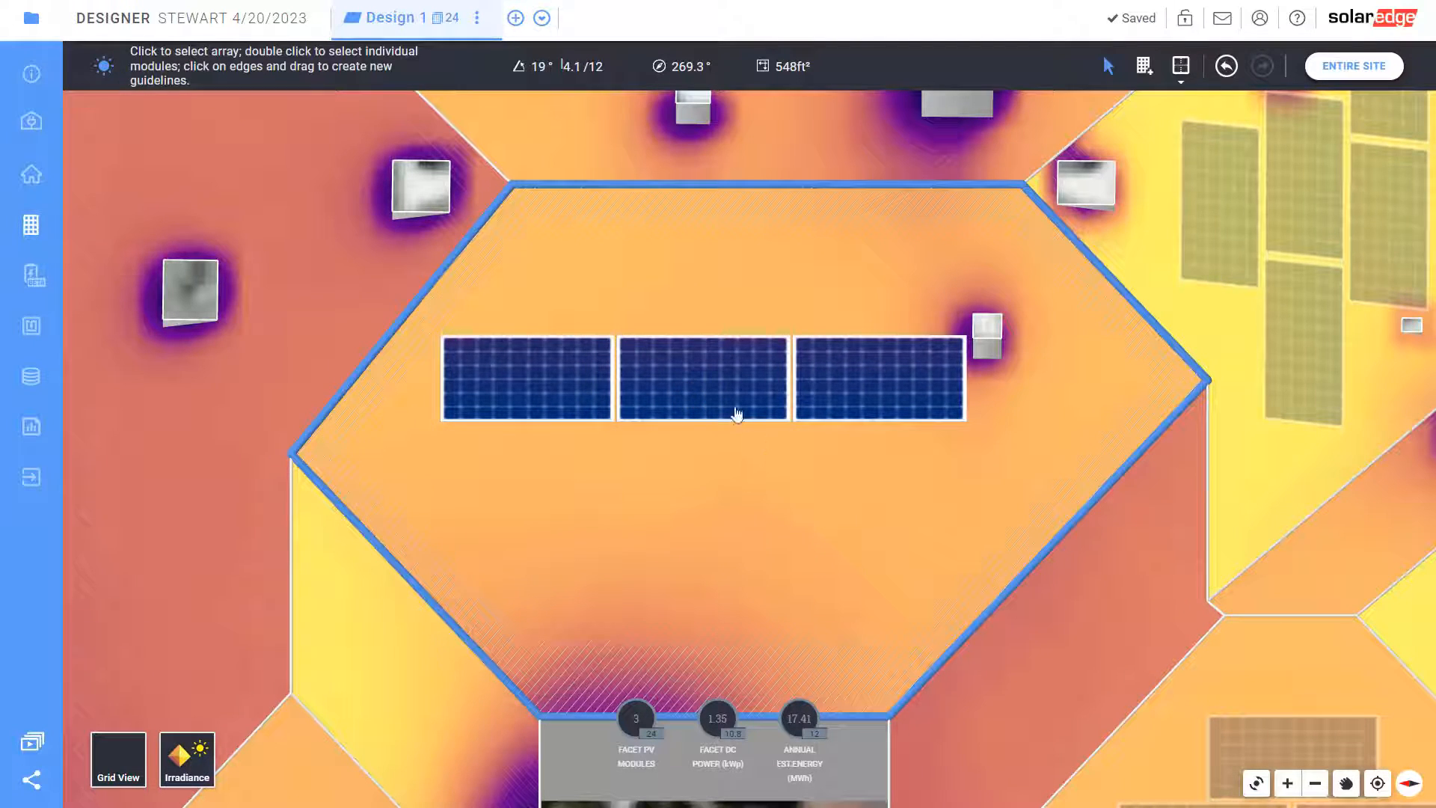
Extend to two rows of three and add a two-module row below them
click(737, 413)
drag(707, 430, 733, 574)
click(735, 575)
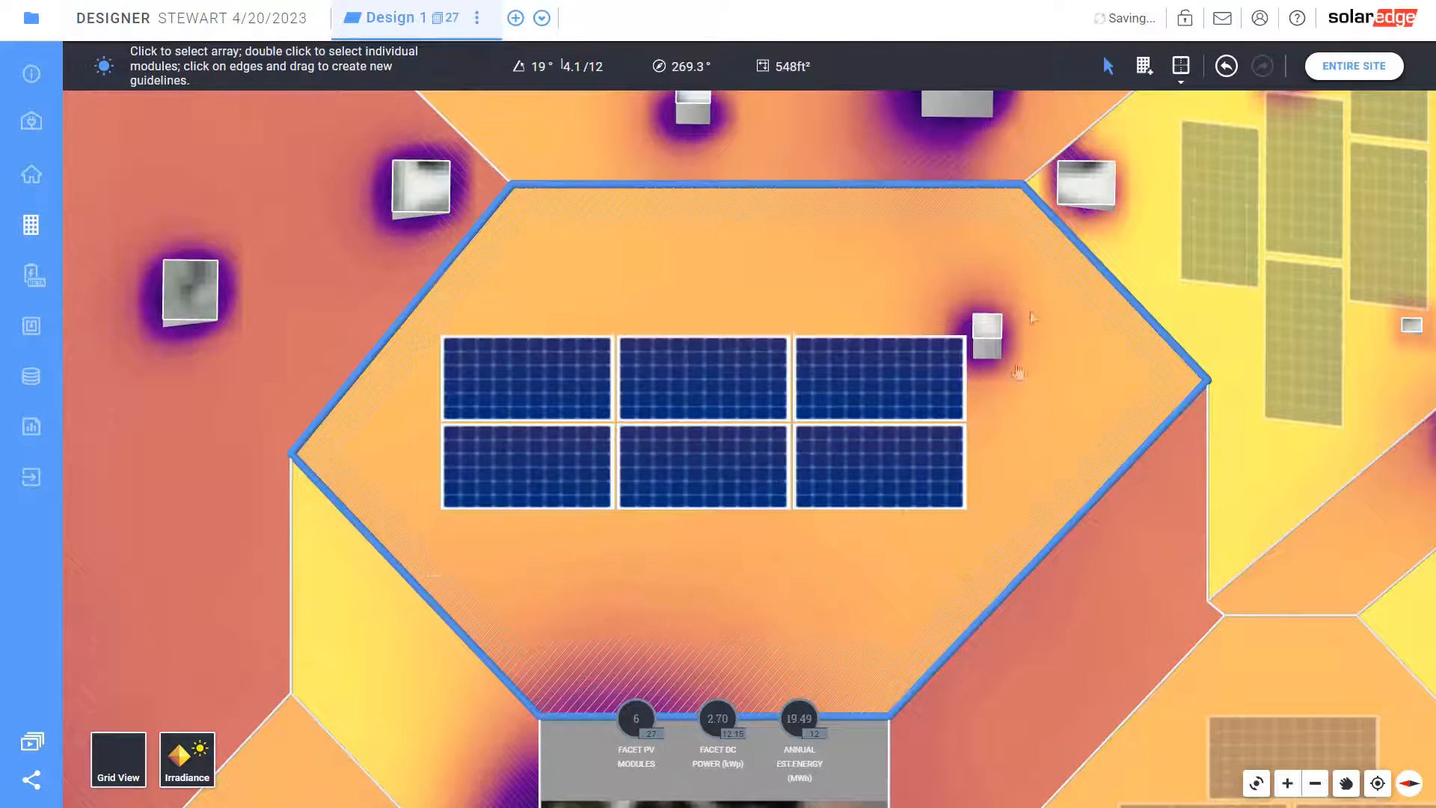
click(1144, 66)
drag(906, 604, 535, 518)
drag(767, 584, 753, 577)
Add a matching two-module row on top, completing centred rows of 2, 3, 3 and 2
click(733, 502)
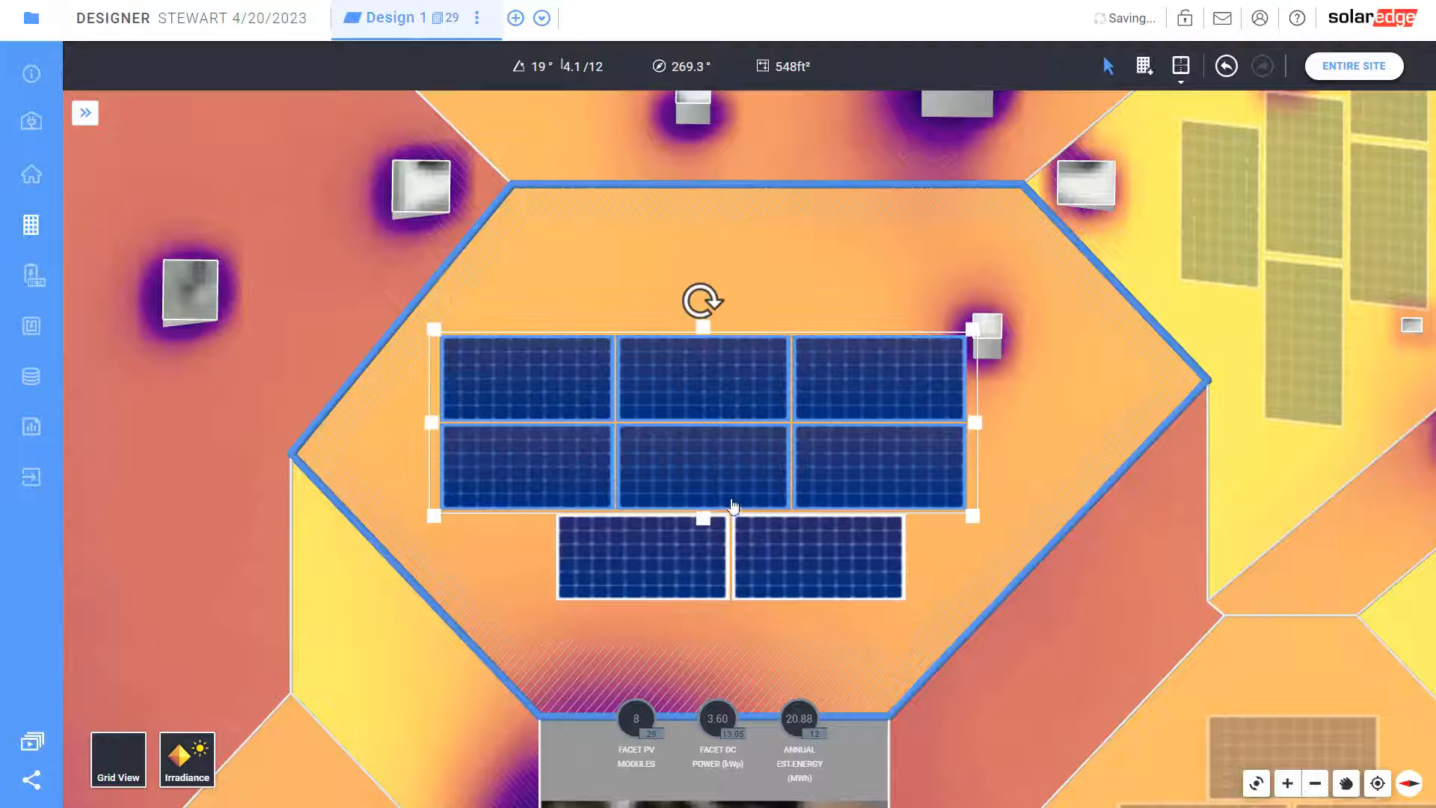
click(731, 553)
drag(732, 502, 709, 199)
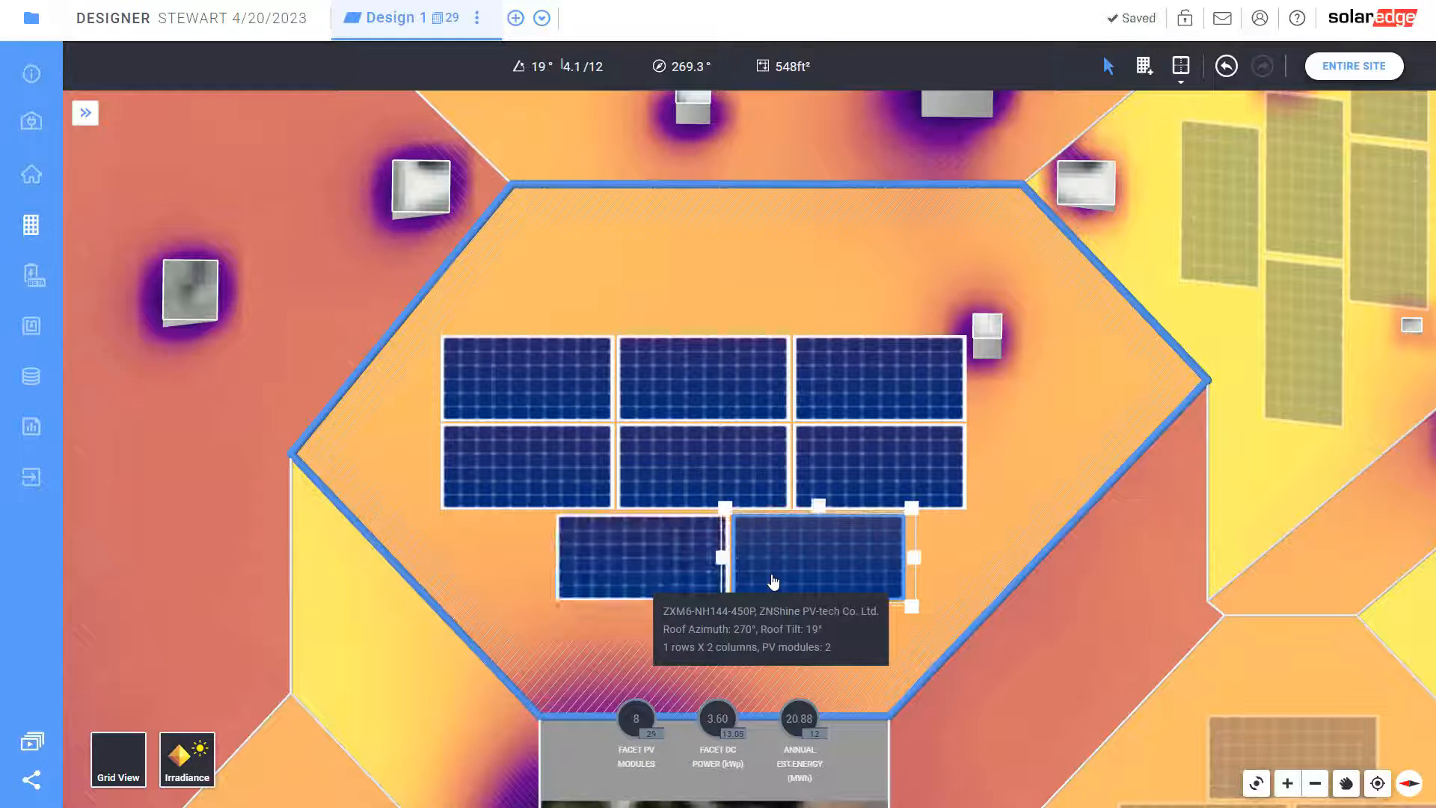
click(687, 613)
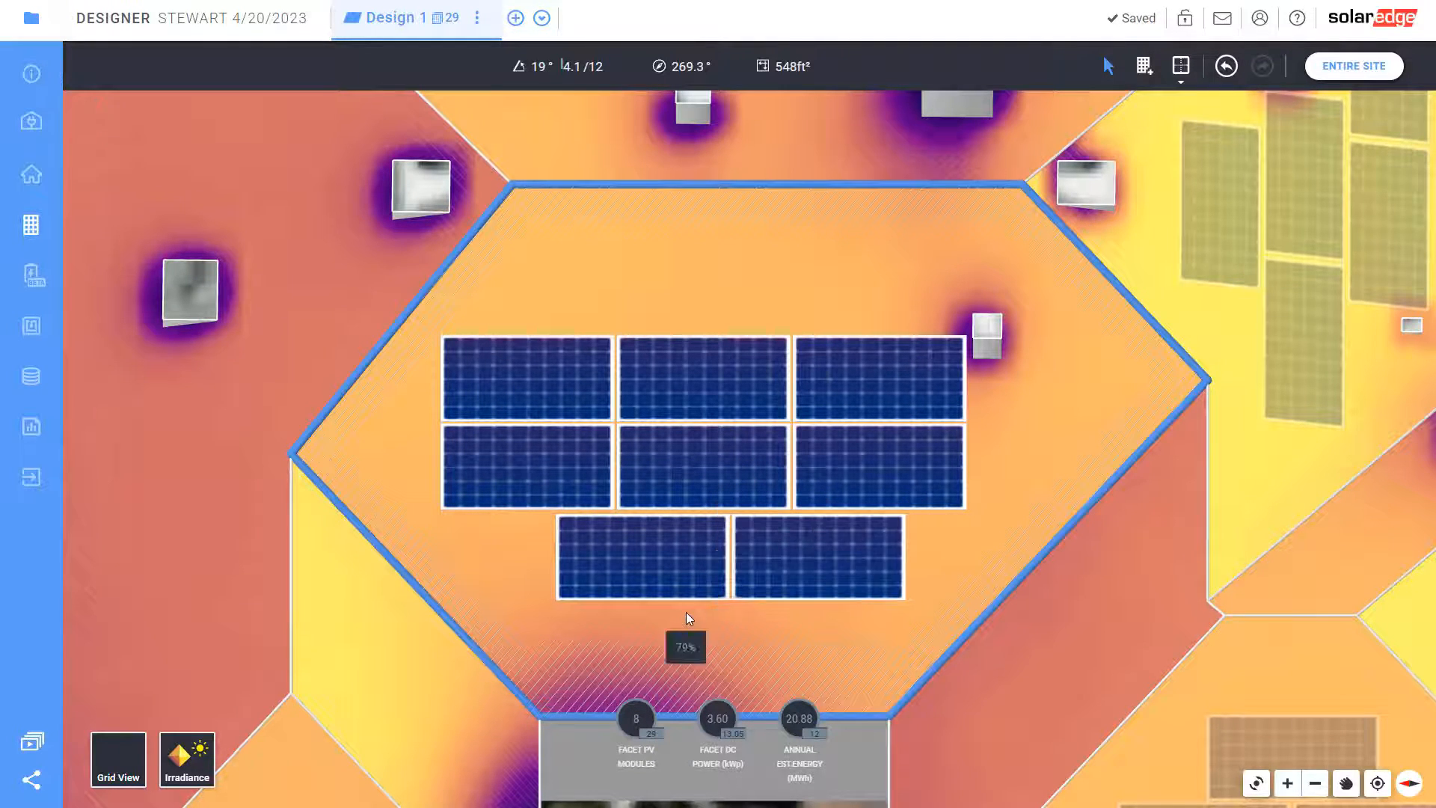
click(731, 587)
drag(730, 503, 732, 212)
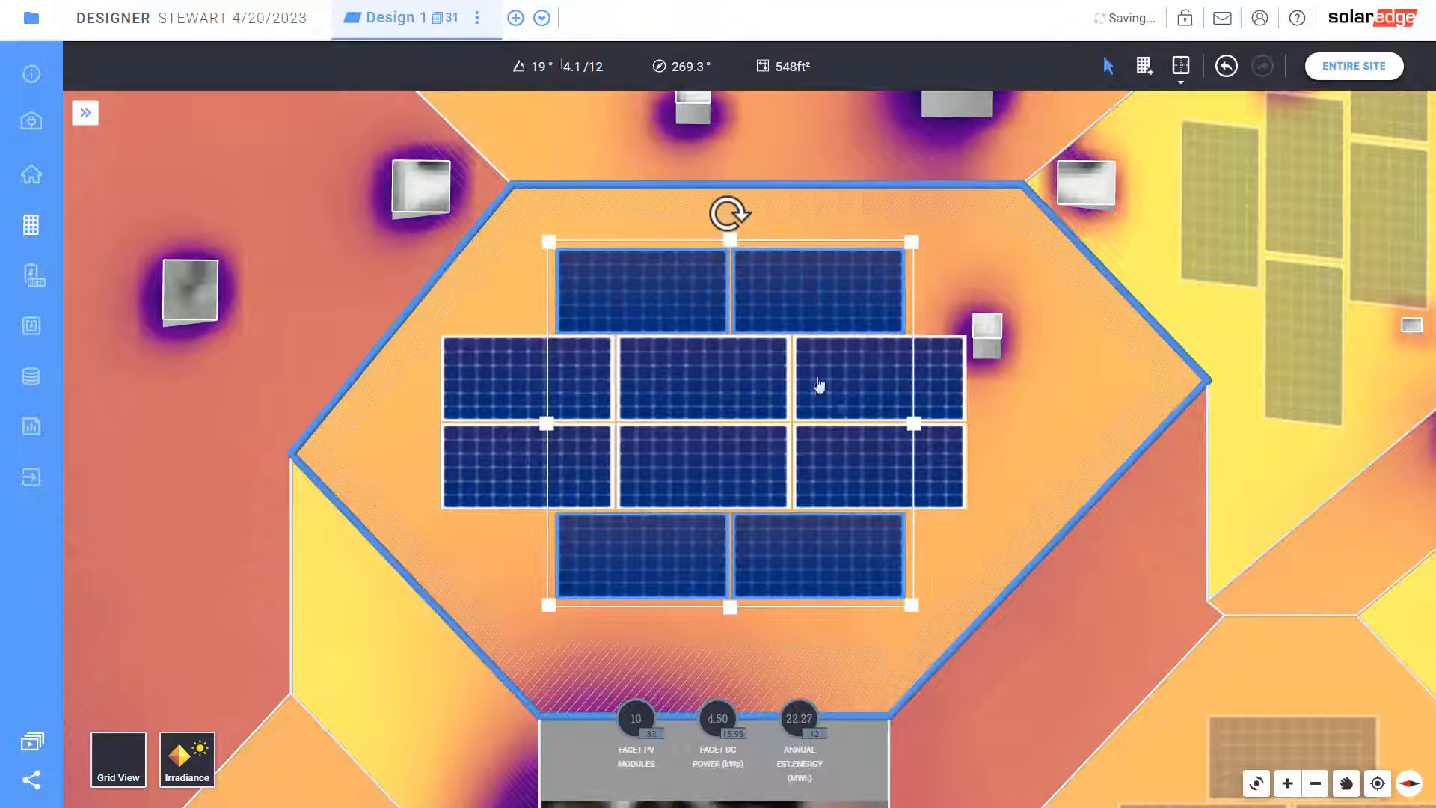
click(942, 555)
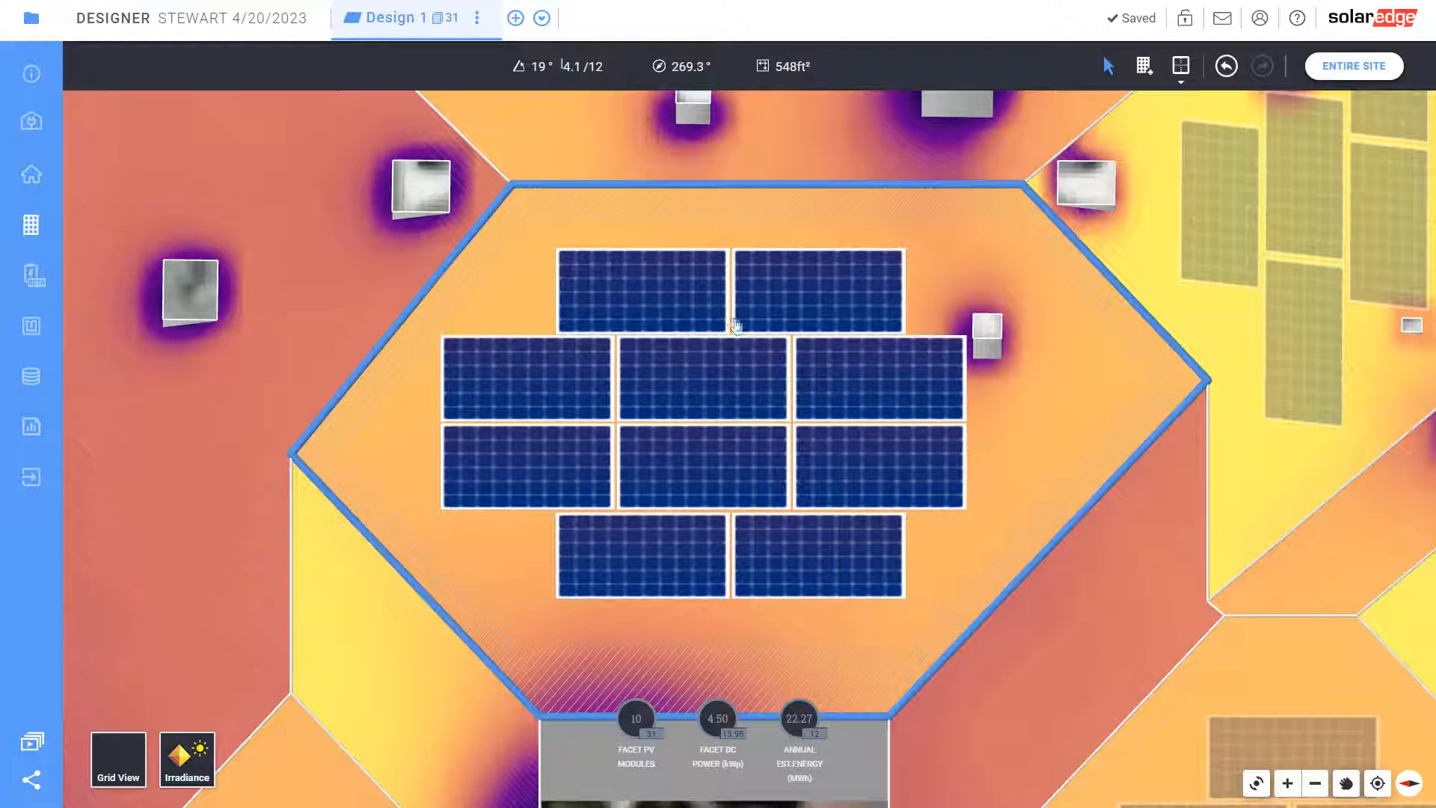
click(673, 307)
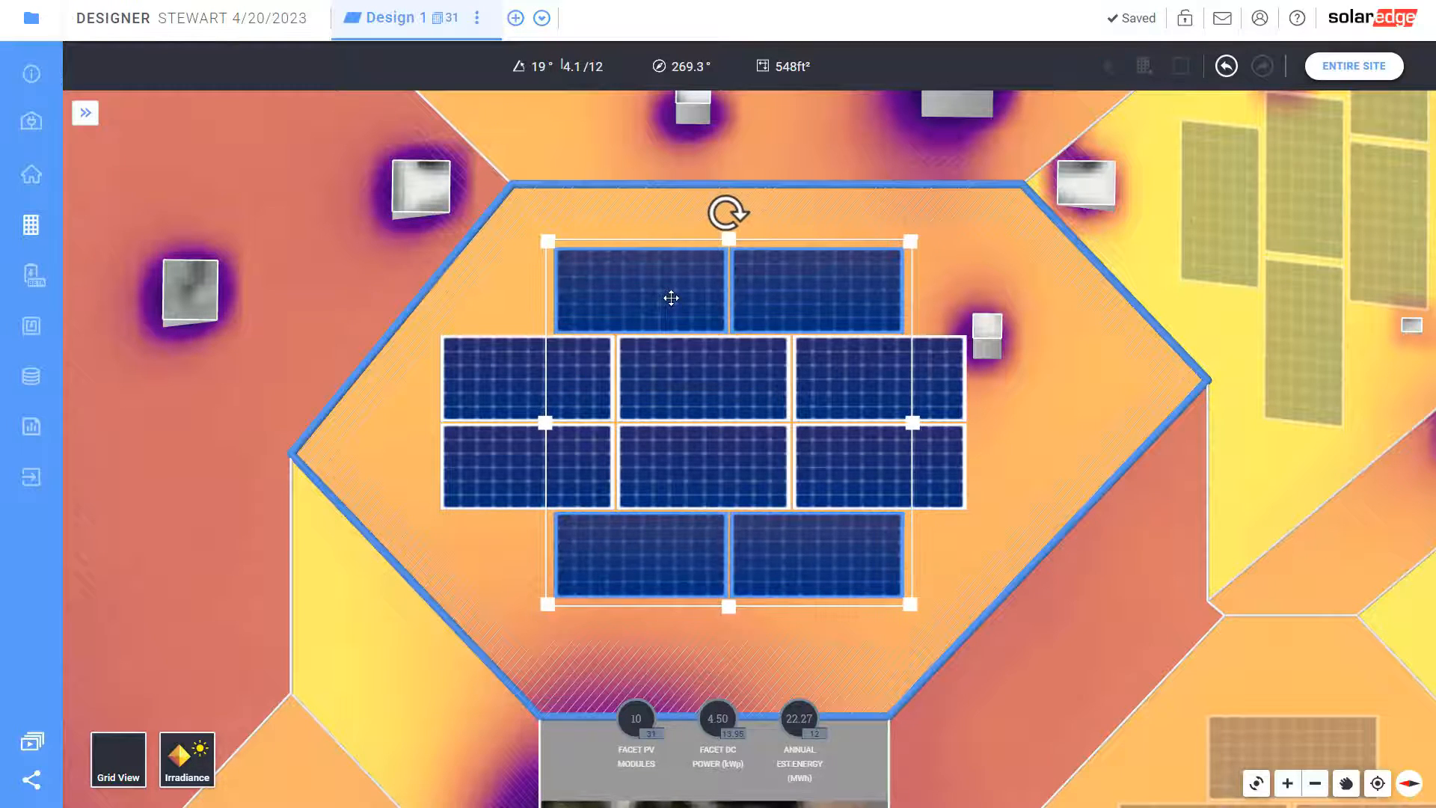
drag(669, 297, 666, 294)
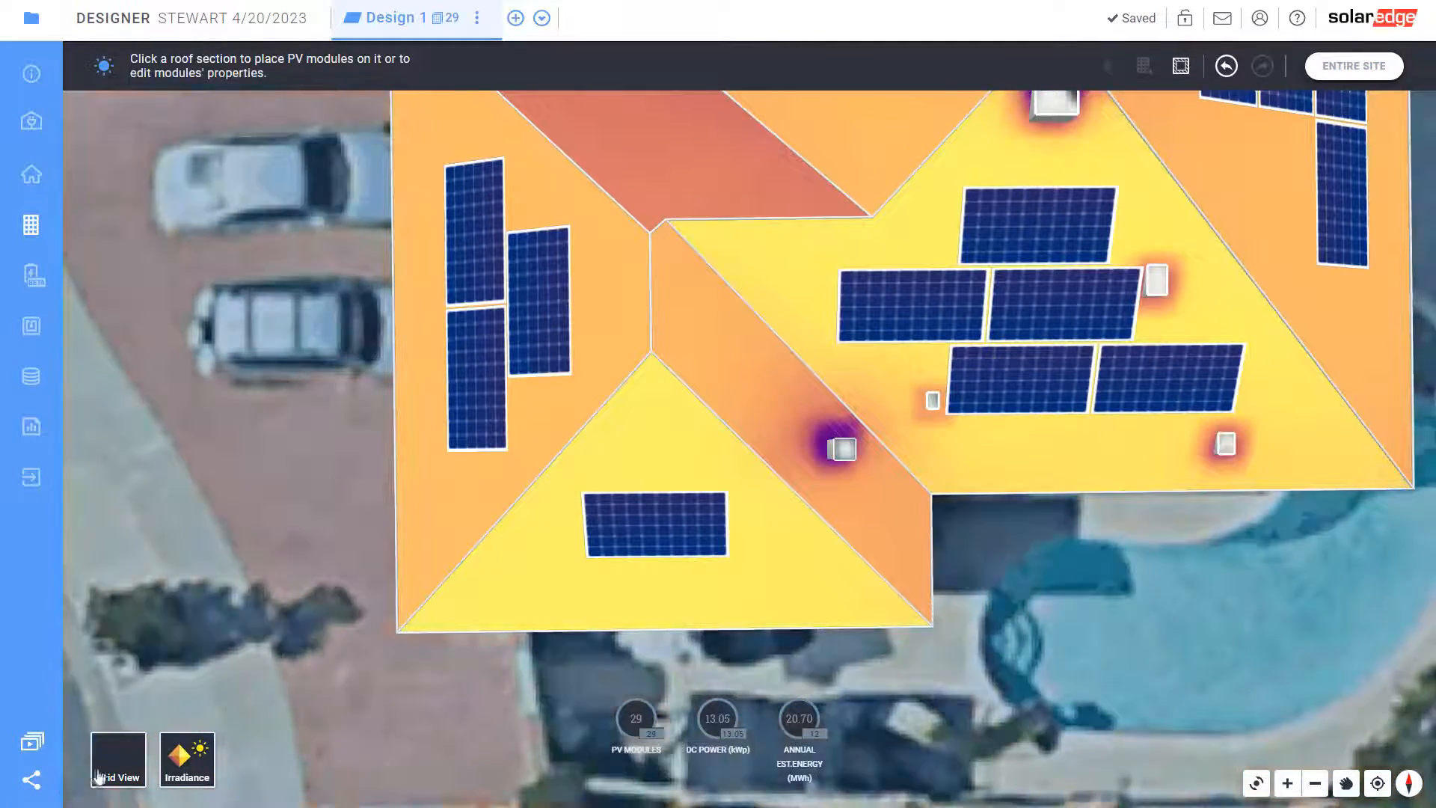
Hide the irradiance heatmap to show the whole house with its 29 modules on the satellite view
click(183, 755)
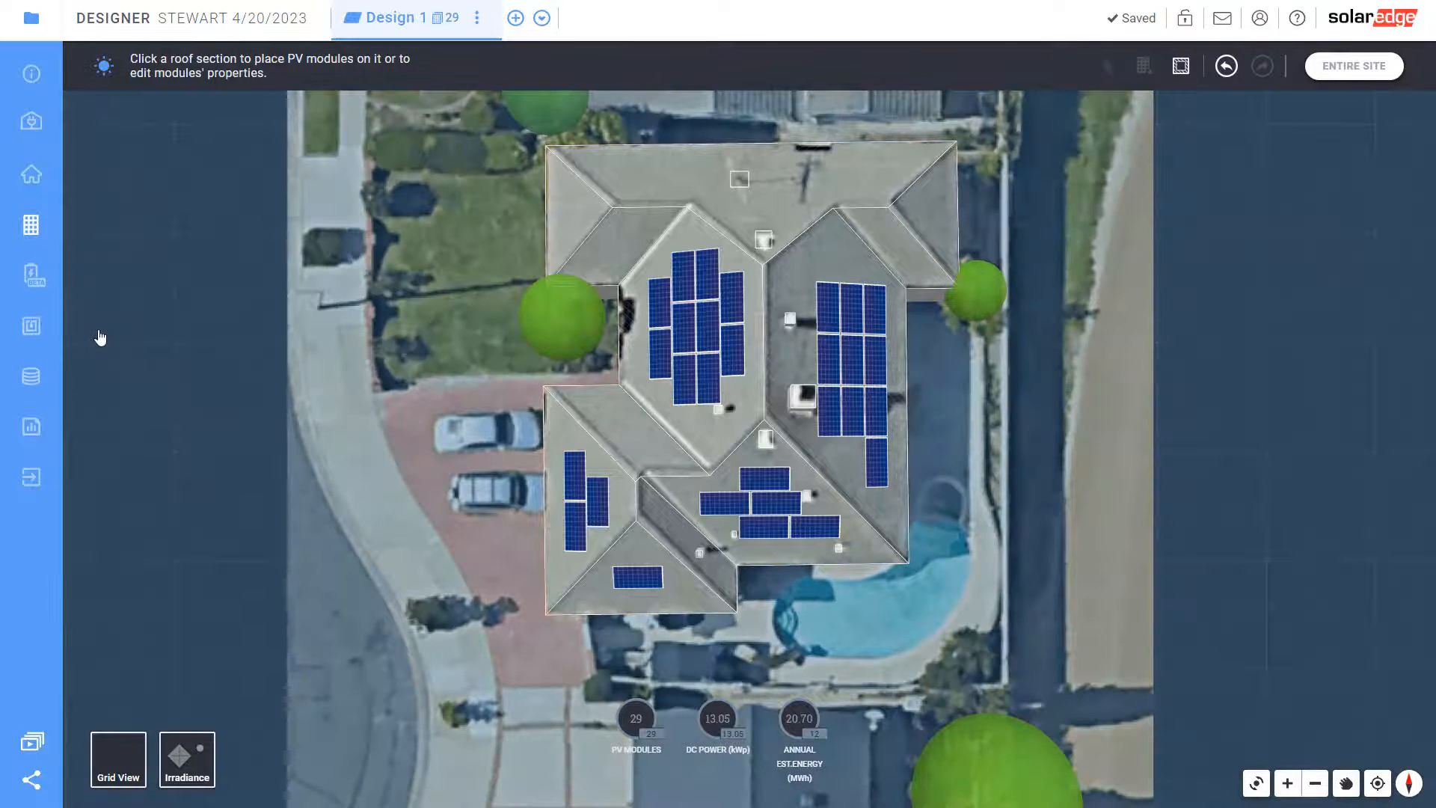
Move past the storage page to the Electrical Design page proposing one SE10000A-US inverter at 125% oversizing
click(31, 276)
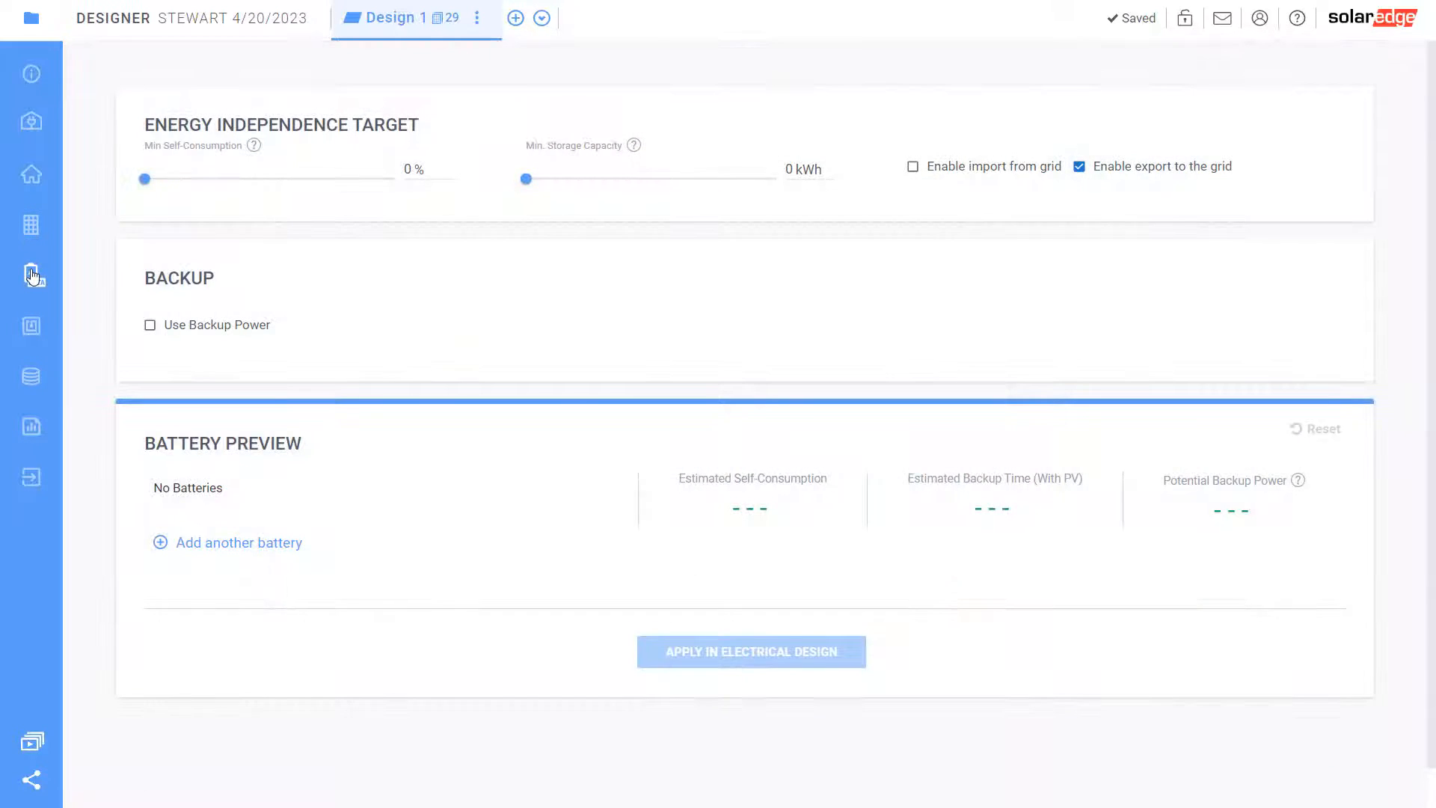
click(32, 326)
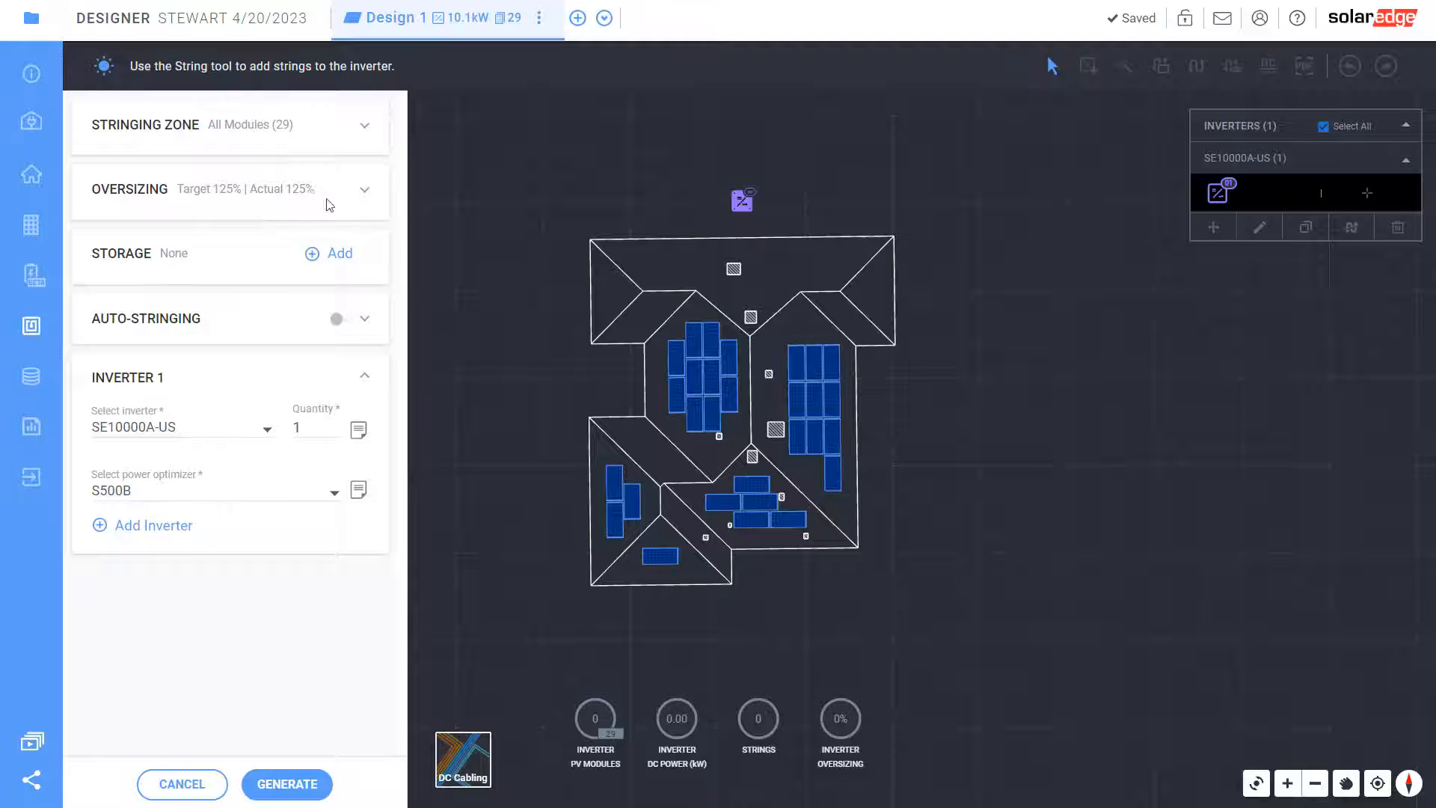
Set the oversizing target to 142%
click(364, 190)
drag(198, 231, 276, 240)
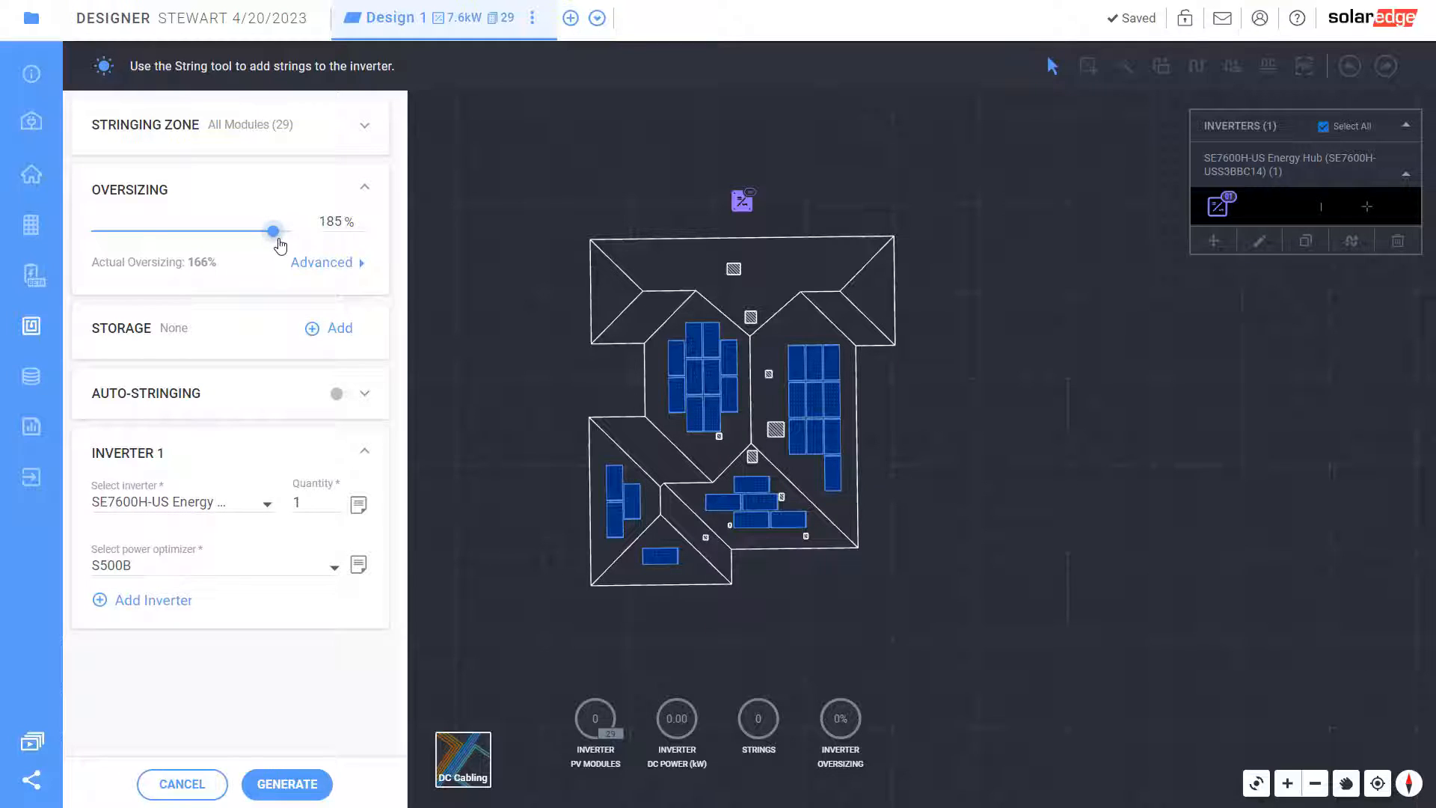
drag(275, 233, 217, 241)
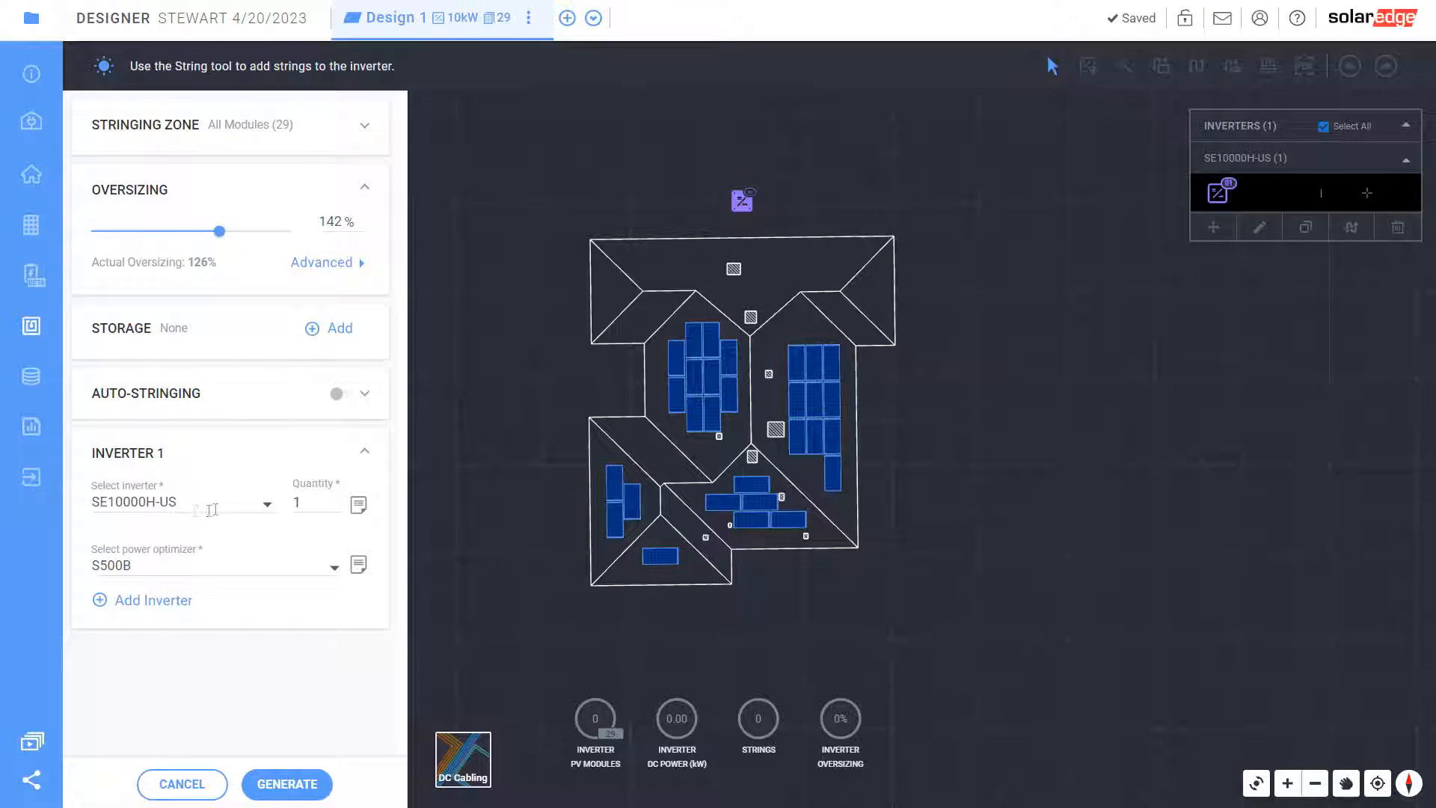
Choose the SE10000H-US Energy Hub inverter with S500B optimizers and generate the electrical design
click(267, 505)
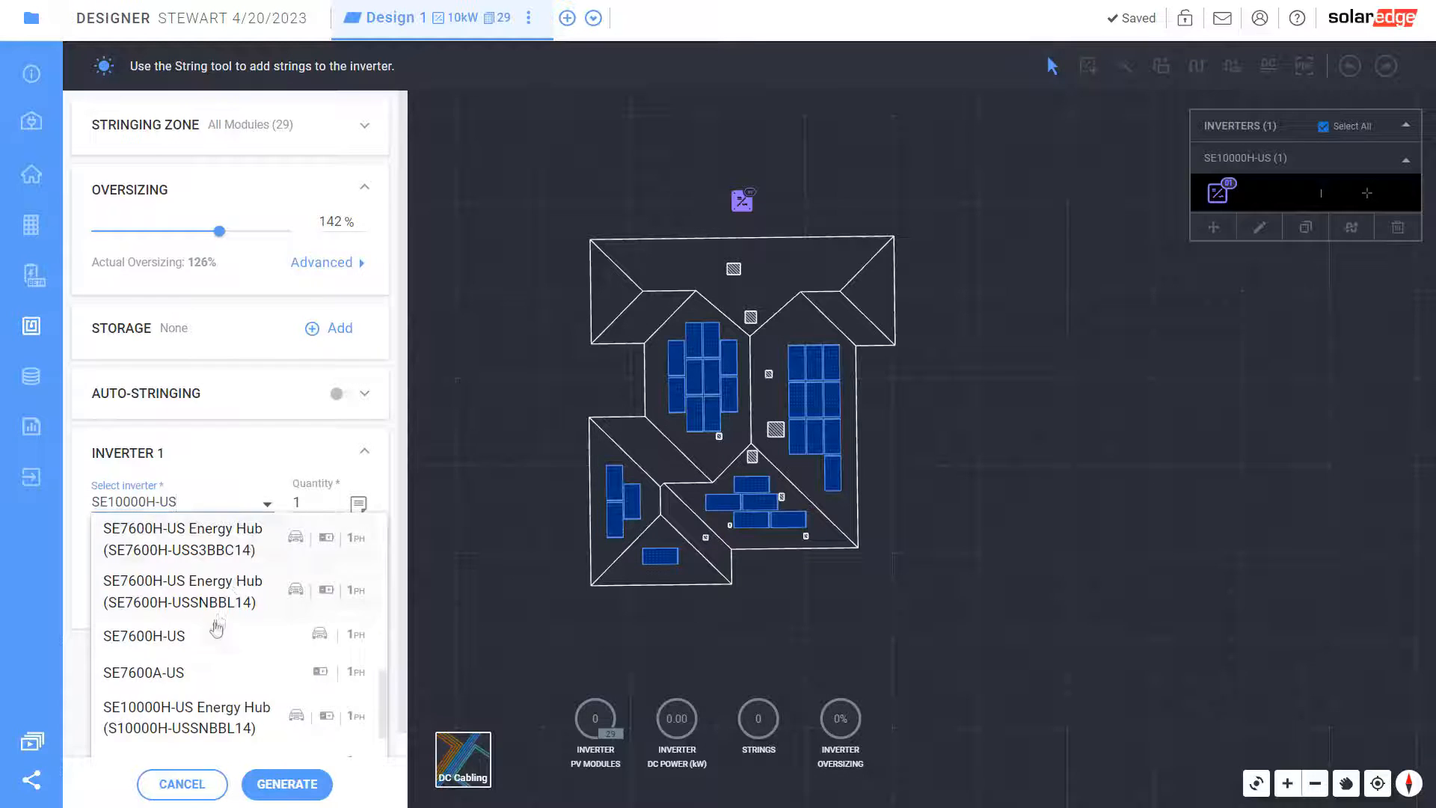
scroll(217, 628, down, 1)
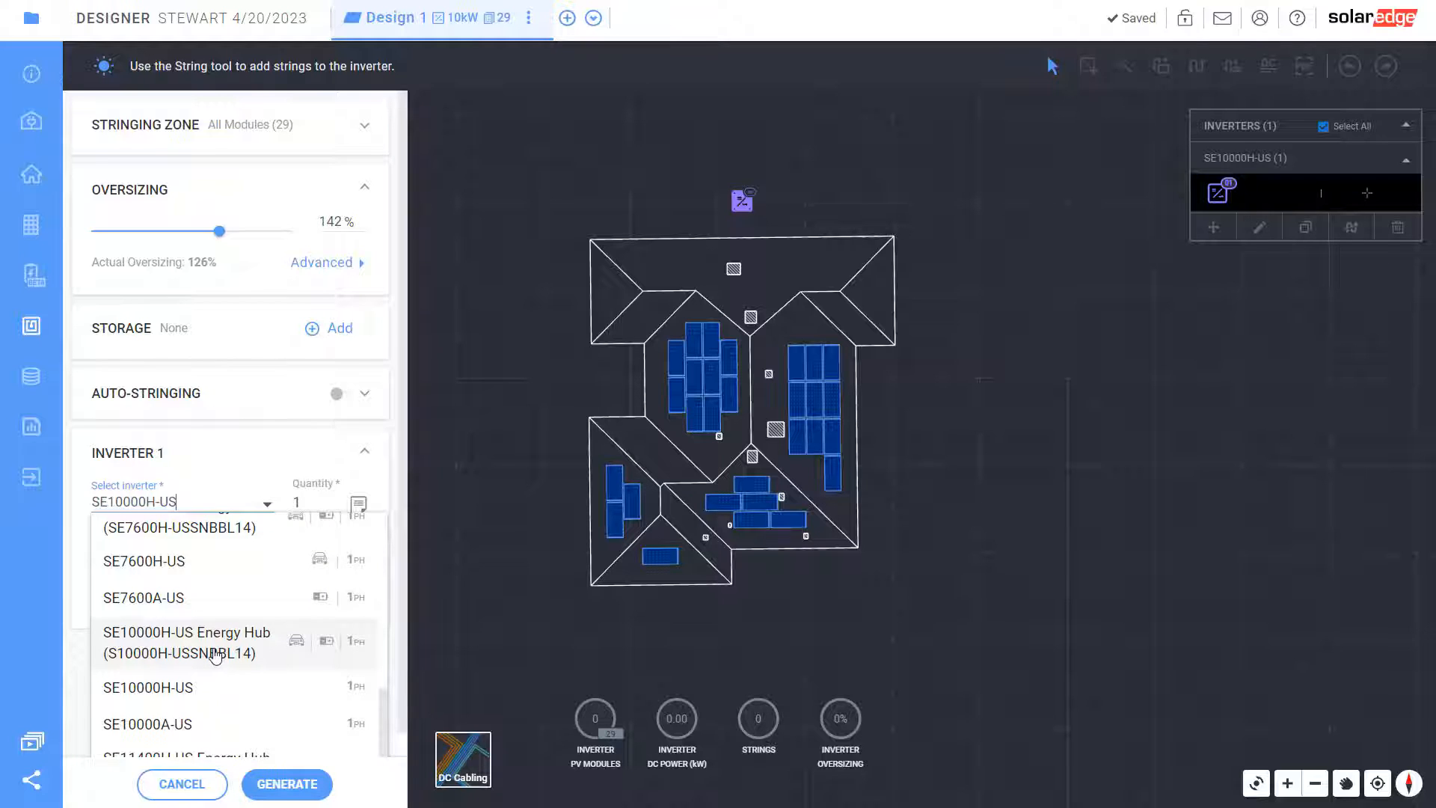
click(217, 651)
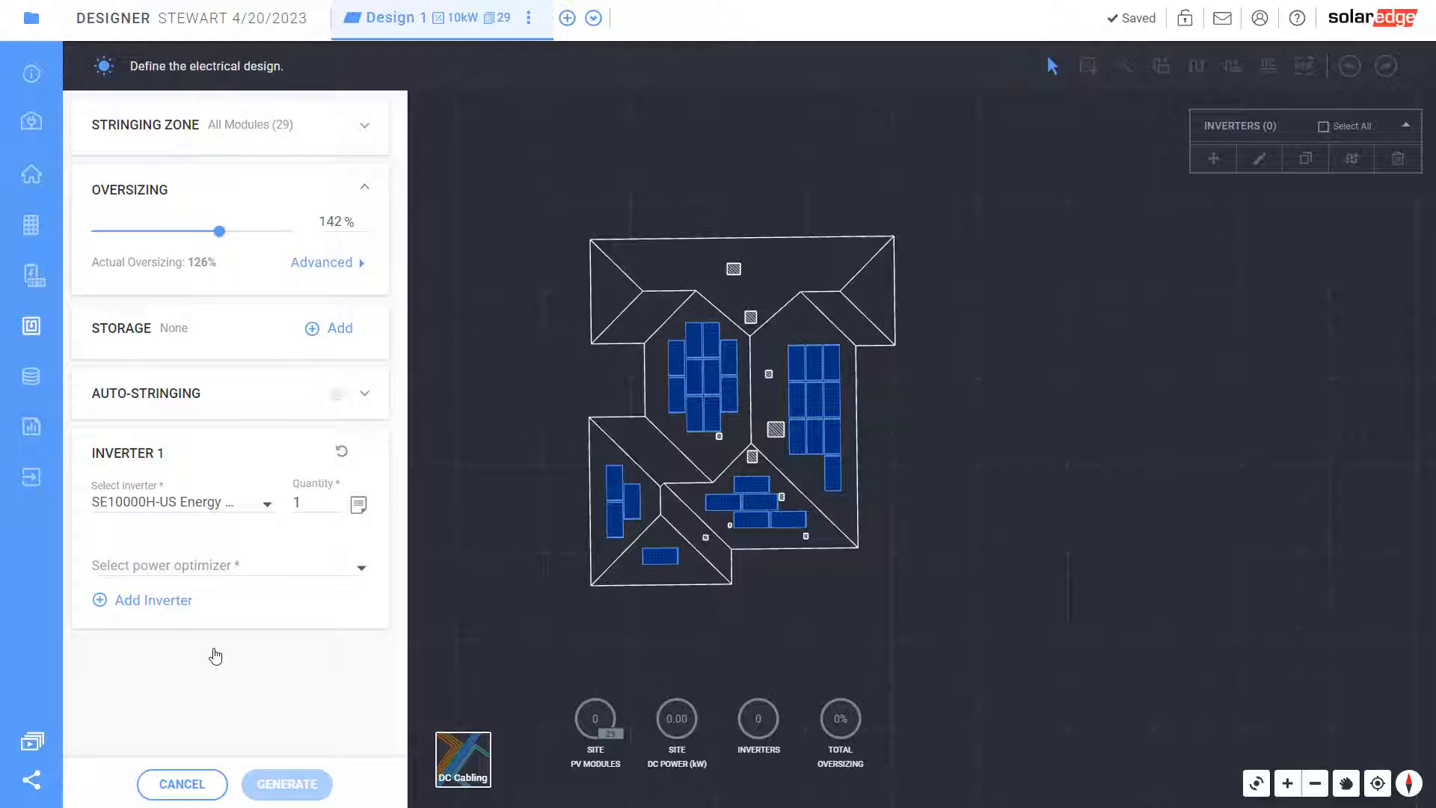
click(227, 569)
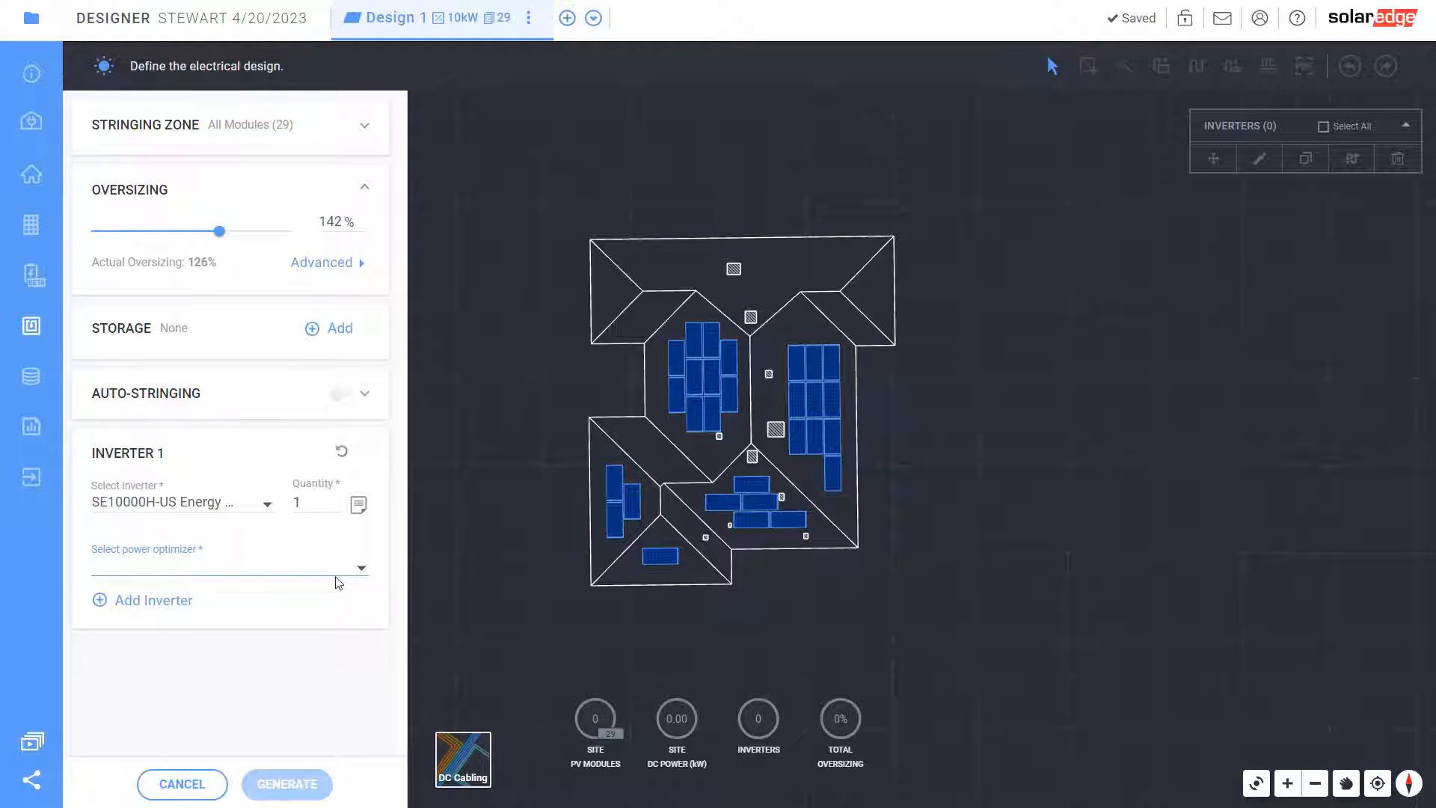
click(361, 567)
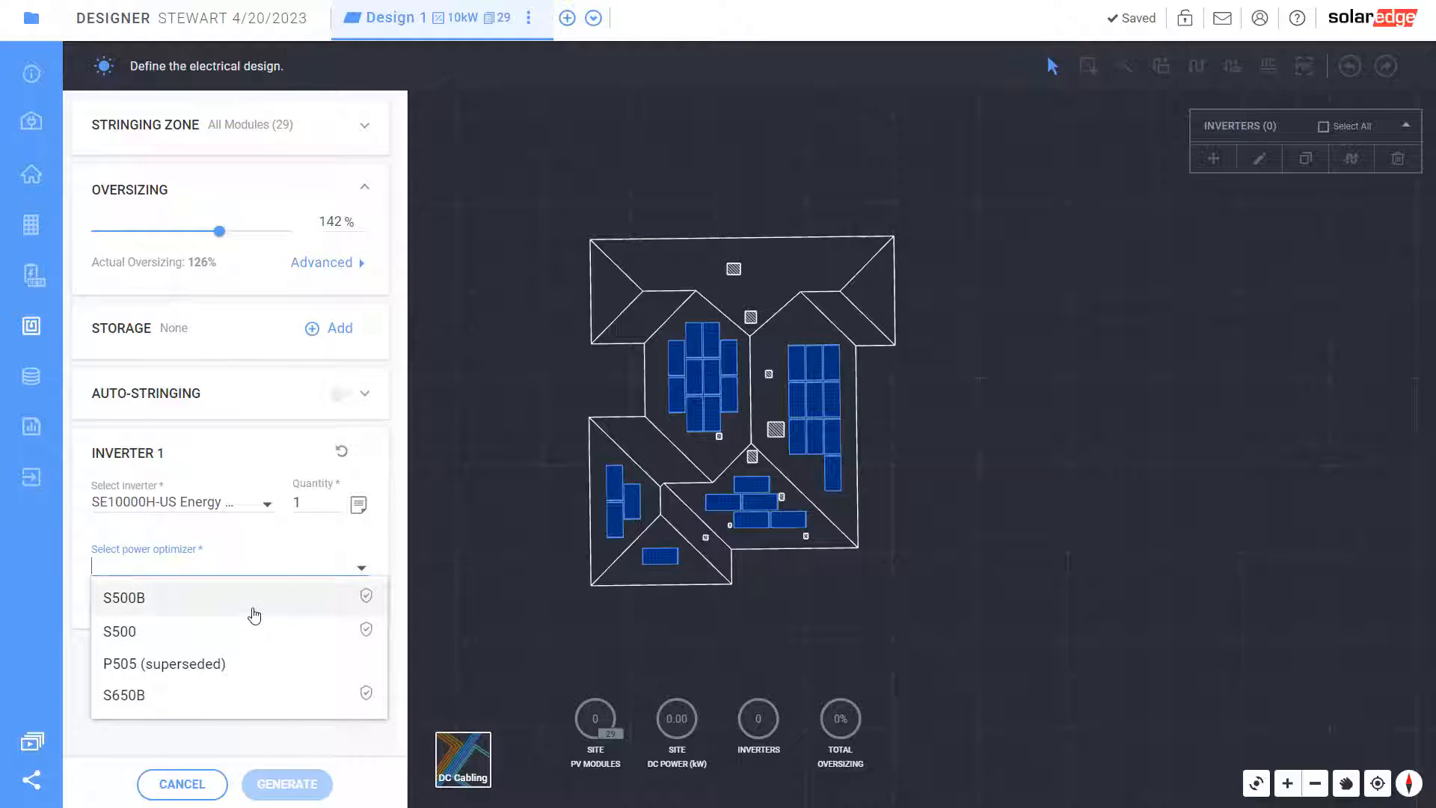
click(255, 606)
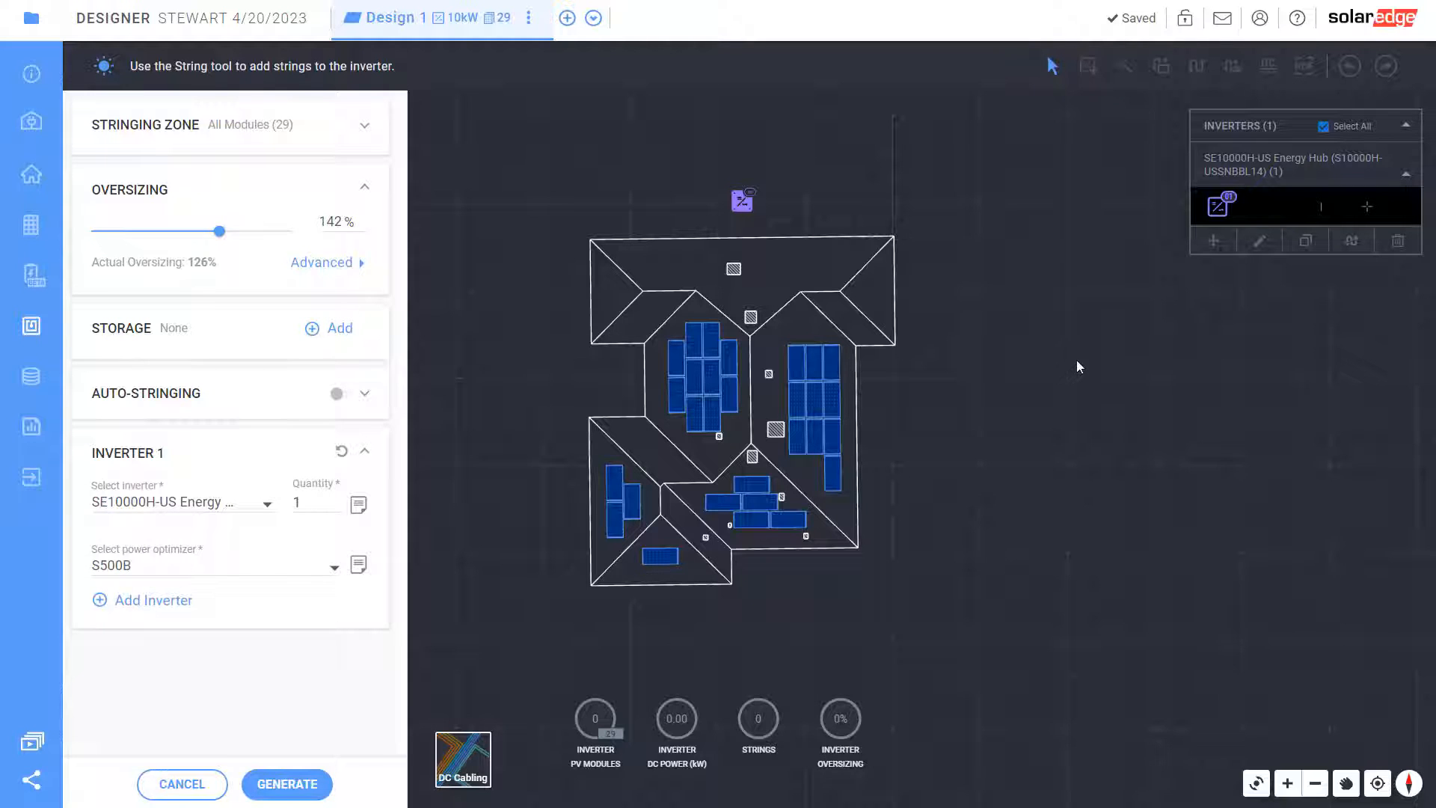
click(283, 784)
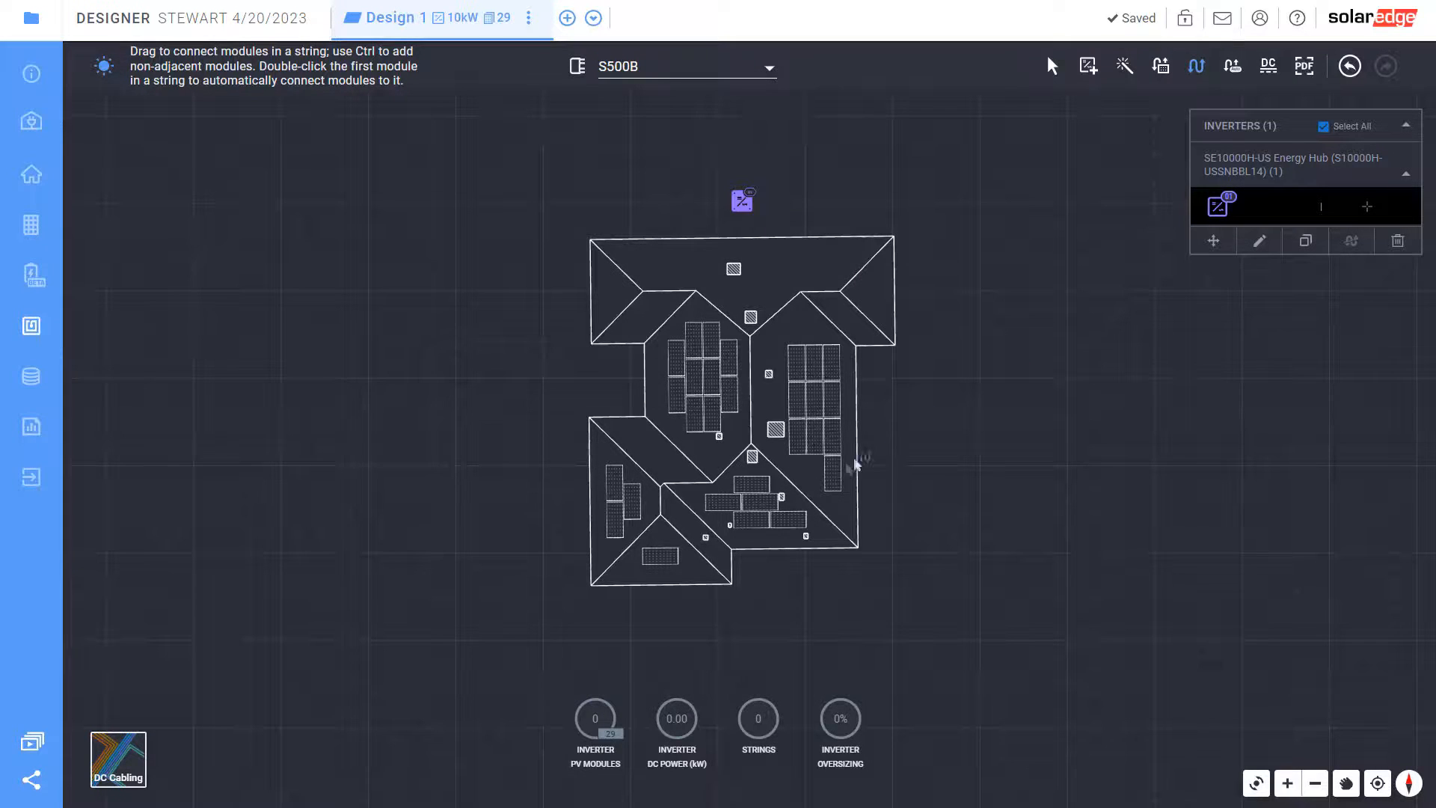
Wire the modules into three strings and open the Bill of Materials totalling $58,725.00
scroll(823, 472, up, 2)
scroll(822, 471, up, 1)
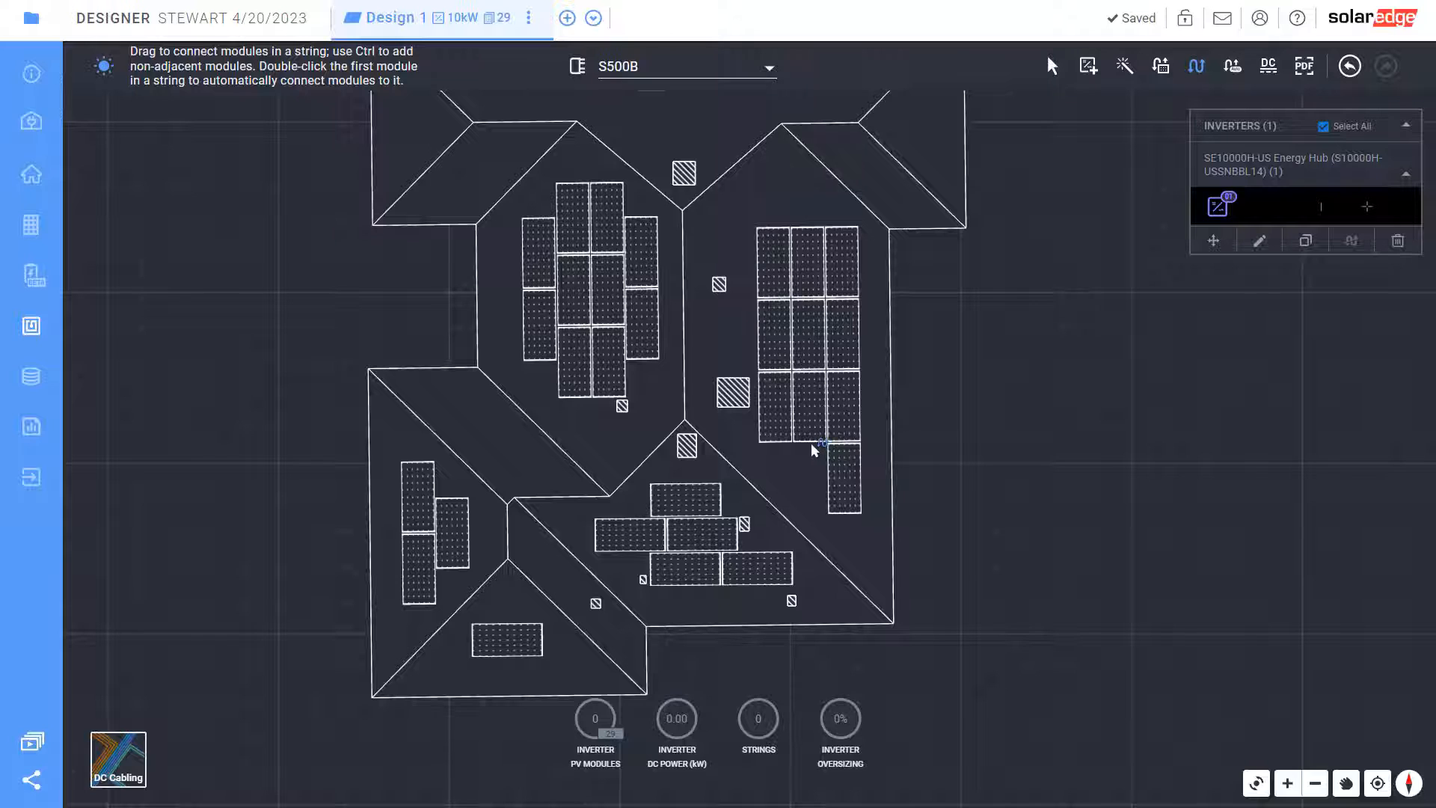
mouse_move(849, 454)
mouse_down()
mouse_move(843, 270)
mouse_move(809, 270)
mouse_move(810, 410)
mouse_move(776, 409)
mouse_move(780, 288)
mouse_up()
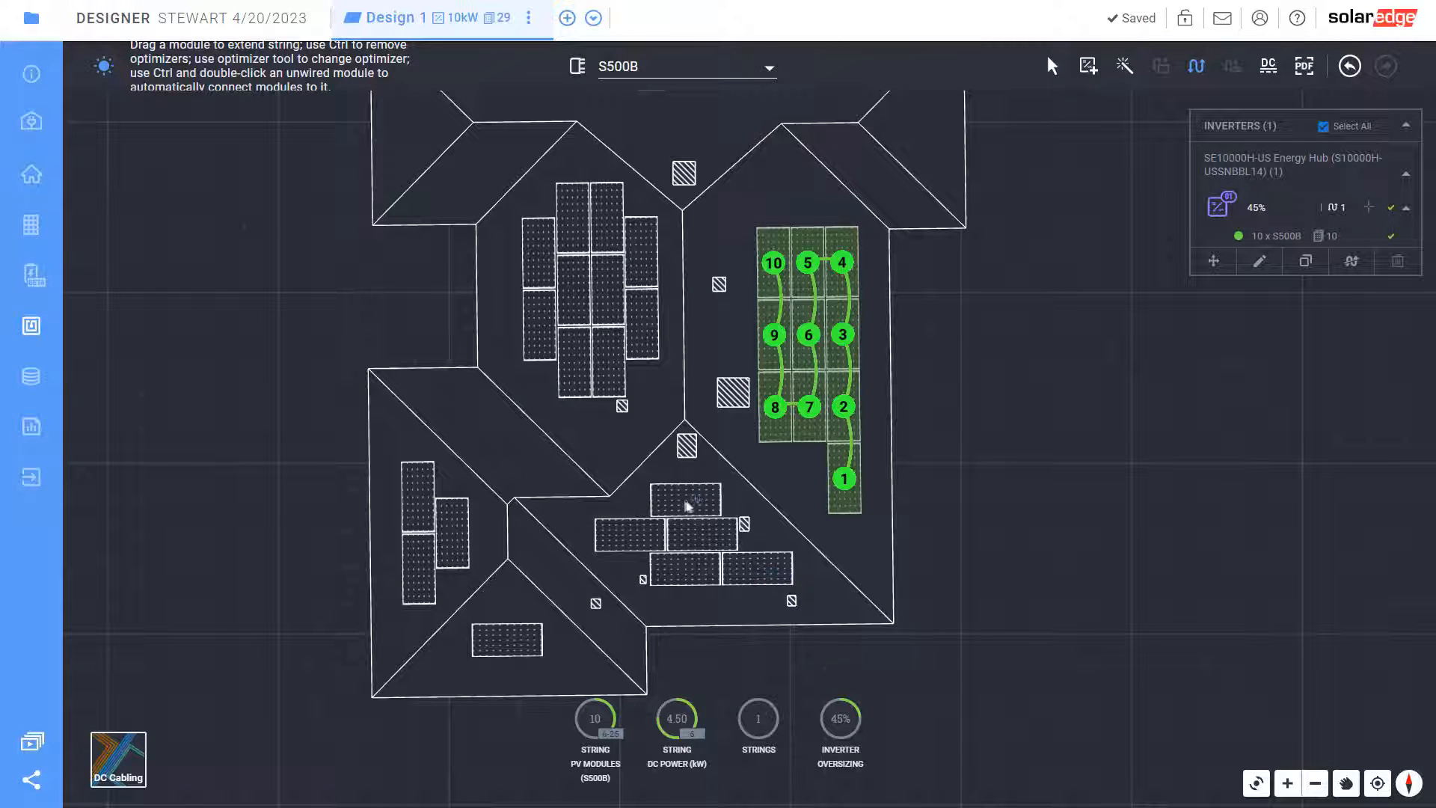
mouse_move(686, 501)
mouse_down()
mouse_move(634, 534)
mouse_move(703, 537)
mouse_move(752, 576)
mouse_move(508, 643)
mouse_move(446, 612)
mouse_move(419, 572)
mouse_move(450, 533)
mouse_move(426, 511)
mouse_up()
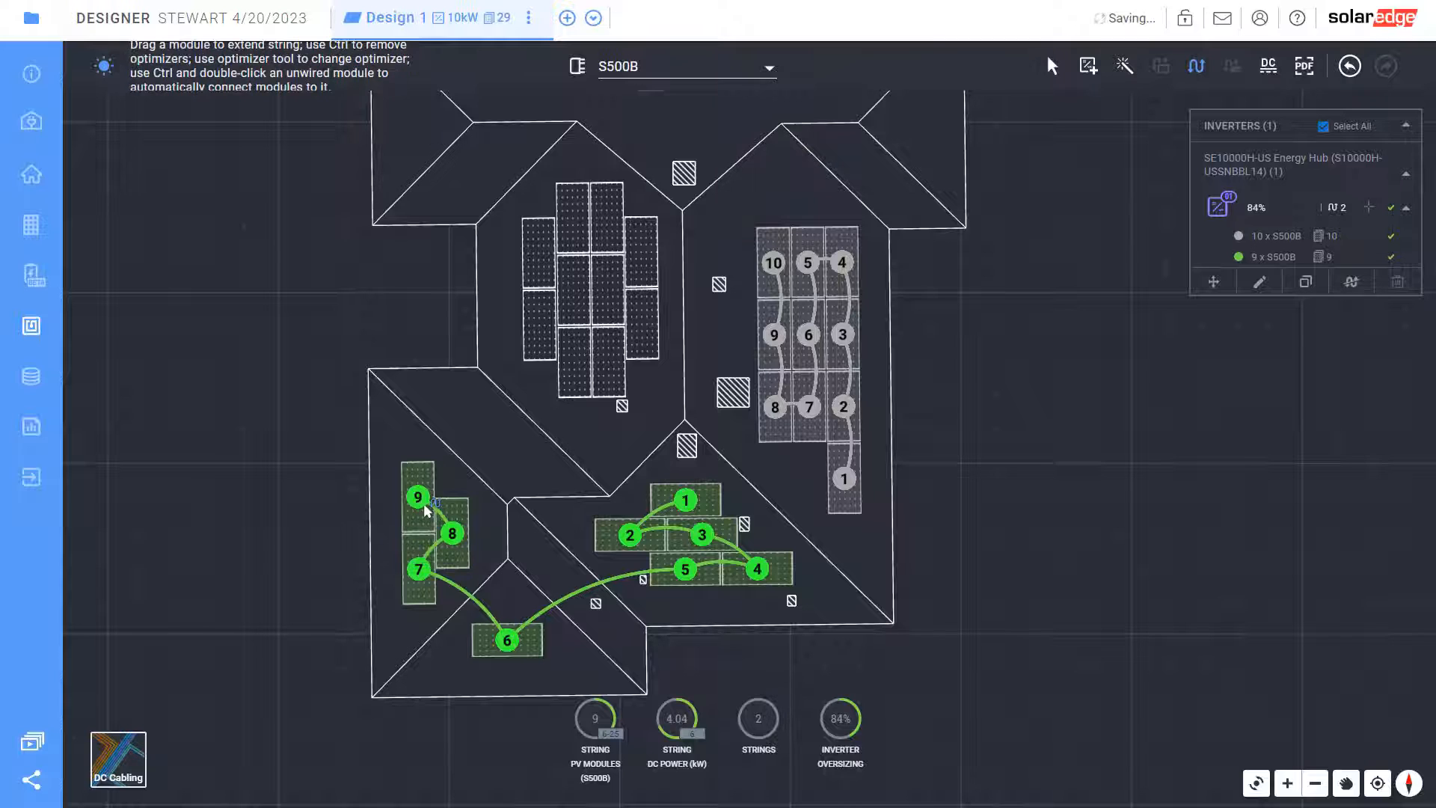
mouse_move(641, 243)
mouse_down()
mouse_move(641, 323)
mouse_move(609, 361)
mouse_move(607, 224)
mouse_move(573, 243)
mouse_move(573, 318)
mouse_move(545, 350)
mouse_move(539, 253)
mouse_up()
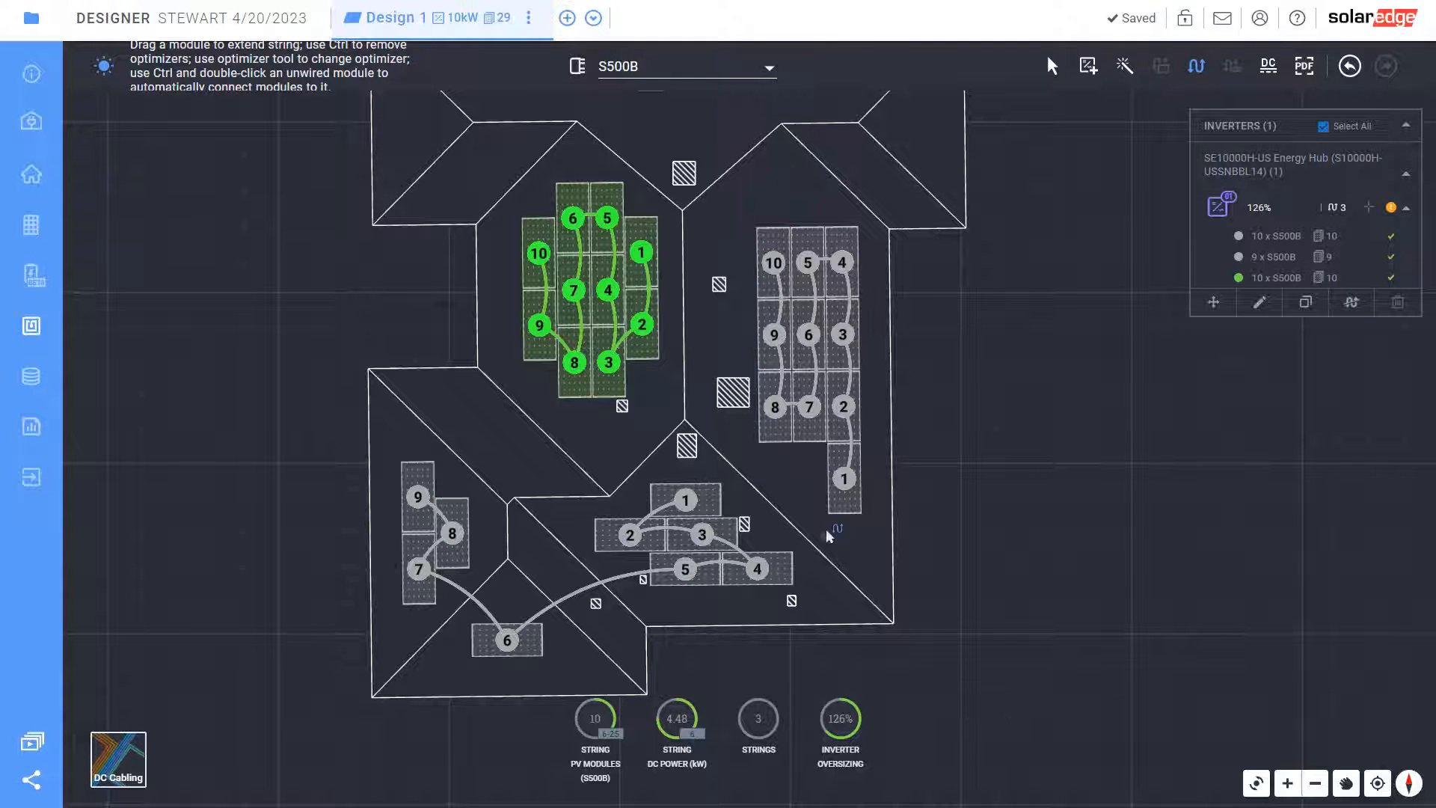
click(31, 375)
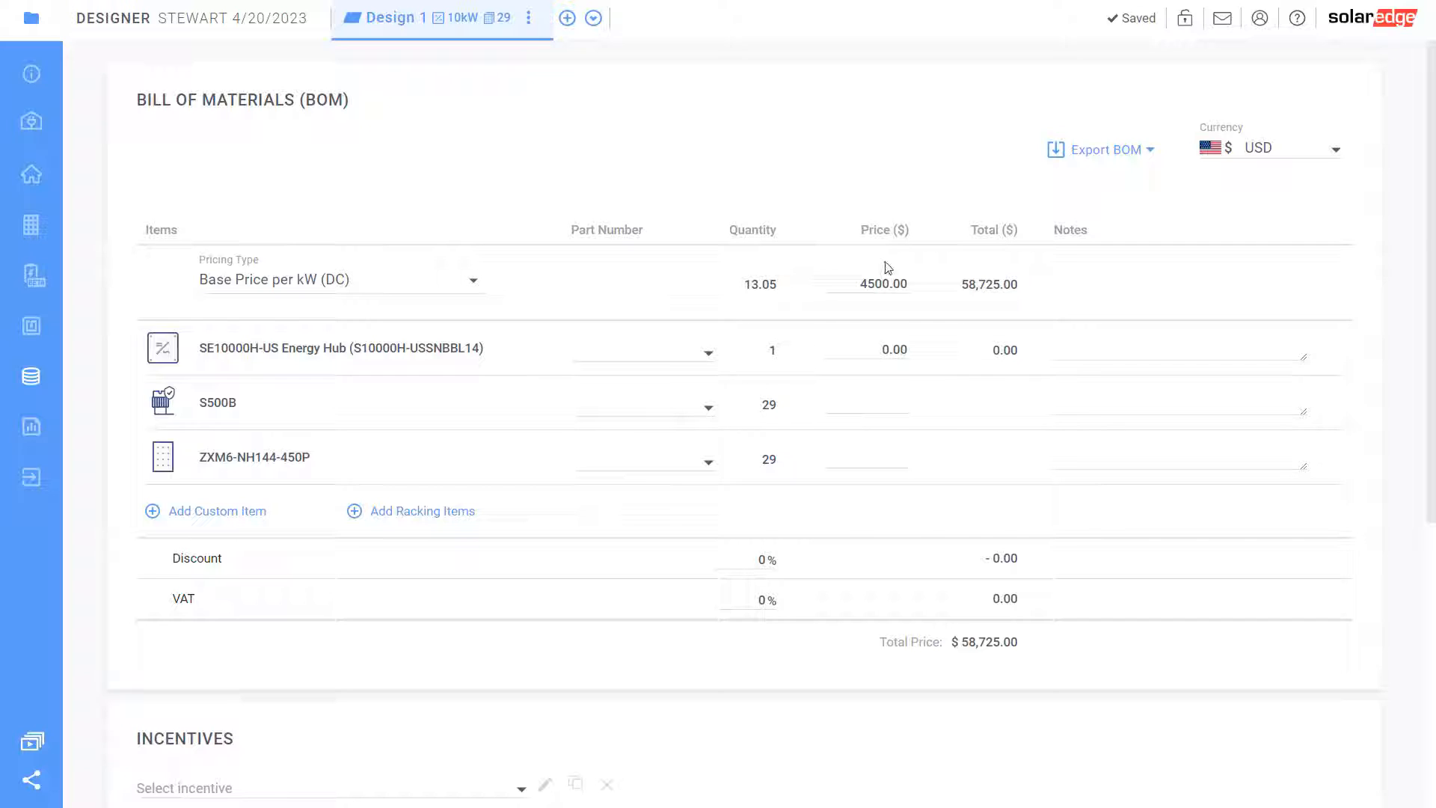
drag(860, 283, 908, 284)
click(893, 358)
drag(875, 353, 921, 359)
click(479, 679)
scroll(407, 631, down, 4)
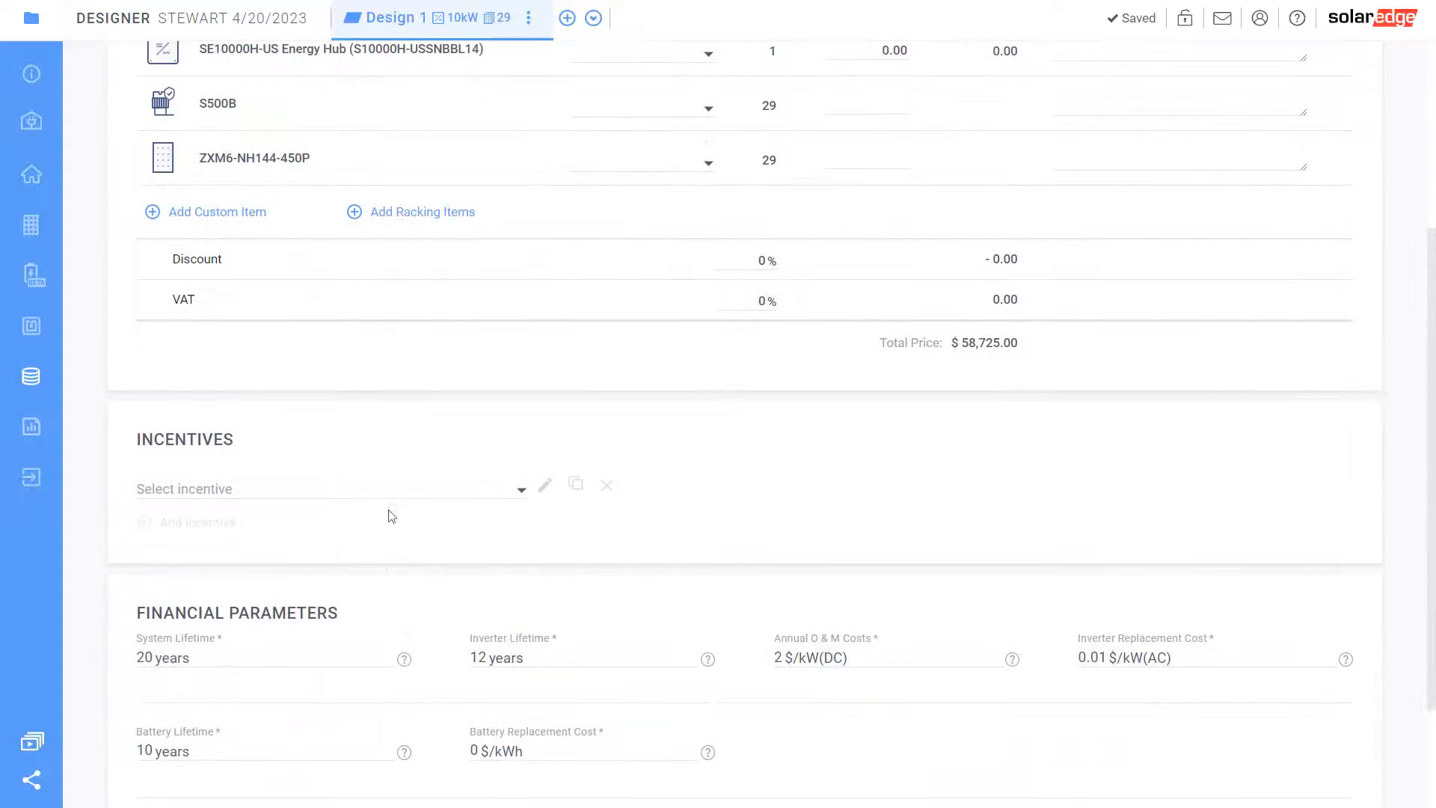
Select the ITC federal tax credit as the design's incentive and review its description
click(392, 493)
click(308, 520)
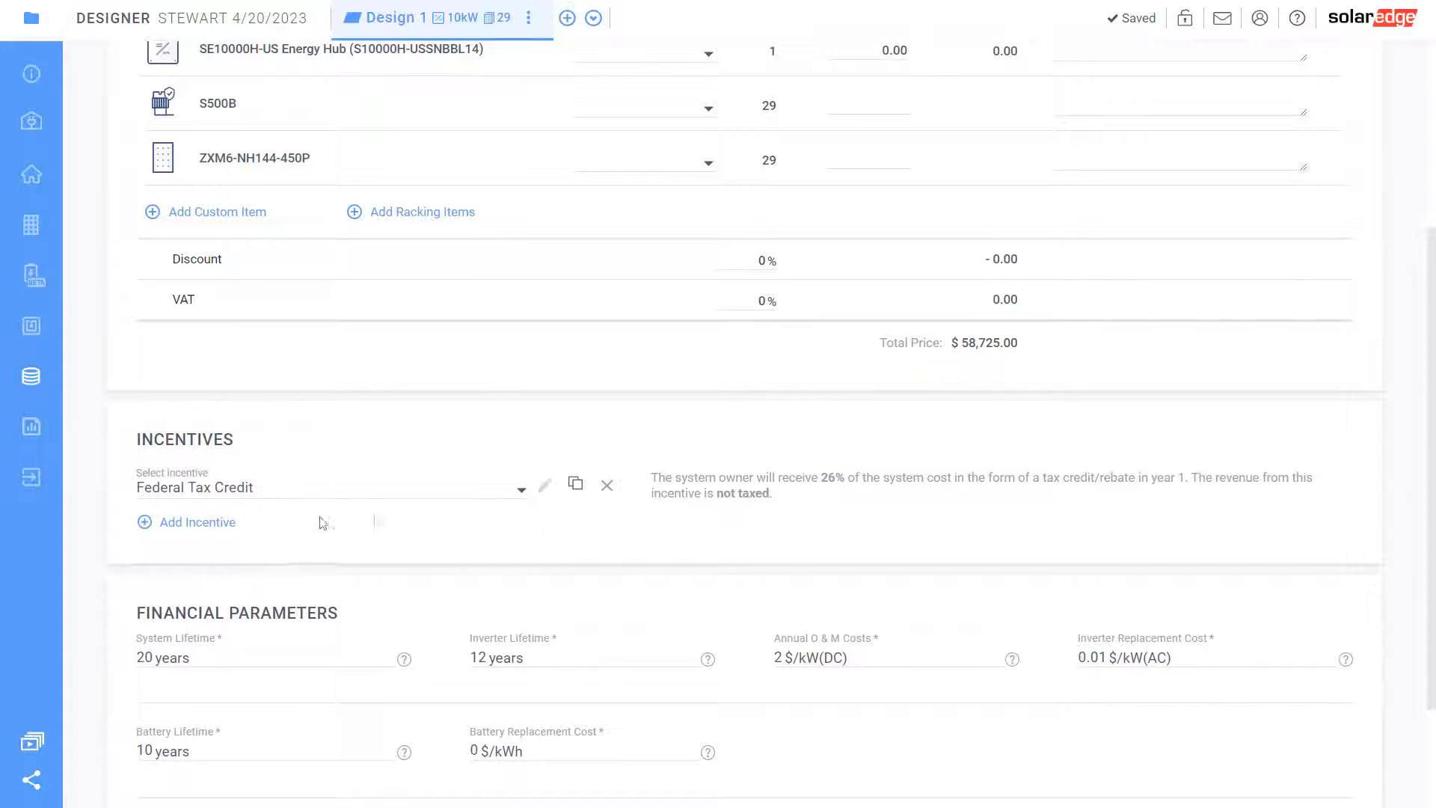
drag(795, 477, 912, 477)
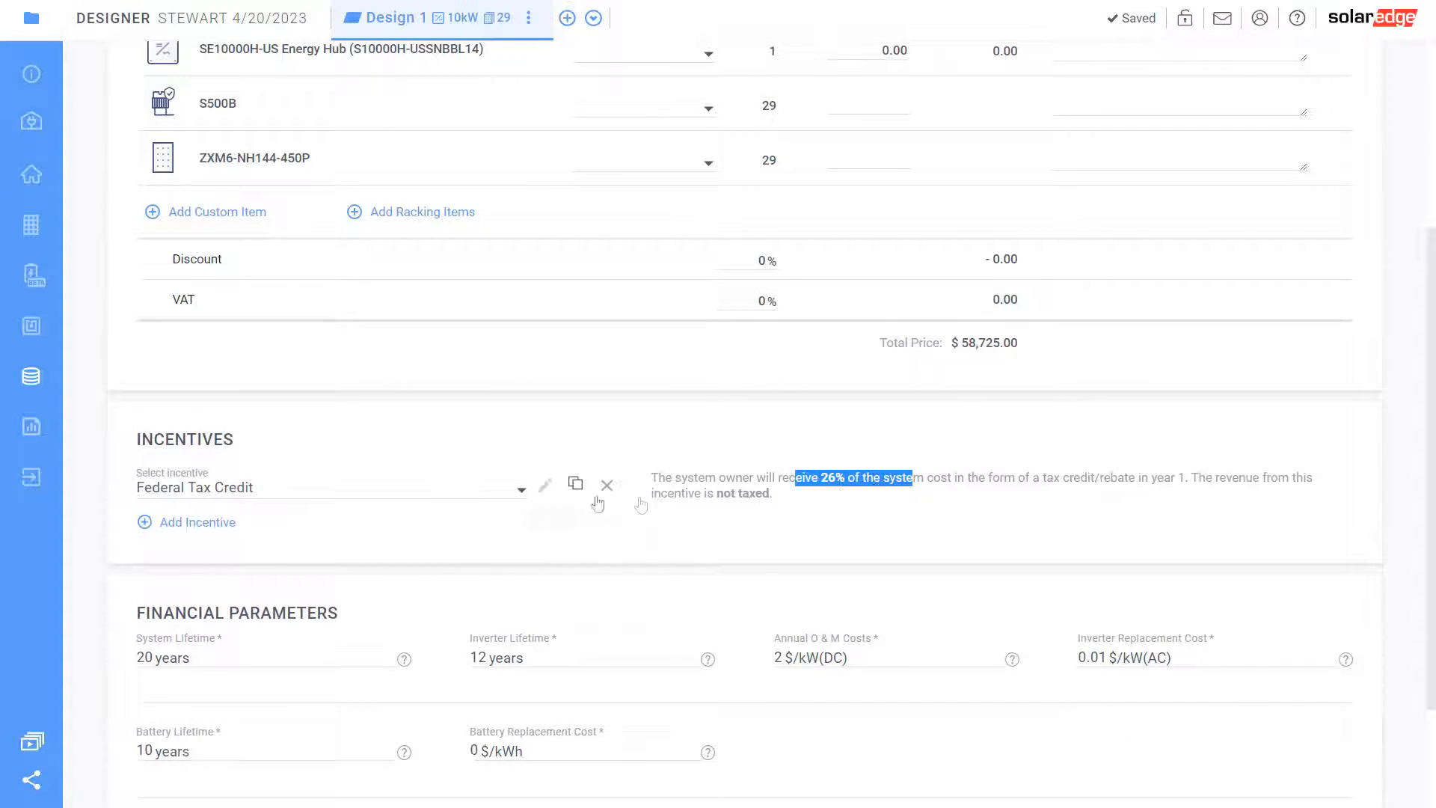
click(510, 494)
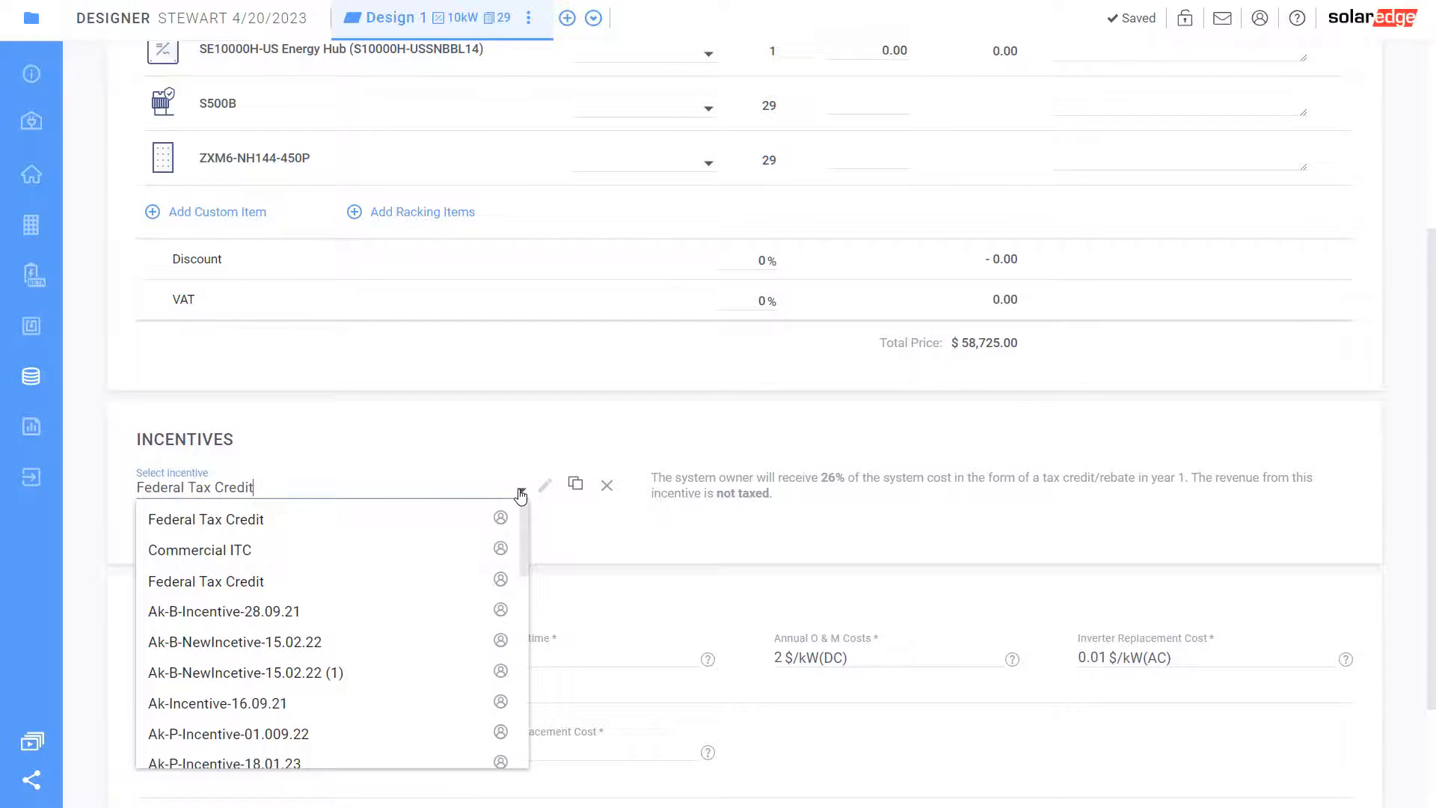
scroll(378, 584, down, 5)
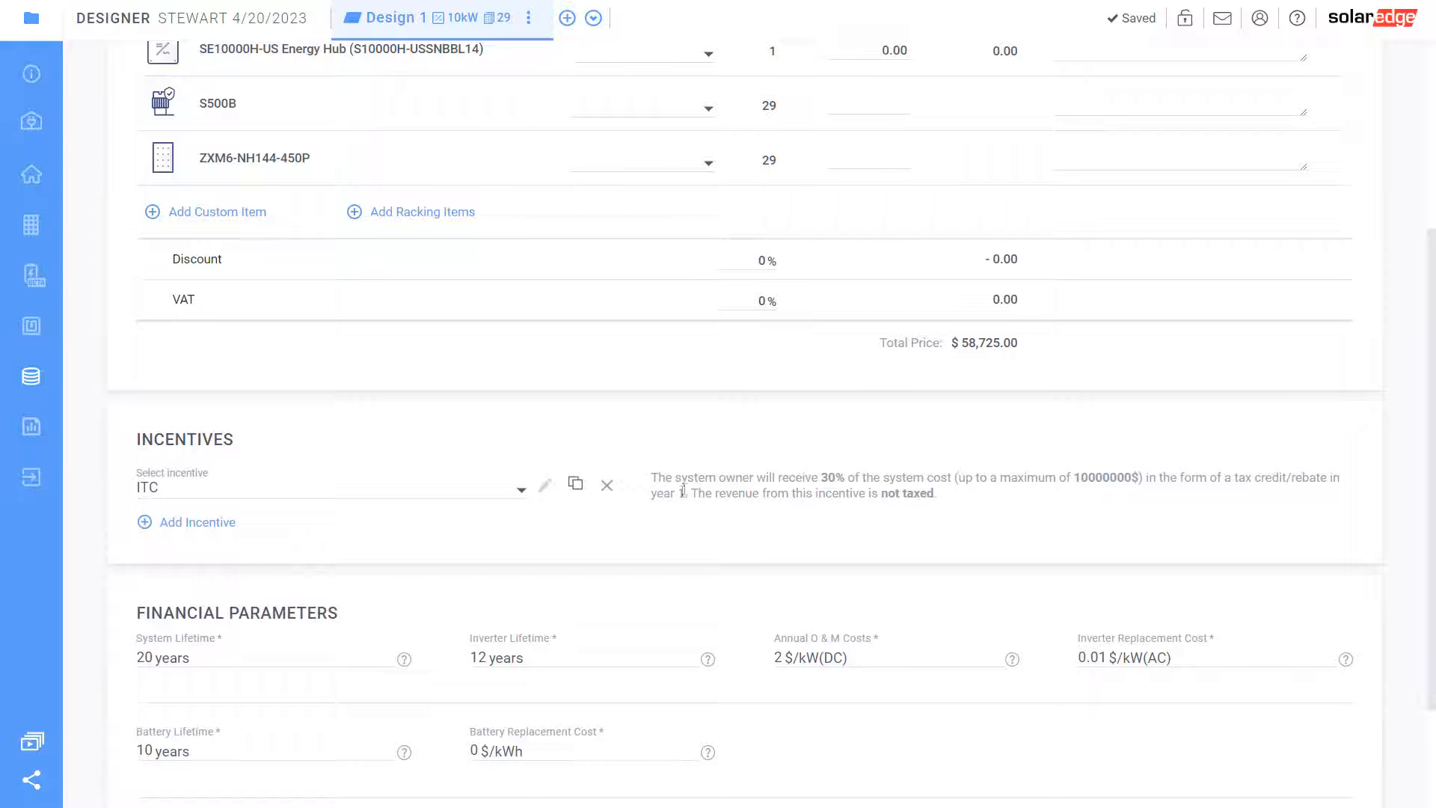
drag(706, 477, 1011, 478)
click(1039, 513)
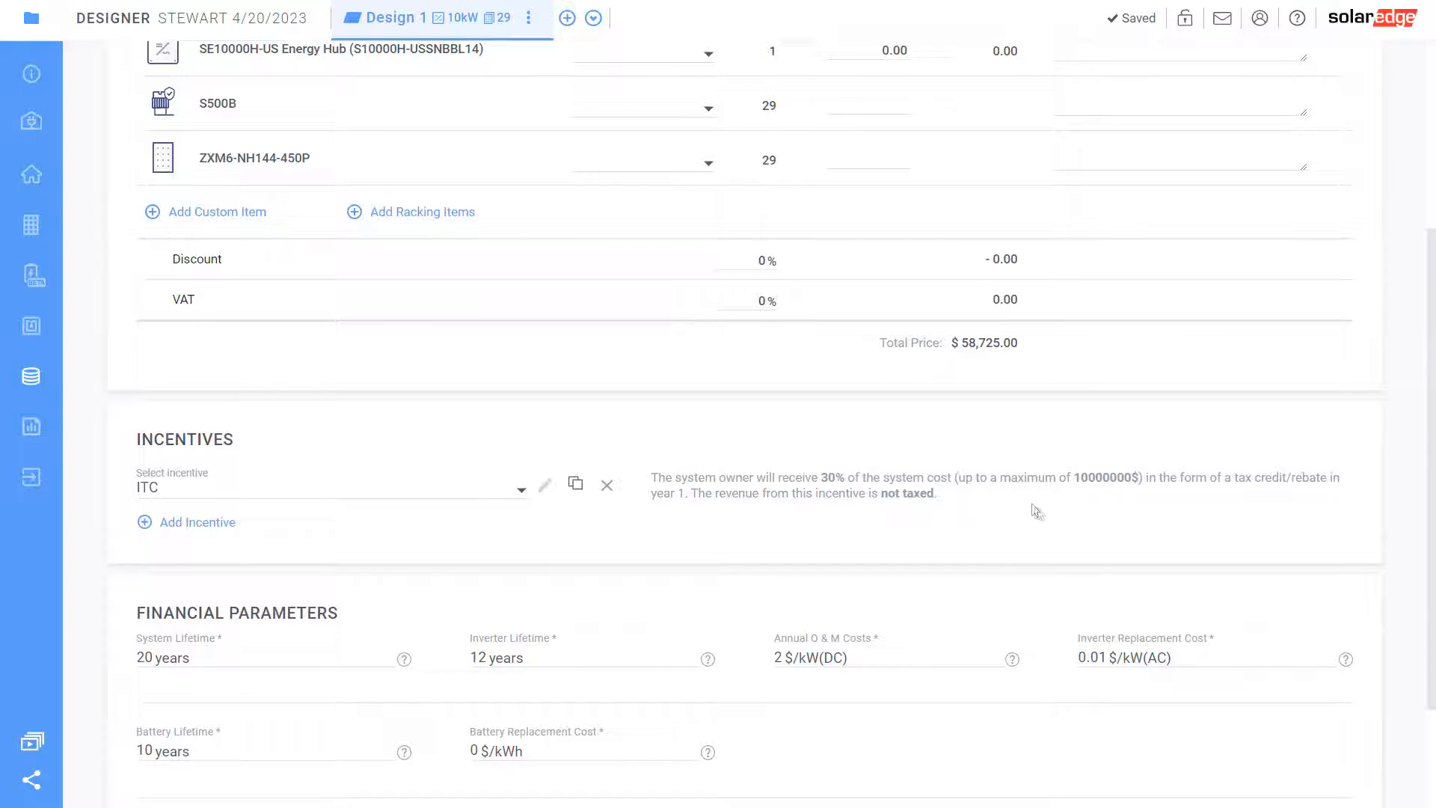
triple_click(845, 486)
click(890, 528)
Try SGIP as a second incentive, remove it again, then open the Project Summary report
click(198, 523)
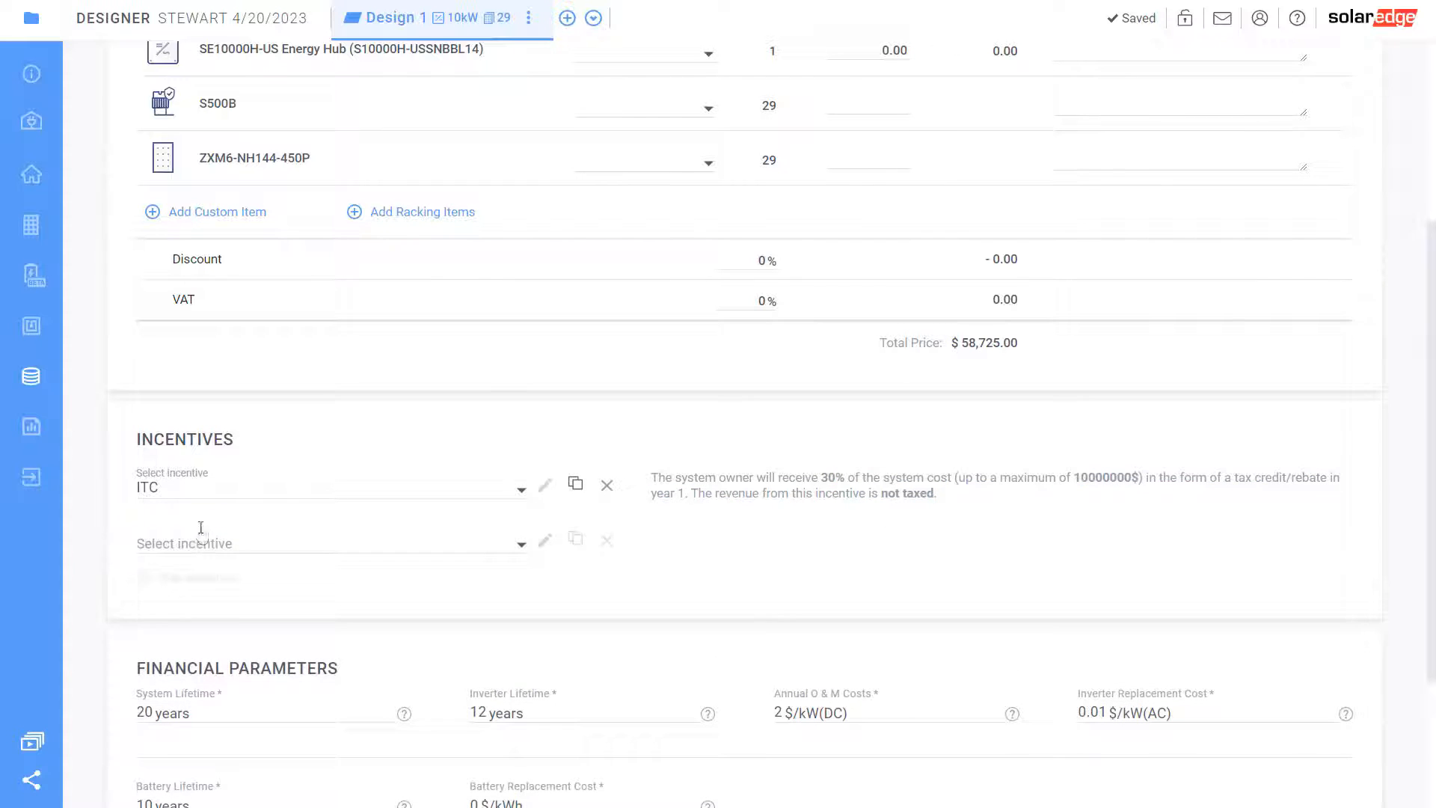
click(190, 543)
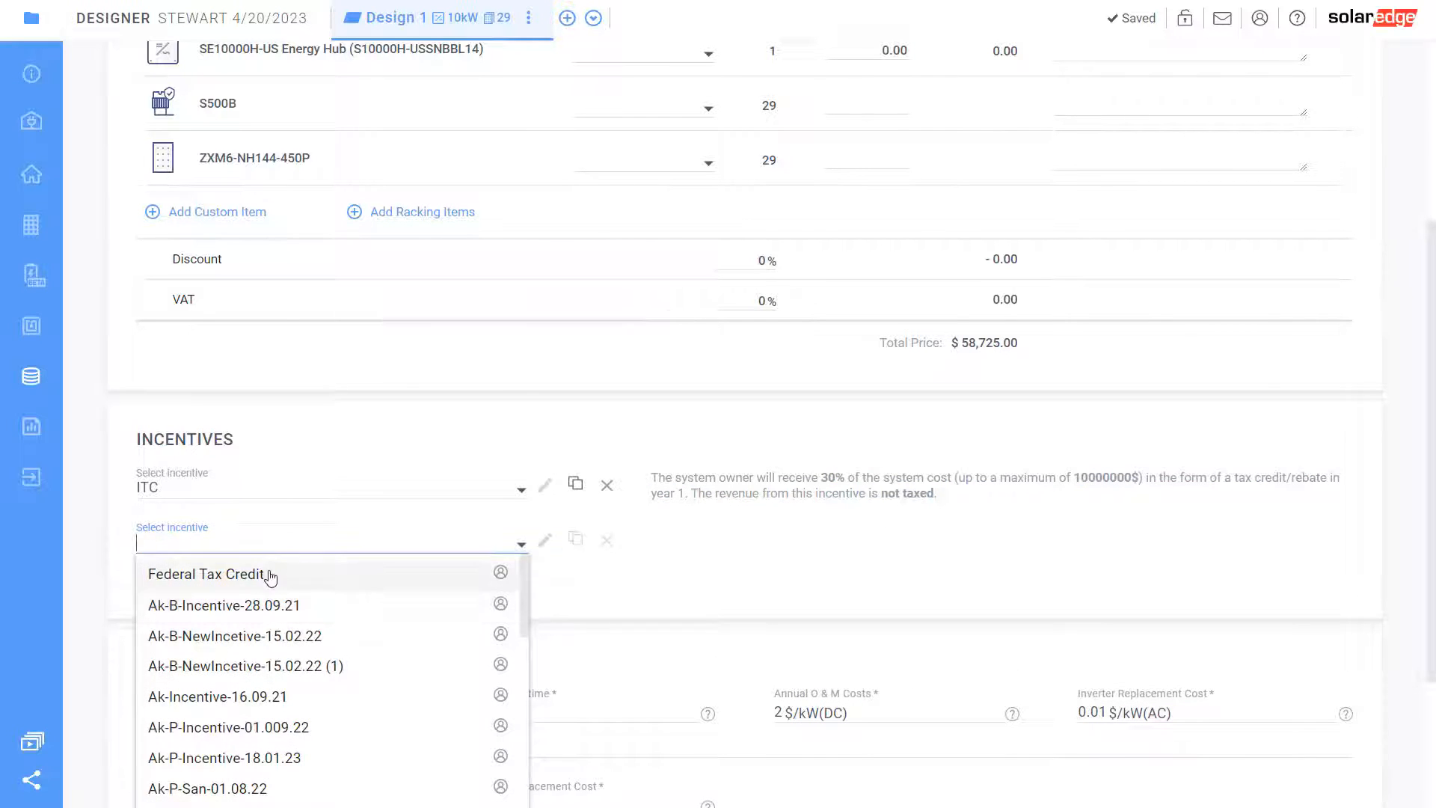
text(sg)
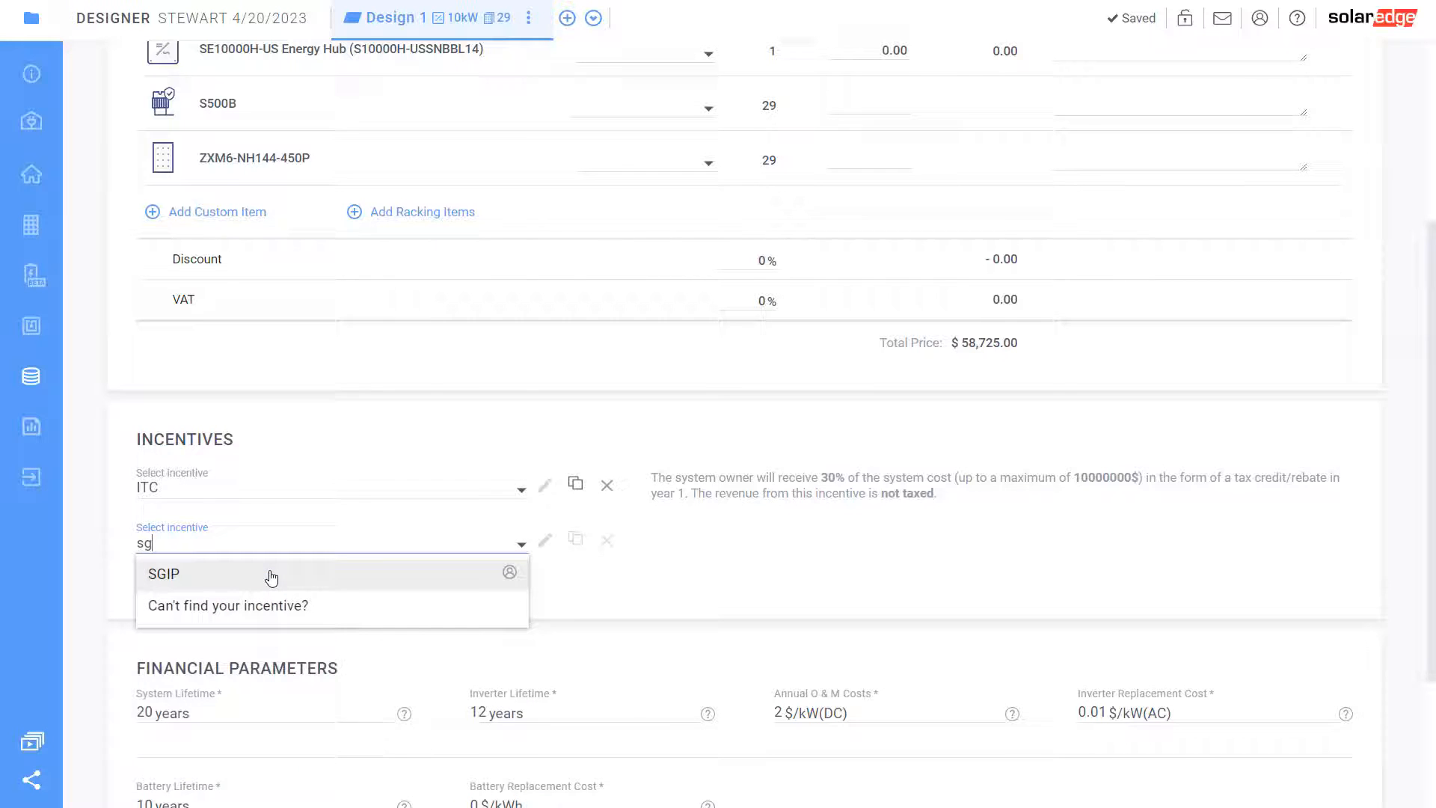
click(271, 575)
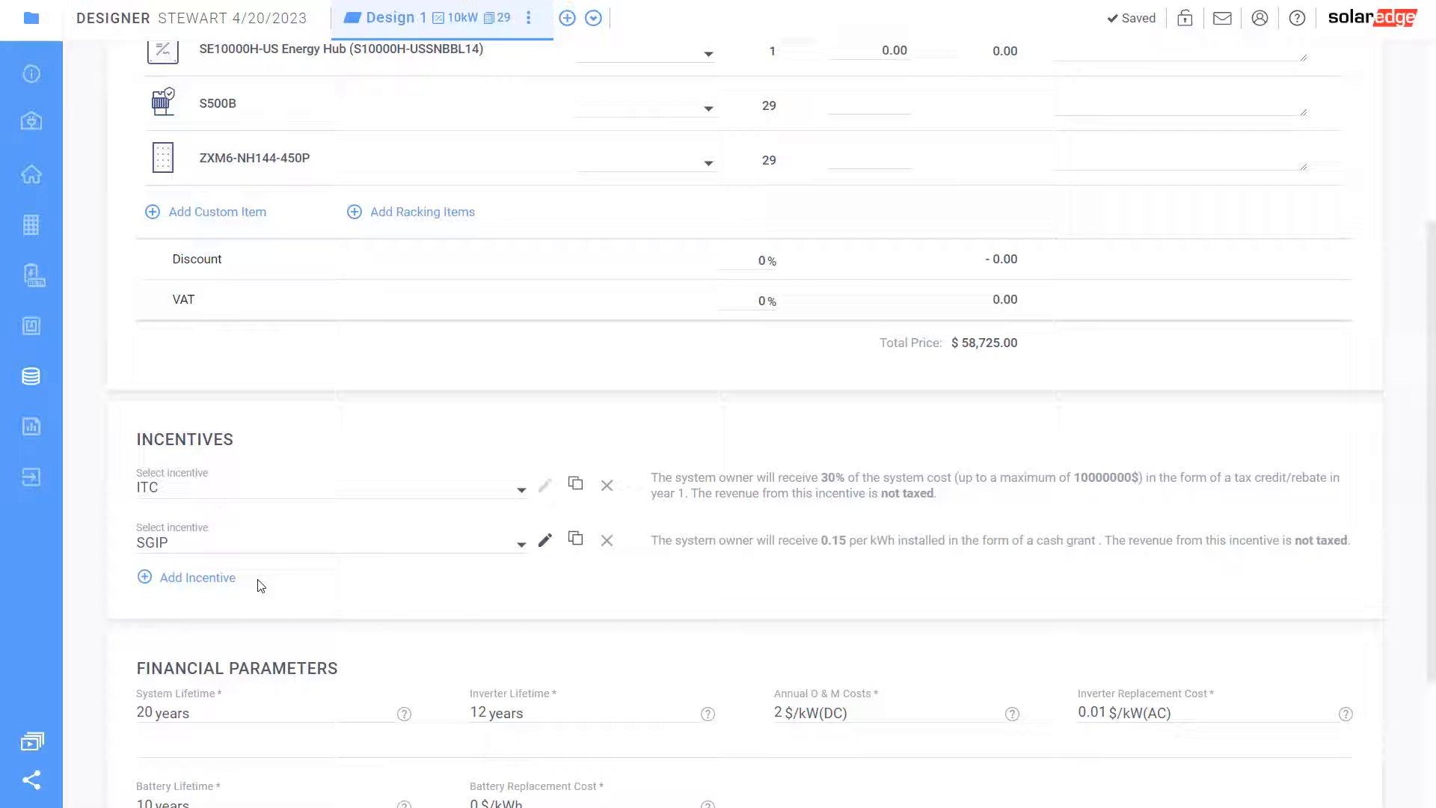
click(607, 540)
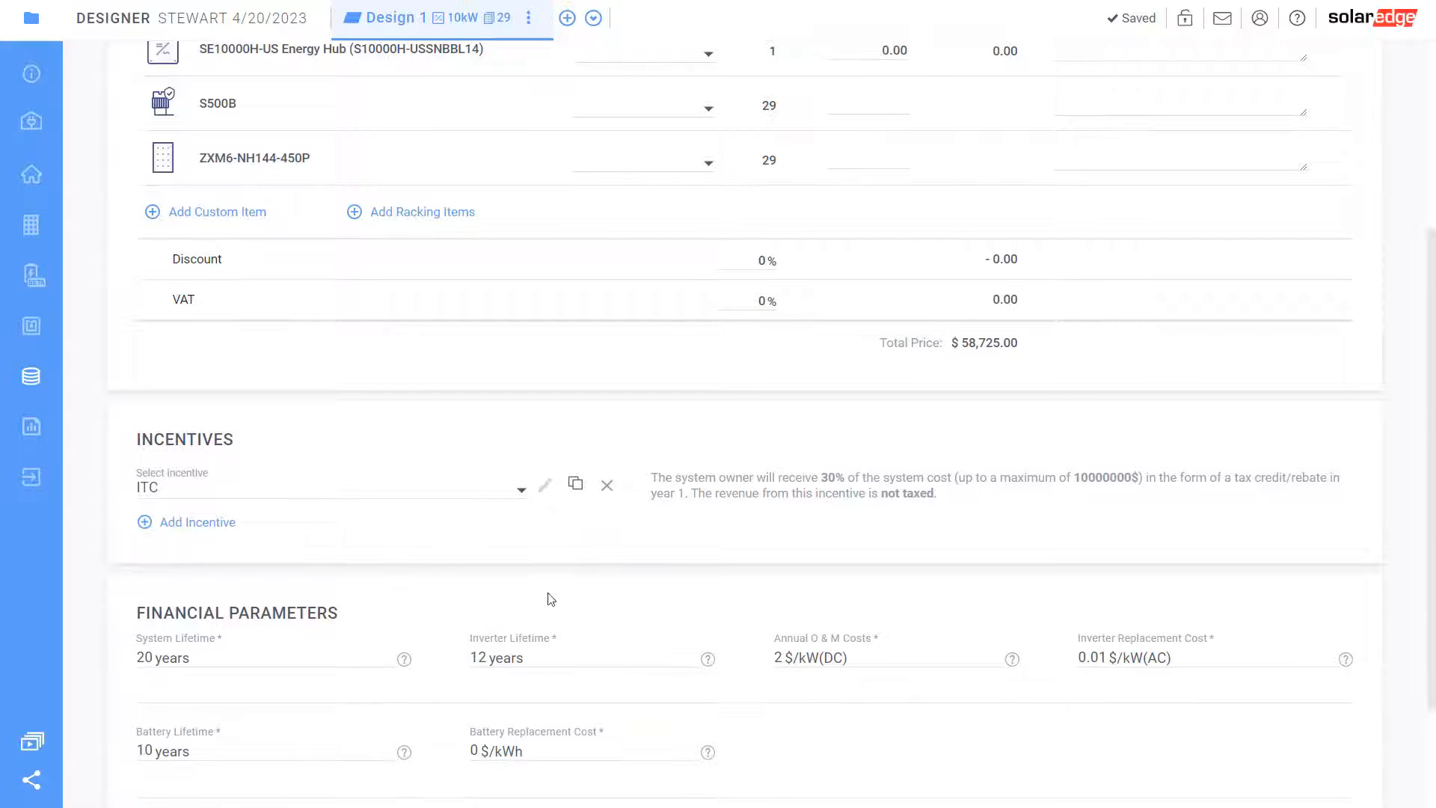
scroll(249, 638, down, 2)
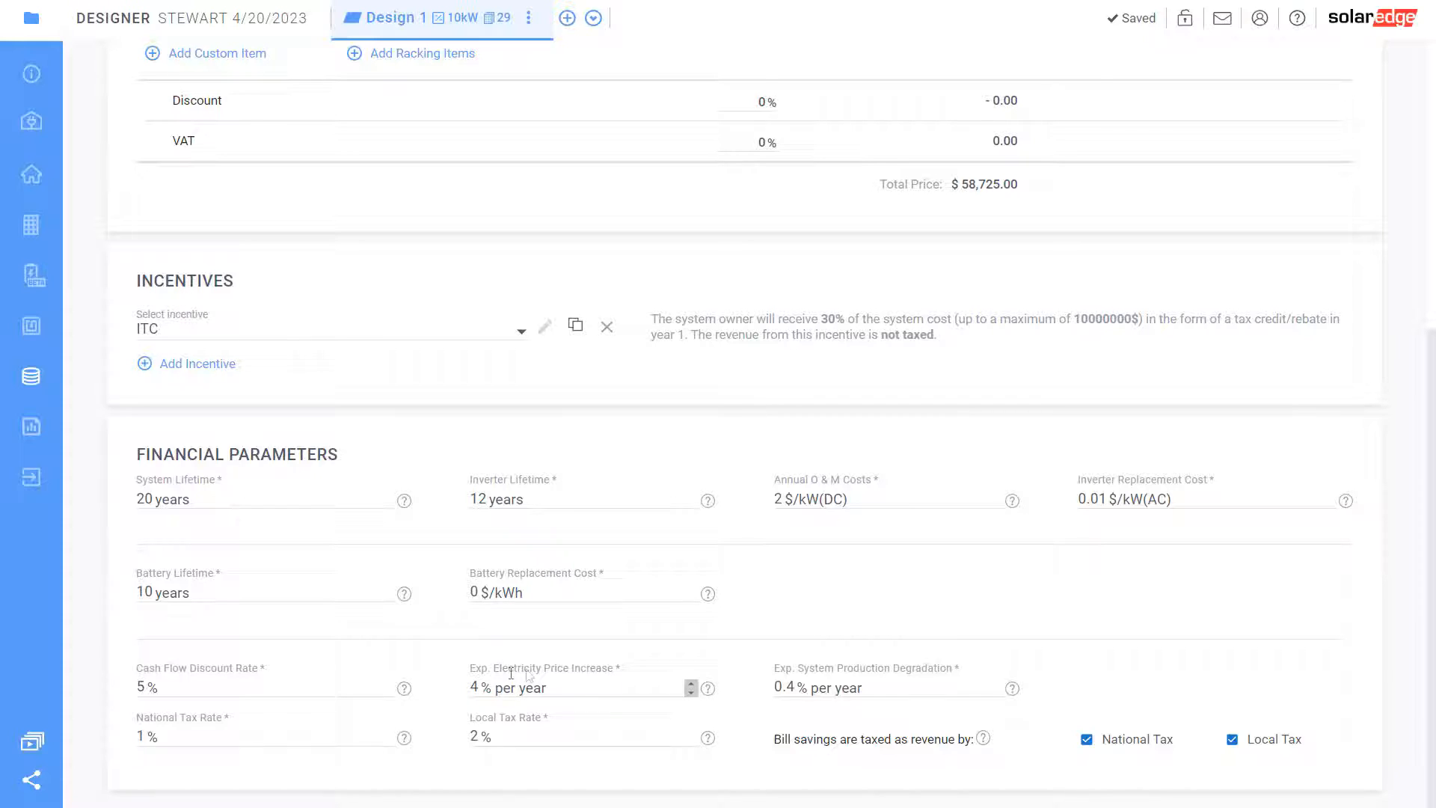
click(568, 677)
click(17, 424)
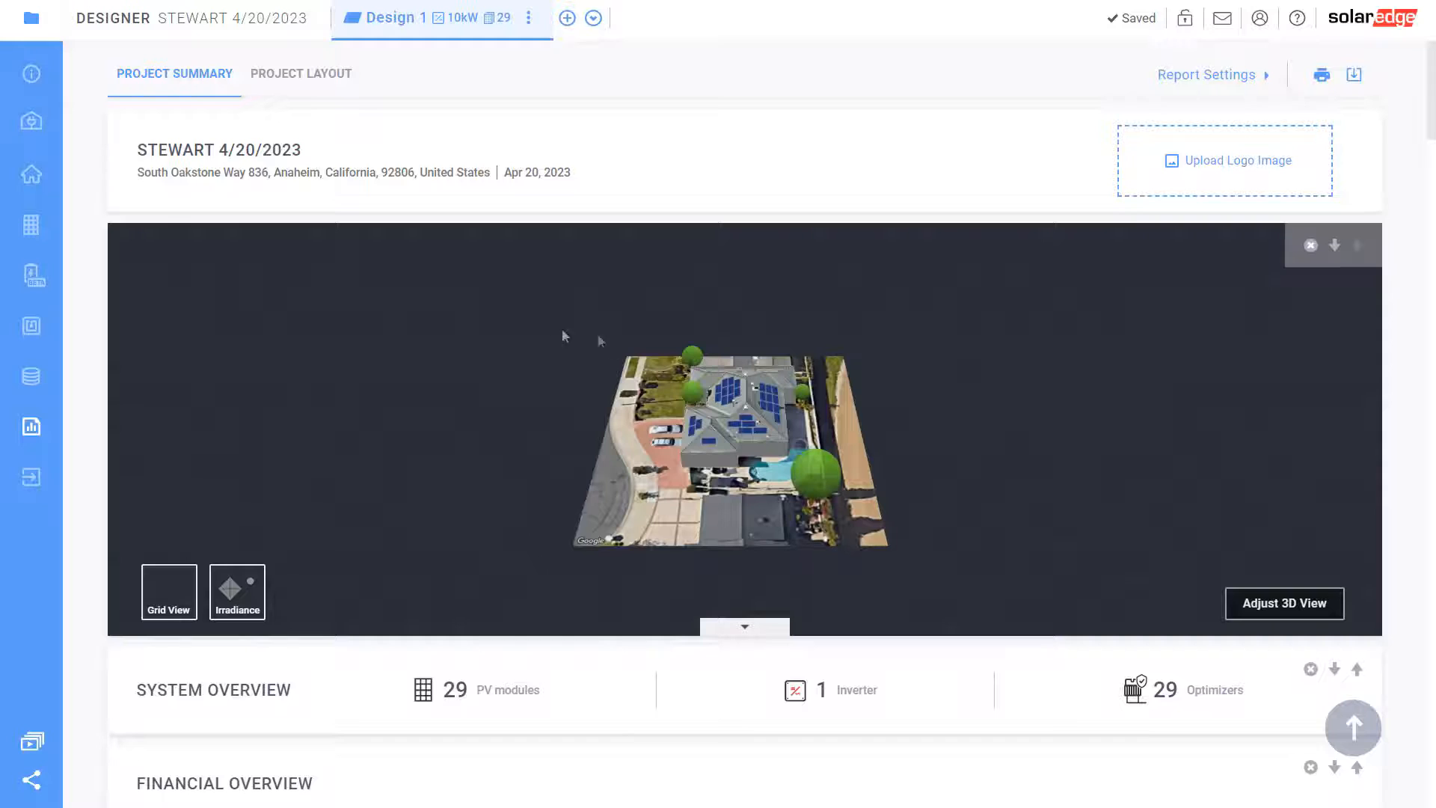
Scroll through the Project Summary's system, financial, production, consumption and monthly energy sections
scroll(545, 429, down, 5)
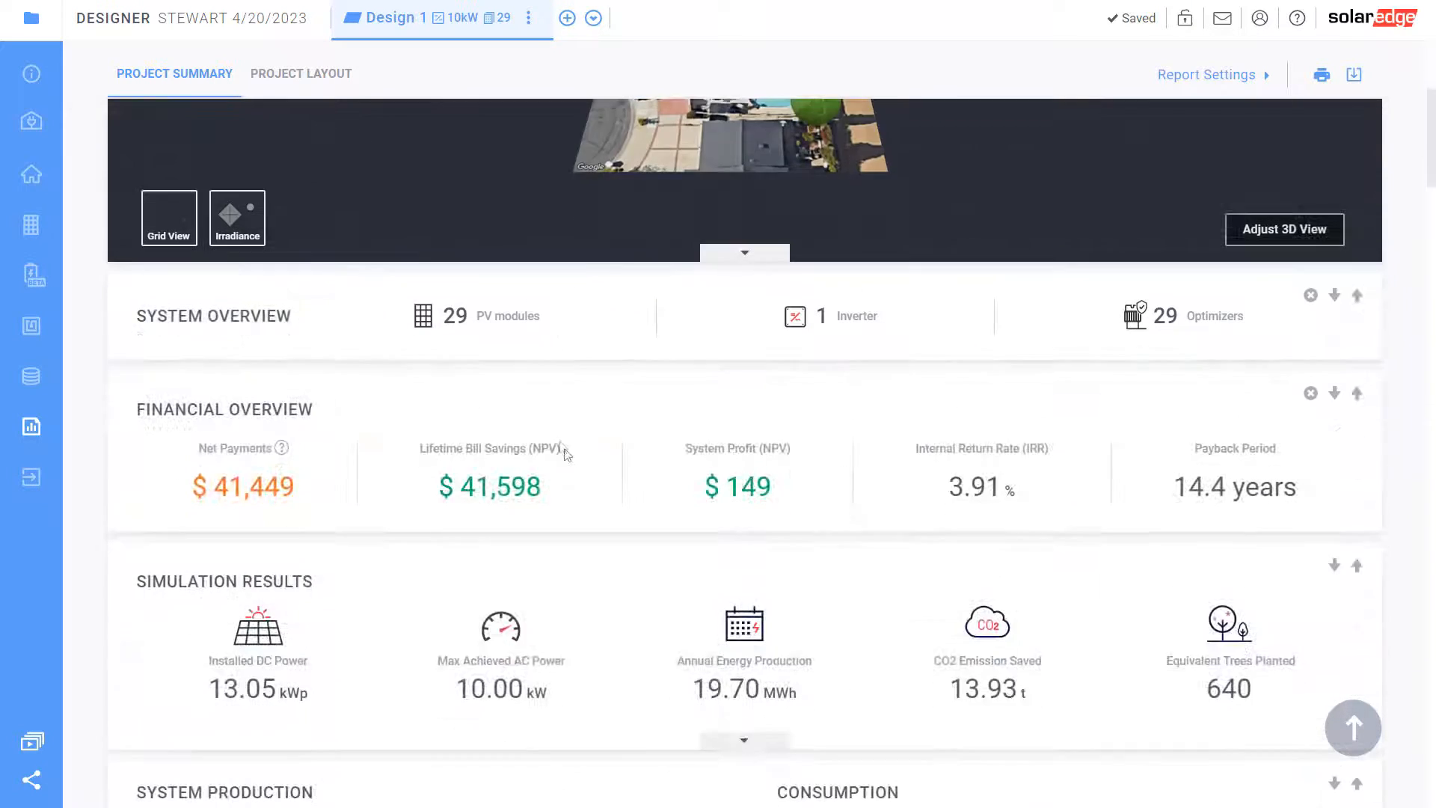
scroll(612, 484, down, 7)
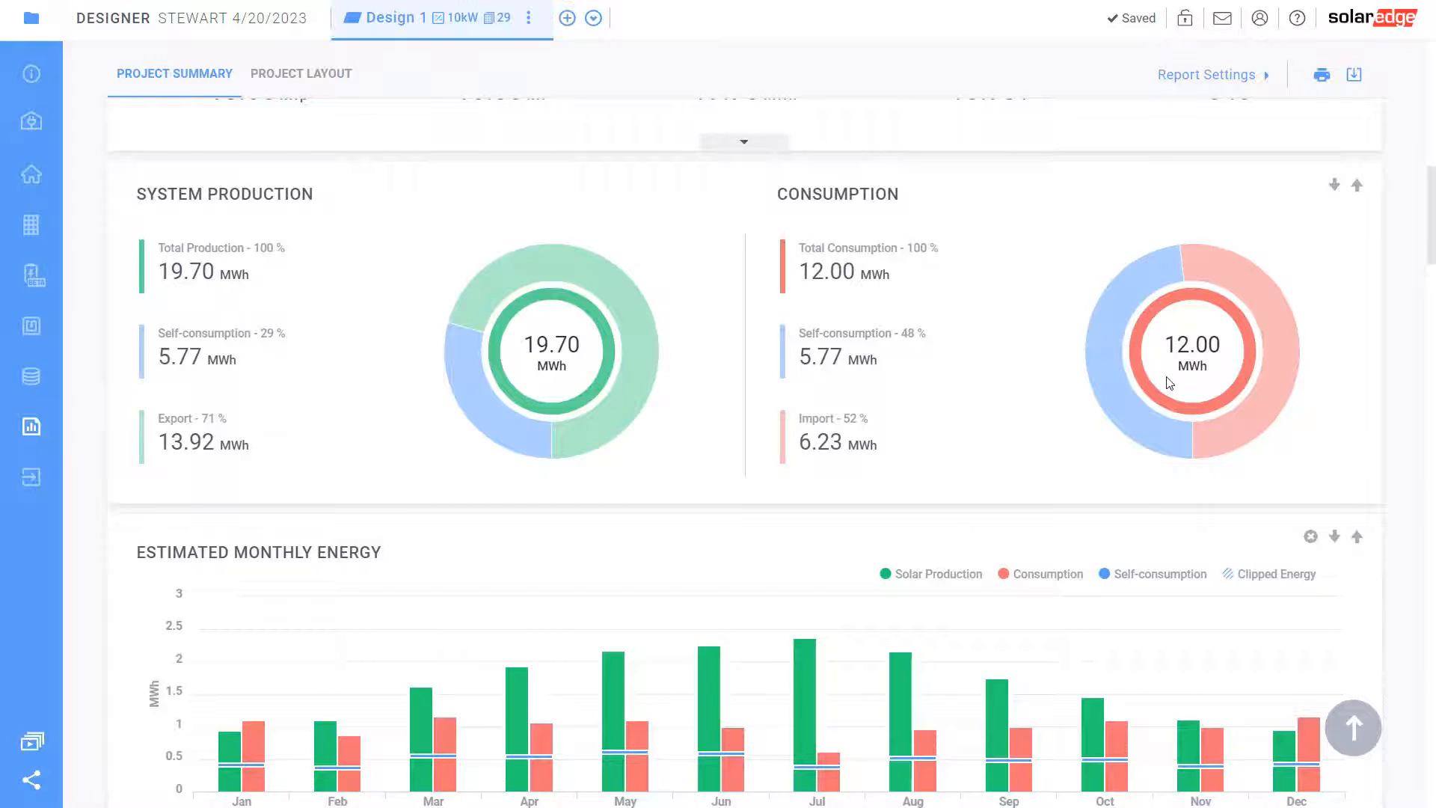
scroll(786, 538, down, 2)
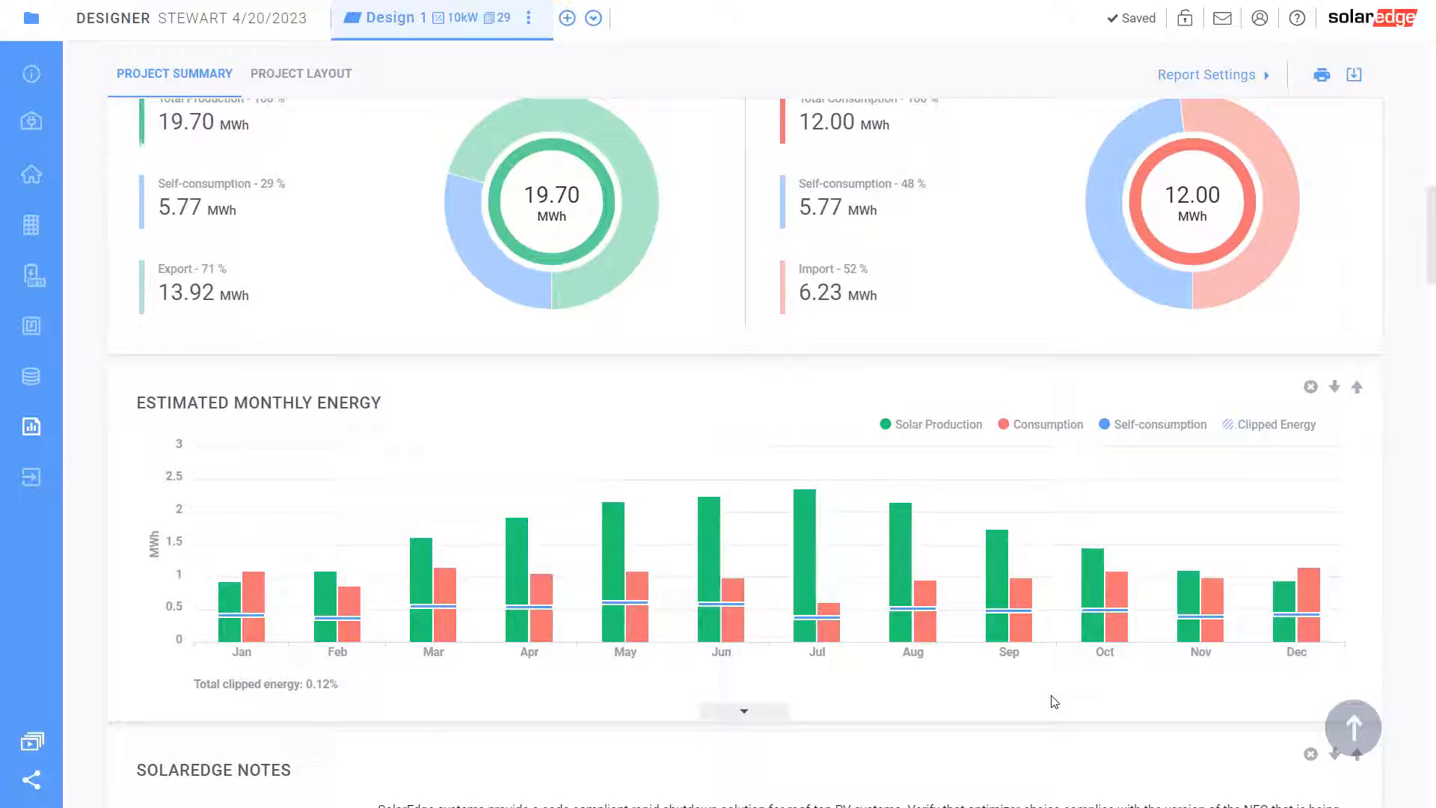
mouse_move(1316, 620)
scroll(576, 643, down, 2)
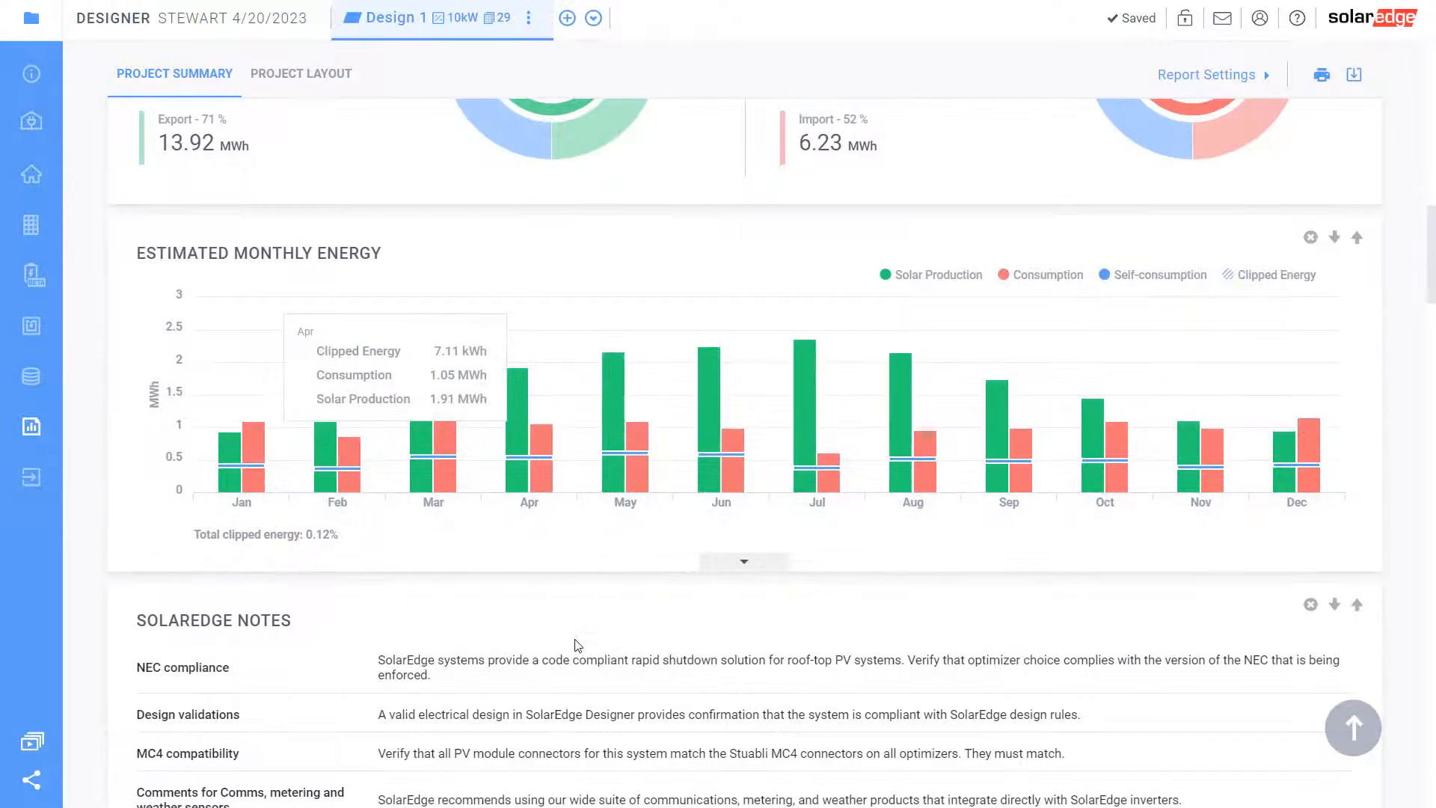
scroll(576, 645, down, 3)
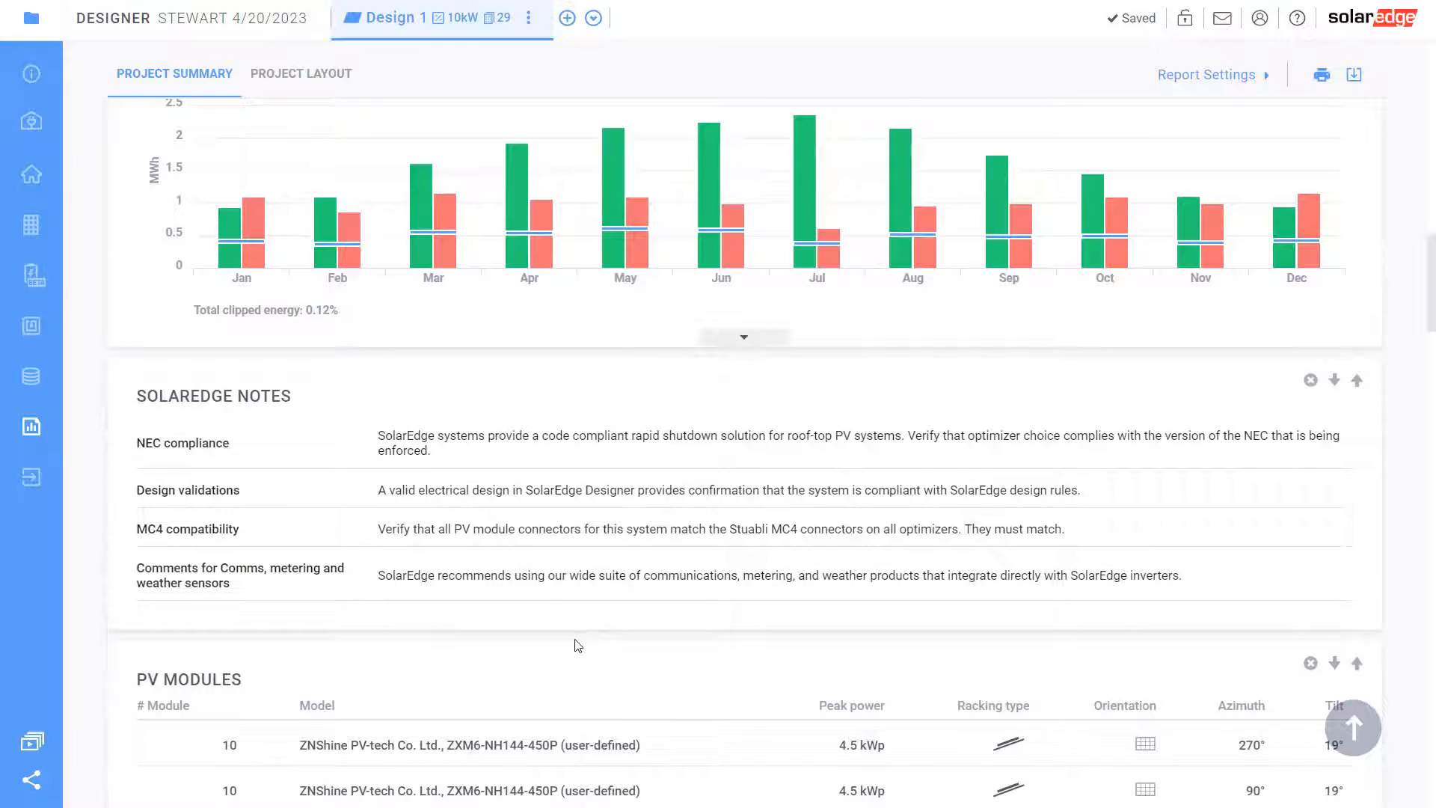
scroll(580, 645, down, 5)
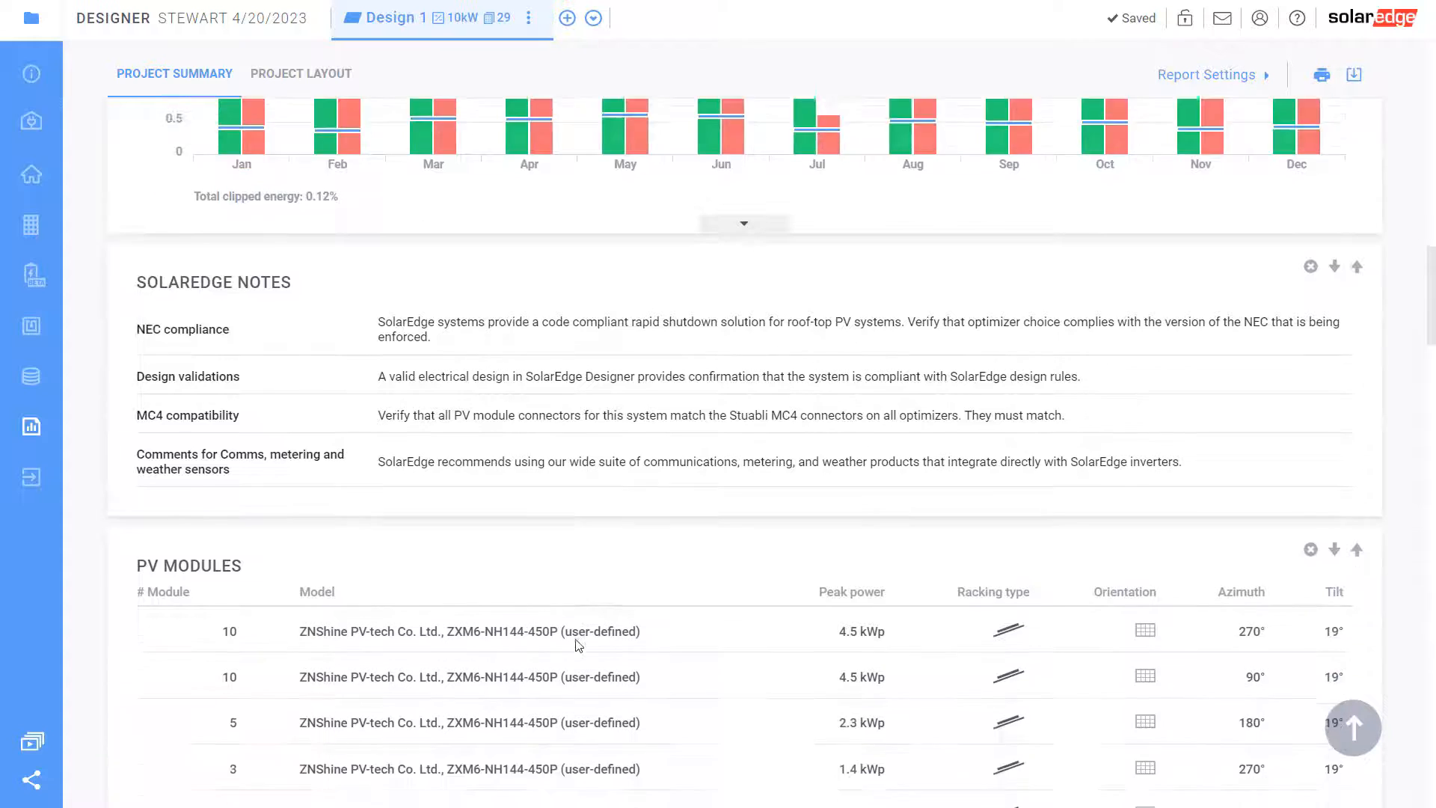
scroll(582, 644, up, 2)
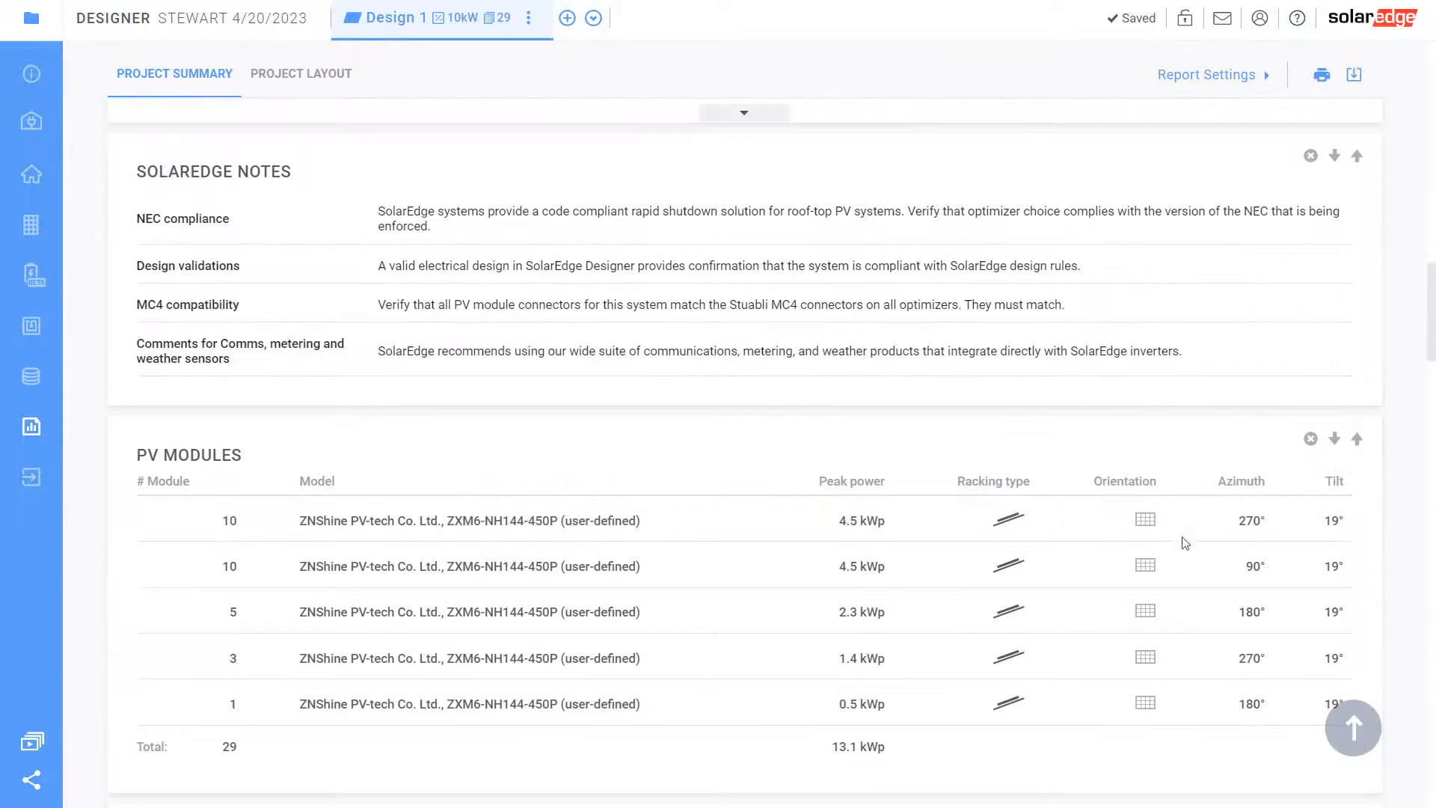
Remove the PV Modules and SolarEdge Notes sections, then review the $41,598 lifetime bill savings
click(1311, 438)
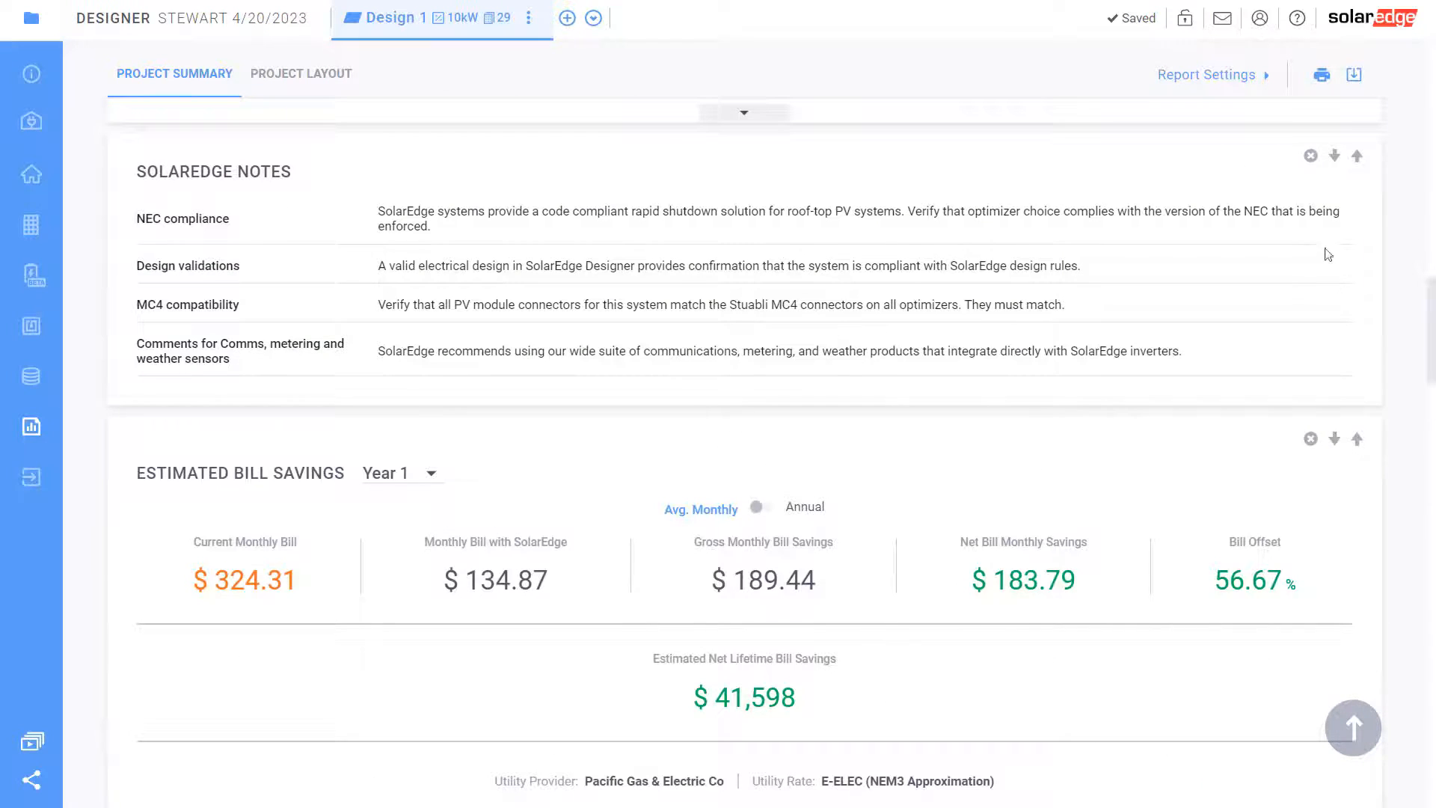
click(1310, 156)
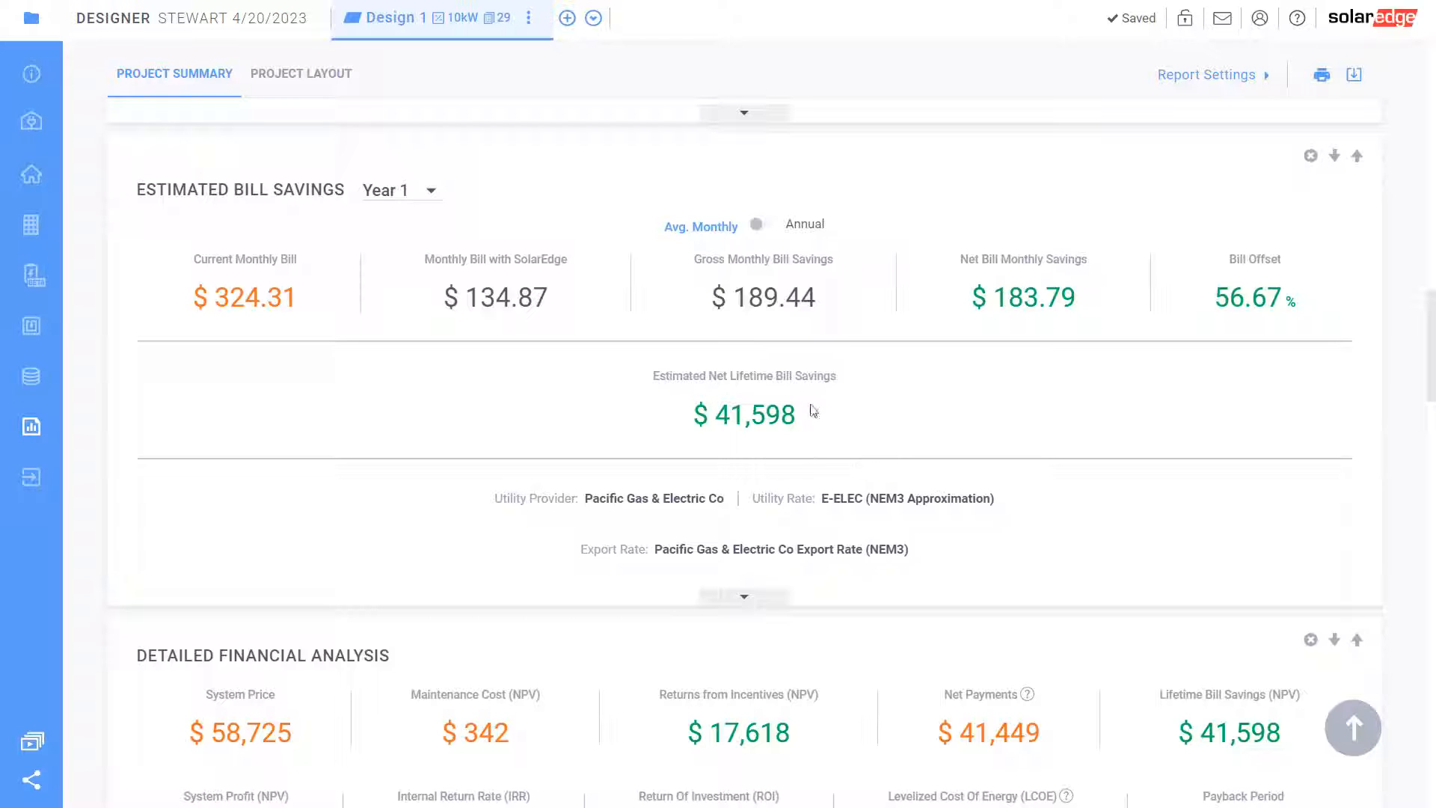
drag(807, 412, 684, 408)
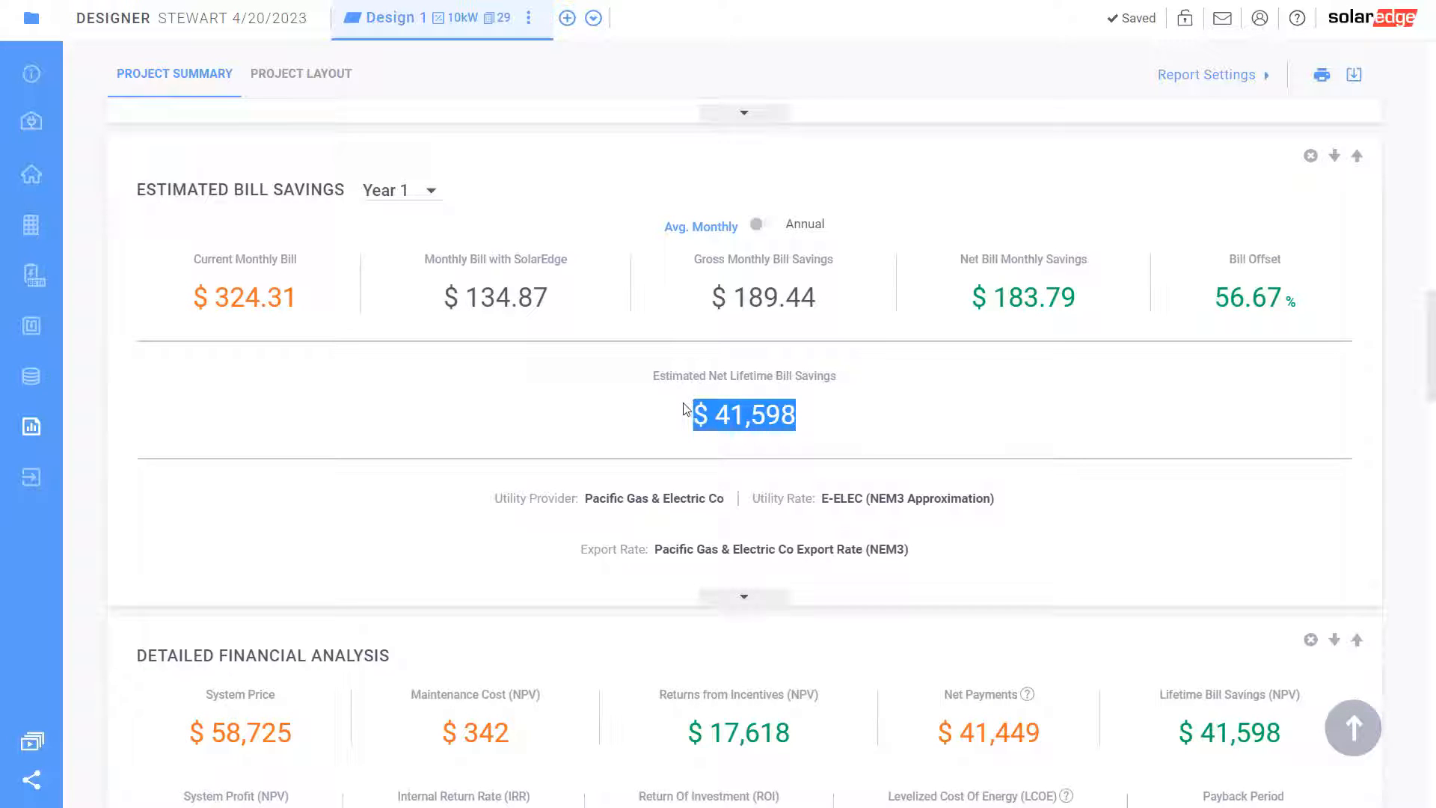
scroll(729, 441, up, 4)
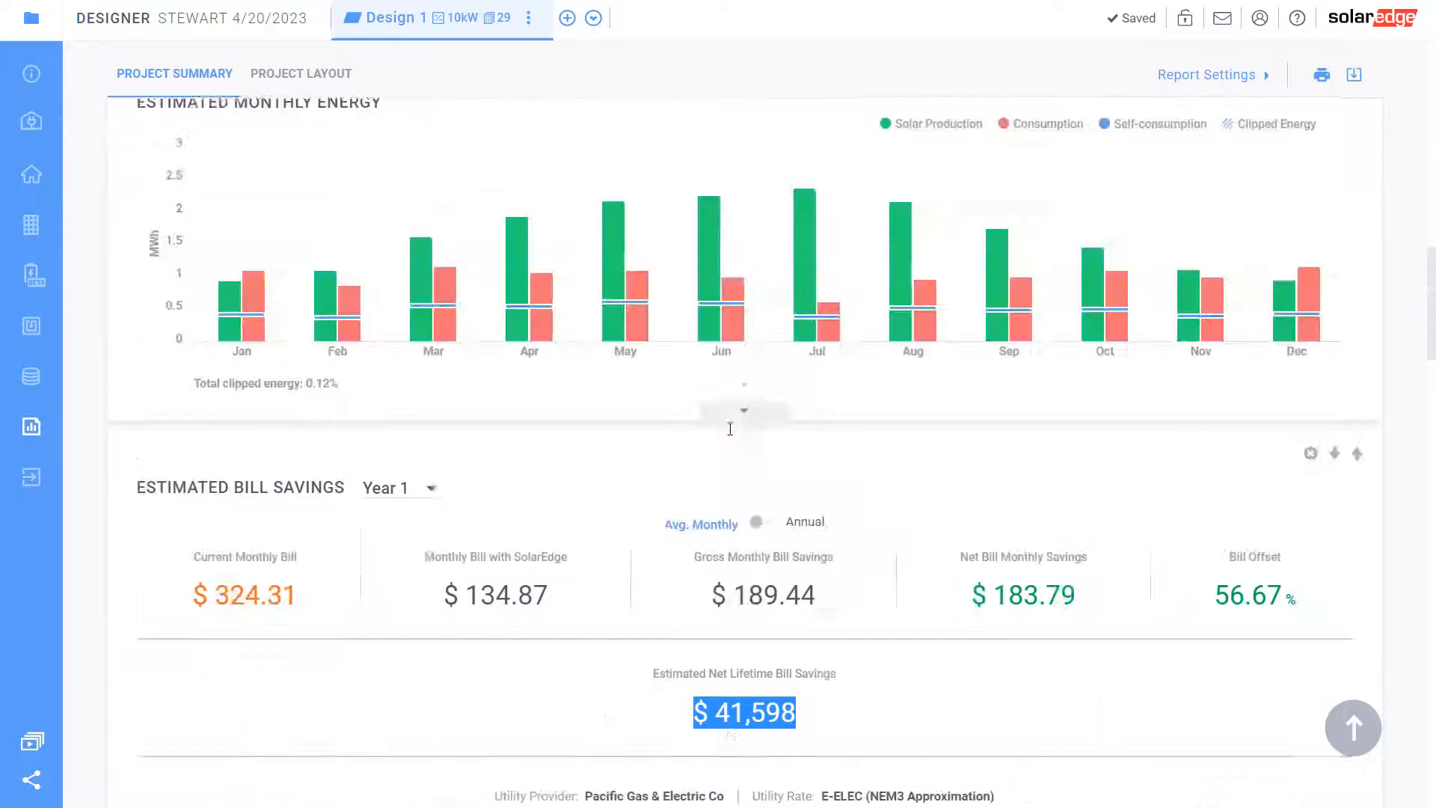
scroll(730, 429, down, 7)
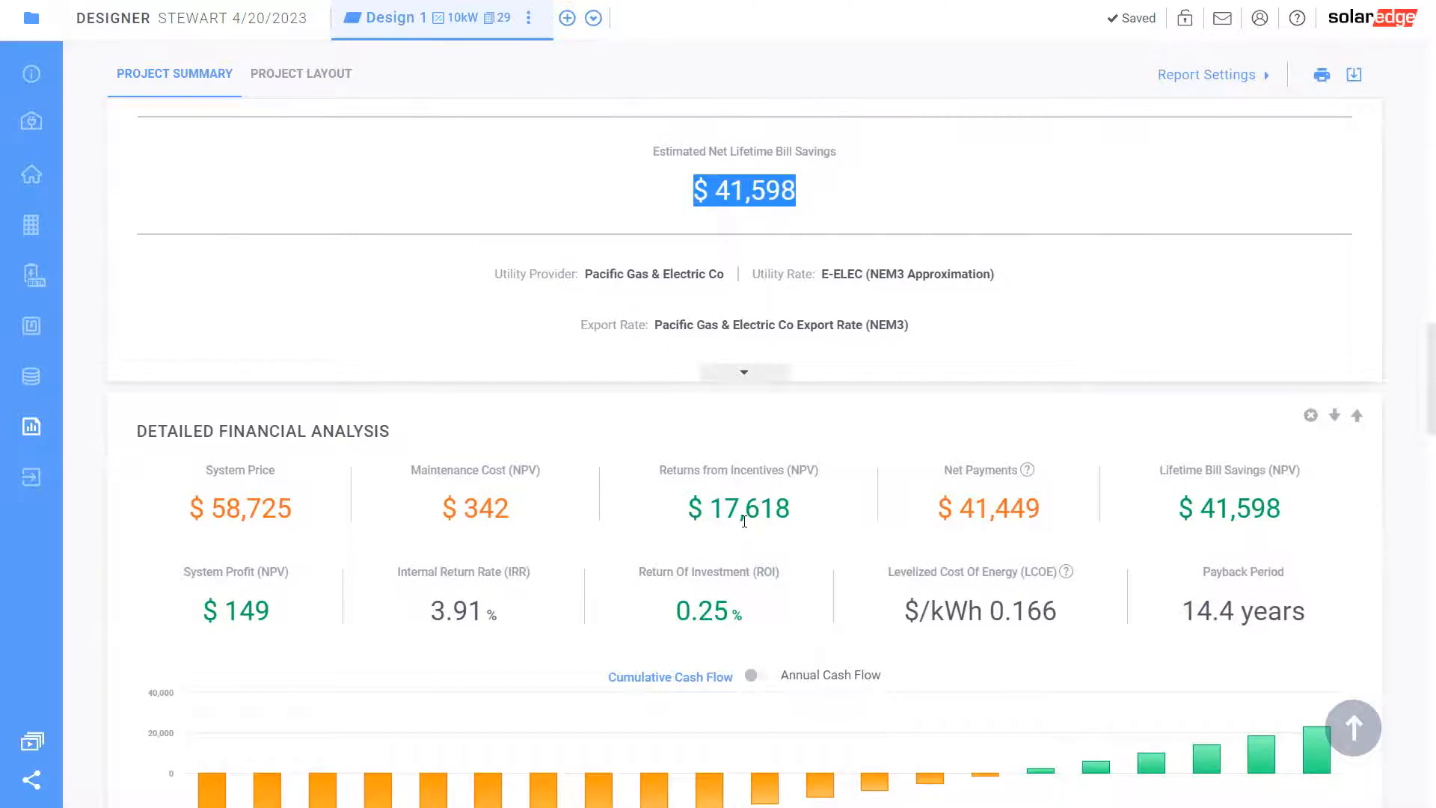
scroll(744, 521, up, 6)
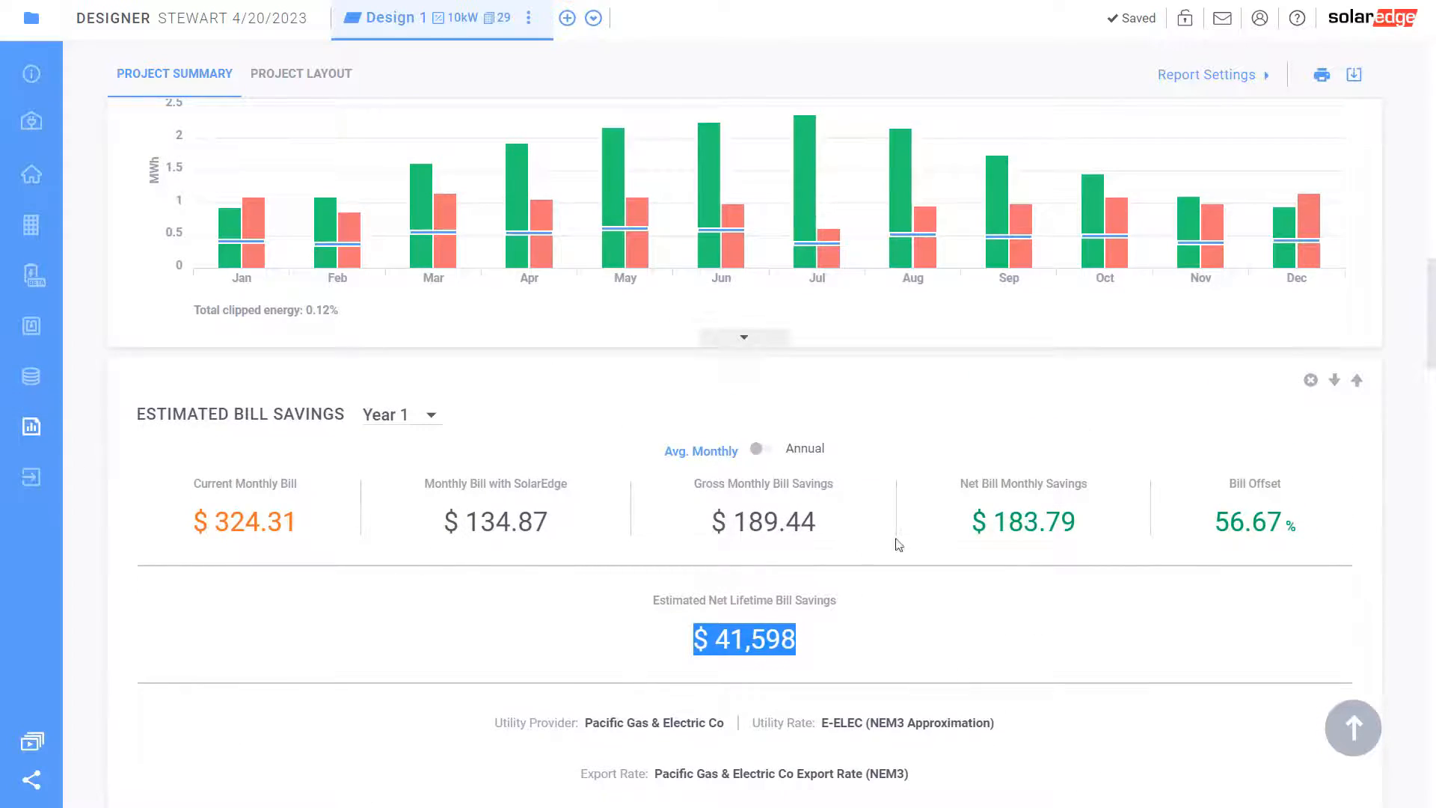
scroll(898, 541, up, 6)
scroll(897, 542, up, 14)
scroll(896, 536, down, 15)
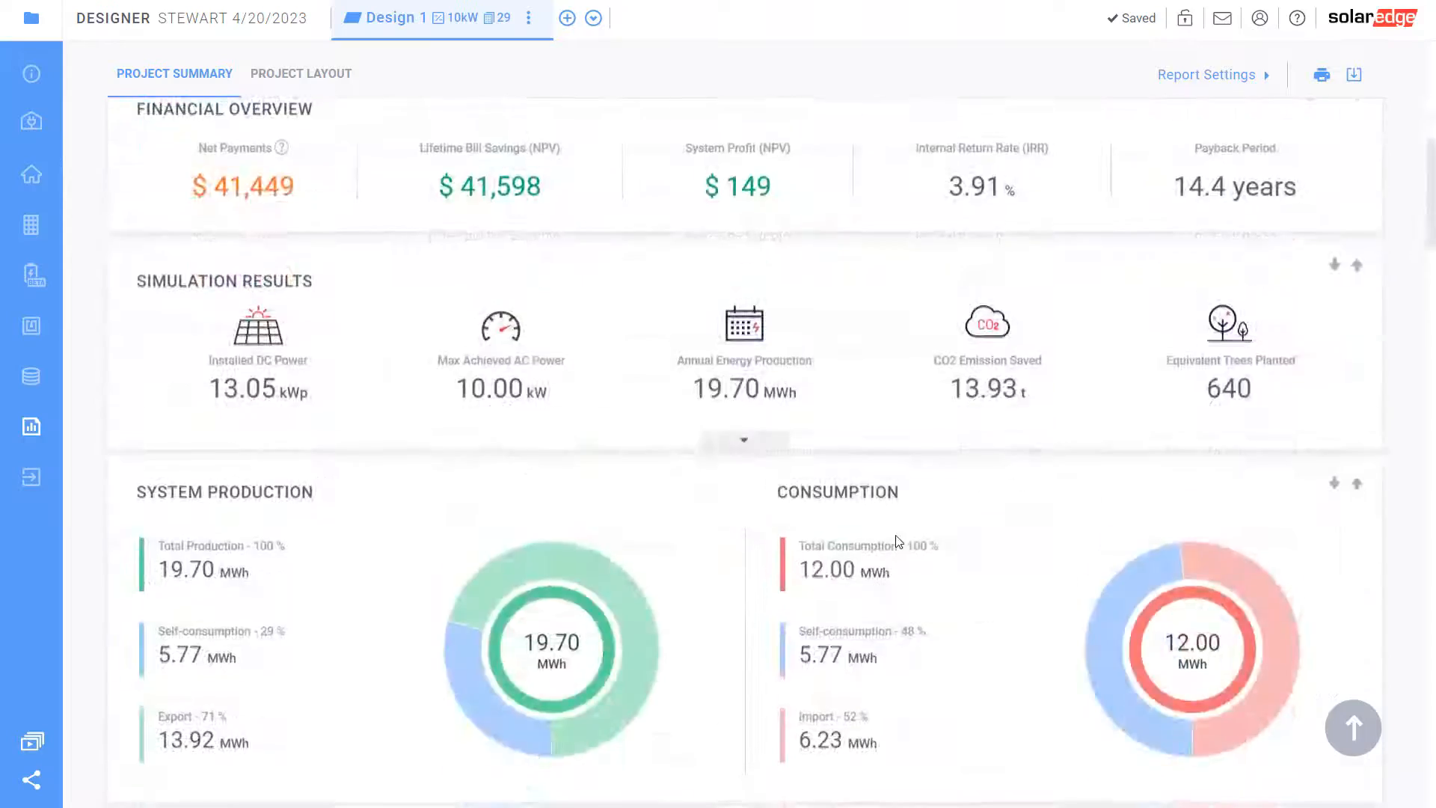
Pass through the financial and consumption pages back to Design 1's Project Summary report
click(27, 378)
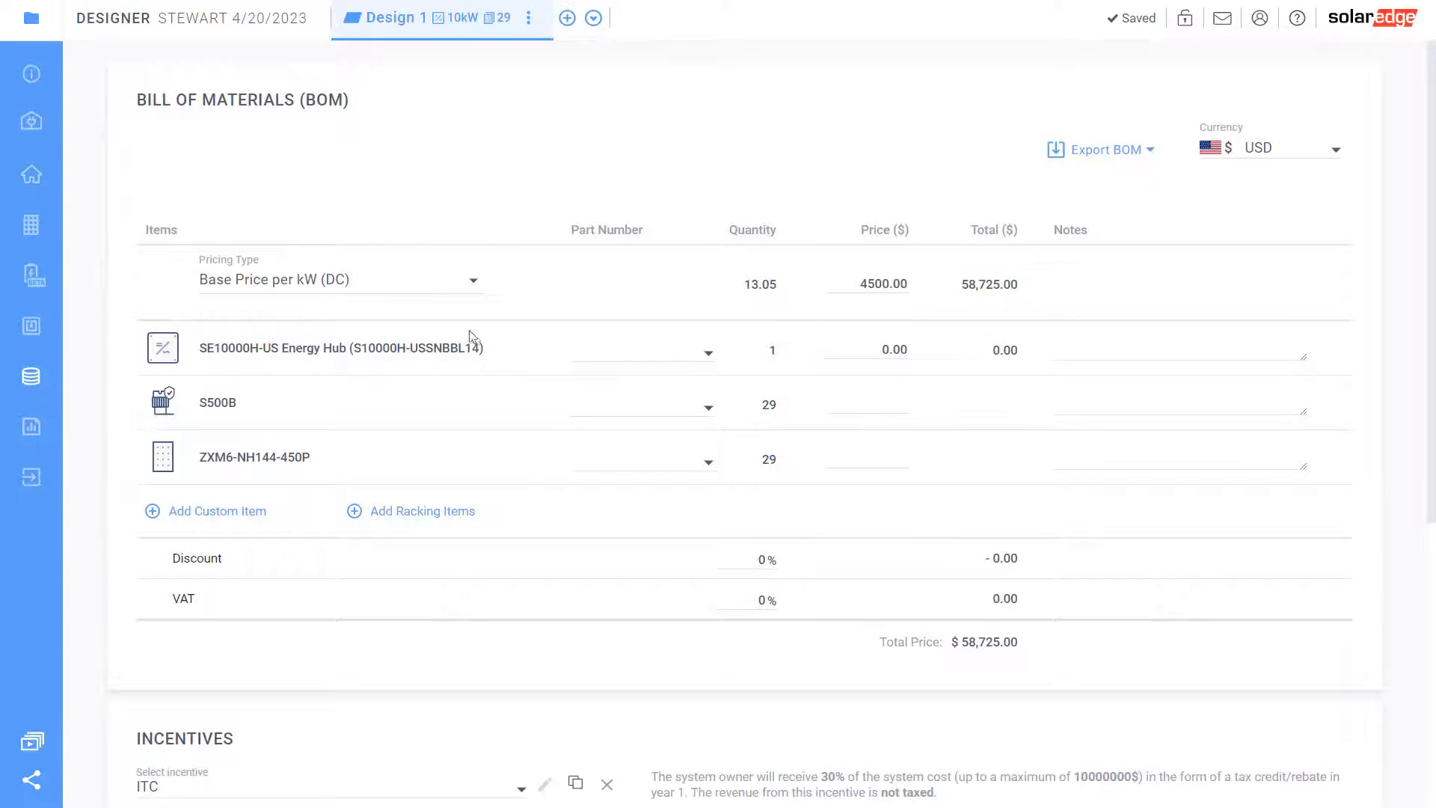
click(31, 121)
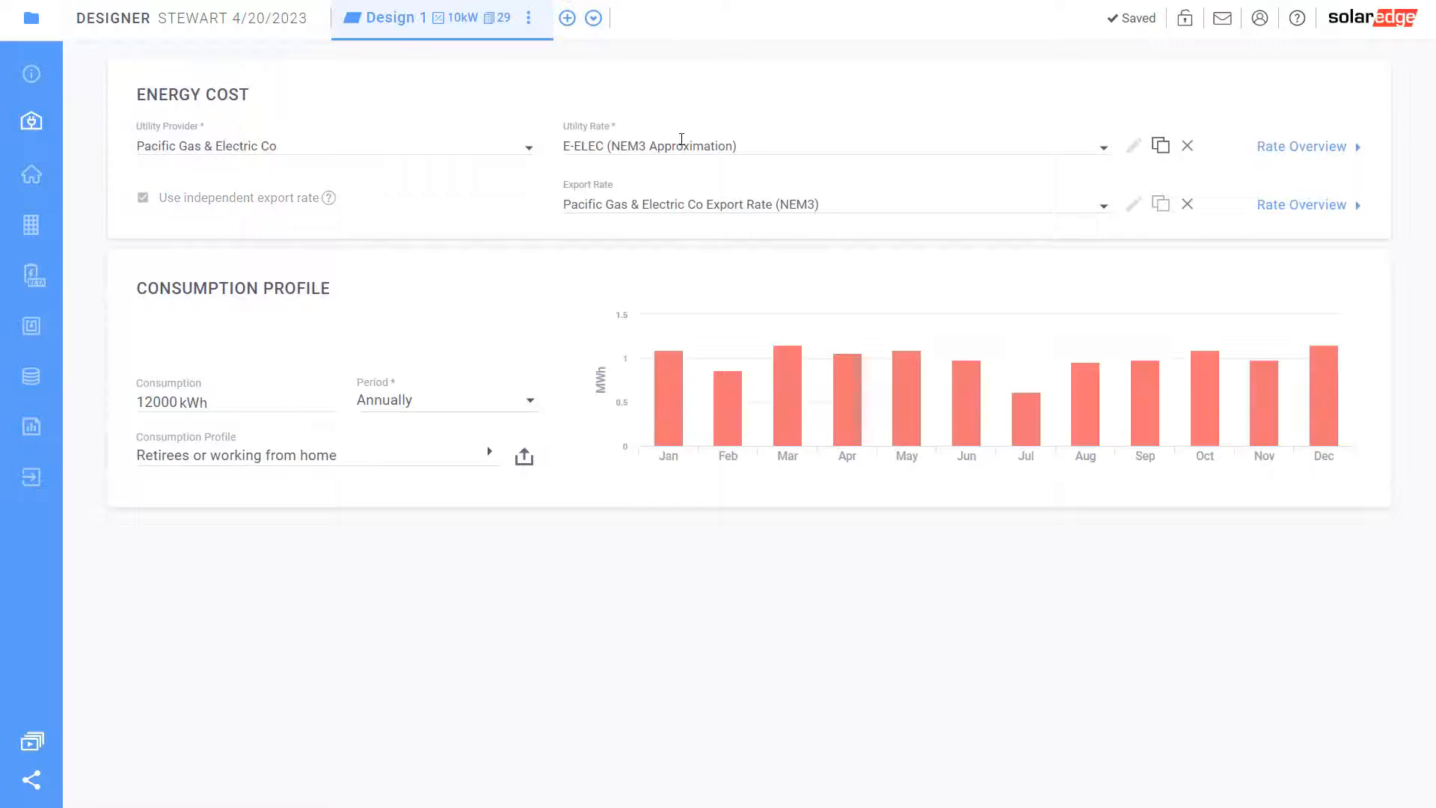
click(31, 428)
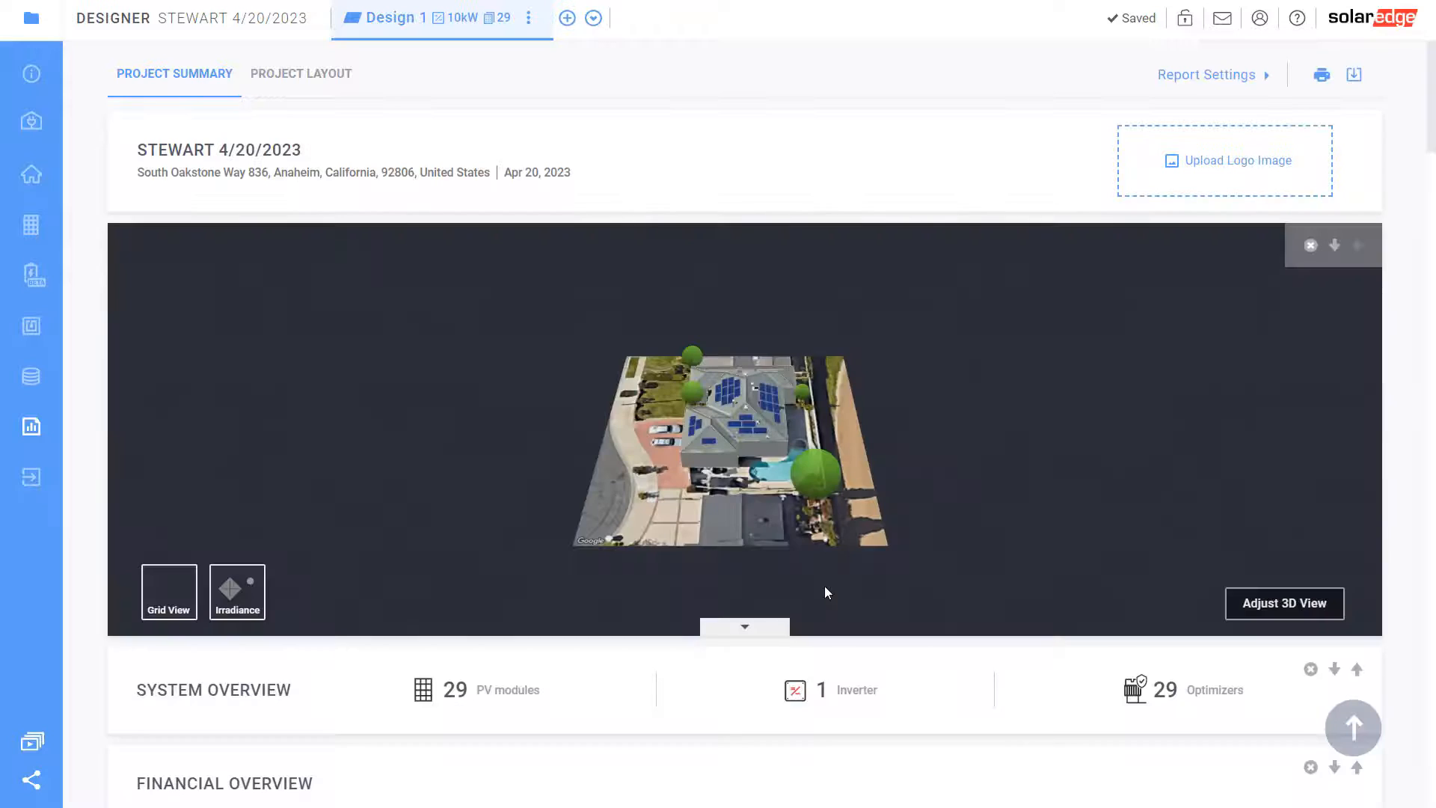
scroll(824, 586, down, 20)
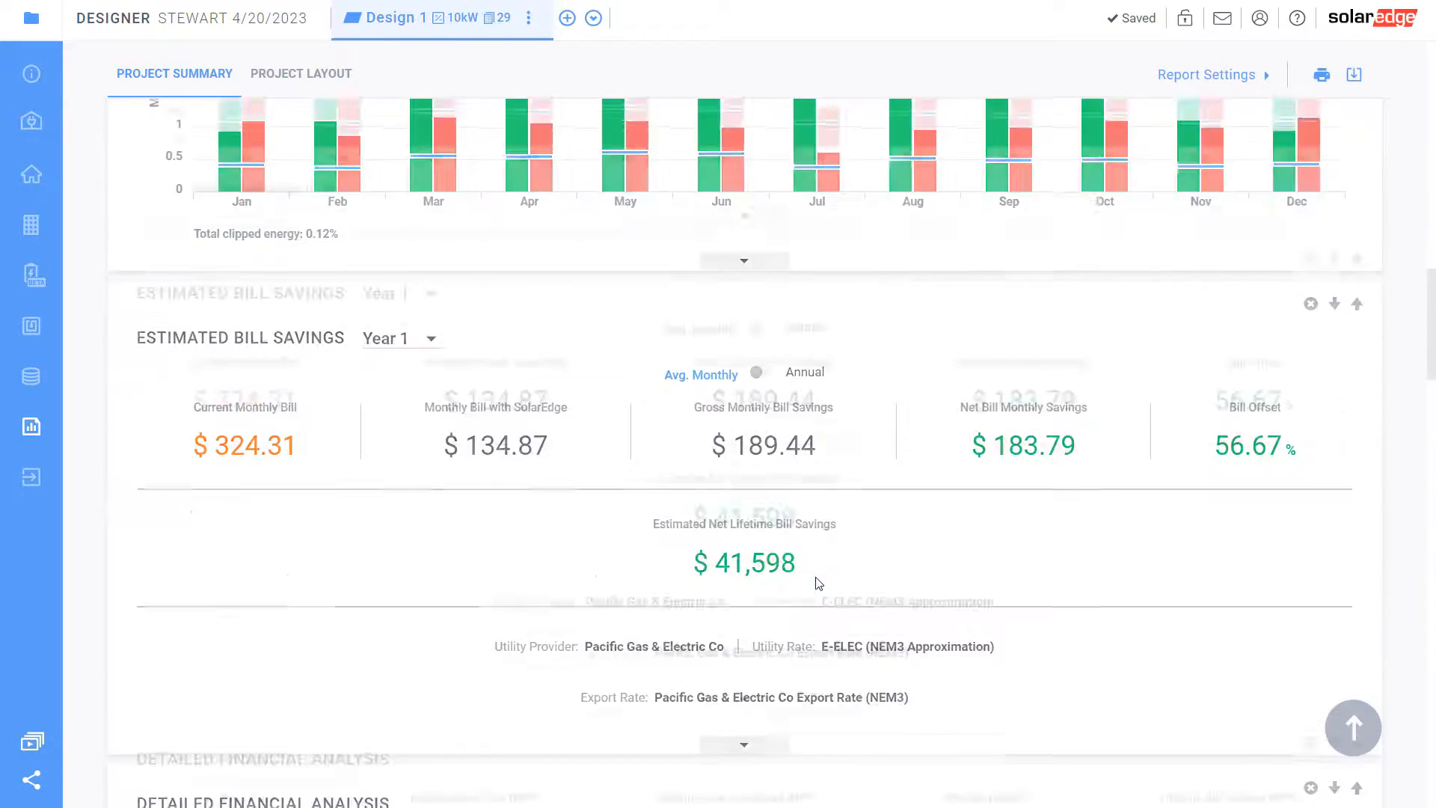
scroll(819, 584, up, 2)
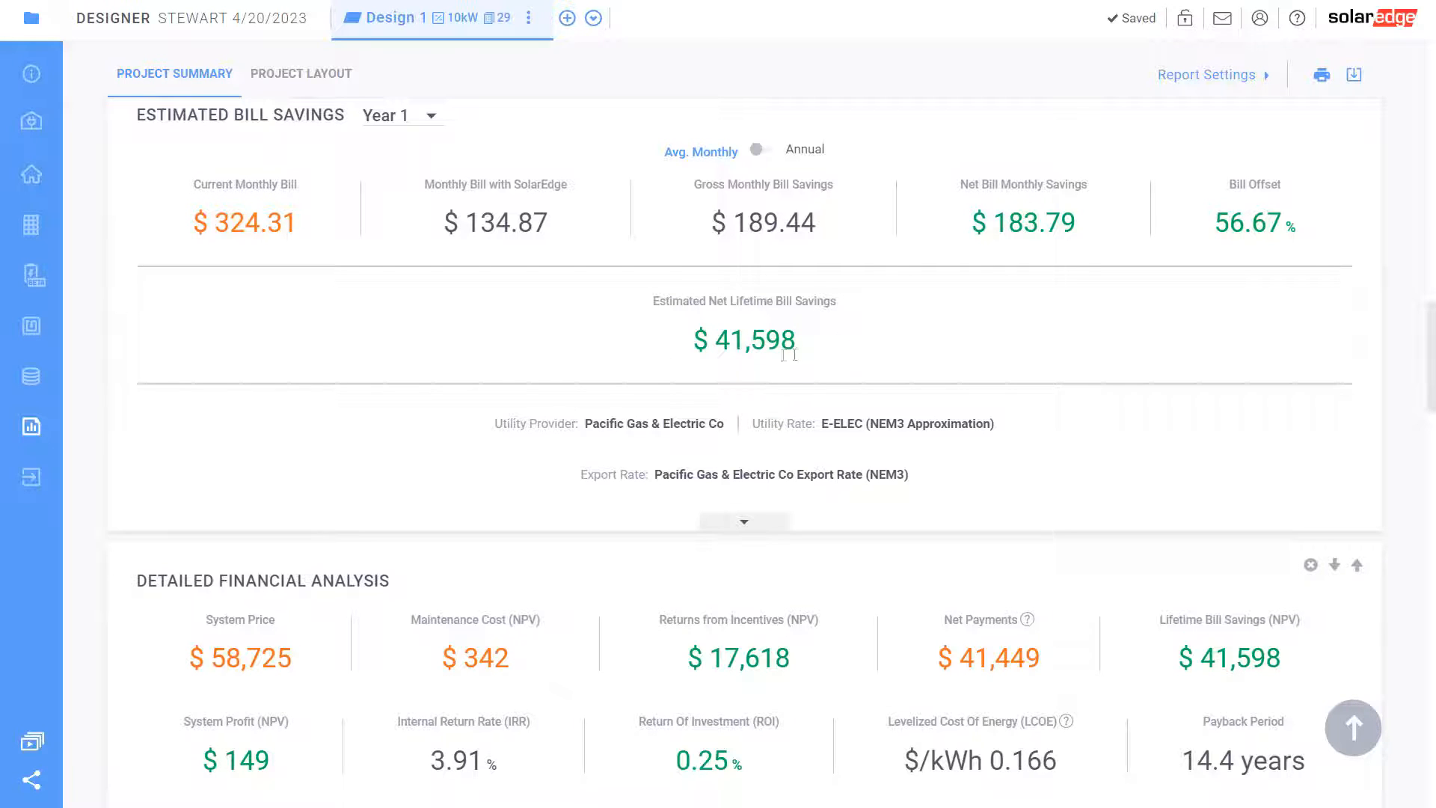
scroll(686, 420, up, 3)
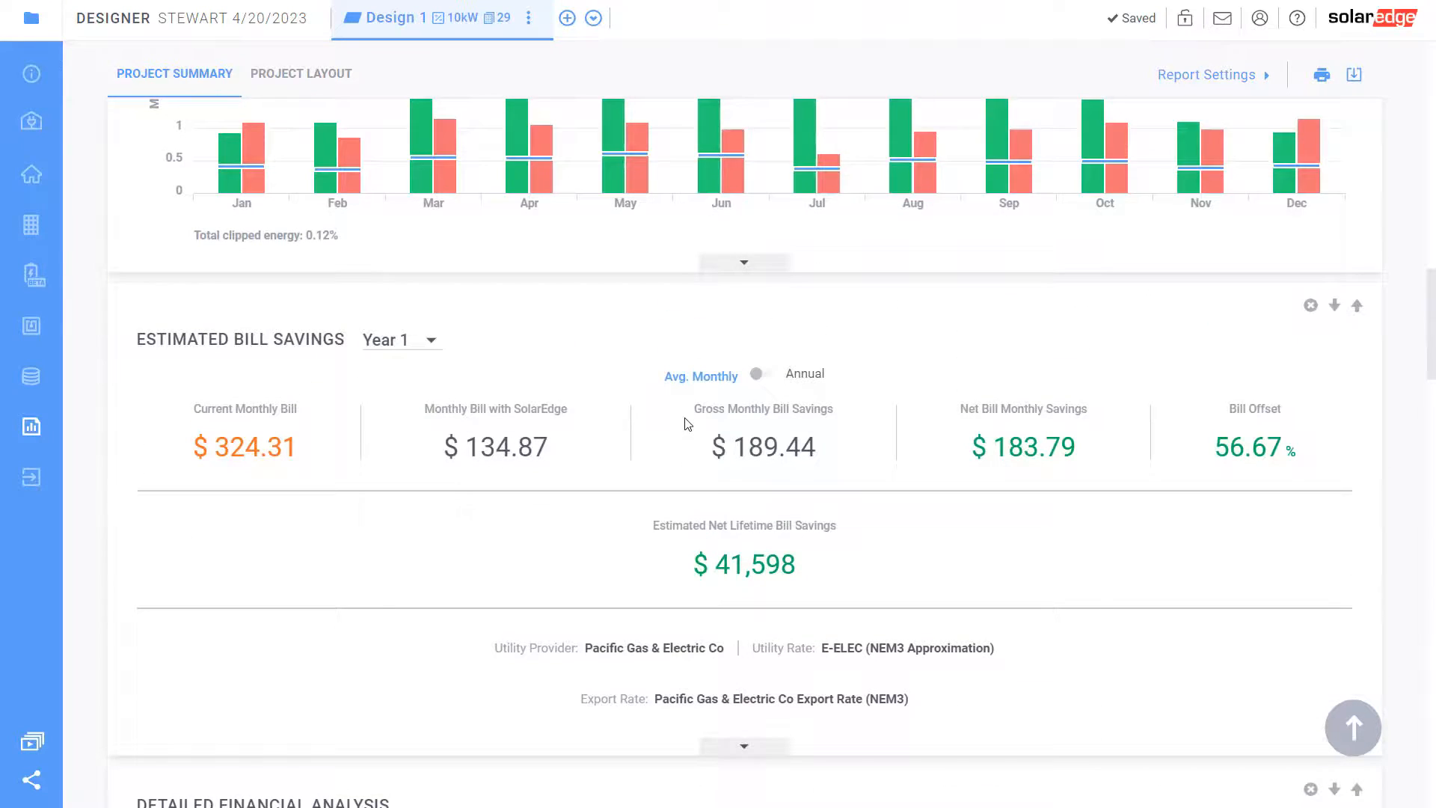
scroll(682, 484, down, 9)
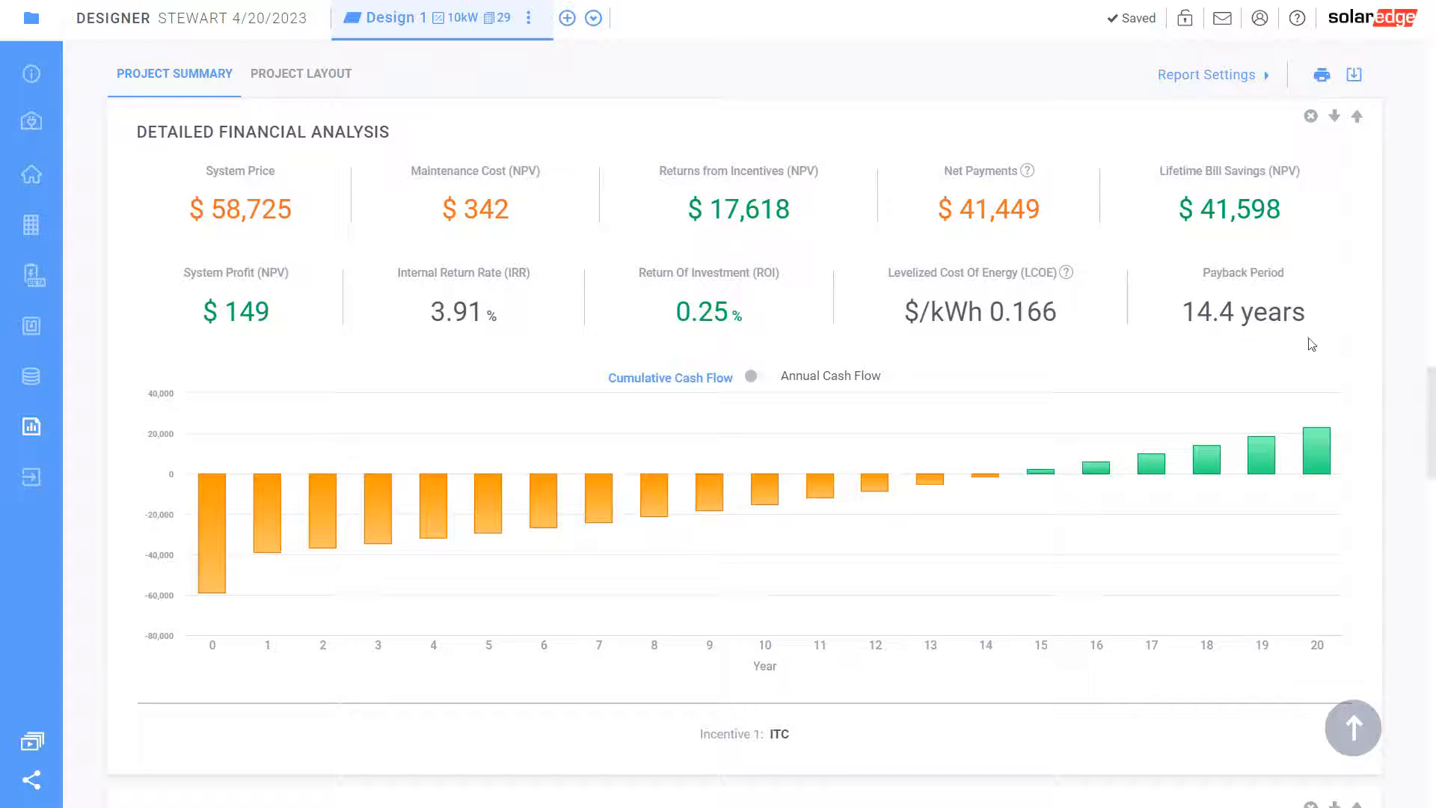
scroll(732, 569, down, 8)
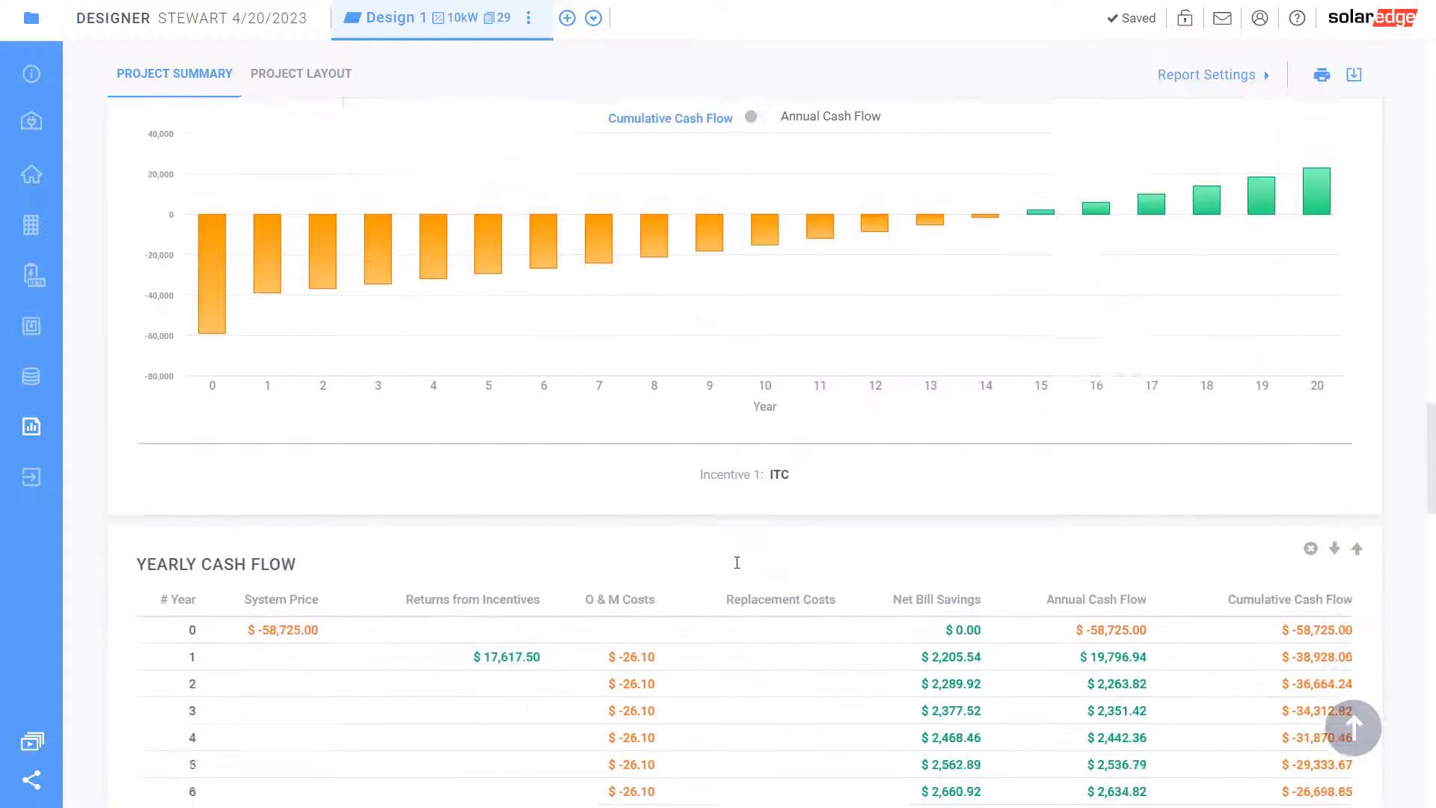
scroll(731, 569, down, 5)
scroll(731, 569, up, 10)
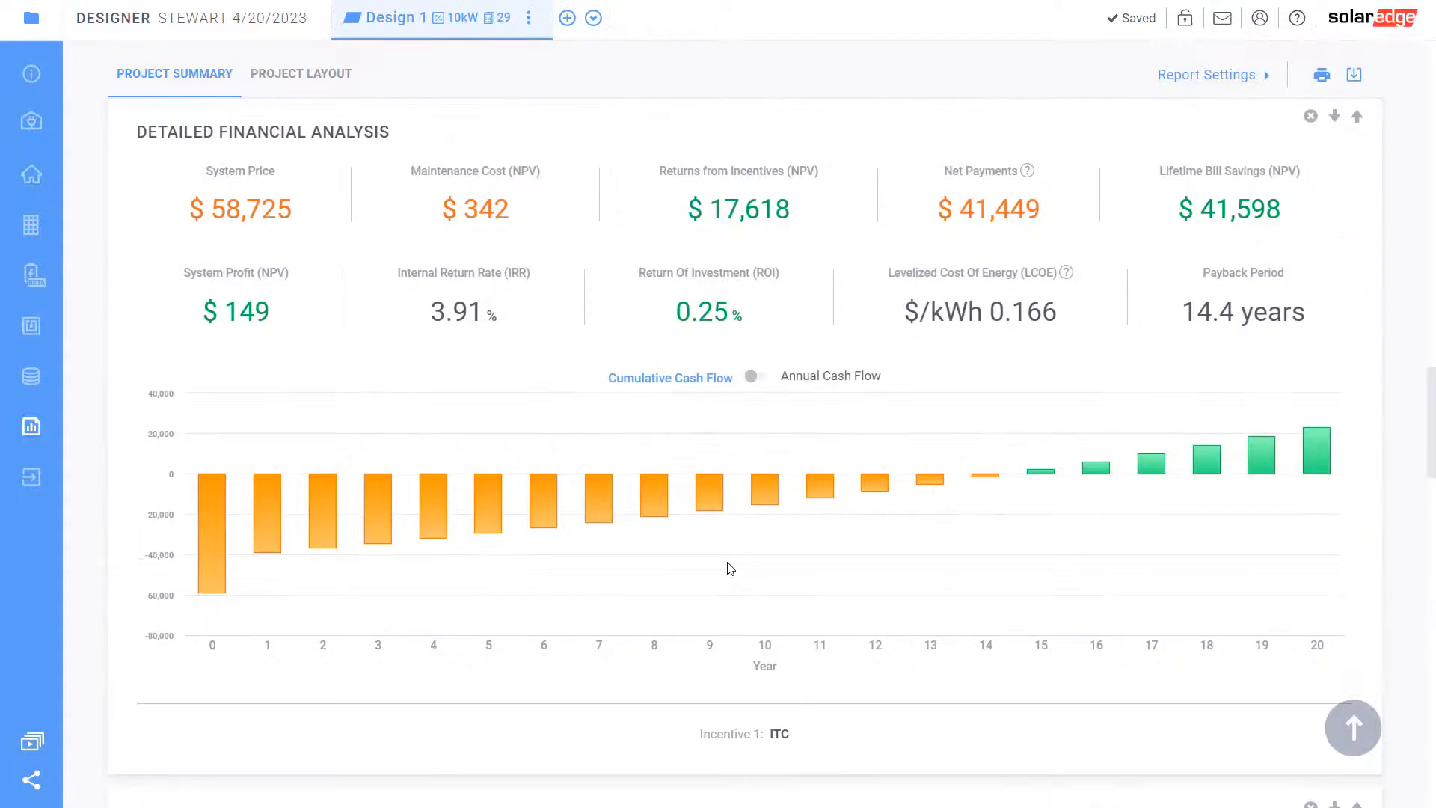
scroll(731, 568, up, 10)
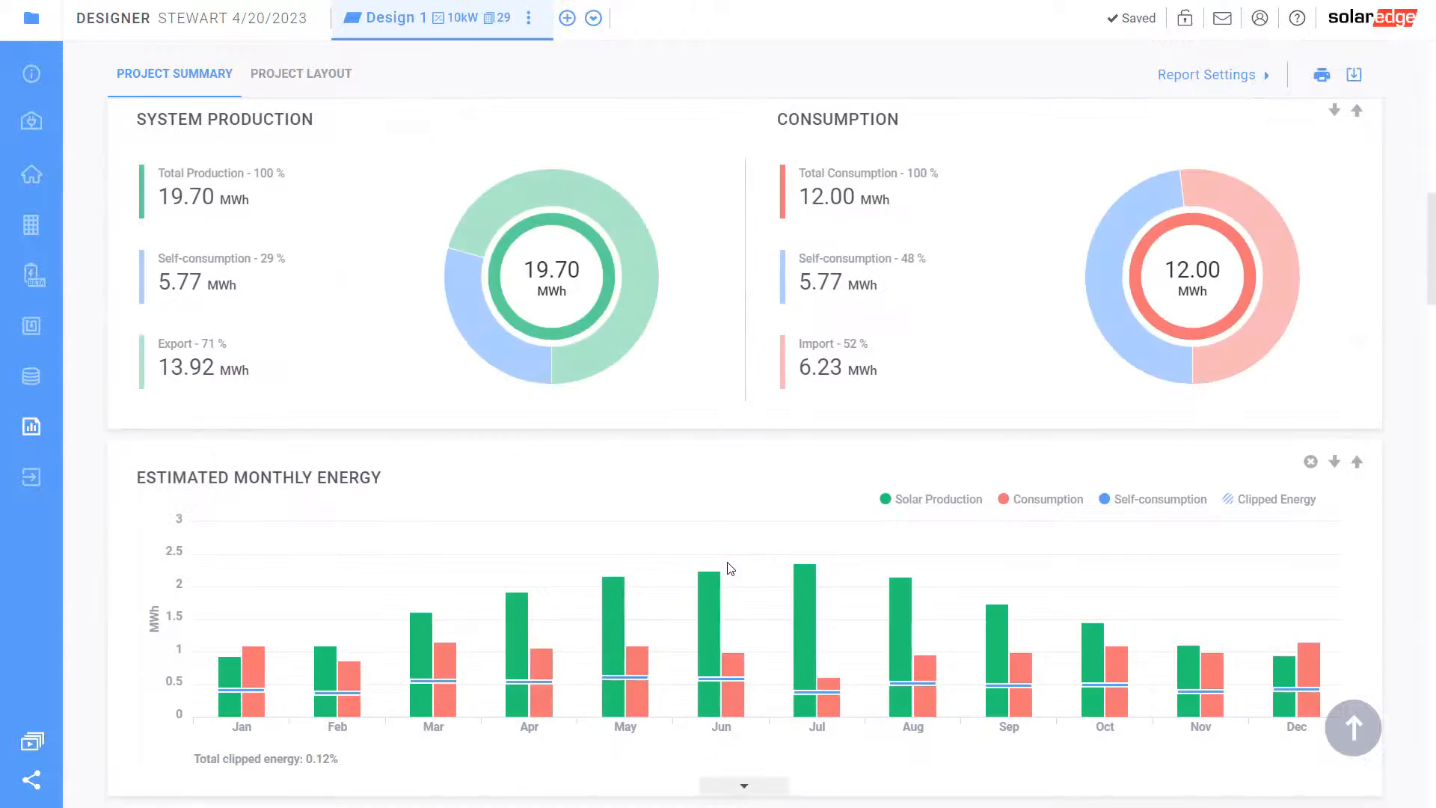
scroll(731, 568, up, 1)
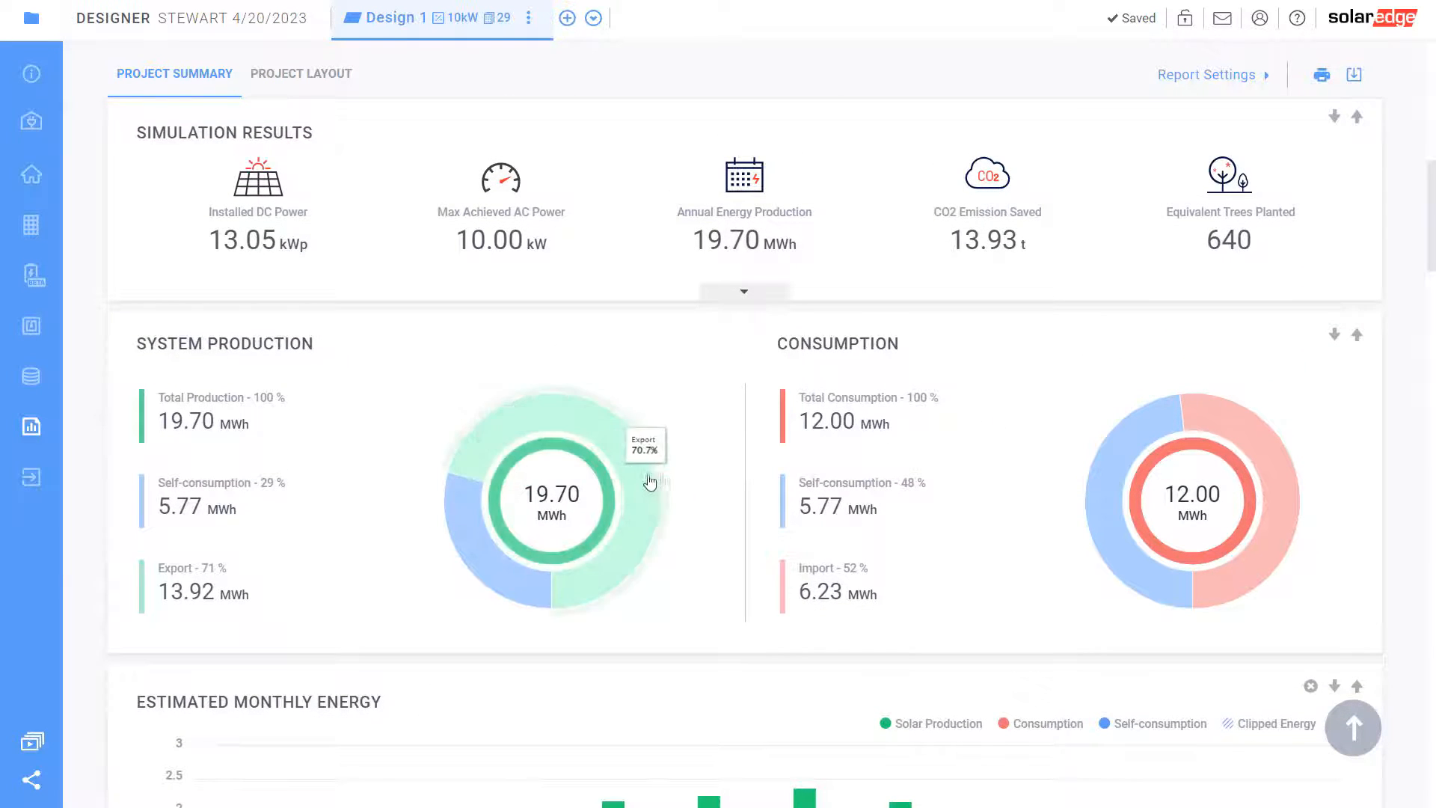
scroll(711, 478, down, 3)
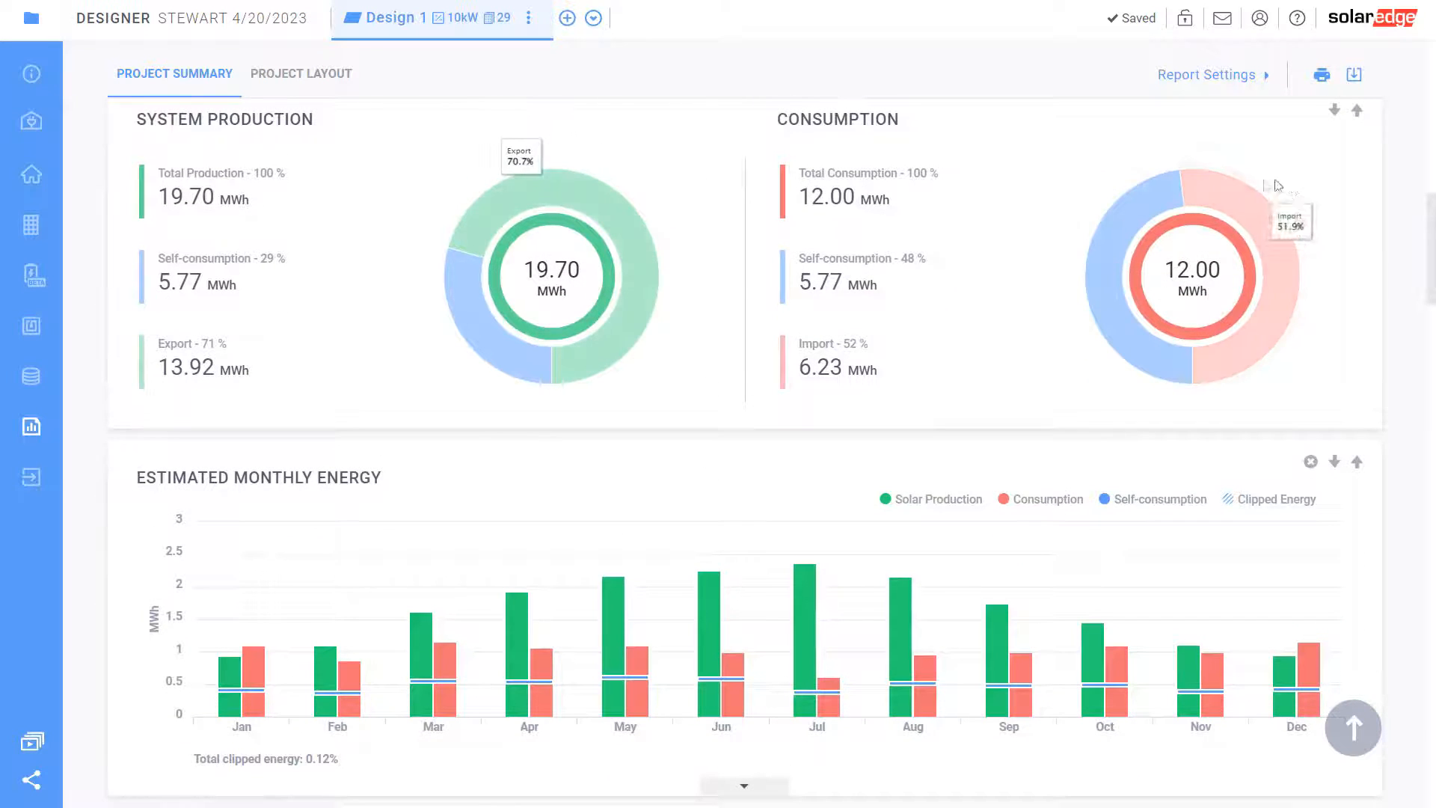
Duplicate Design 1 and rename the original to 'PV Only Max Fit'
click(532, 20)
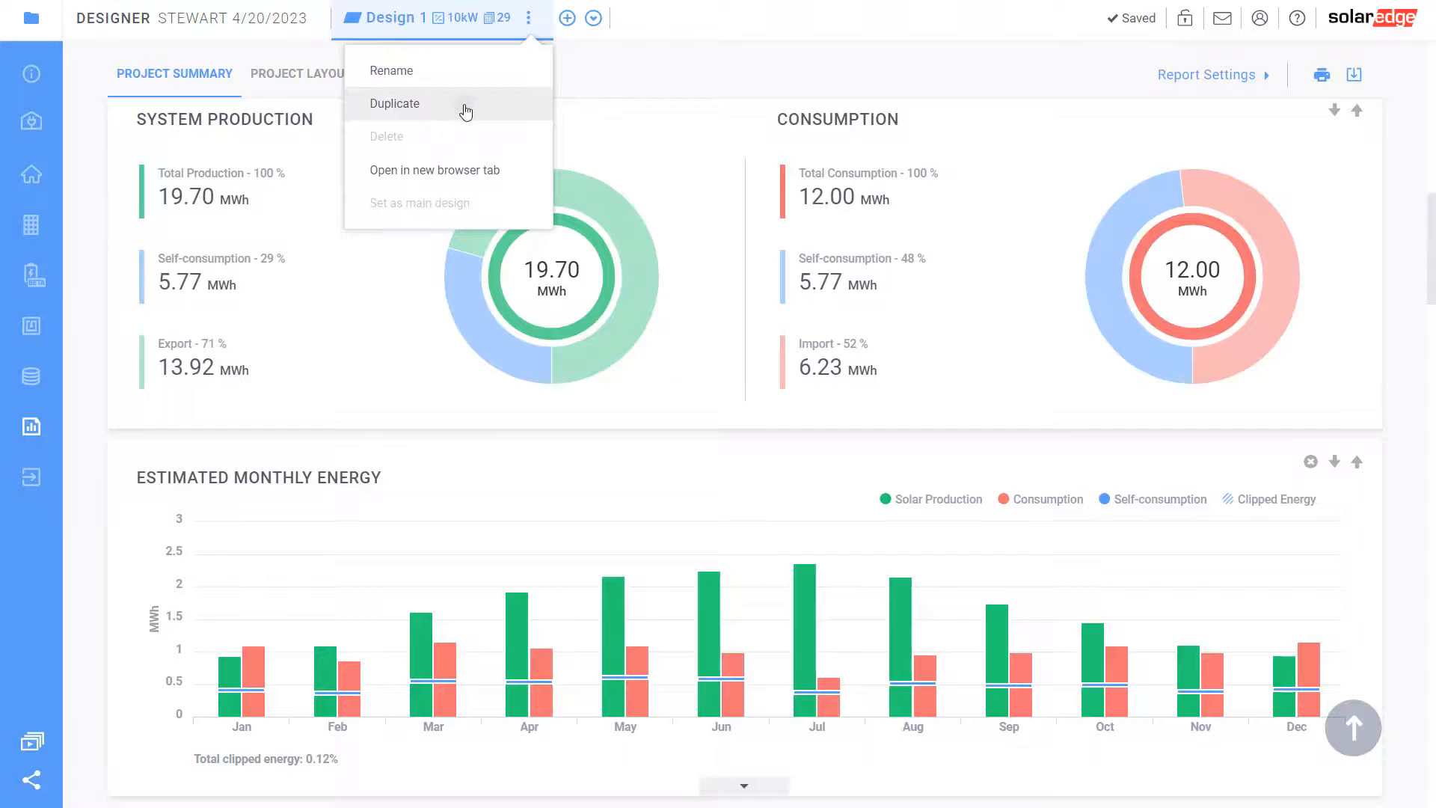
click(466, 112)
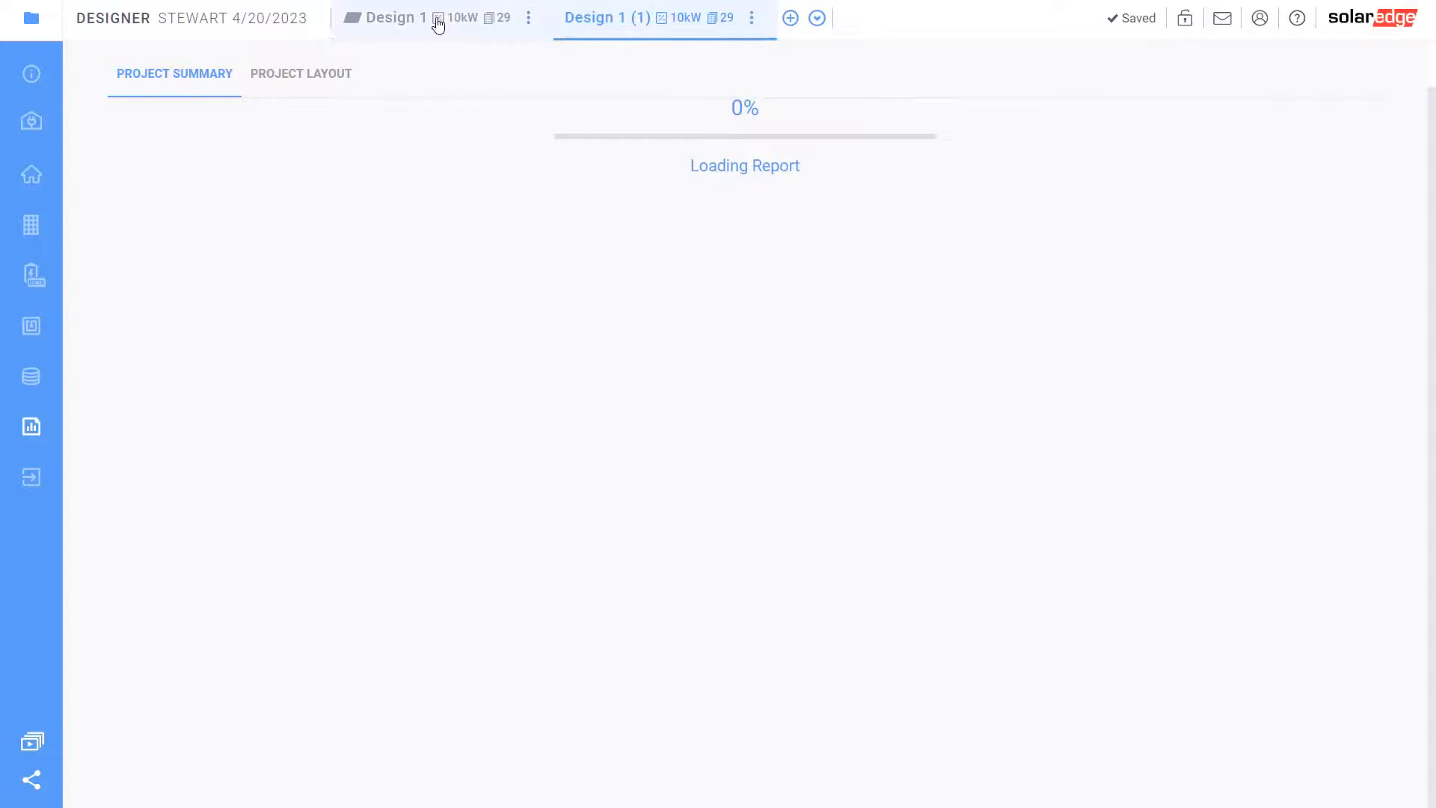
click(530, 23)
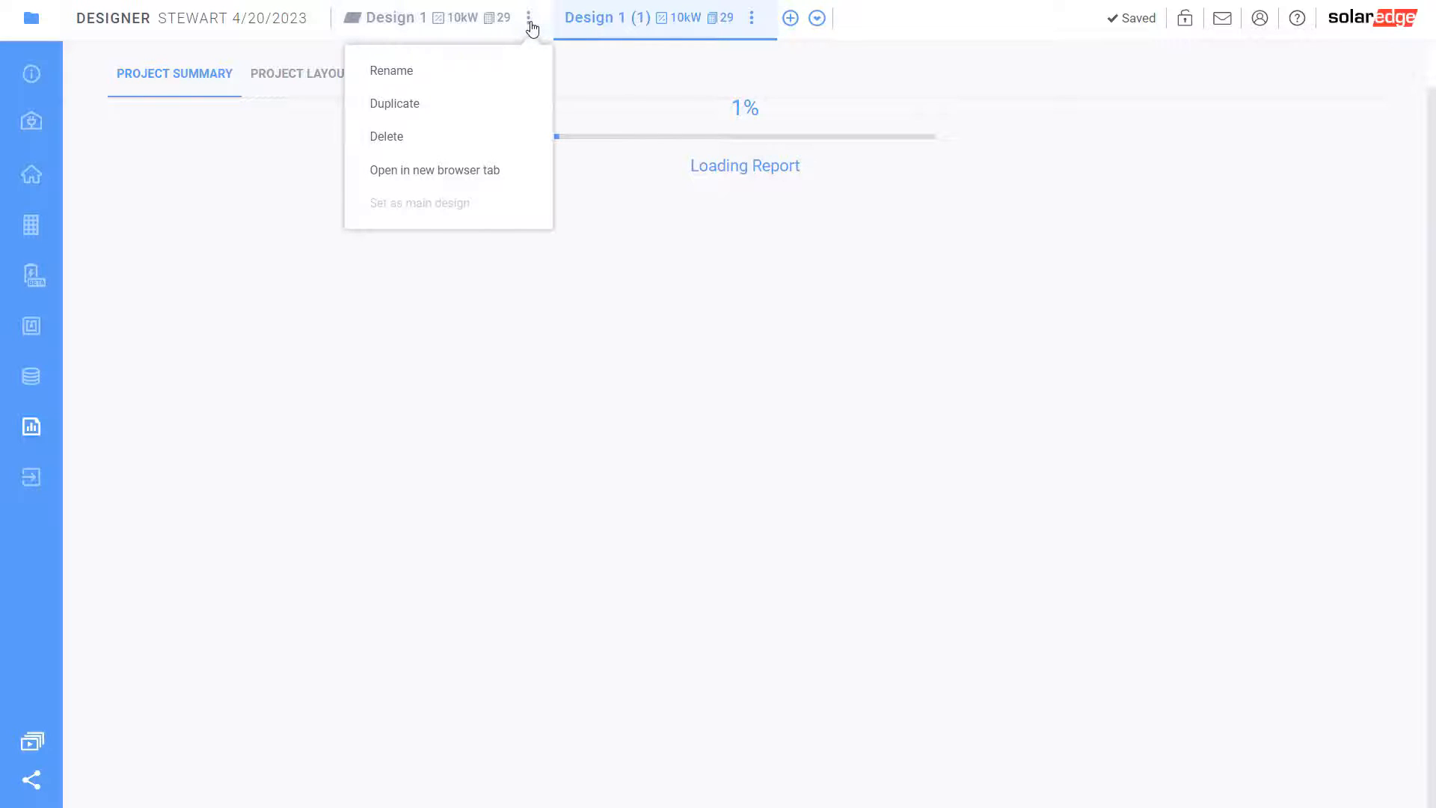
click(406, 81)
drag(442, 17, 305, 10)
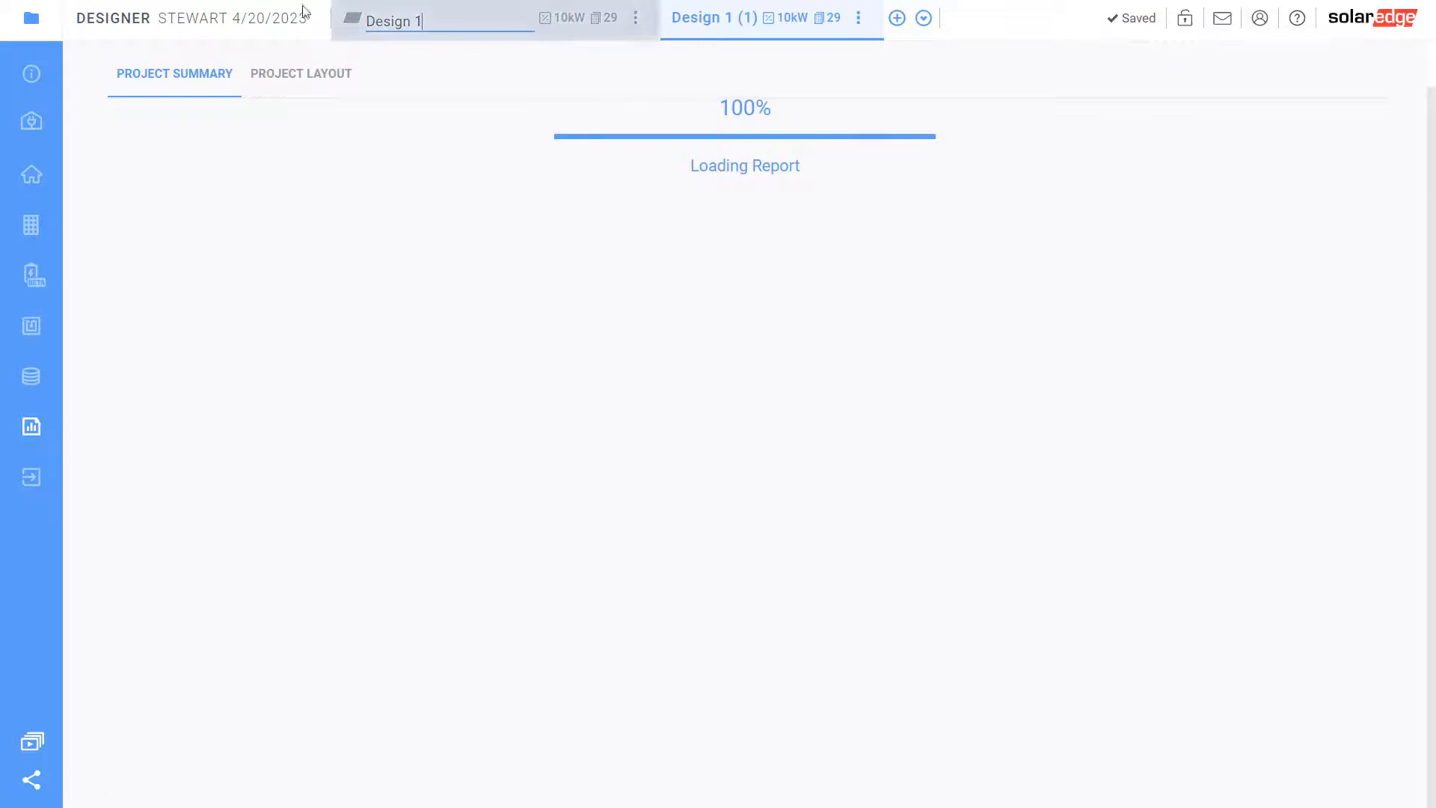
text(PV Only Max Fit)
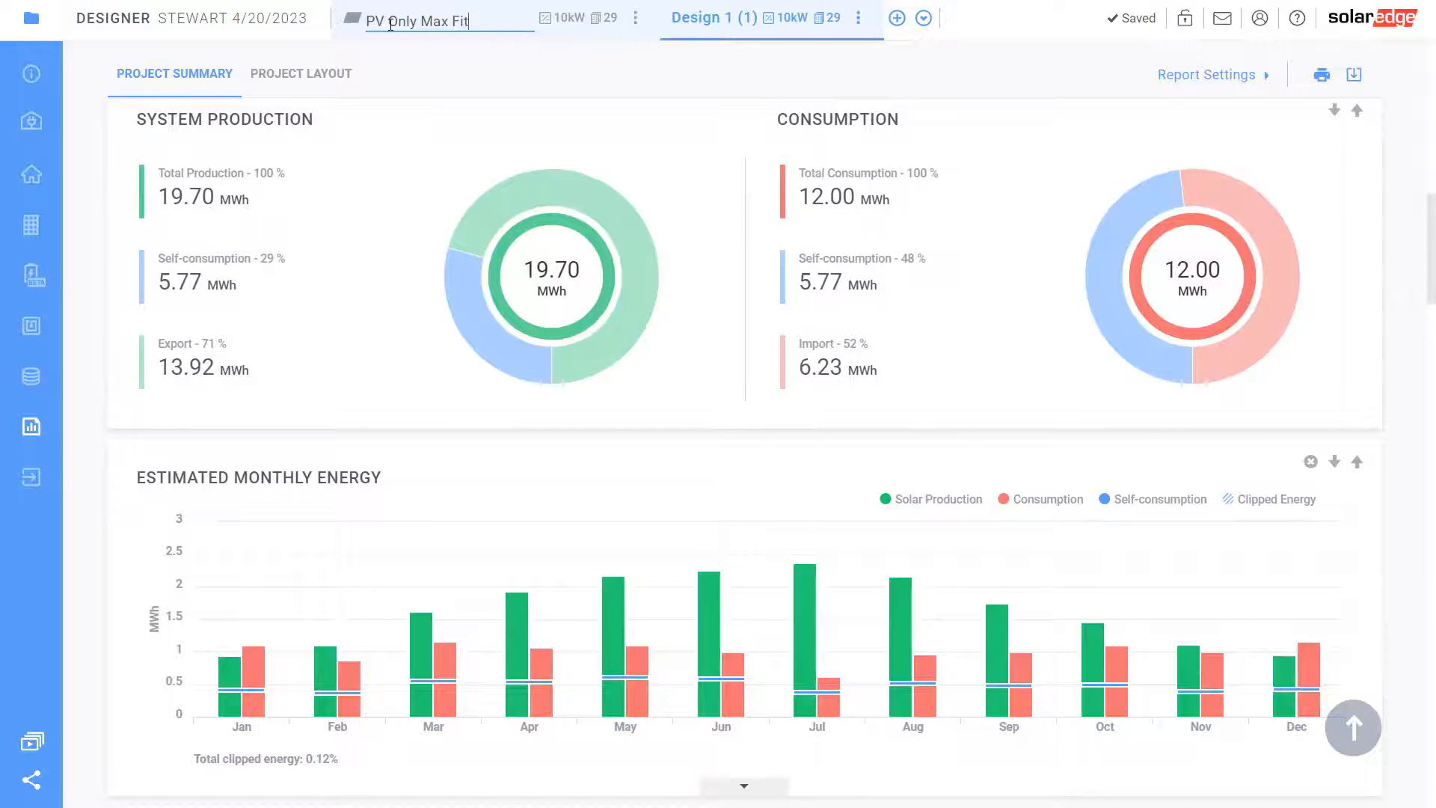
key(Return)
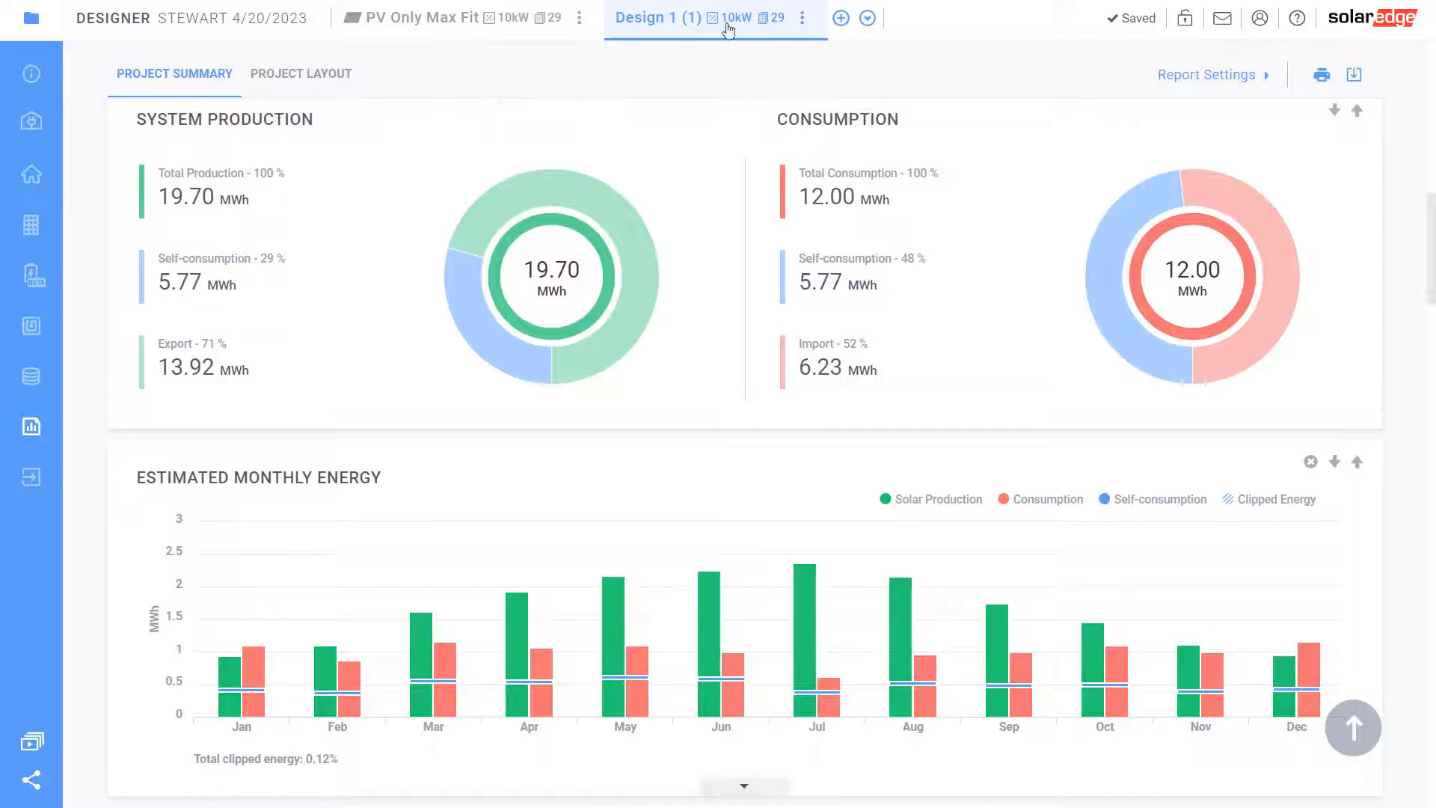
Rename the copy to 'ESS Max Fit' and open its Electrical Design page
click(802, 17)
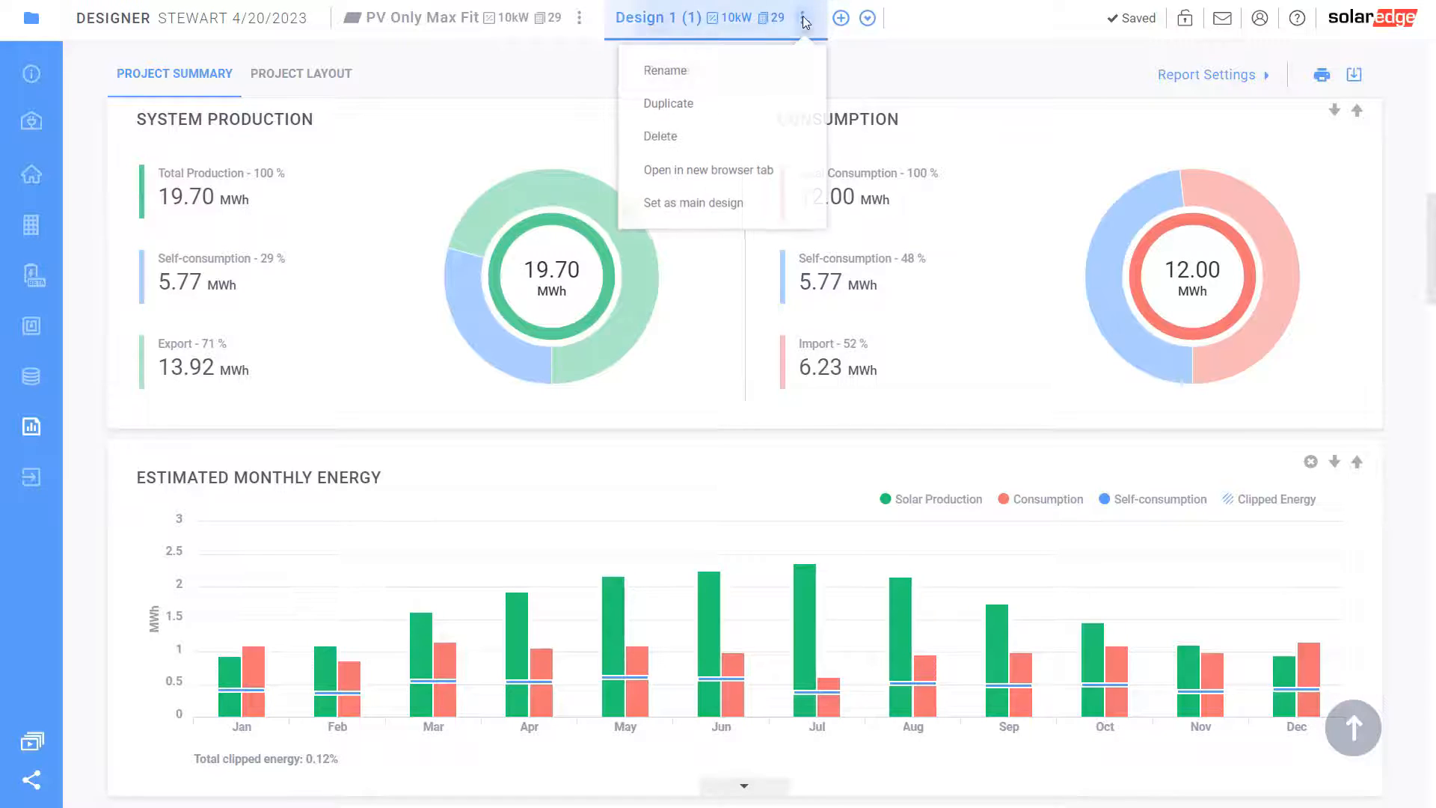
click(678, 73)
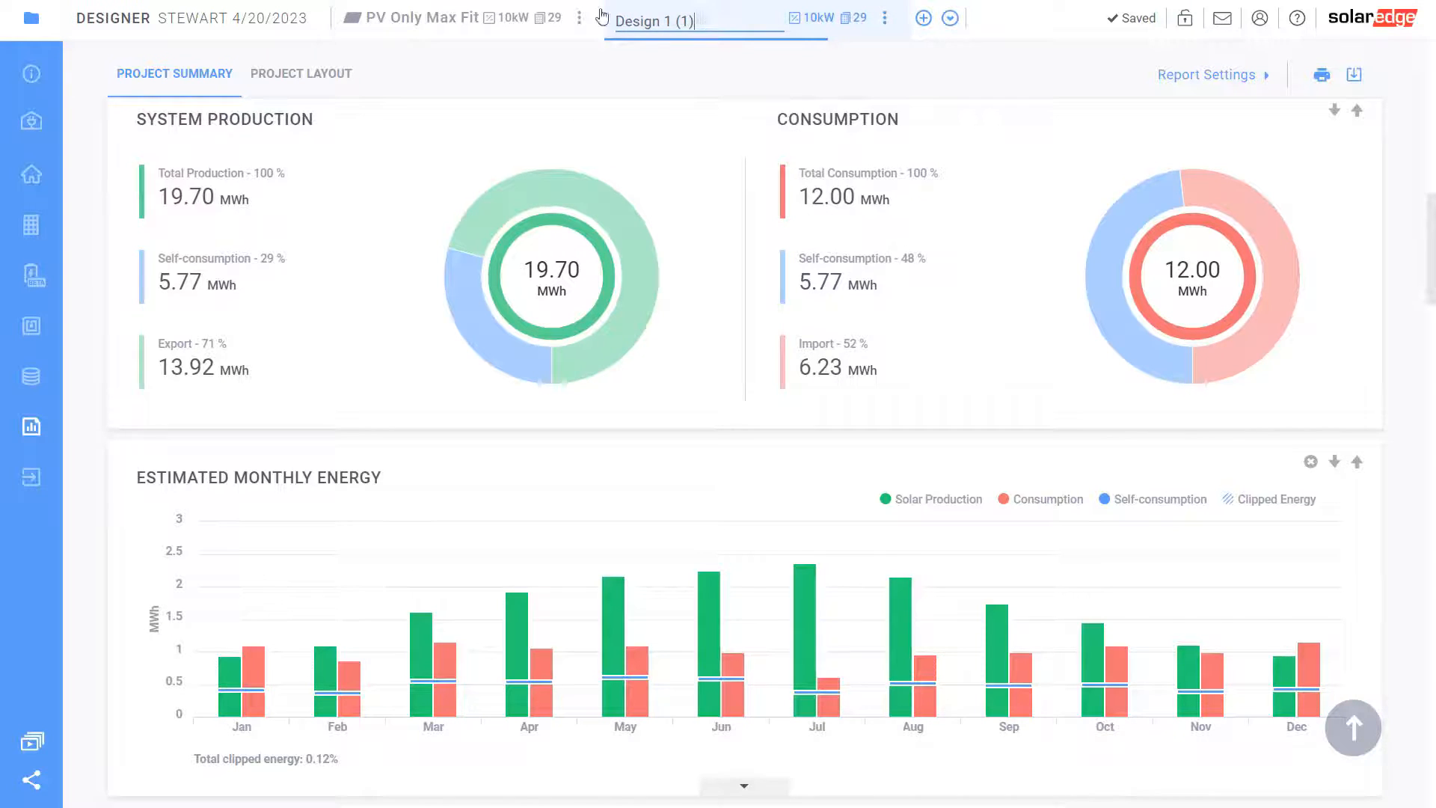
key(ctrl+a)
text(E)
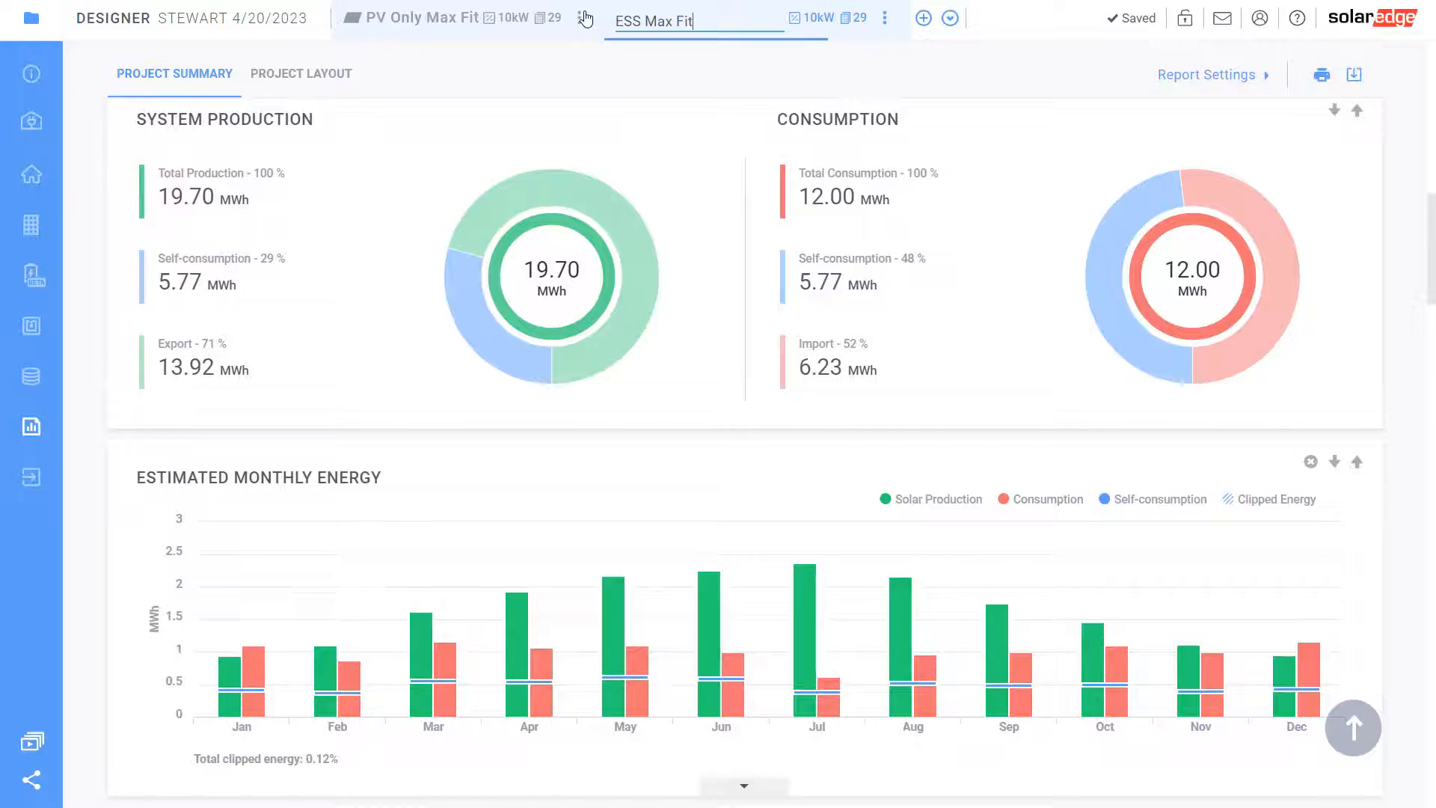
click(631, 63)
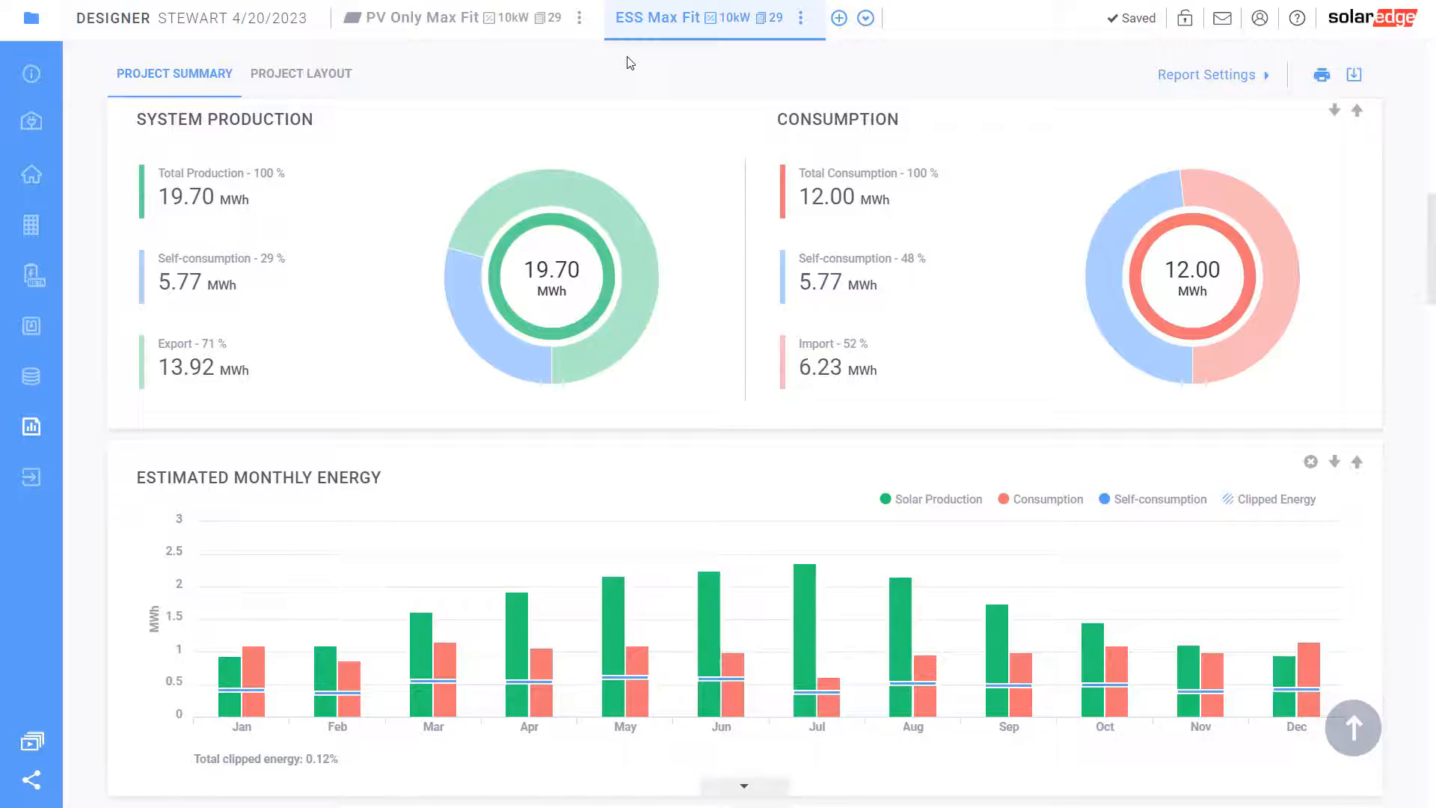
scroll(771, 524, down, 7)
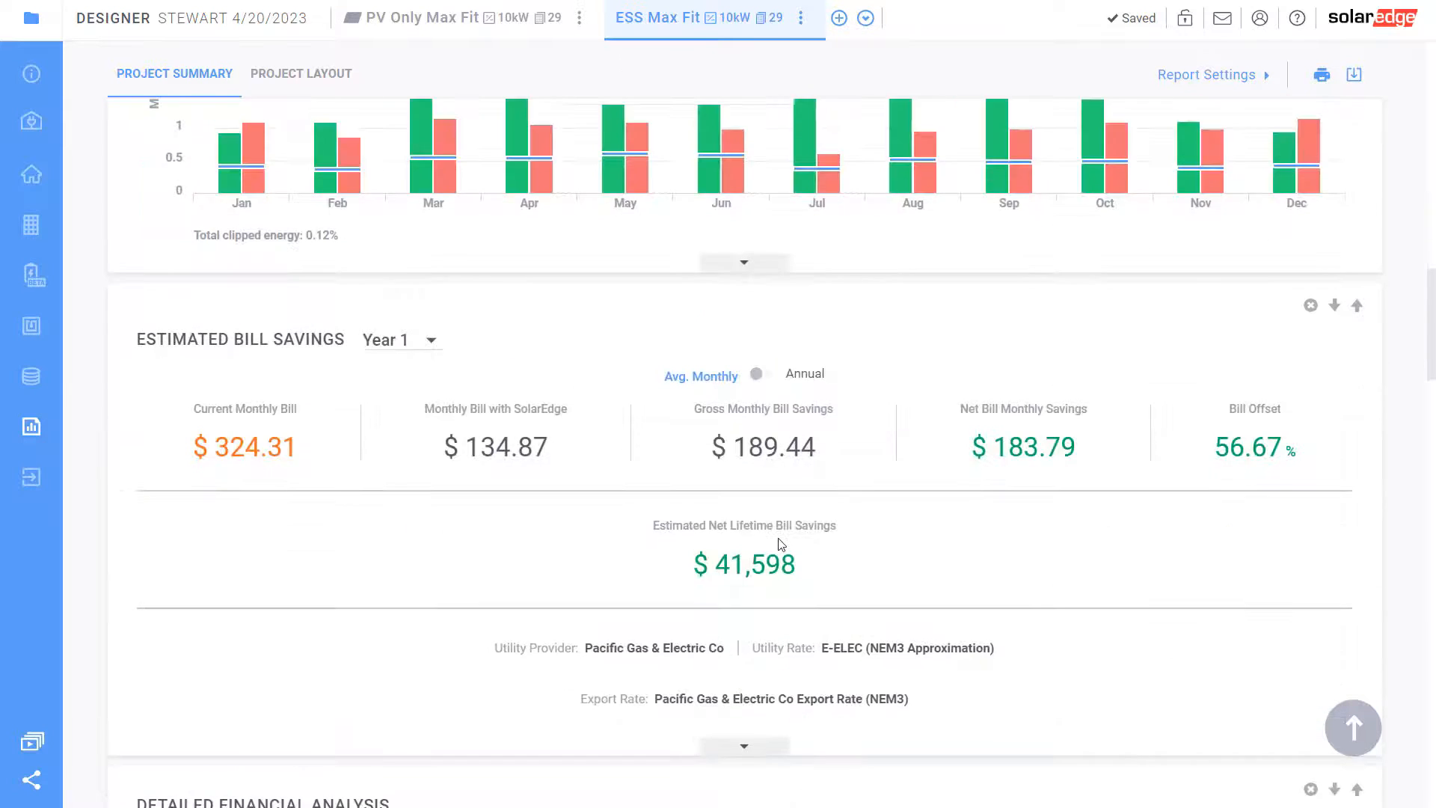
scroll(779, 544, down, 4)
scroll(779, 543, up, 7)
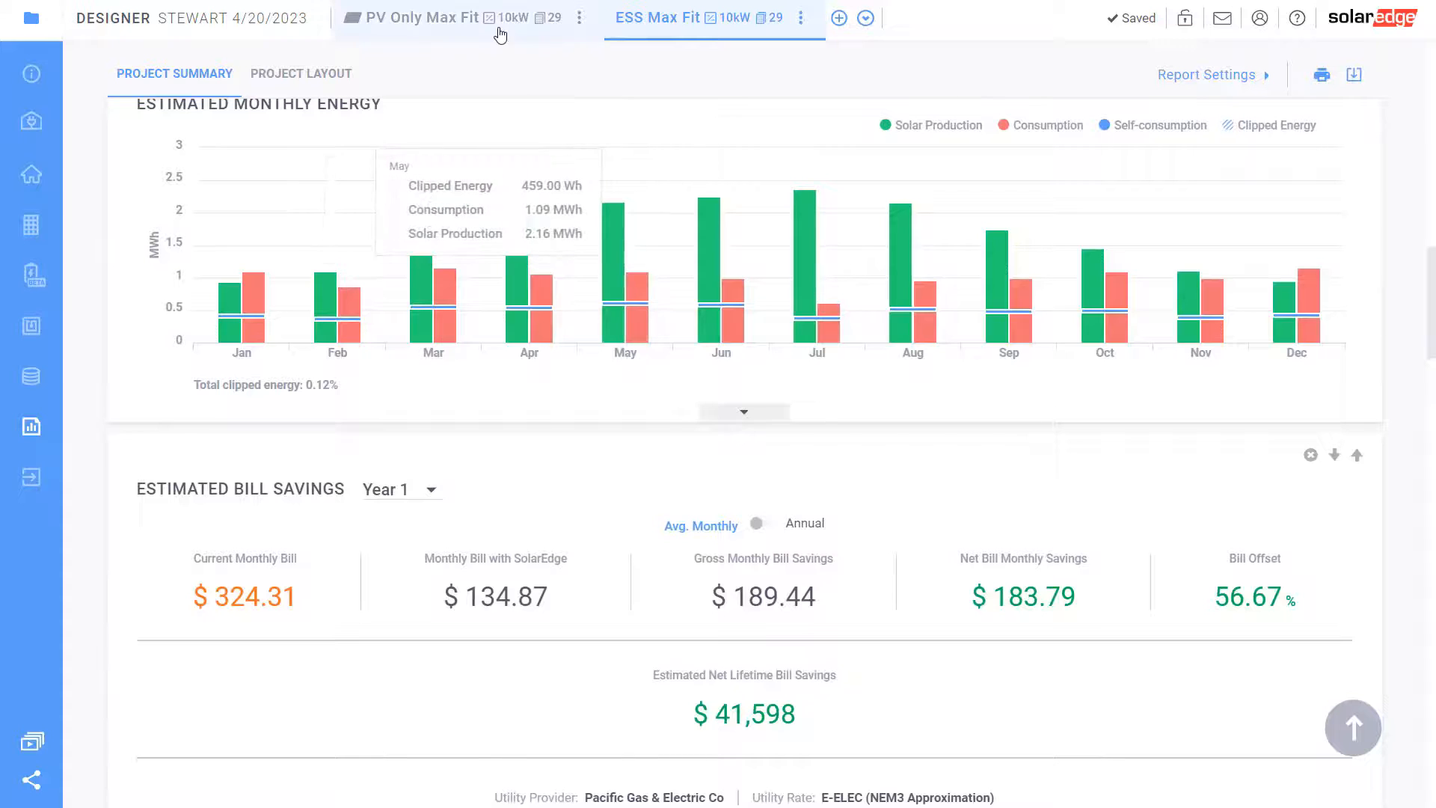
scroll(718, 457, up, 7)
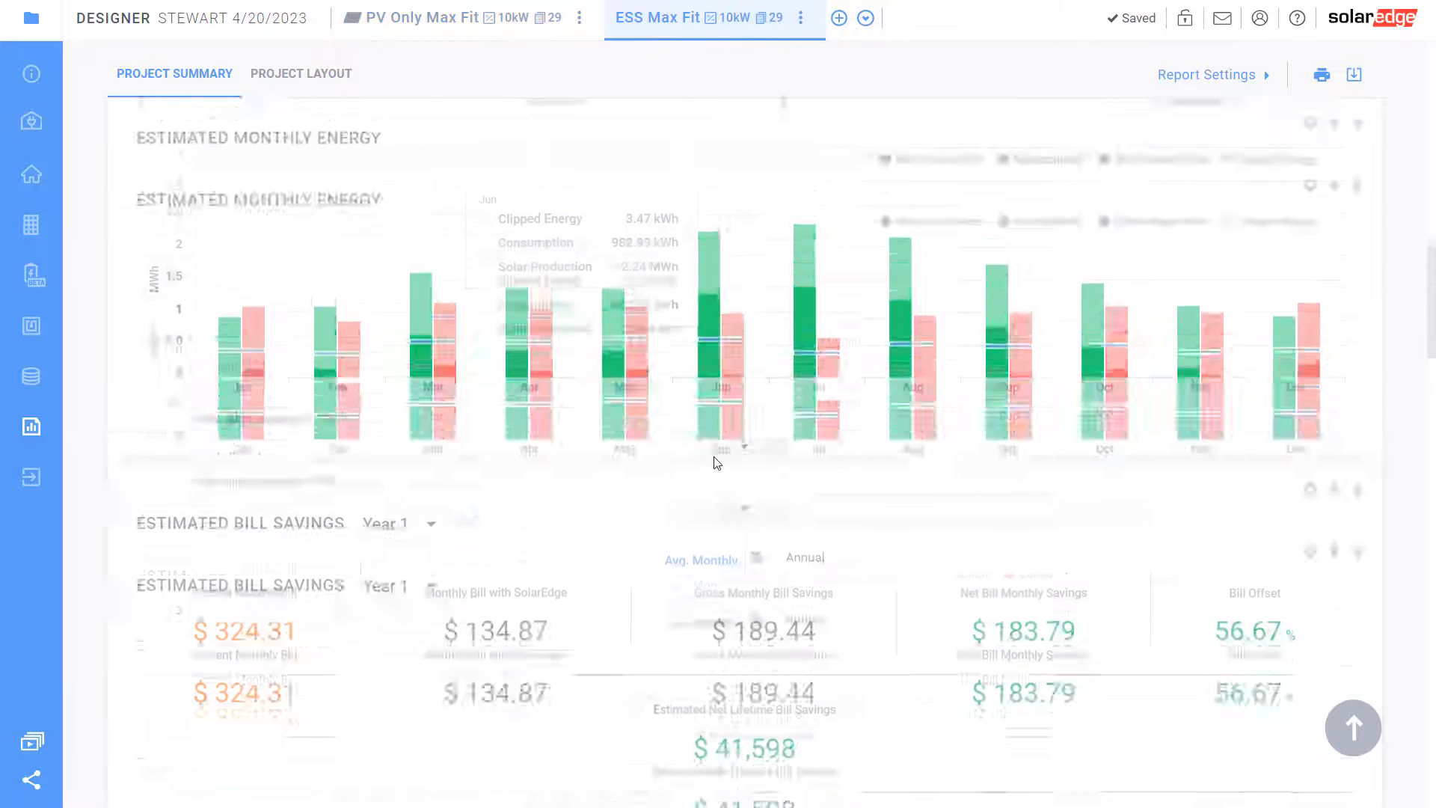
scroll(311, 407, up, 4)
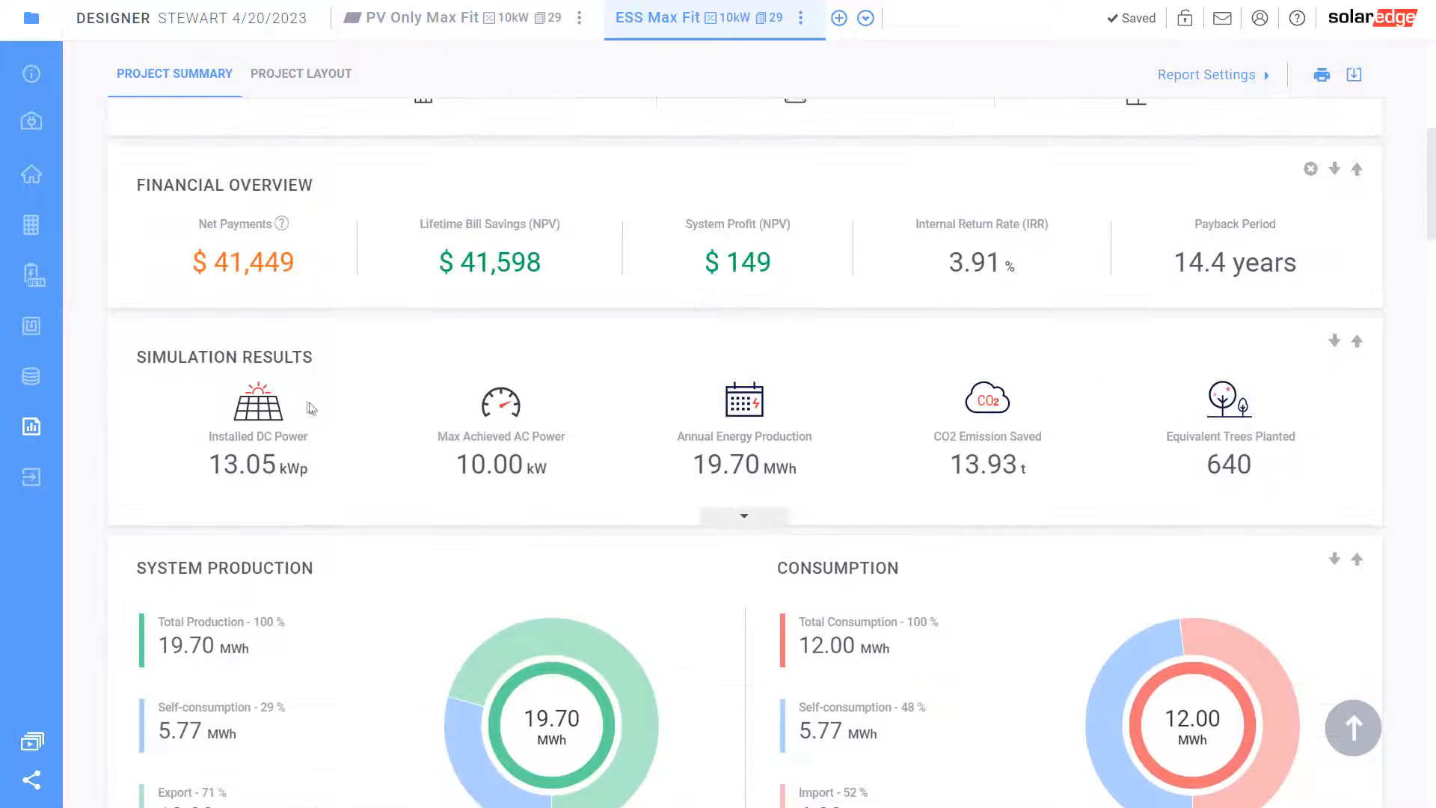
click(38, 335)
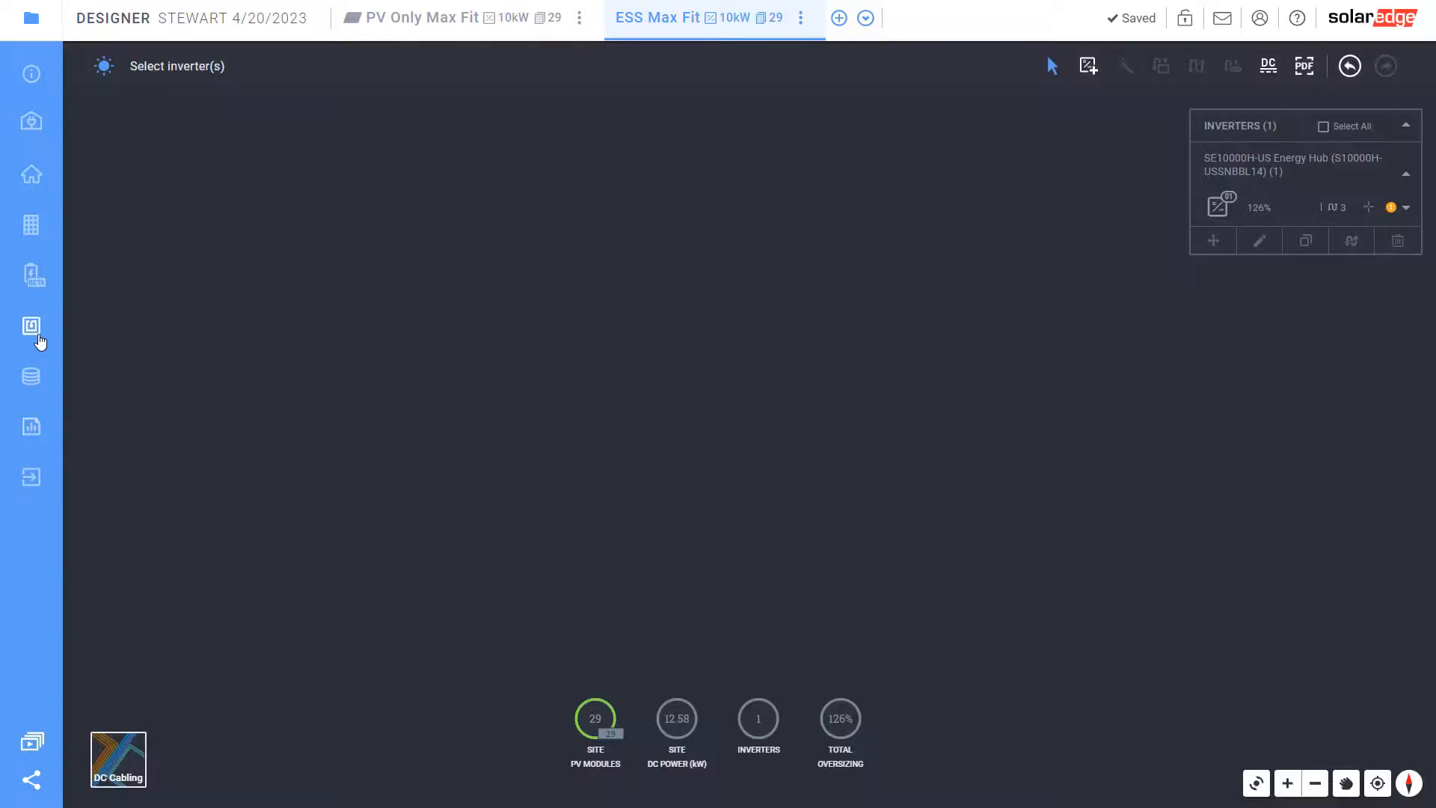
Add two SolarEdge Home Battery 10kWh units to the Energy Hub inverter, then view the $74,725.00 BOM
click(1240, 214)
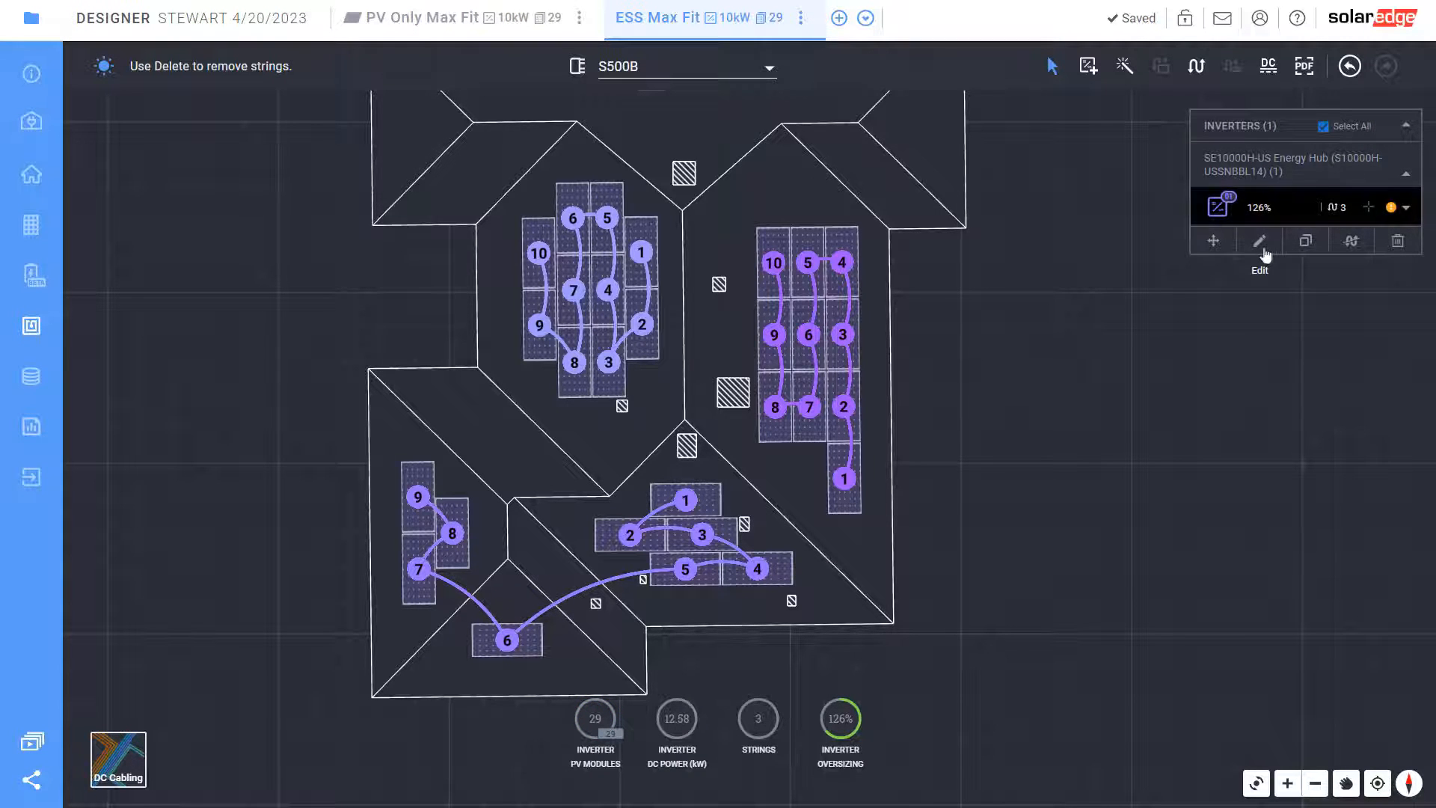
click(1260, 242)
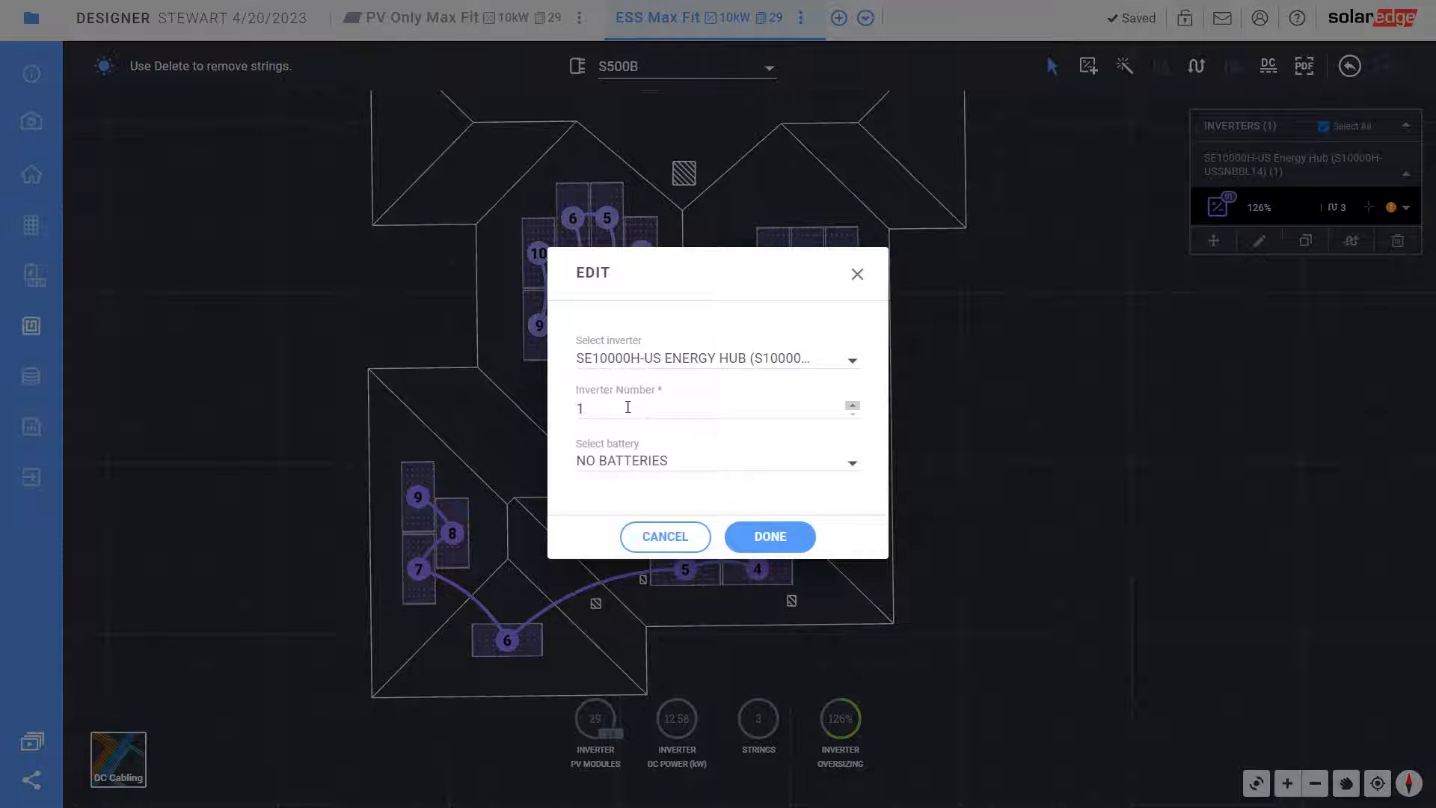
click(652, 461)
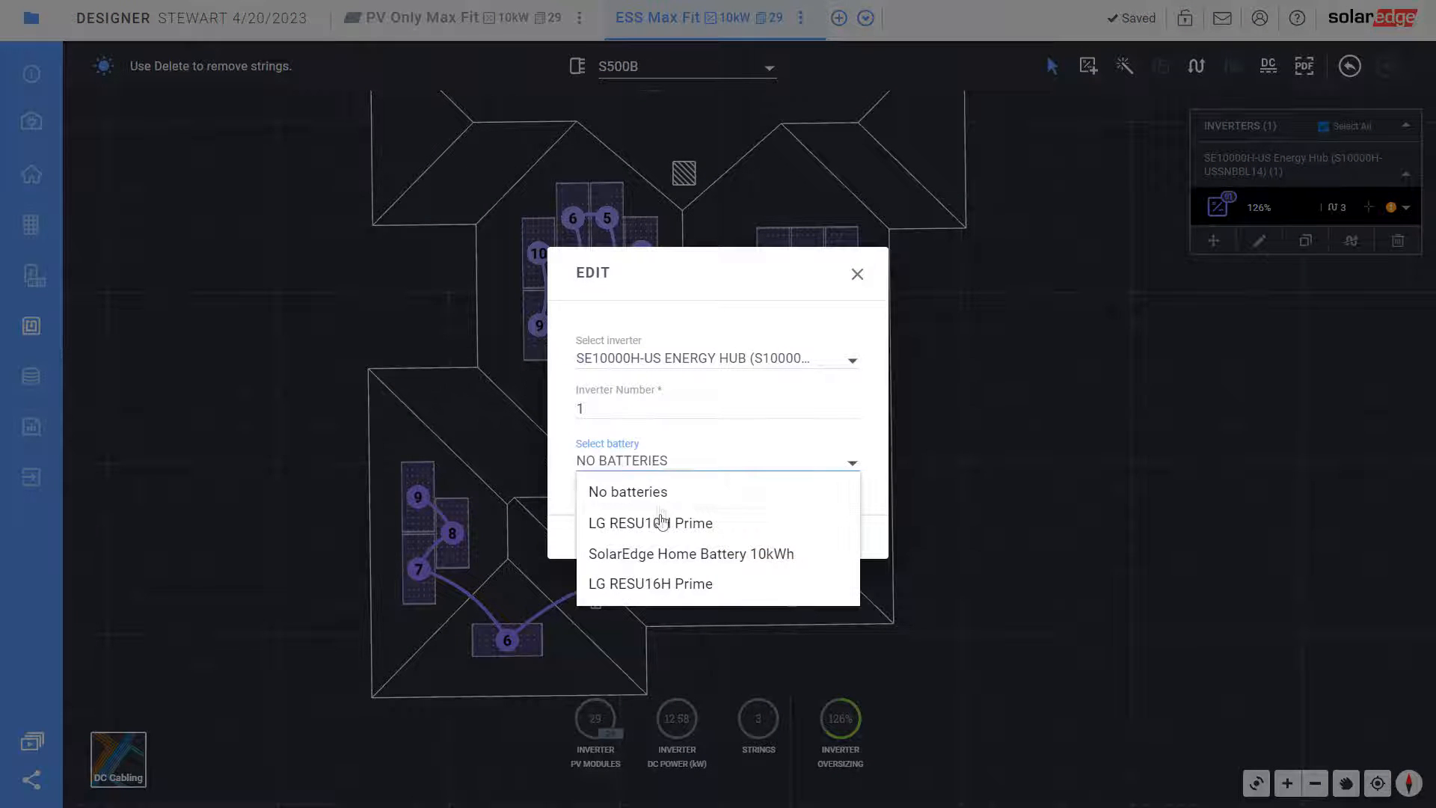
click(668, 554)
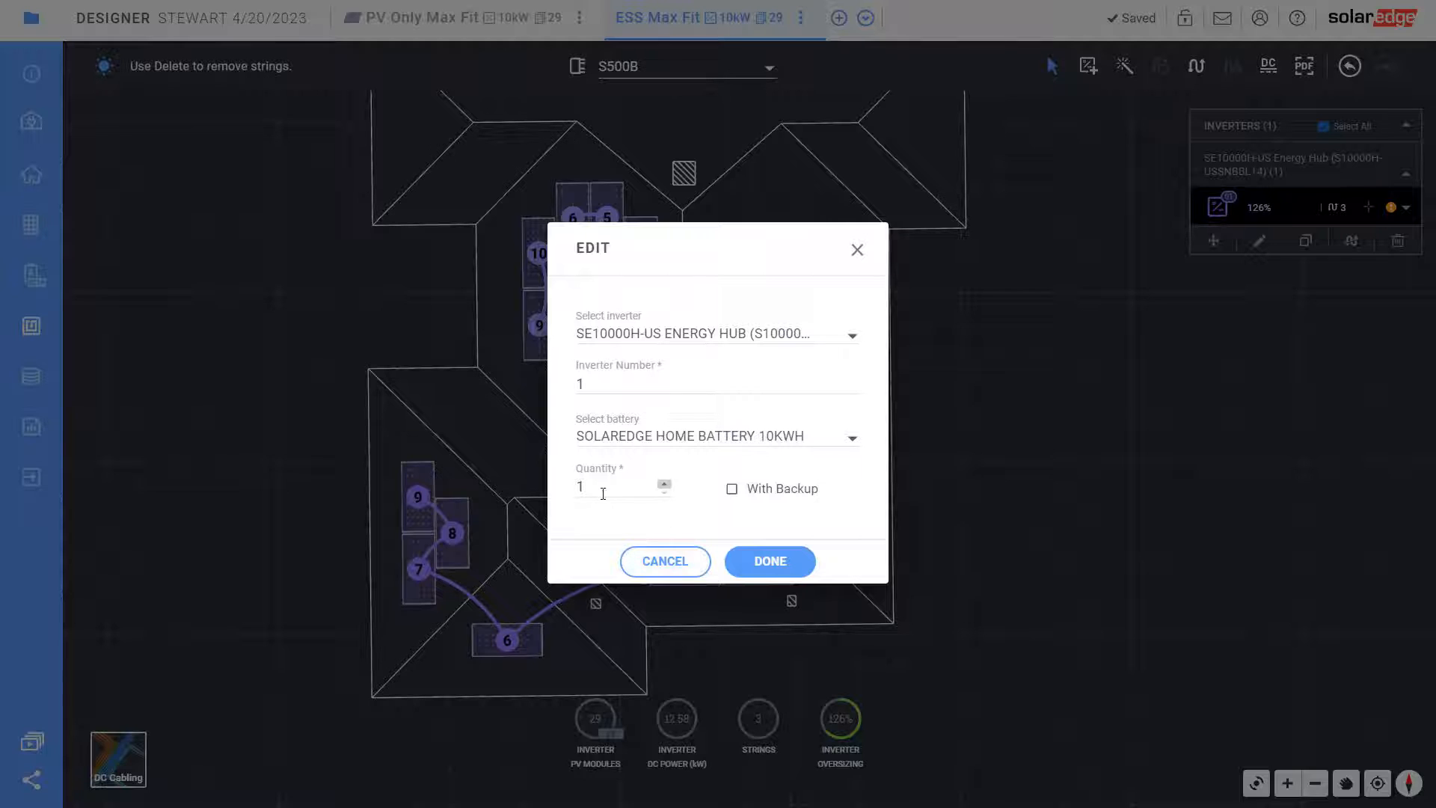
click(664, 485)
click(772, 561)
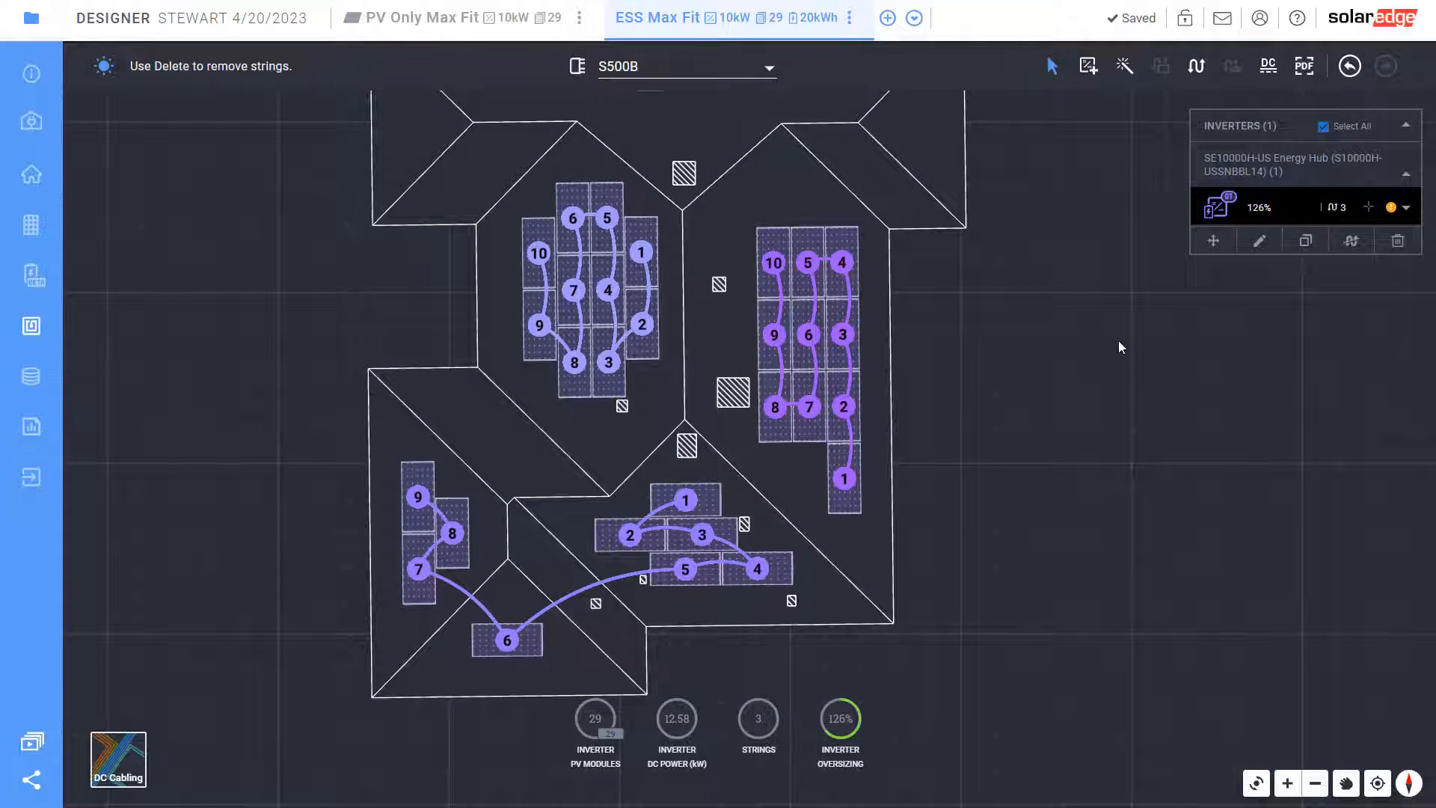
click(40, 382)
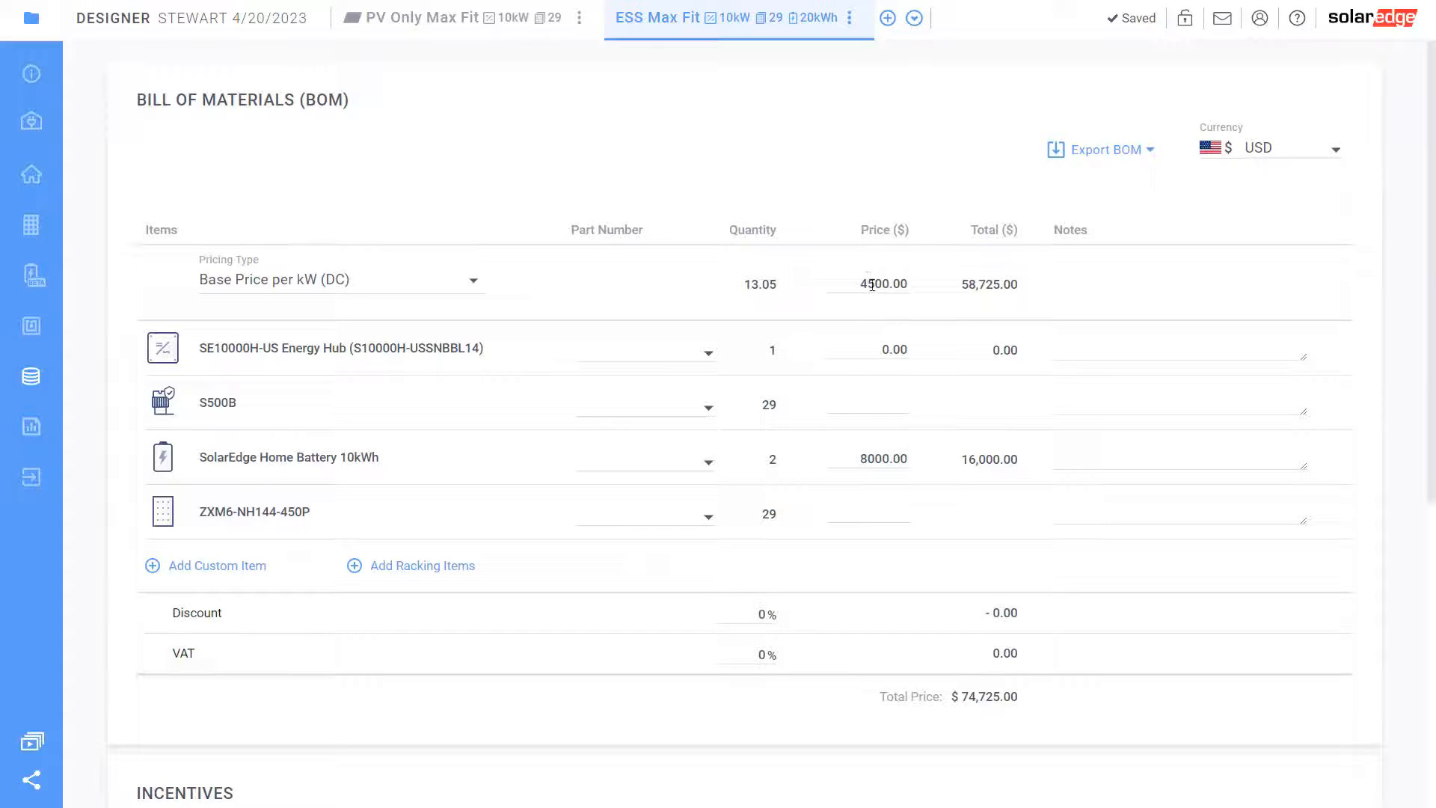
drag(860, 465, 941, 465)
click(910, 475)
drag(862, 453, 913, 471)
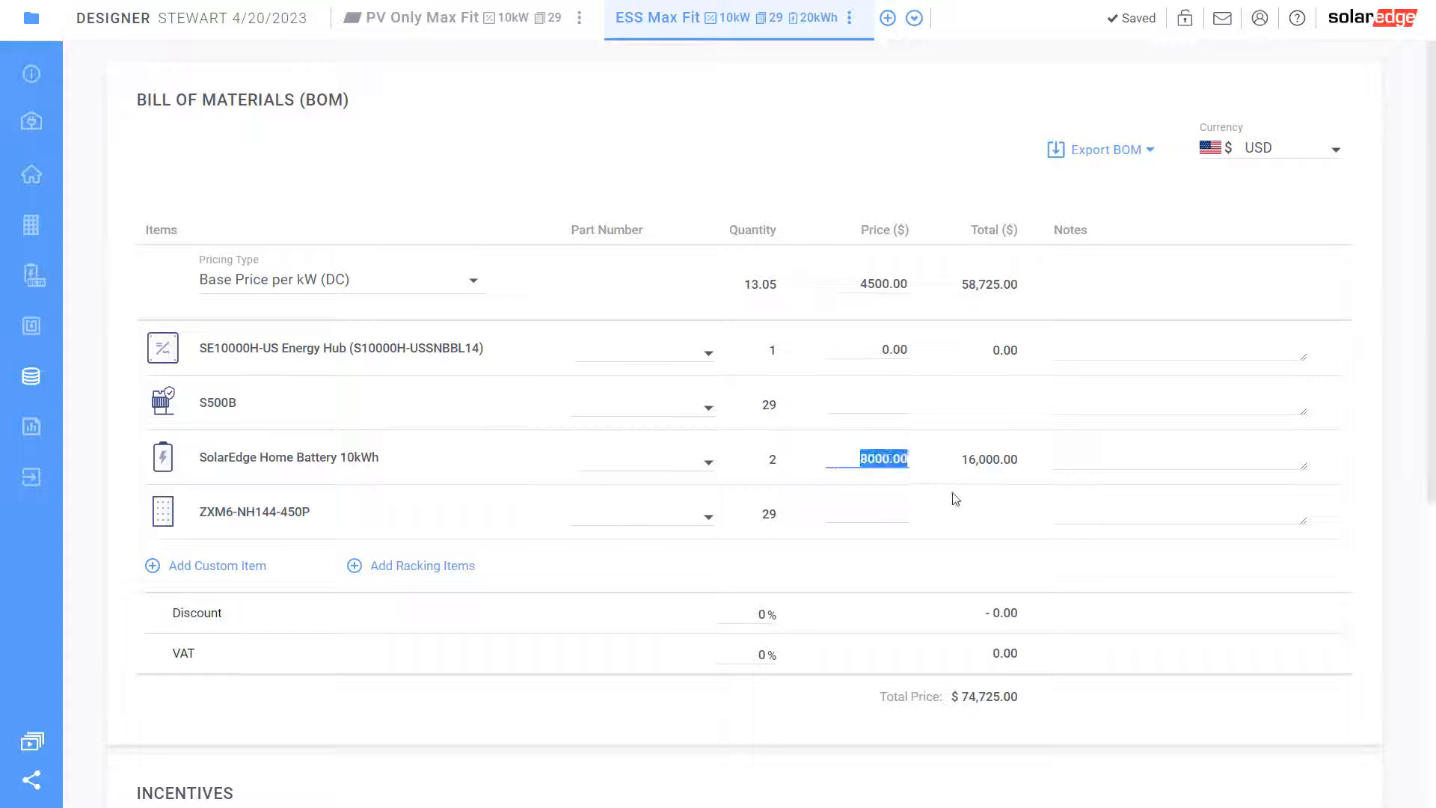
click(955, 499)
scroll(872, 474, down, 4)
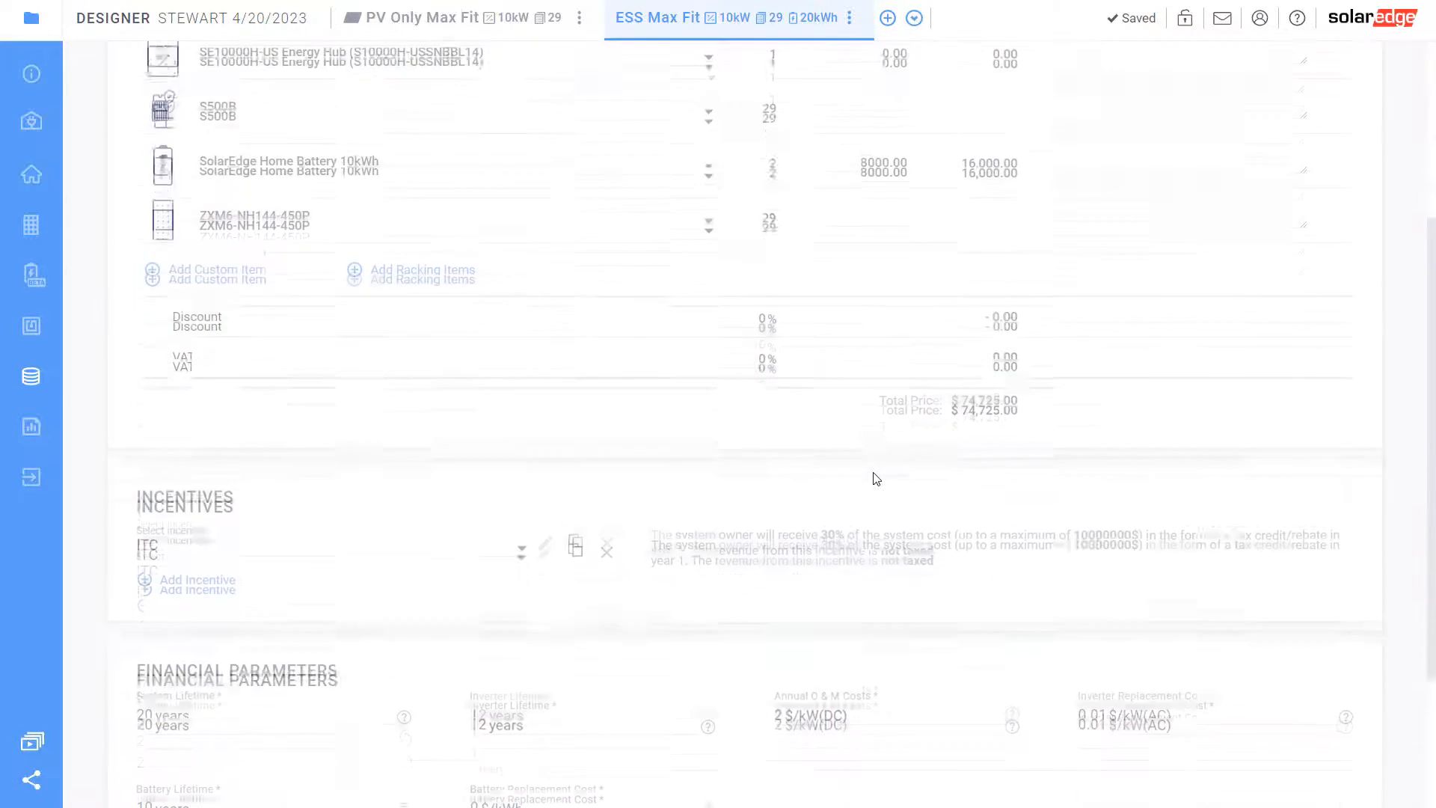
drag(1022, 403, 905, 391)
click(981, 422)
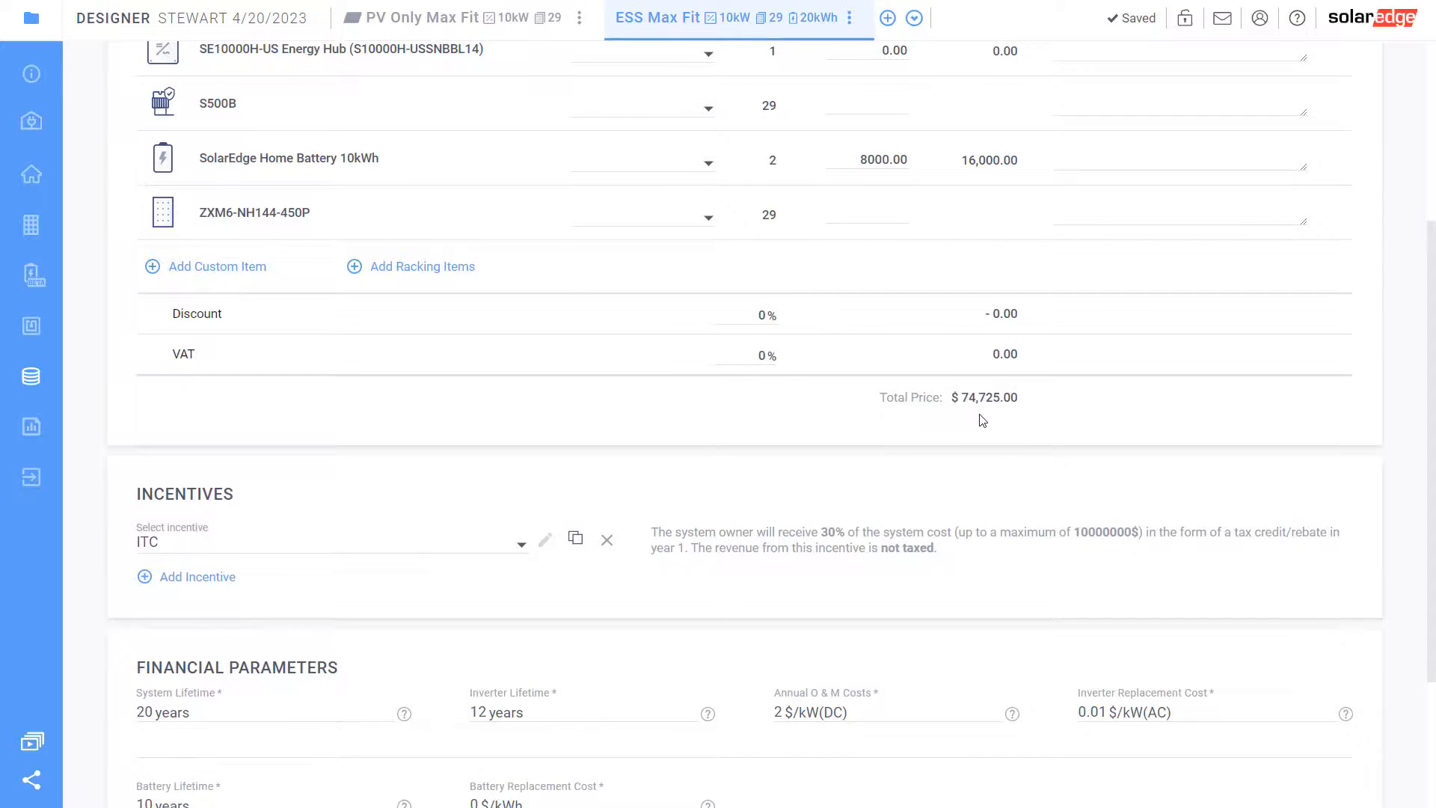
scroll(982, 421, down, 1)
scroll(982, 421, down, 2)
scroll(982, 421, up, 4)
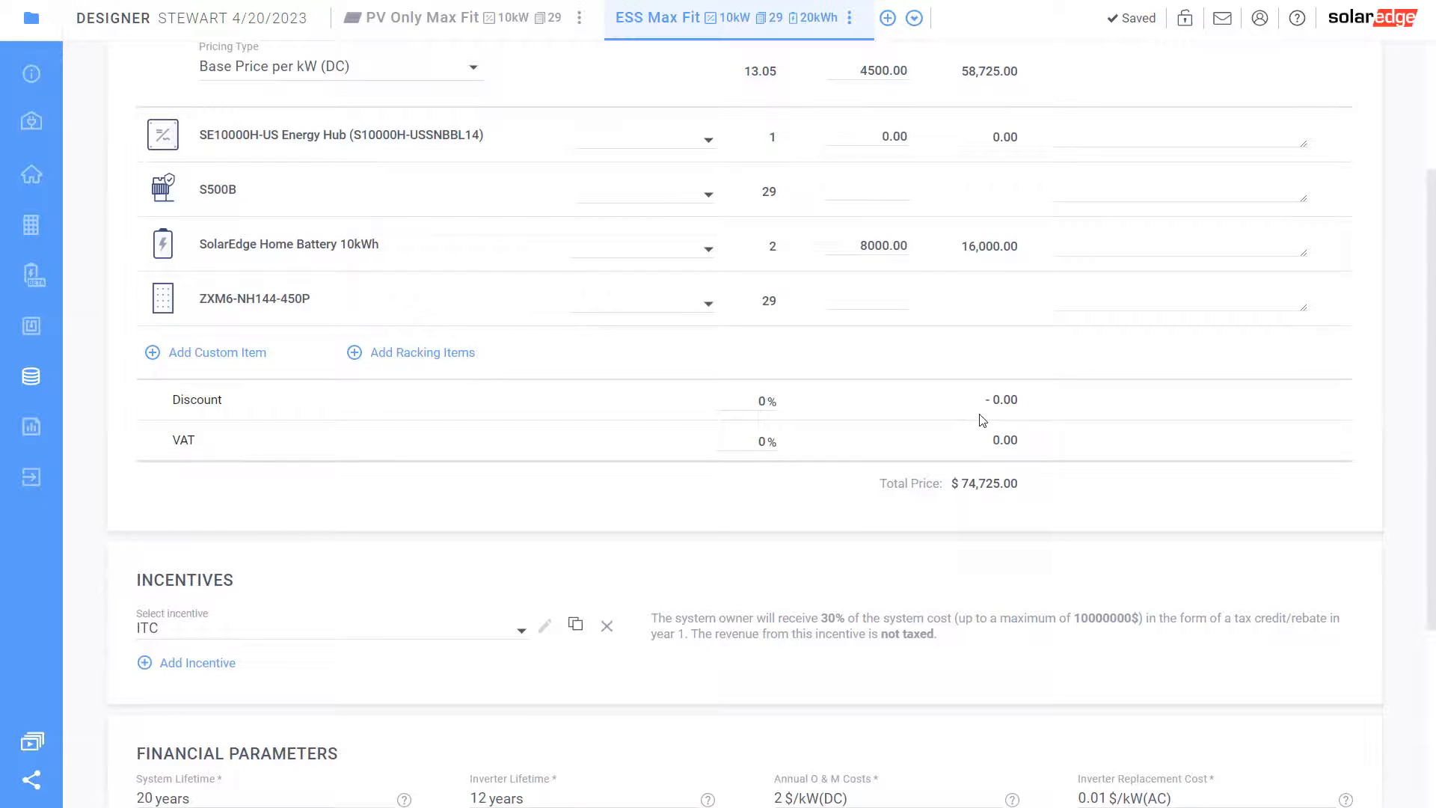
scroll(982, 420, up, 2)
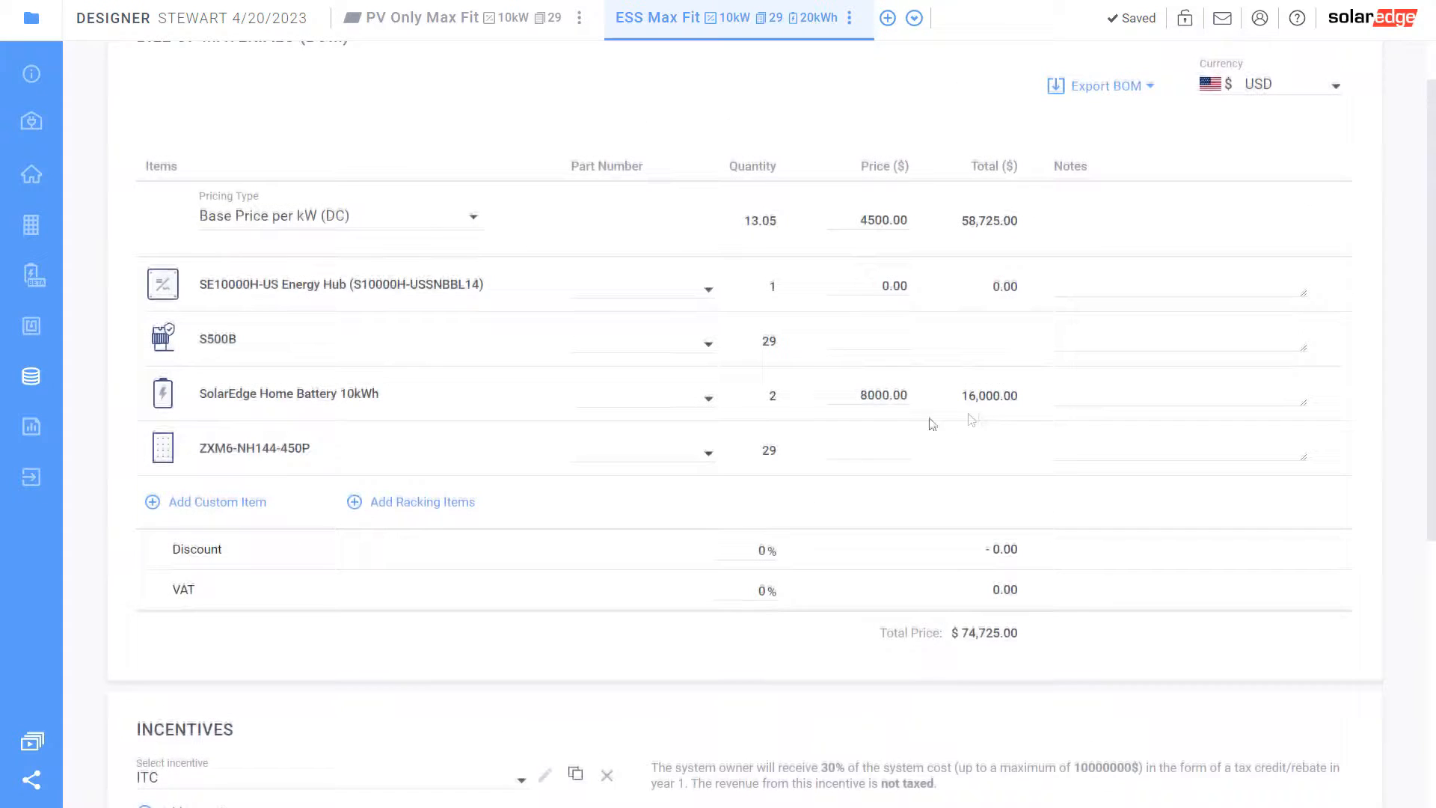
double_click(864, 396)
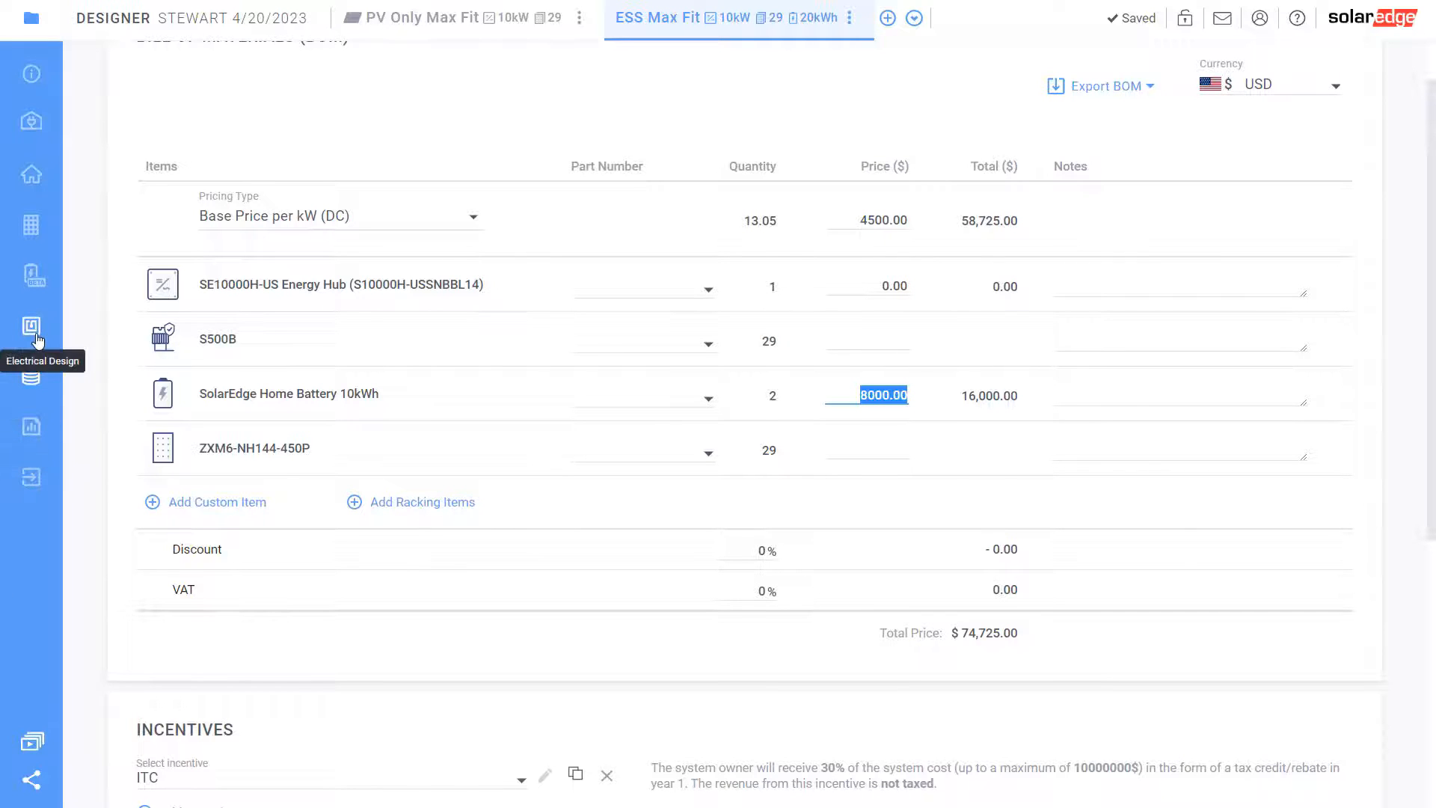
scroll(281, 491, down, 4)
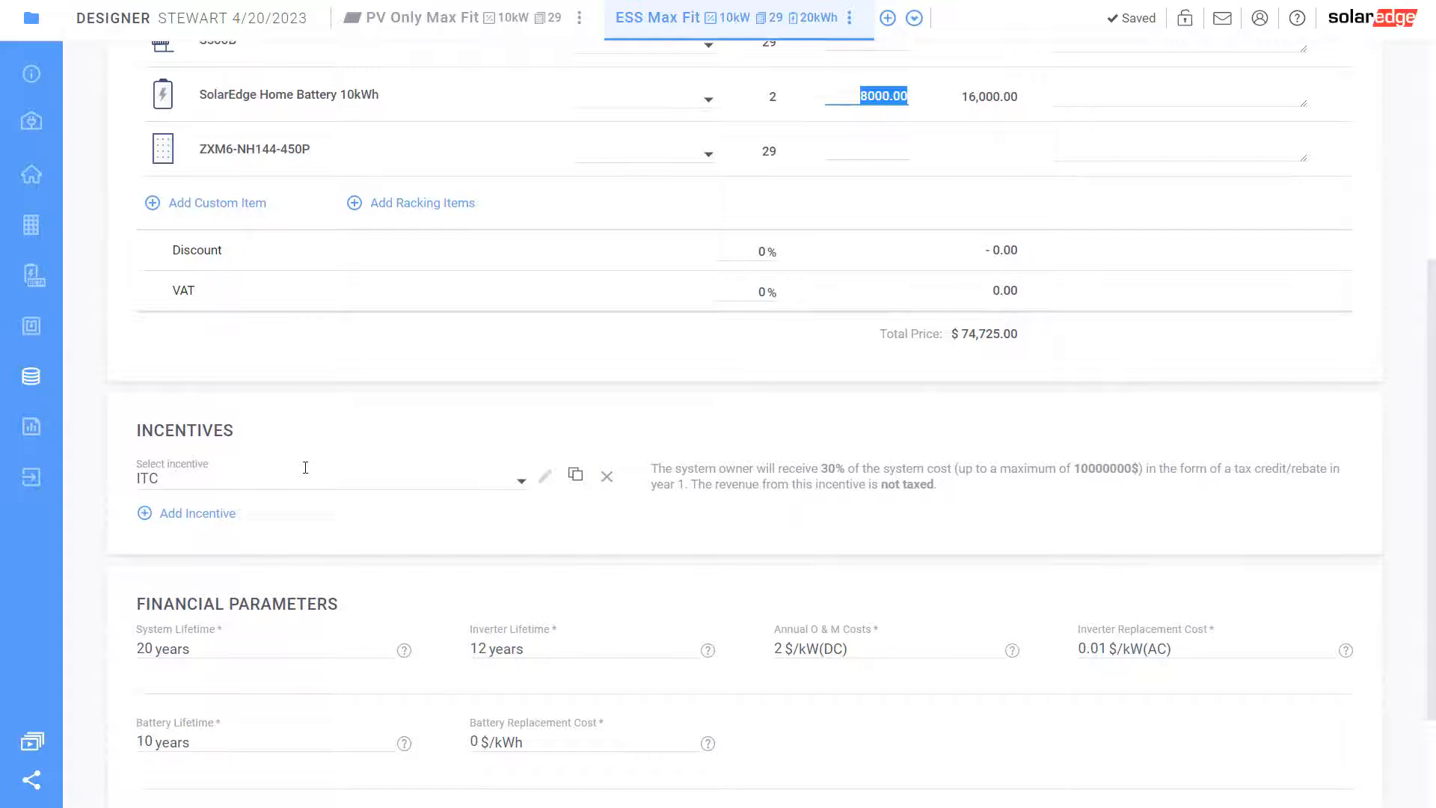
Add SGIP and CARE as second and third incentive rows alongside ITC
click(186, 513)
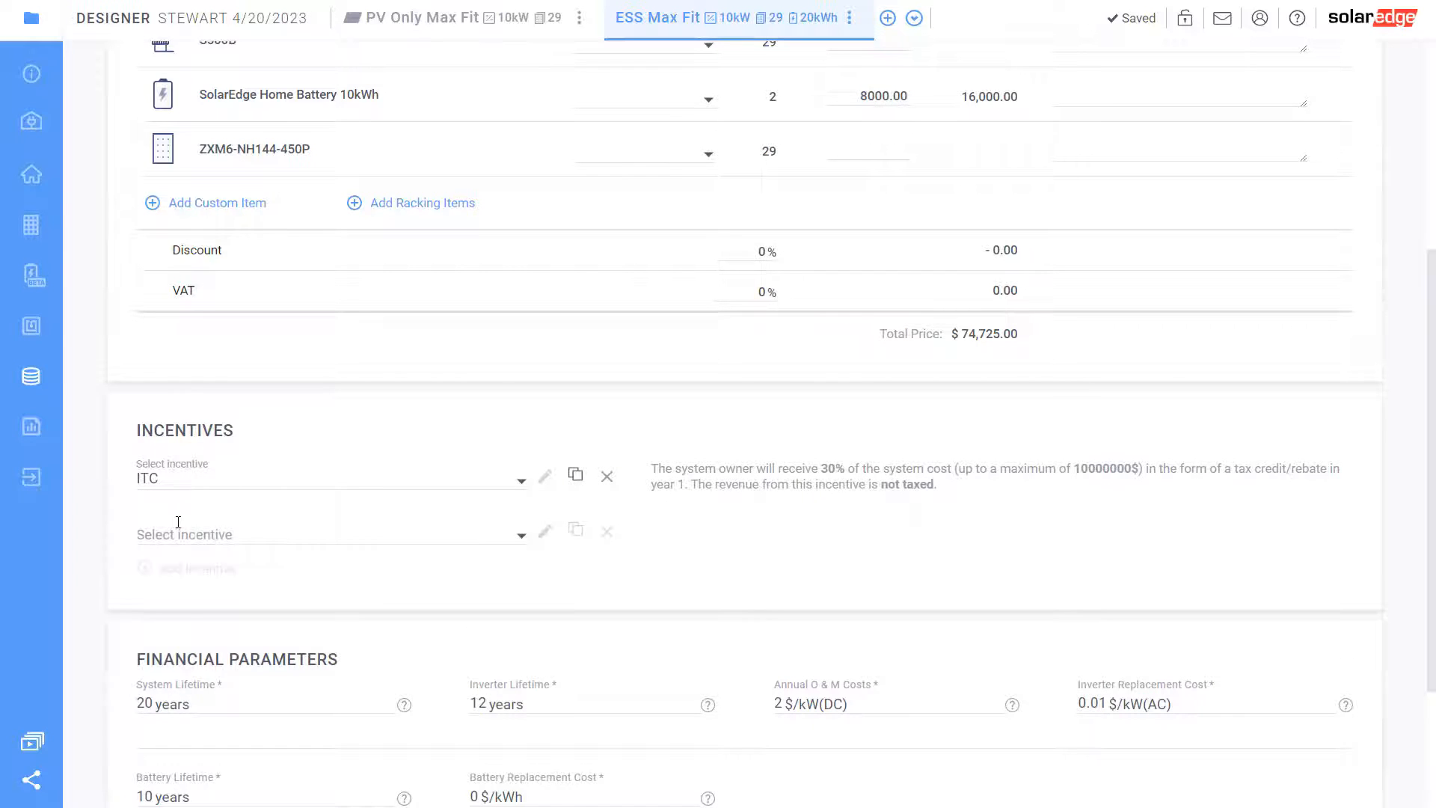
click(178, 522)
click(173, 564)
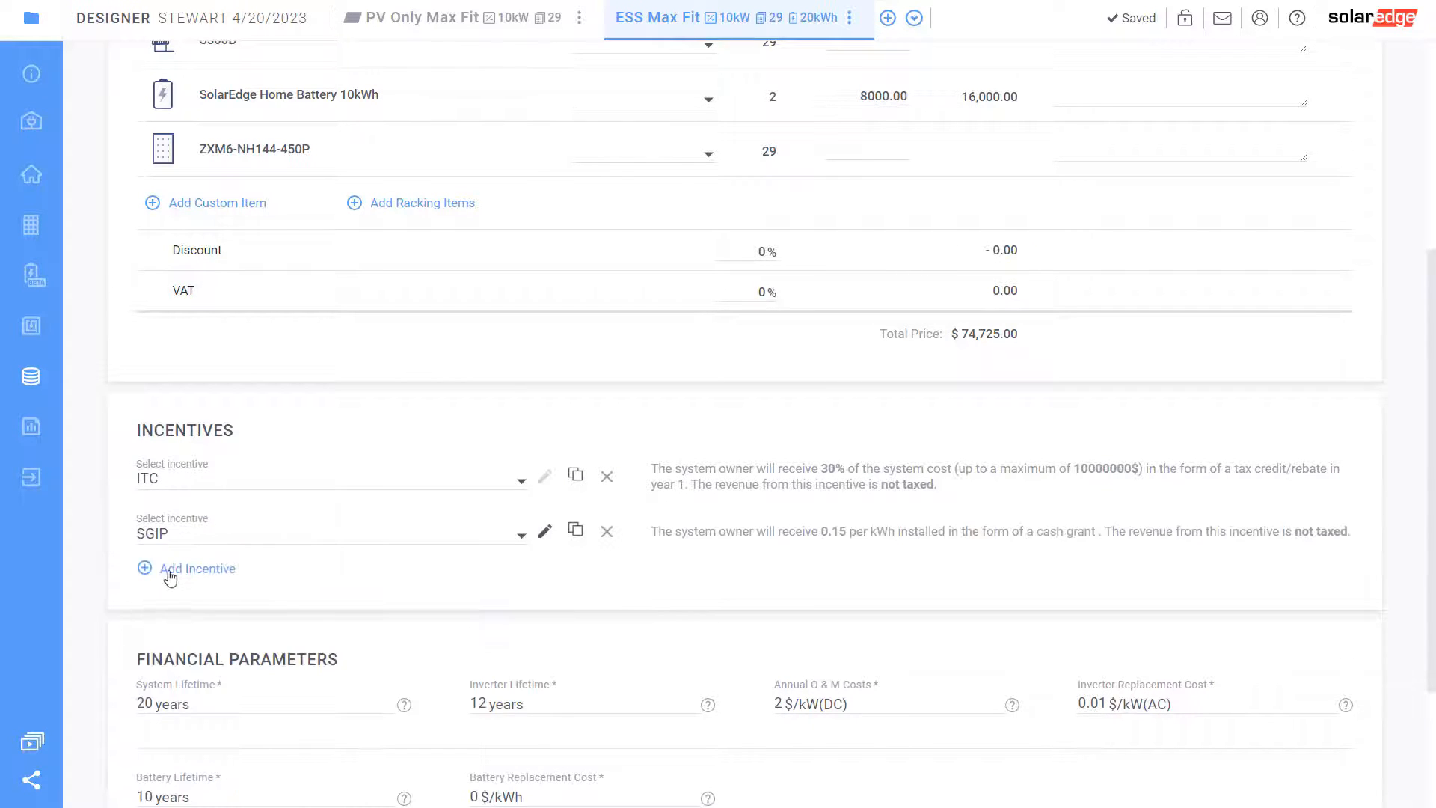
click(171, 574)
click(176, 581)
text(ca)
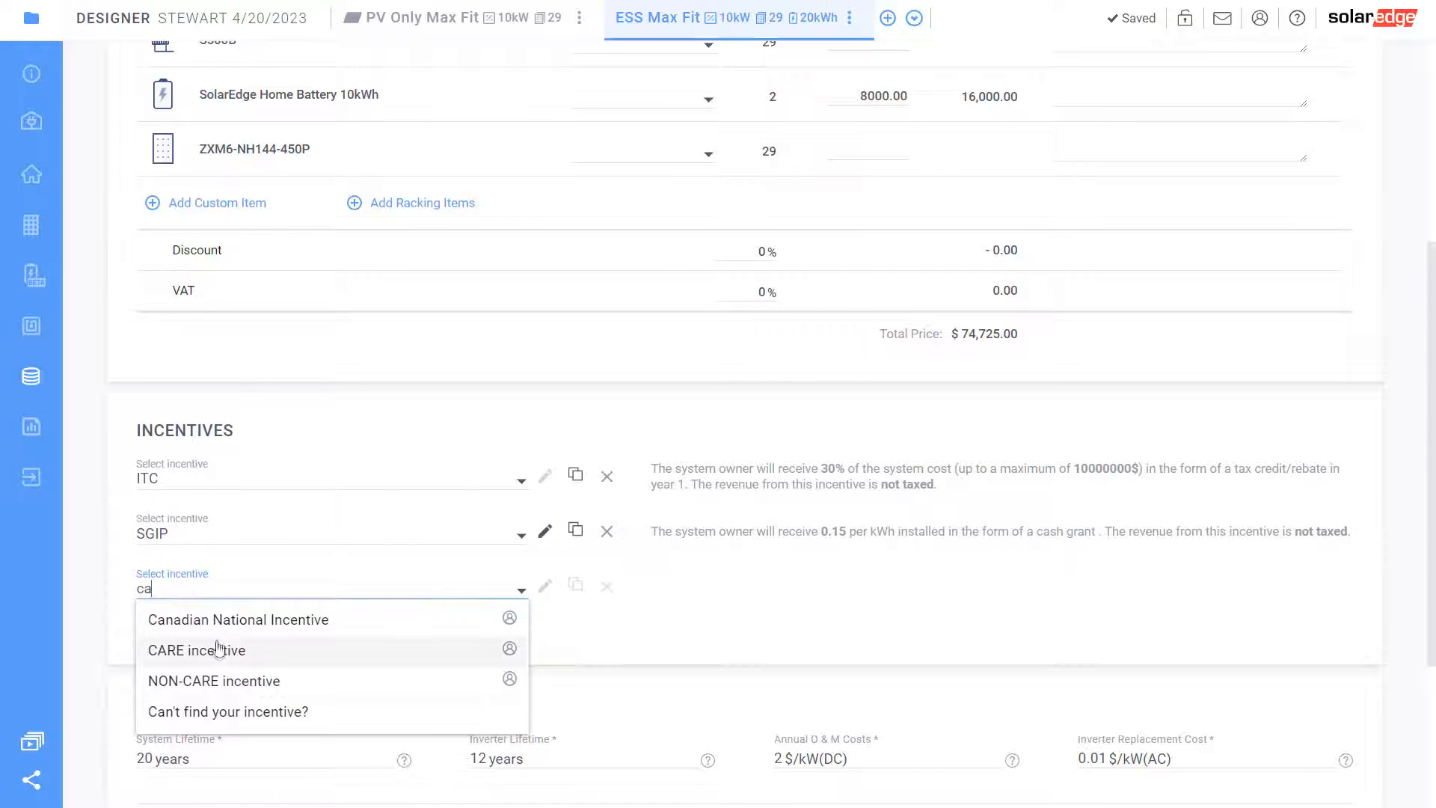
click(218, 650)
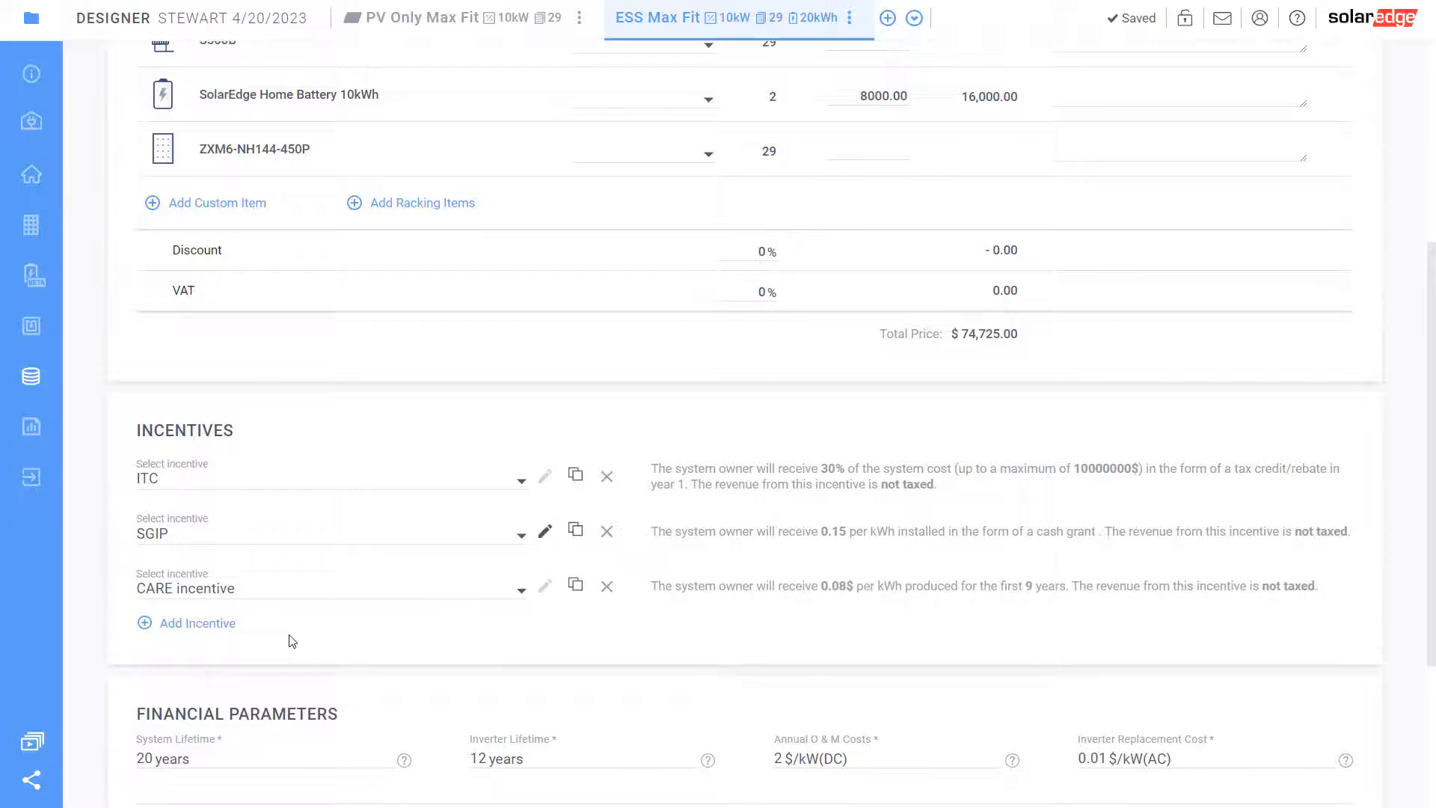
Check the CARE and SGIP per-kWh incentive rates, then load the ESS Max Fit Project Summary report
drag(845, 587, 949, 616)
click(836, 621)
drag(832, 533, 944, 534)
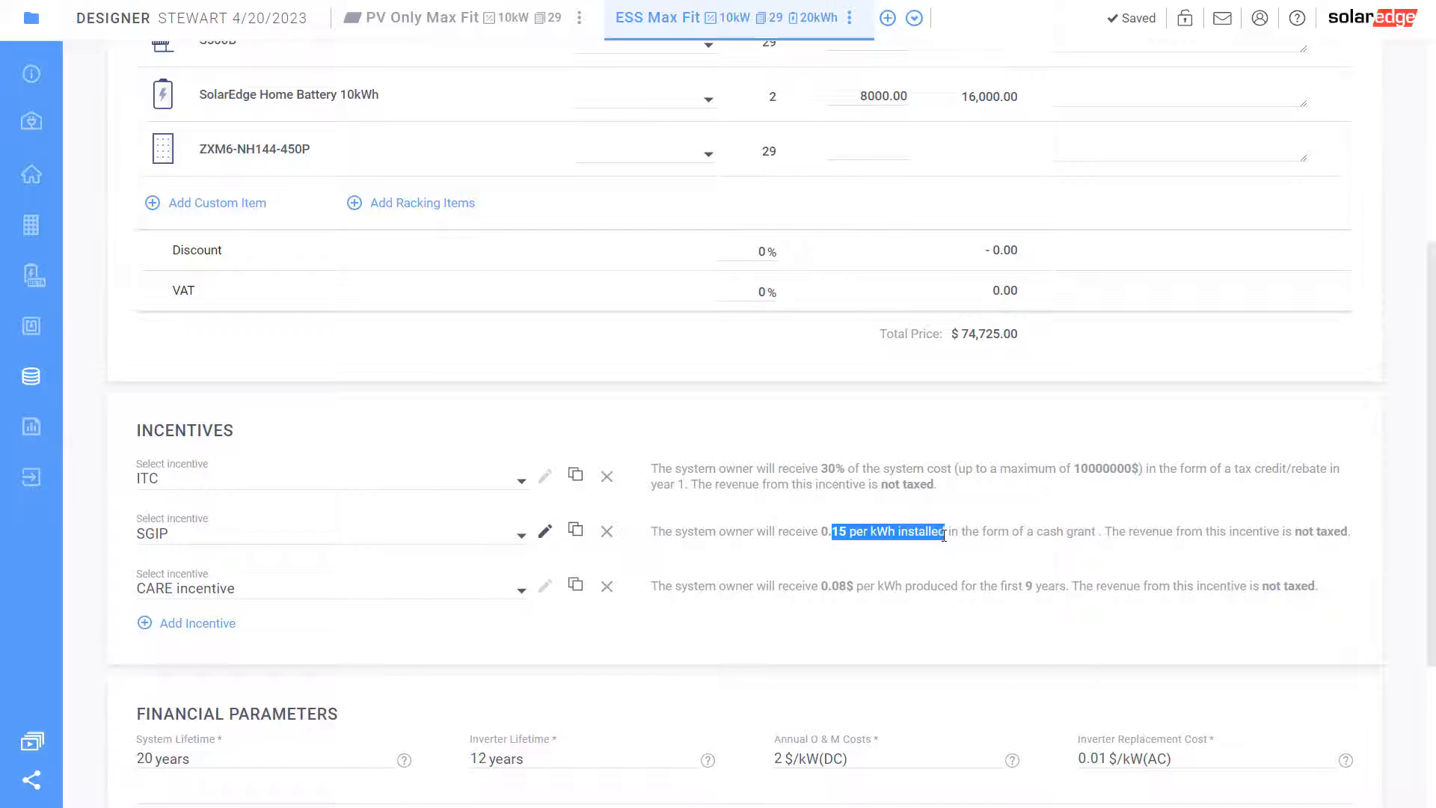
click(823, 626)
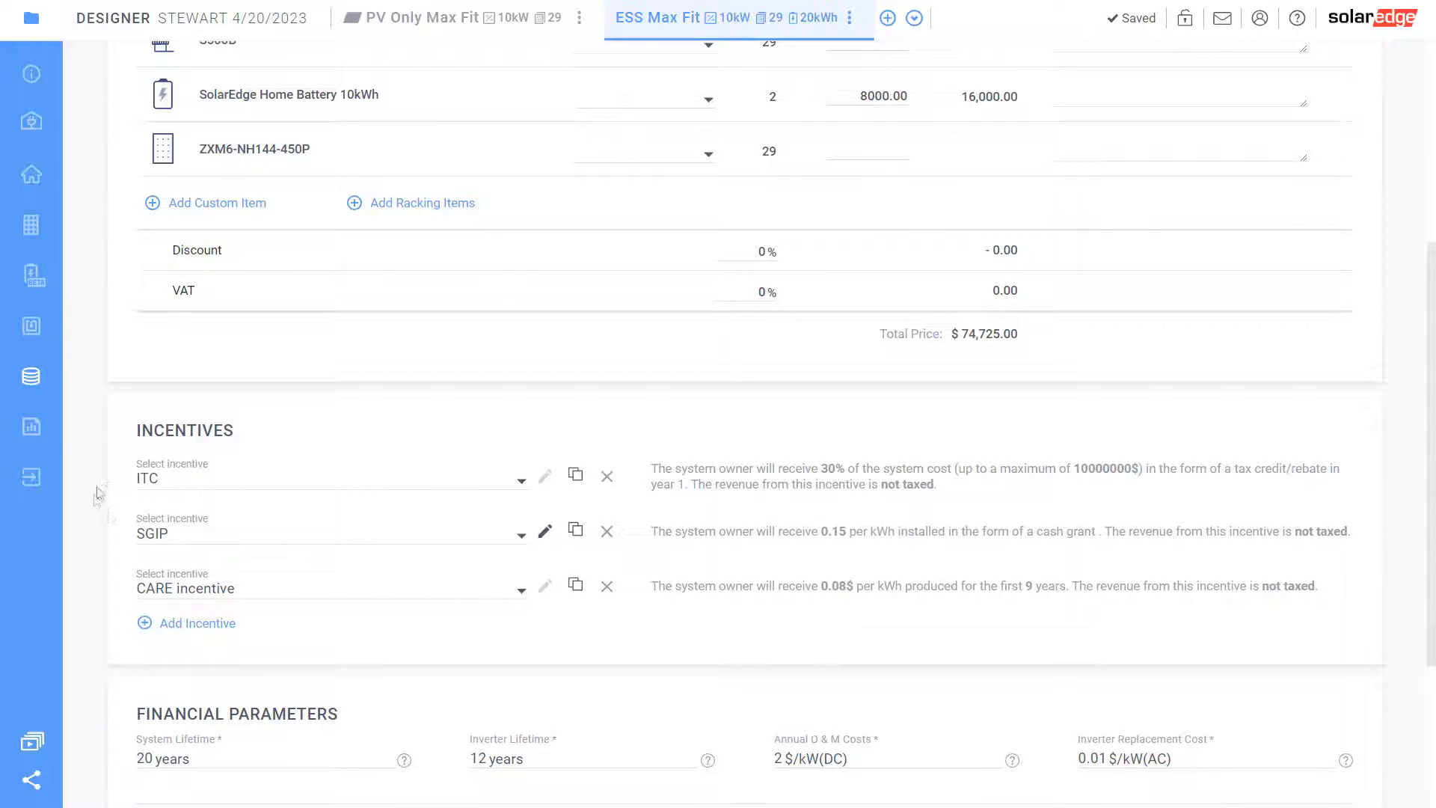
click(31, 427)
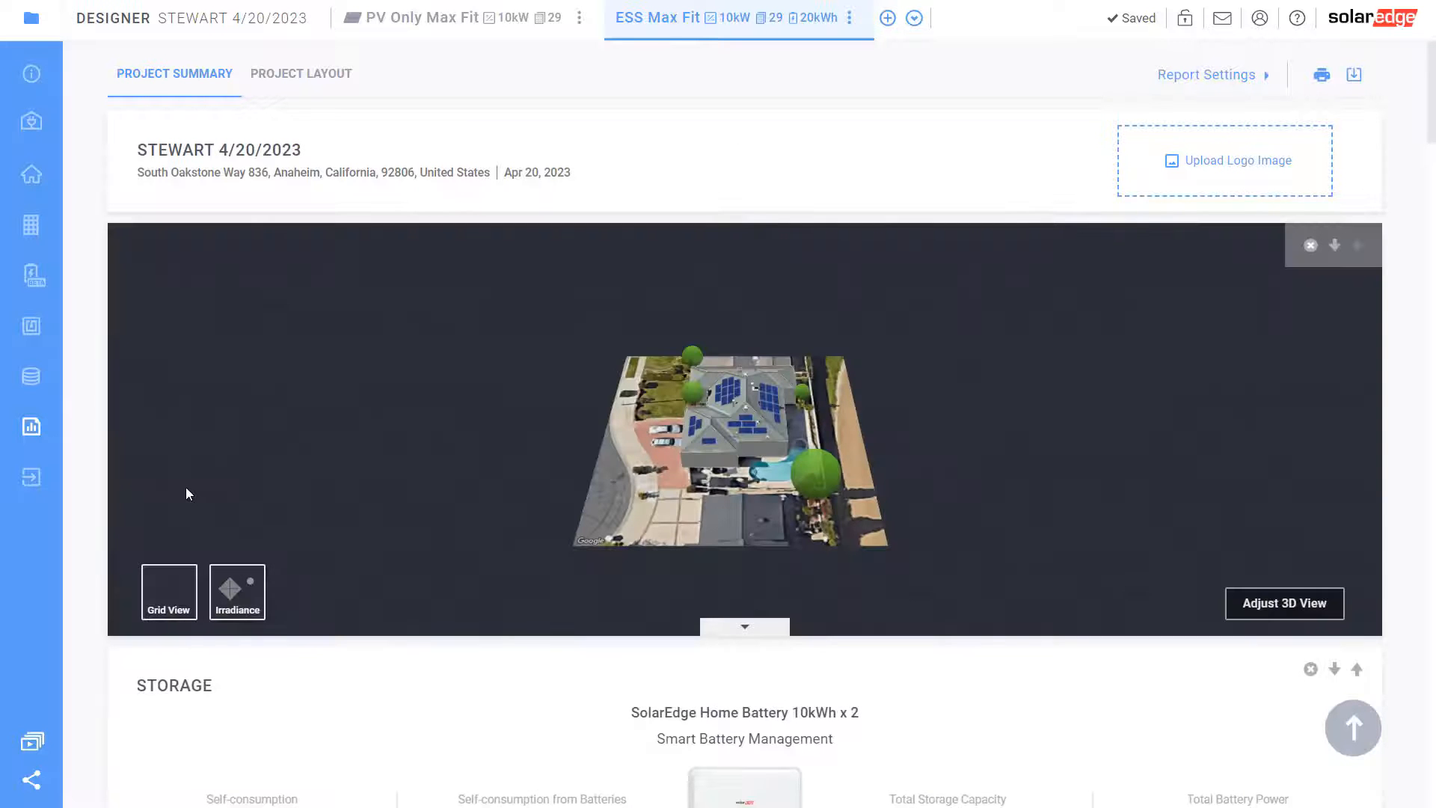
scroll(567, 516, down, 10)
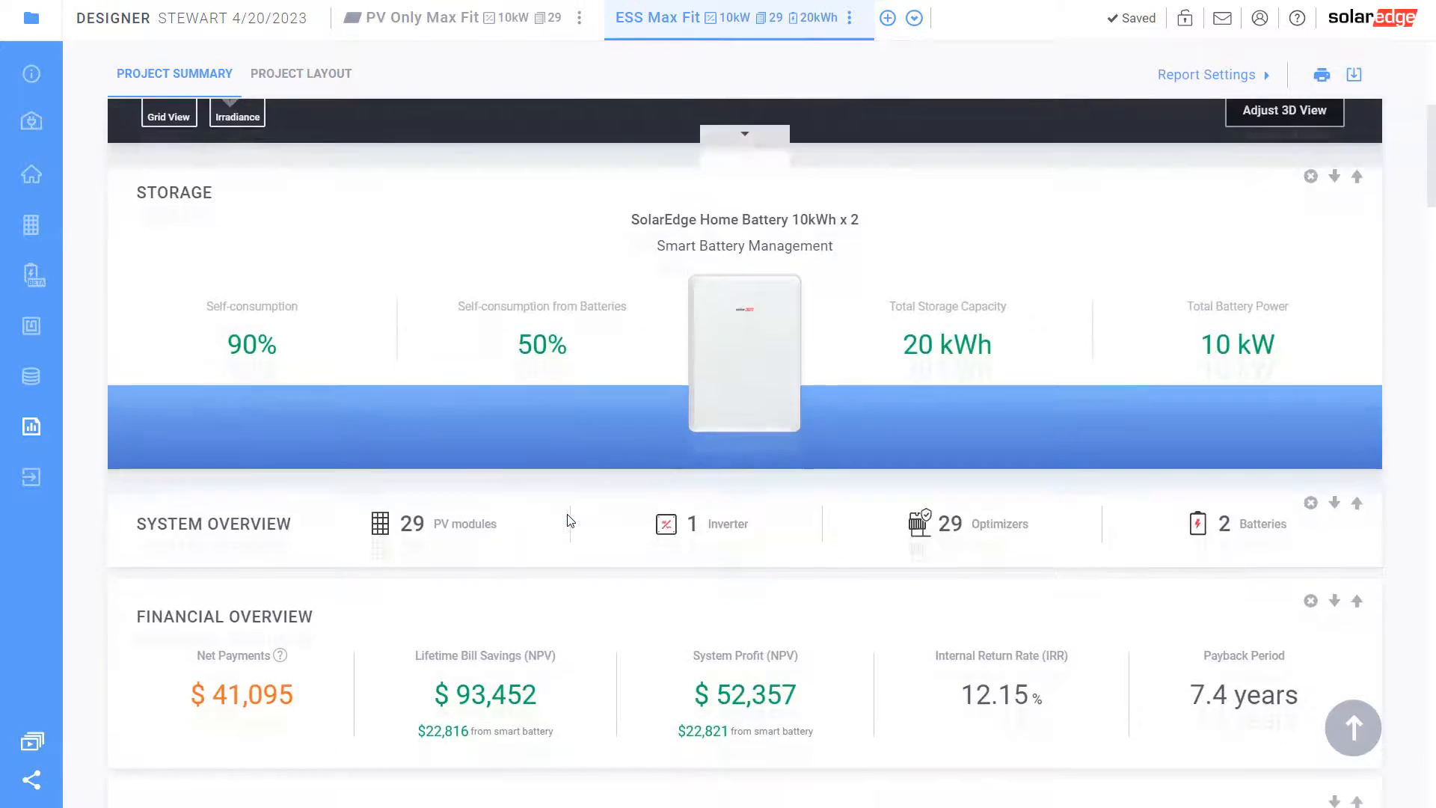
scroll(567, 520, down, 15)
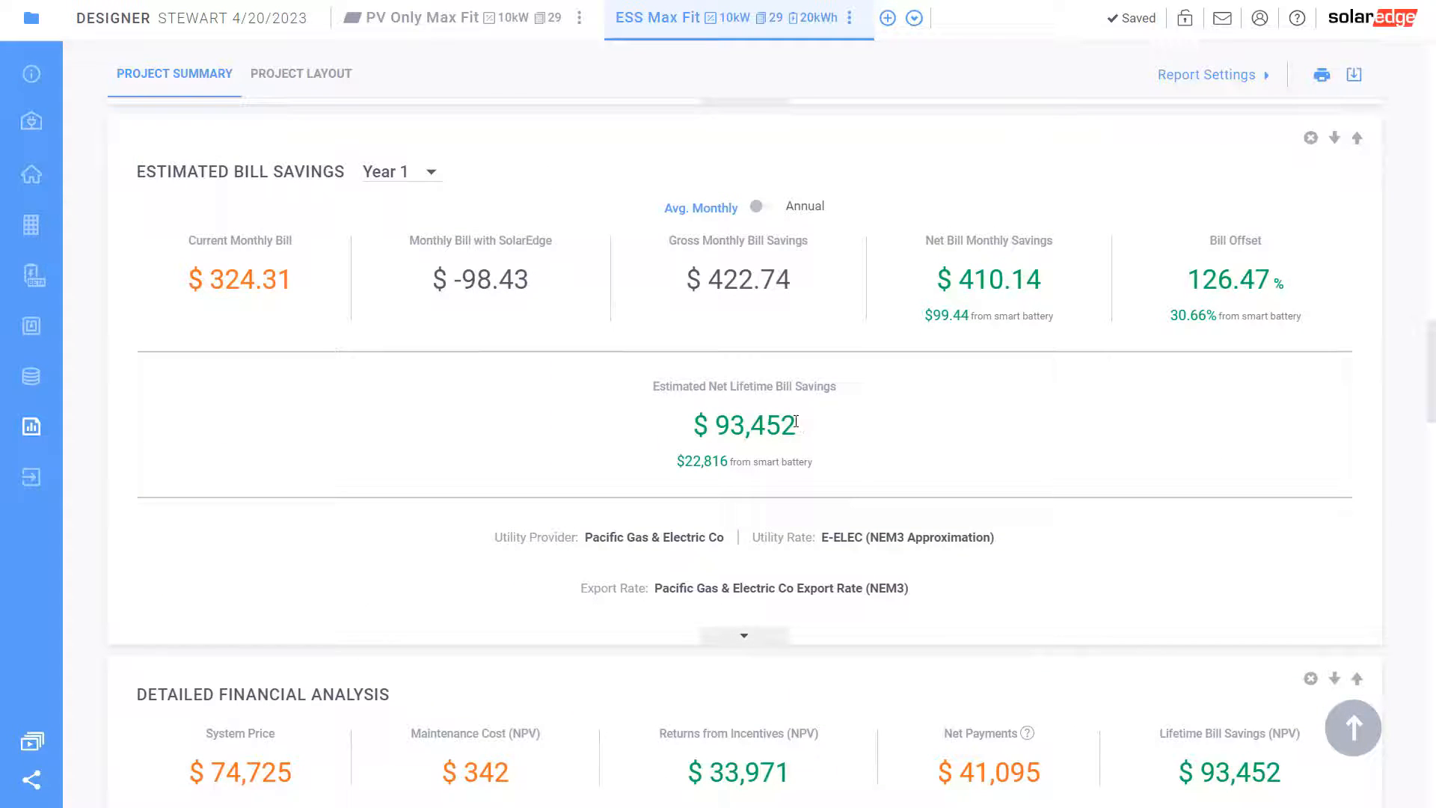
drag(797, 425, 710, 422)
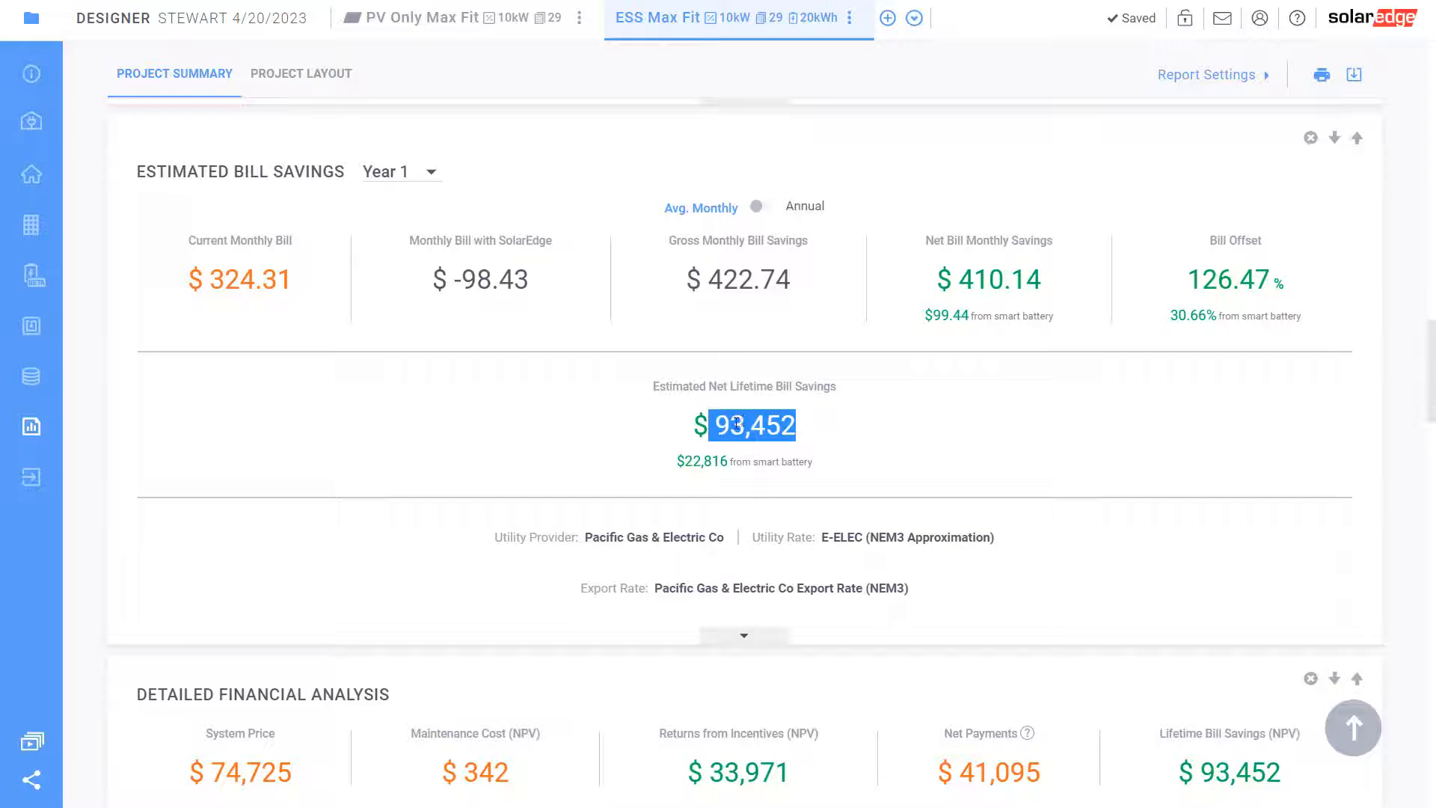
scroll(740, 421, down, 7)
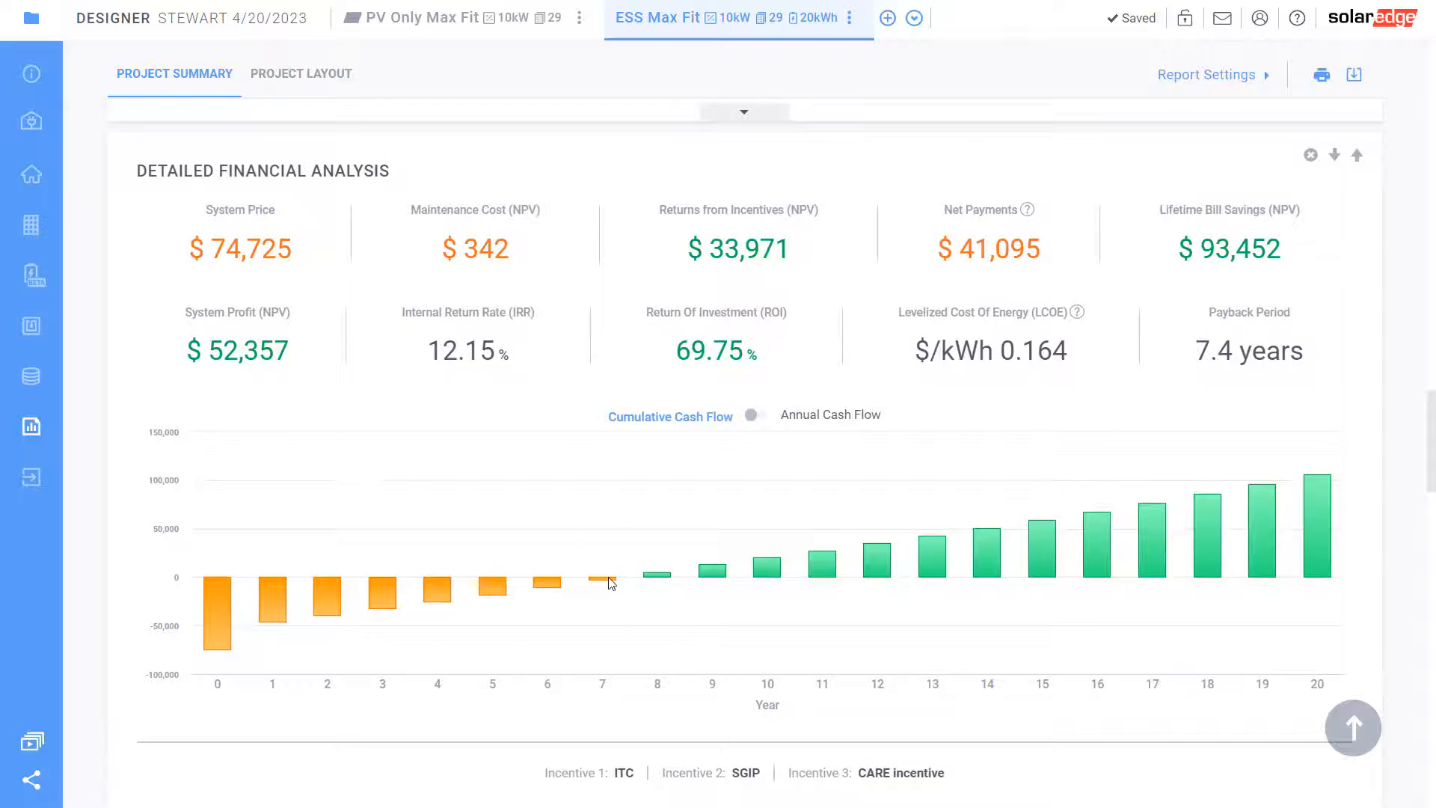
mouse_move(612, 587)
scroll(614, 592, up, 10)
scroll(597, 591, up, 10)
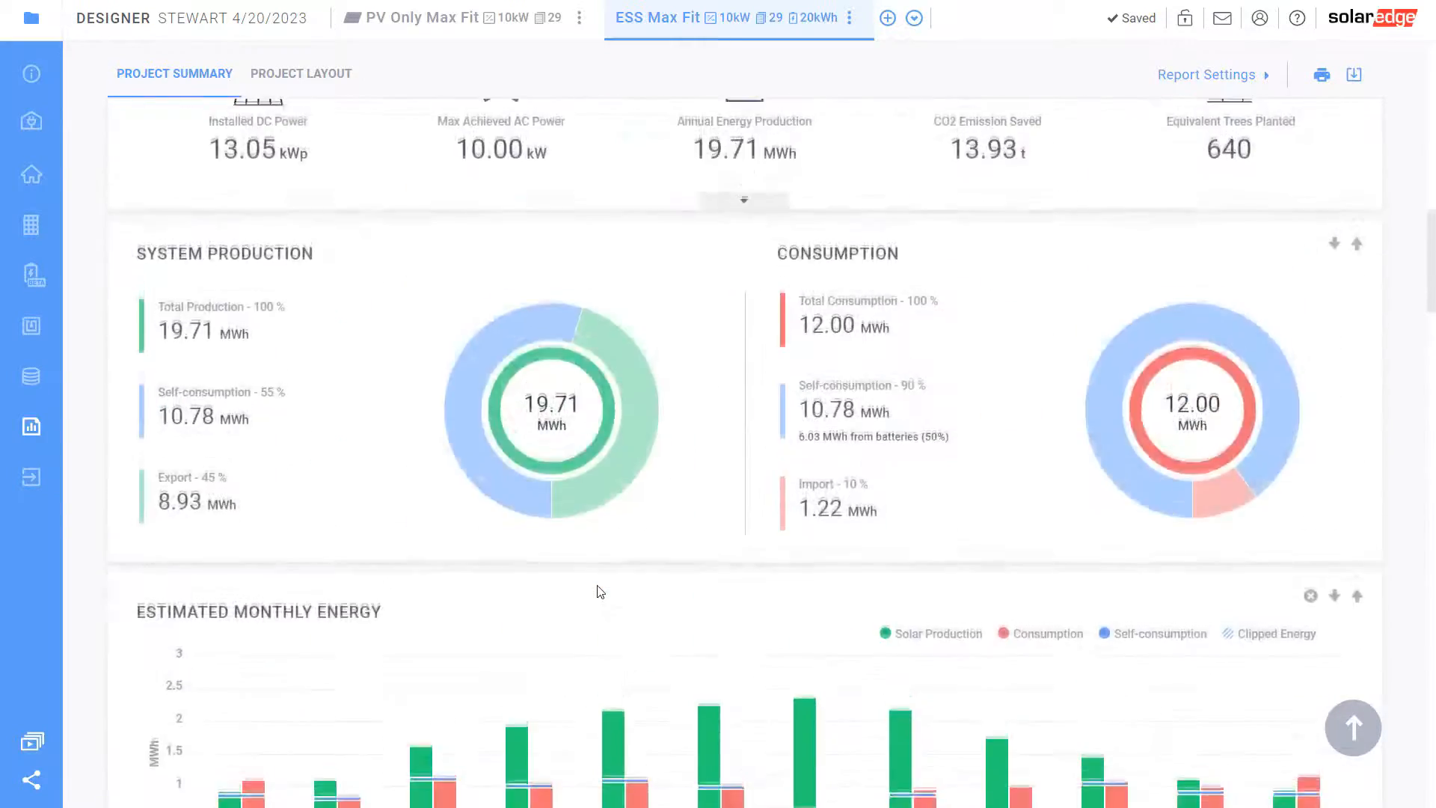
scroll(597, 591, down, 3)
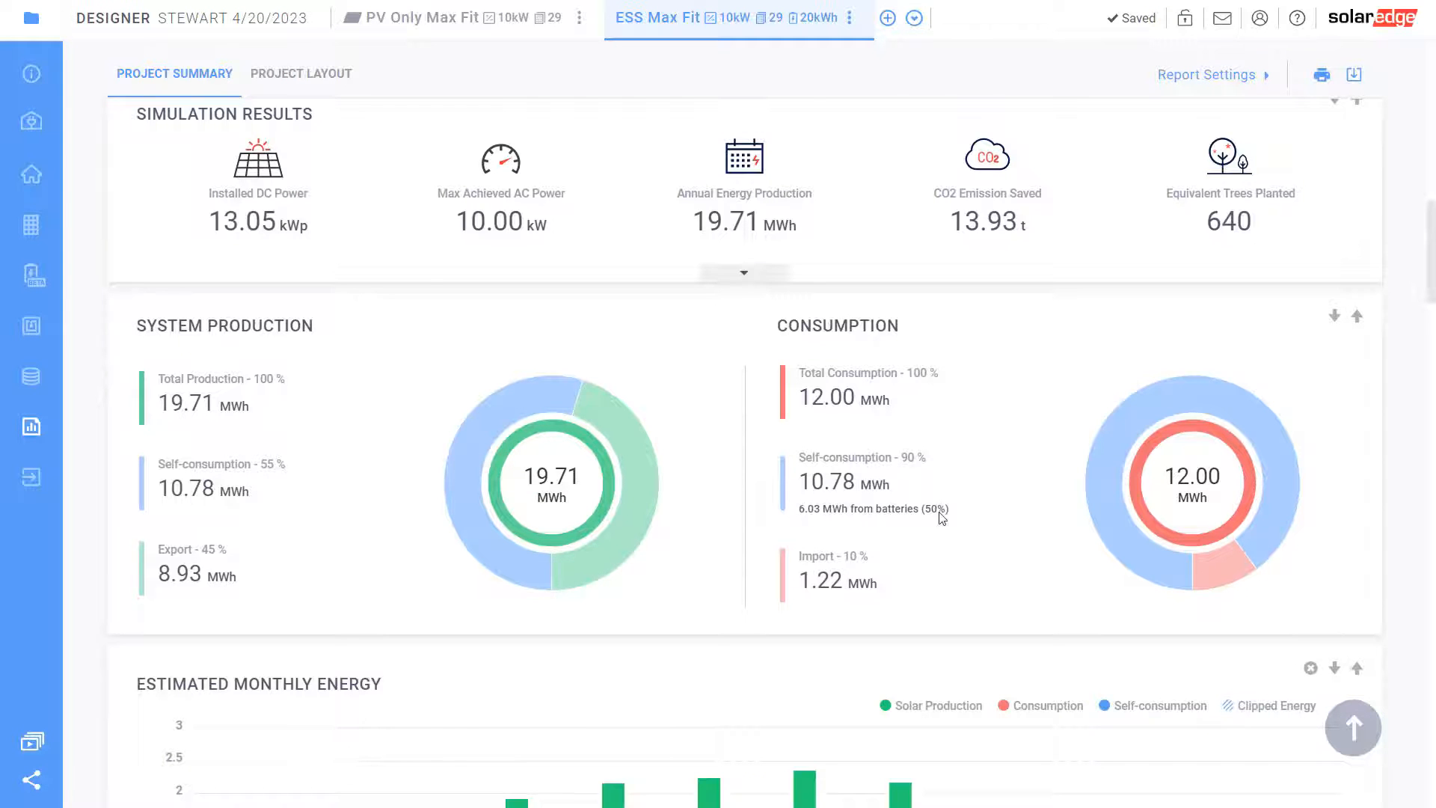
scroll(890, 545, down, 10)
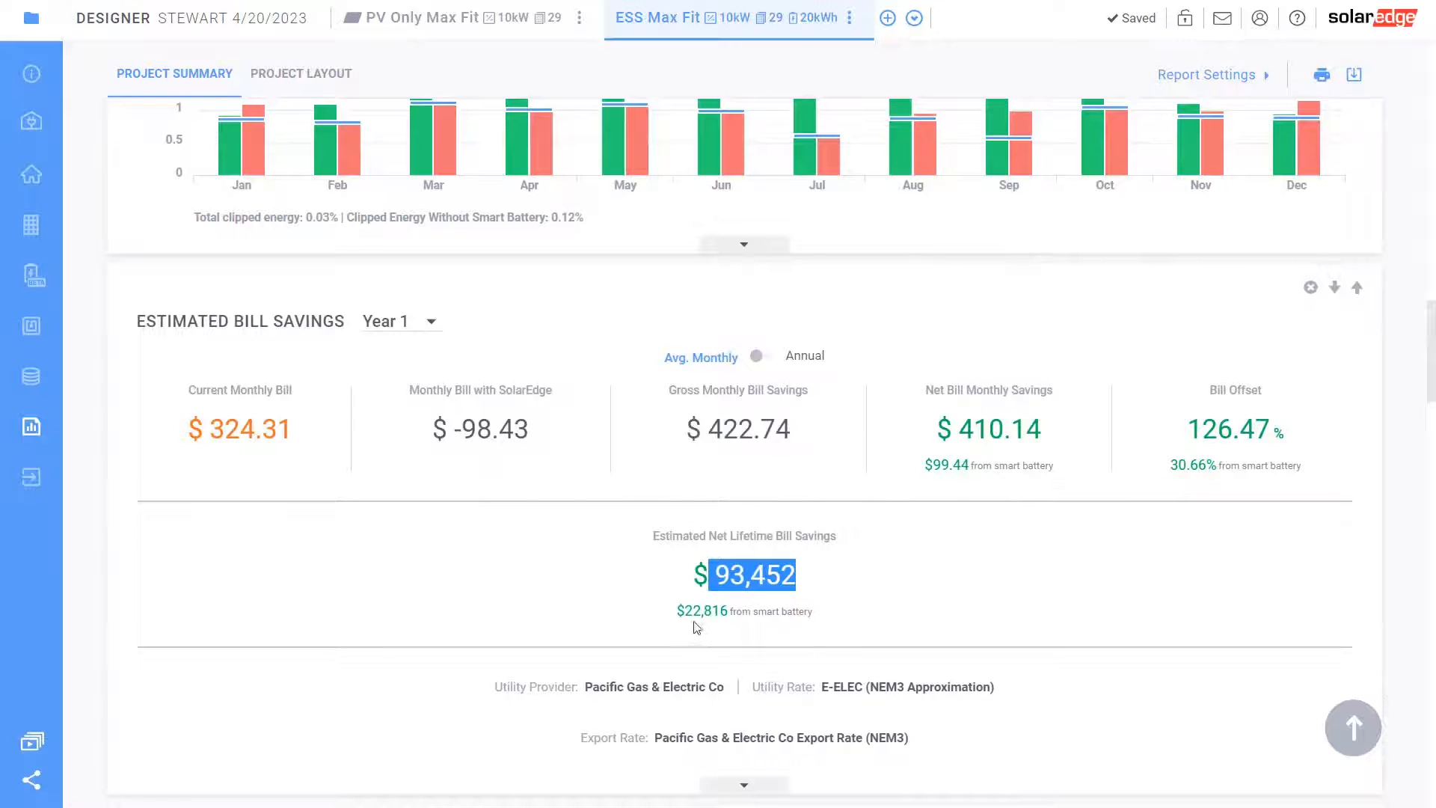
drag(684, 610, 741, 625)
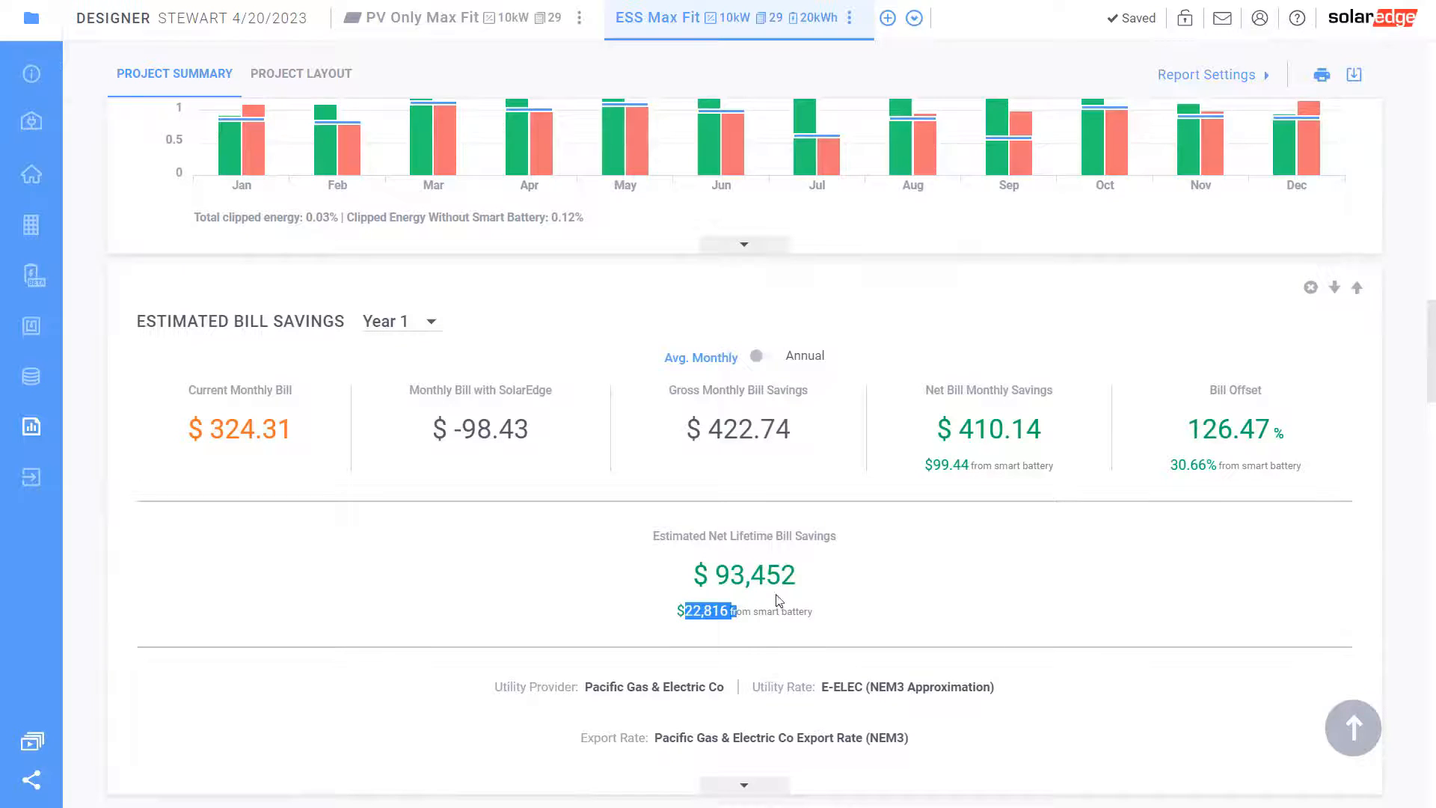
scroll(737, 621, down, 1)
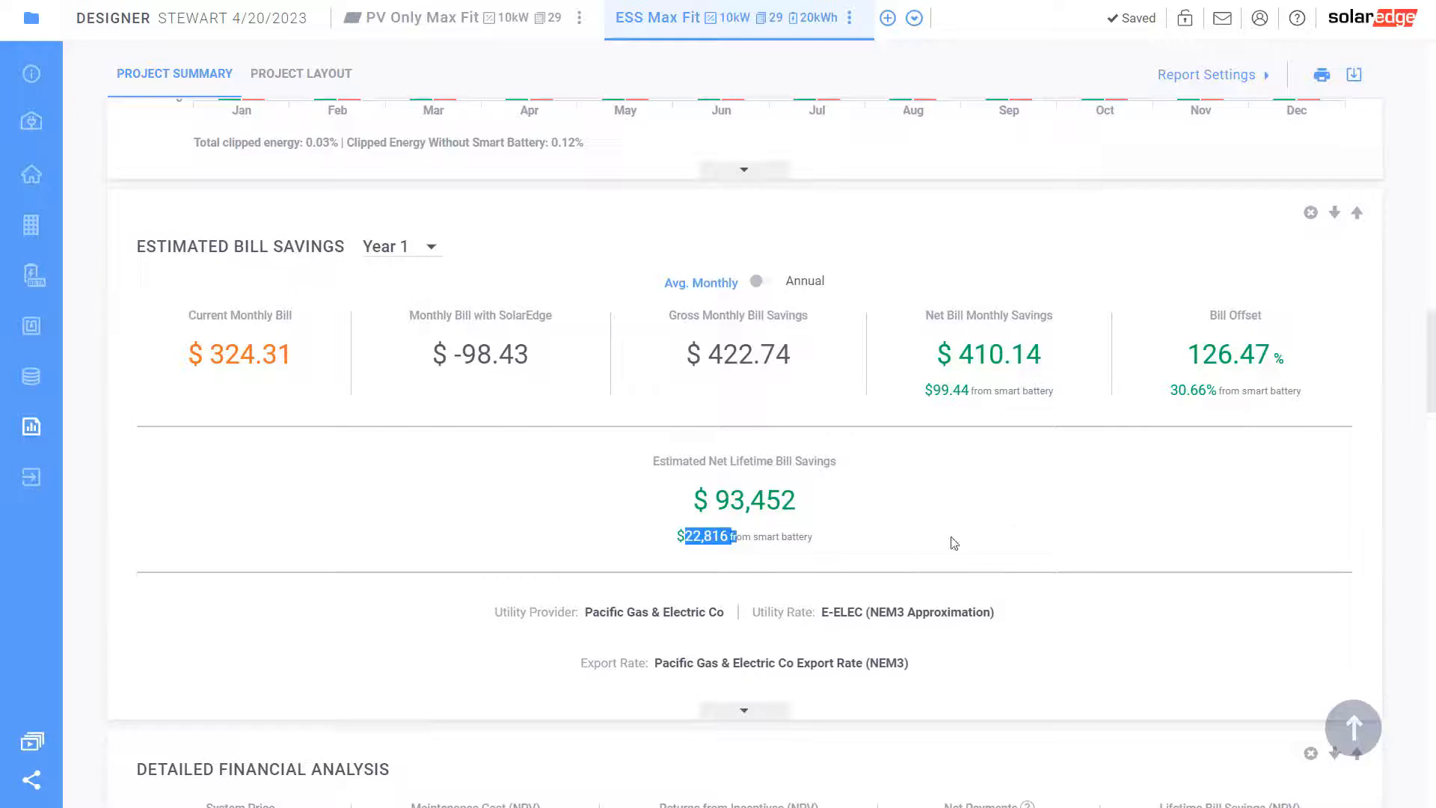
Scroll through the ESS Max Fit Project Summary report, then go to the design's Financials page
scroll(954, 542, up, 15)
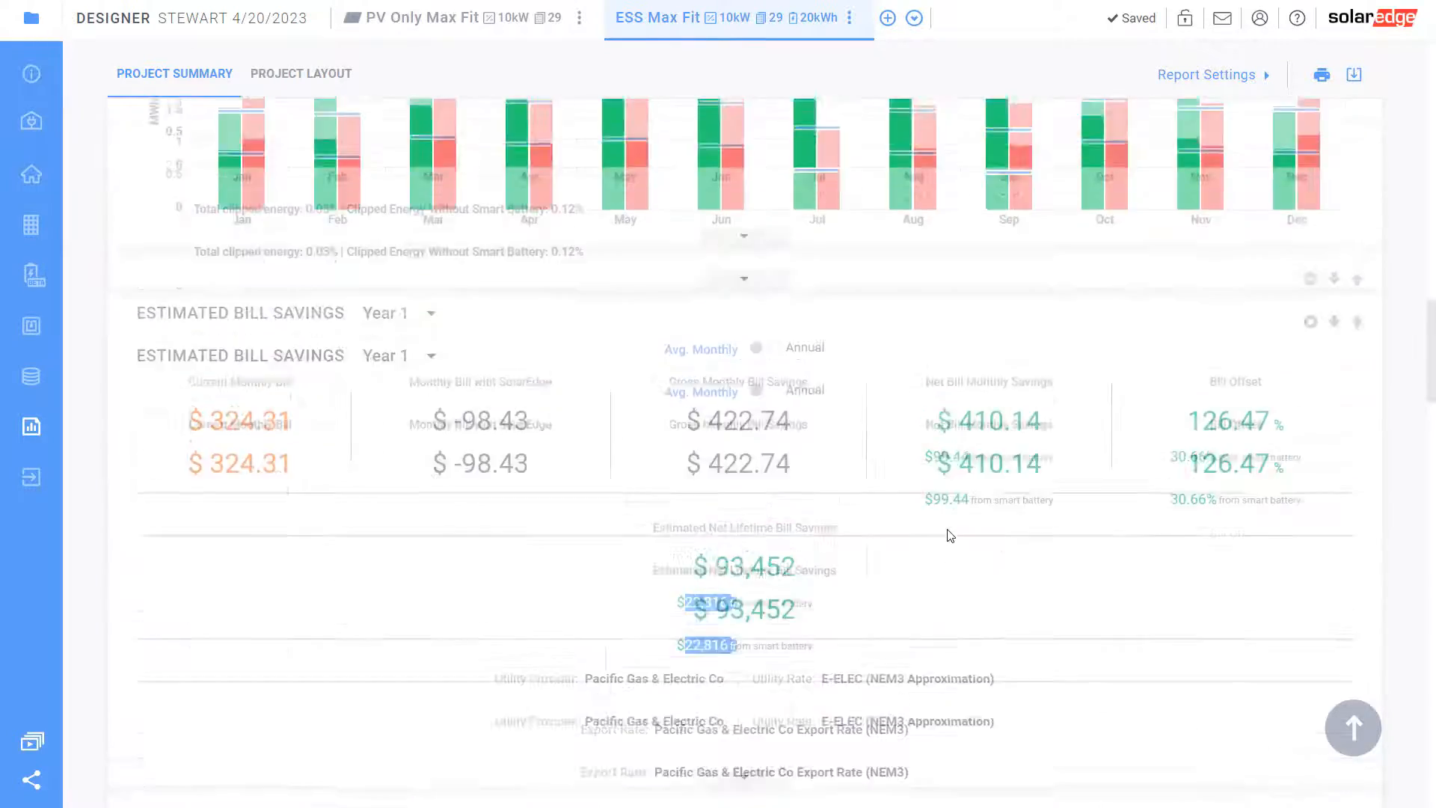
scroll(616, 593, down, 4)
mouse_move(498, 618)
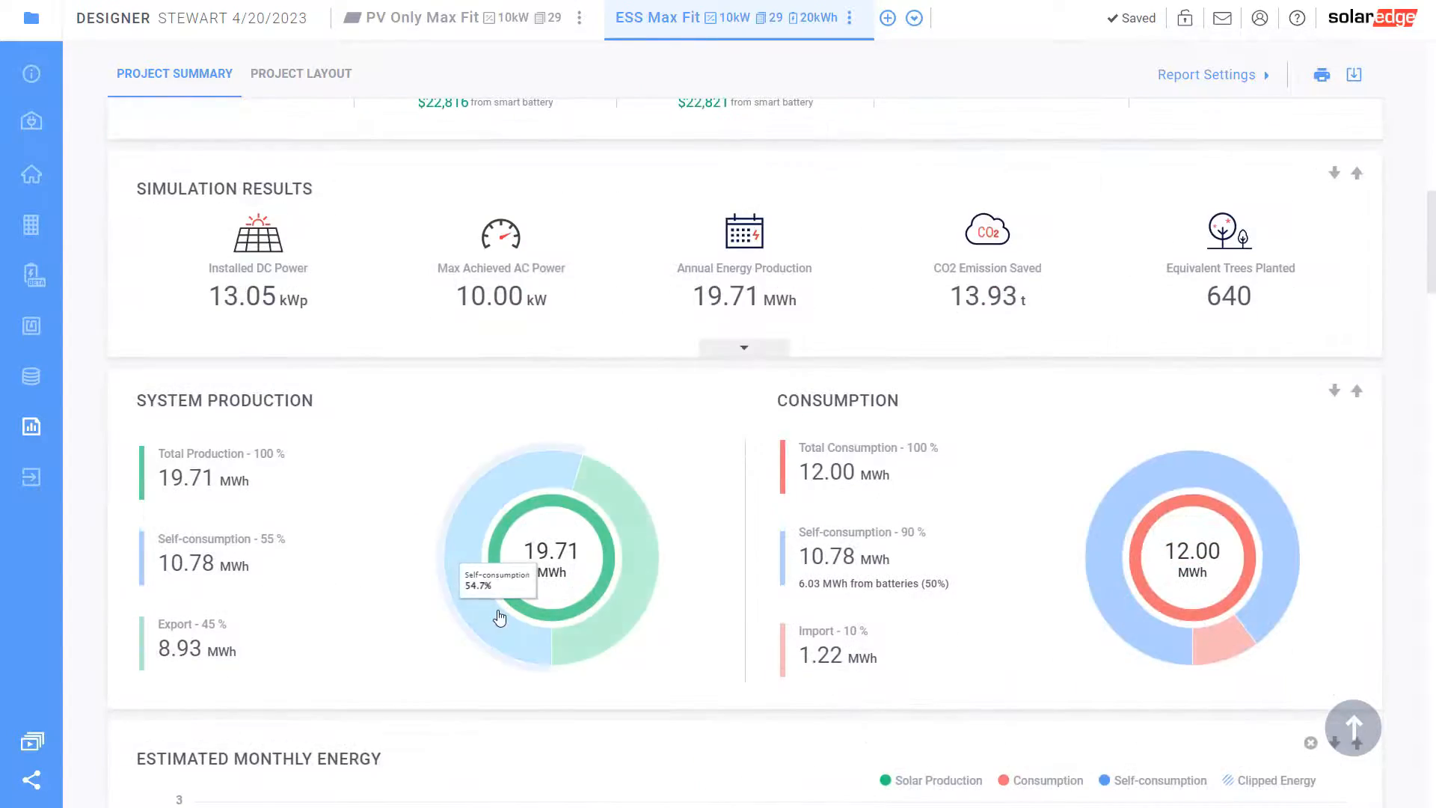
scroll(500, 618, up, 9)
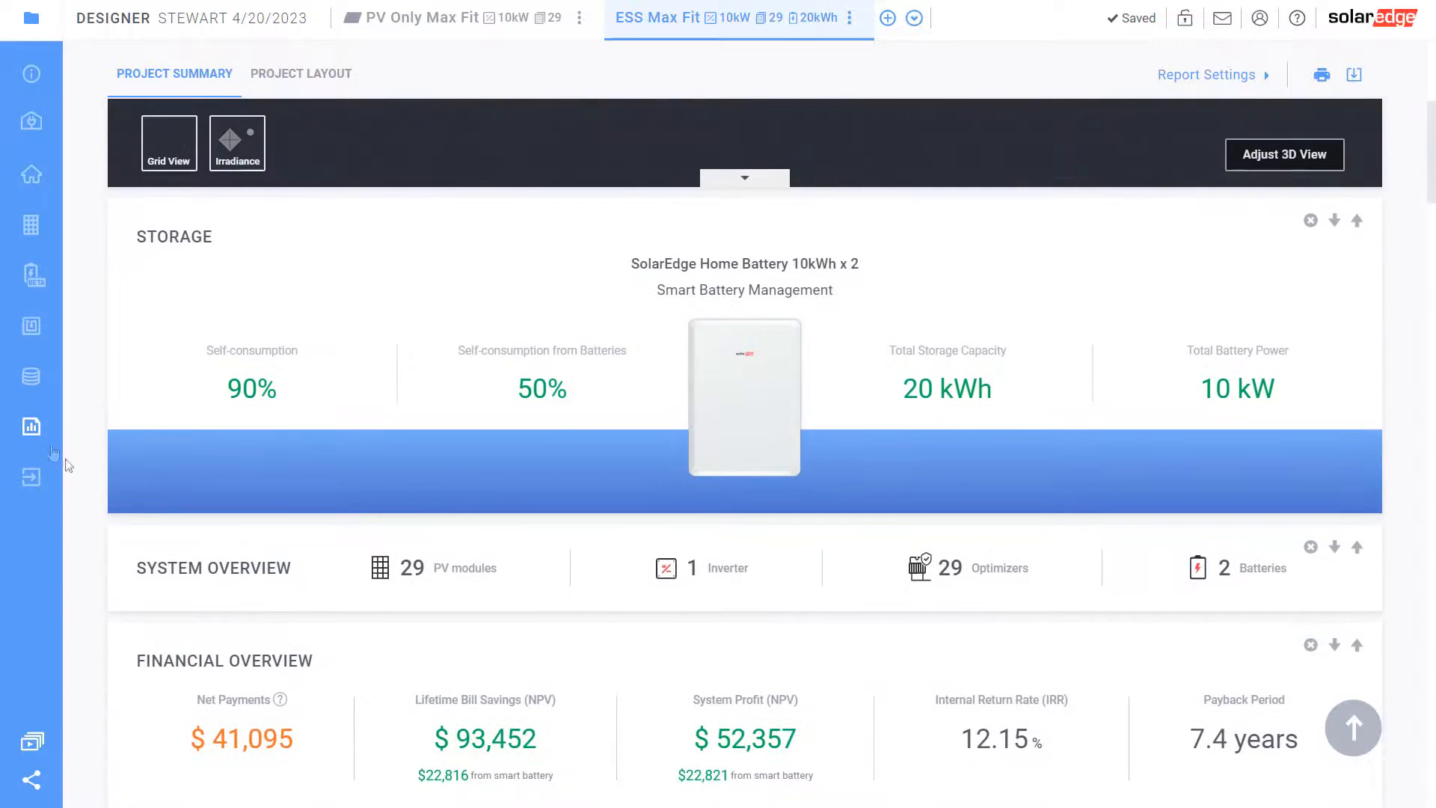
click(31, 375)
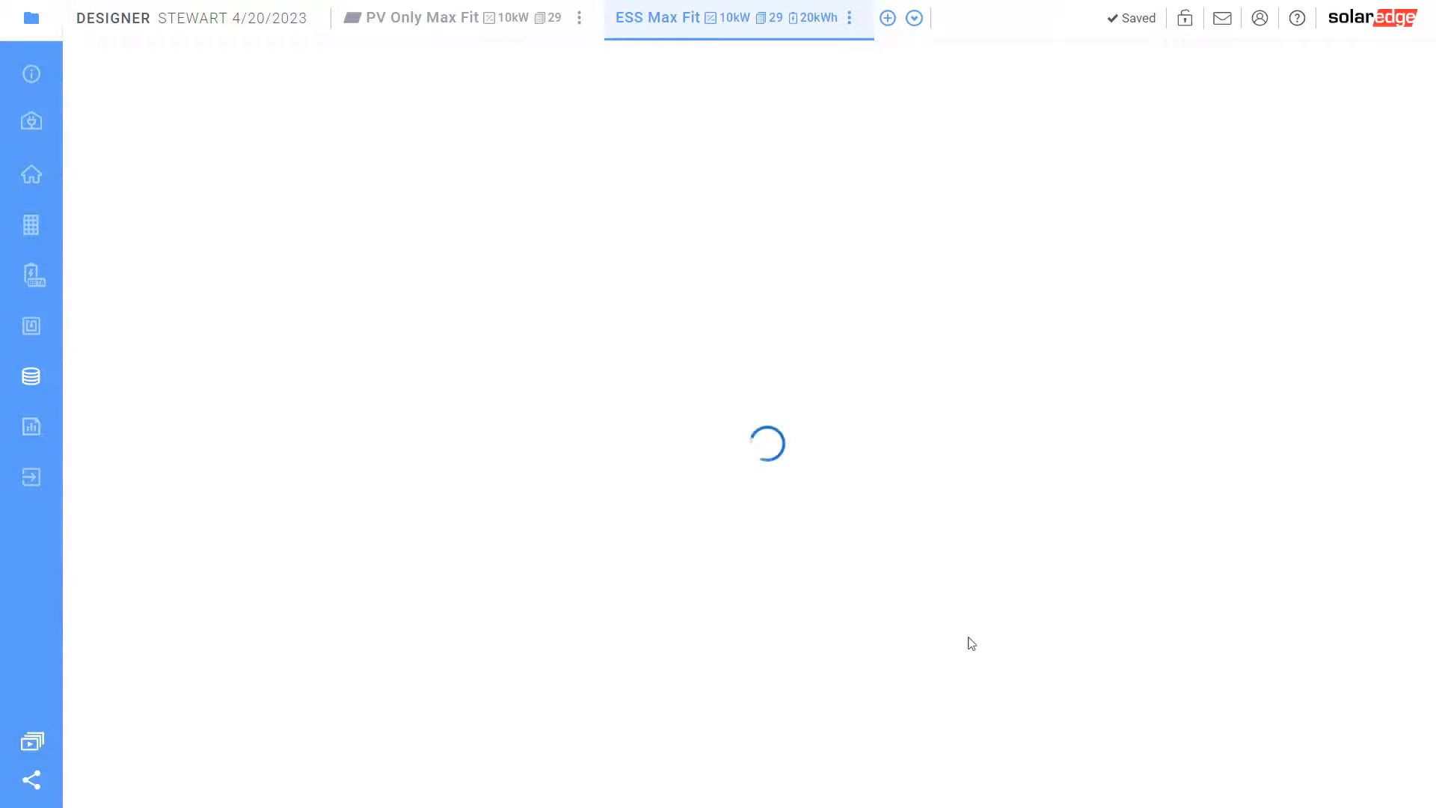
Highlight the BOM total price, then duplicate the ESS Max Fit design
drag(1012, 697, 846, 726)
click(845, 726)
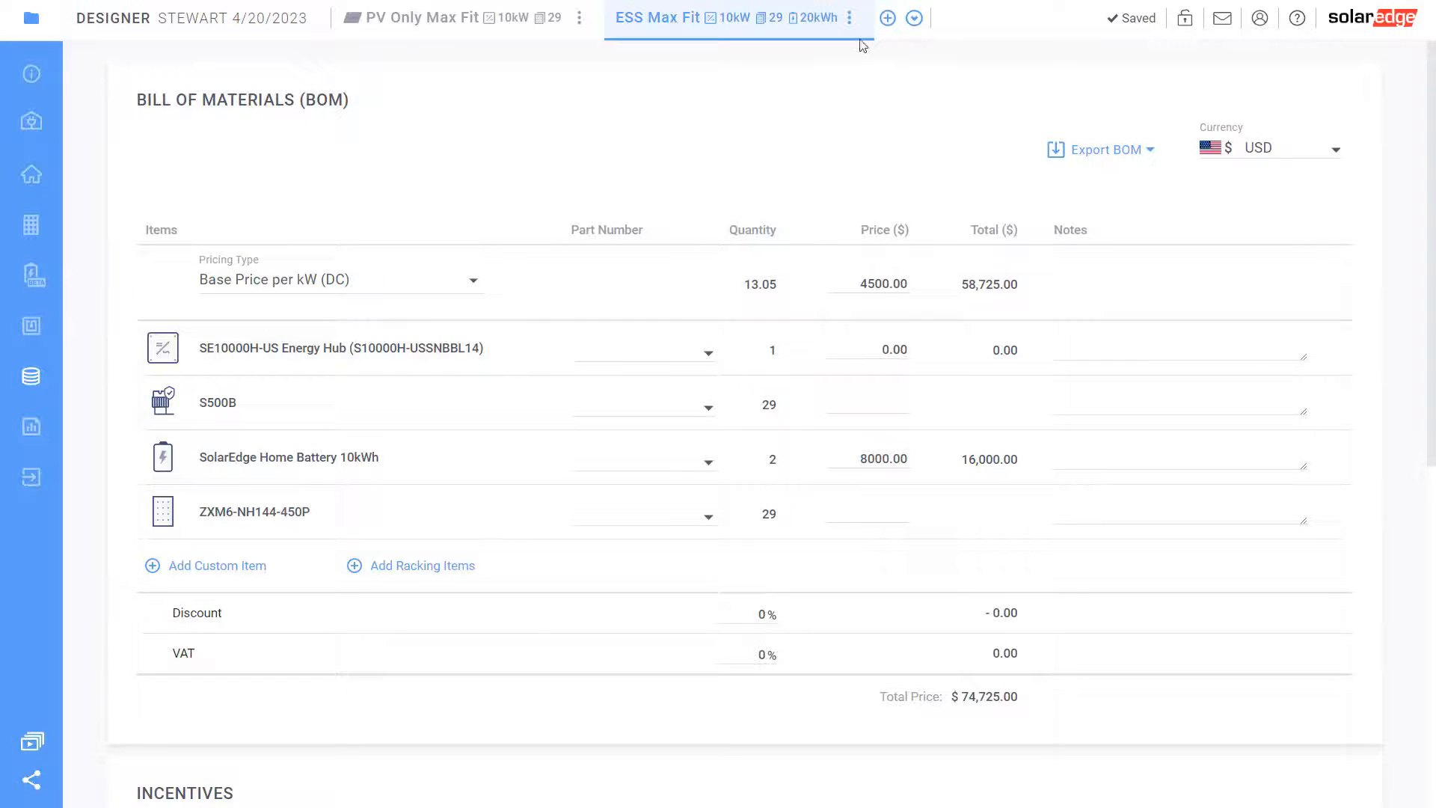
click(849, 17)
click(771, 110)
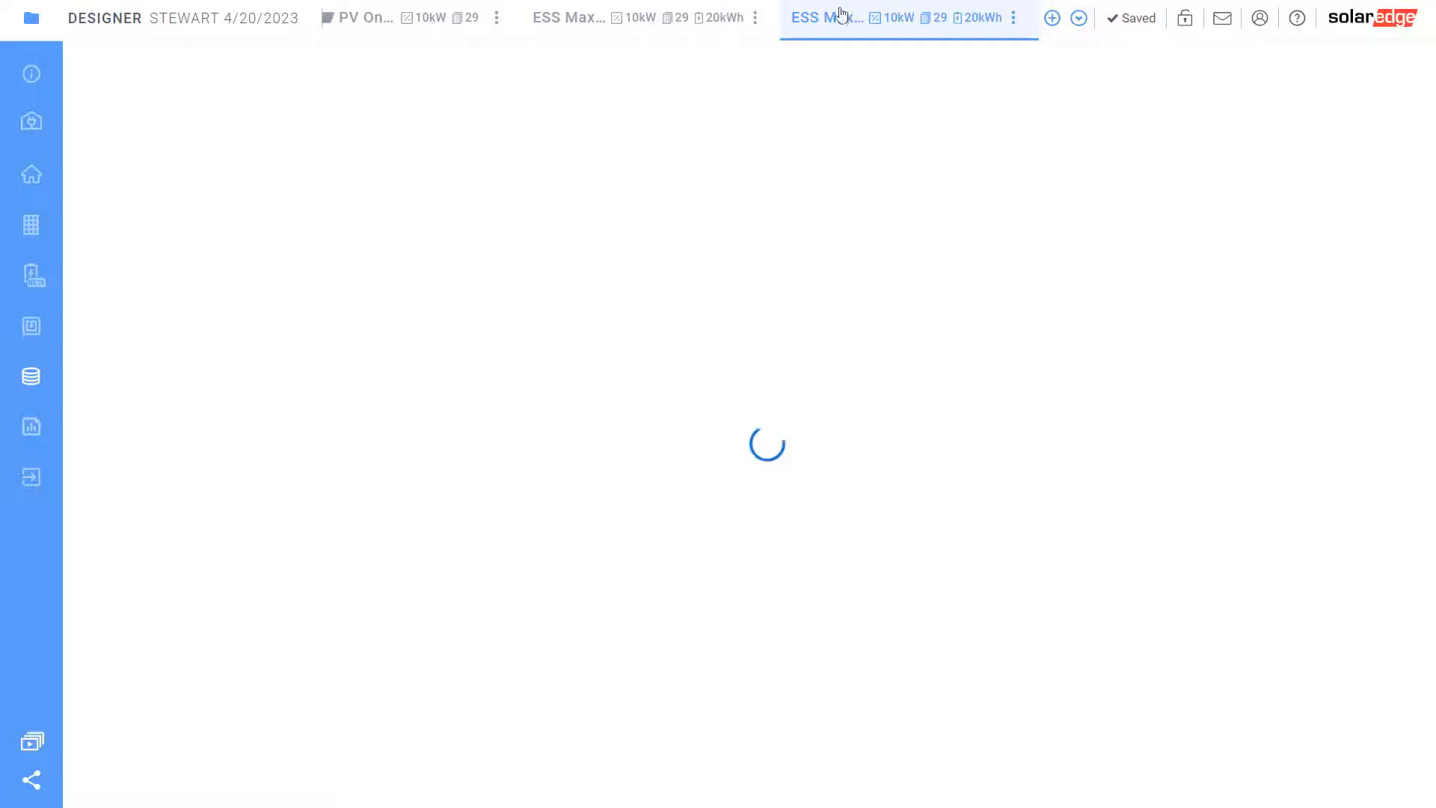
Rename the copy from 'Max Fit (1)' to 'ESS 100%' and open module placement
click(1013, 17)
click(926, 78)
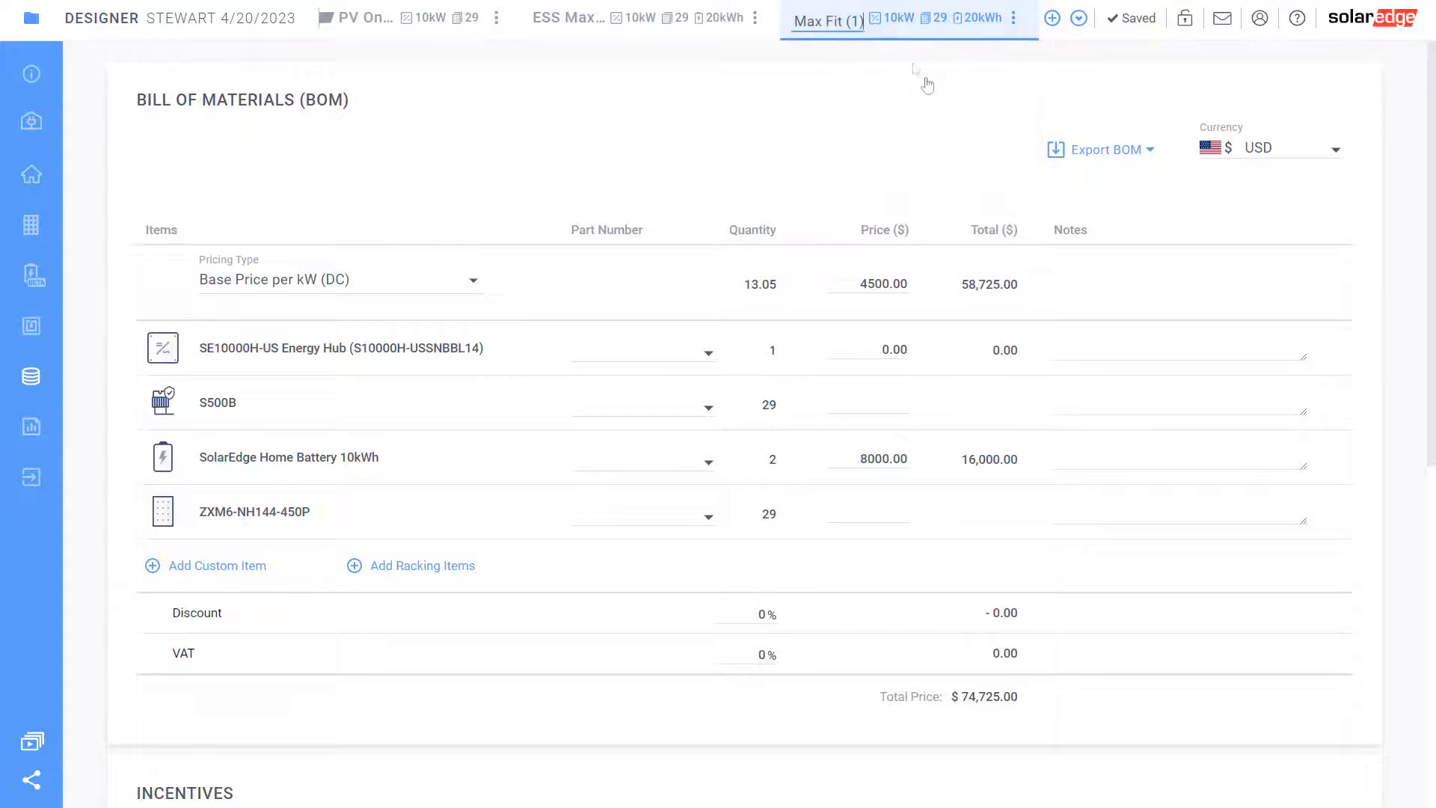
drag(796, 21, 925, 36)
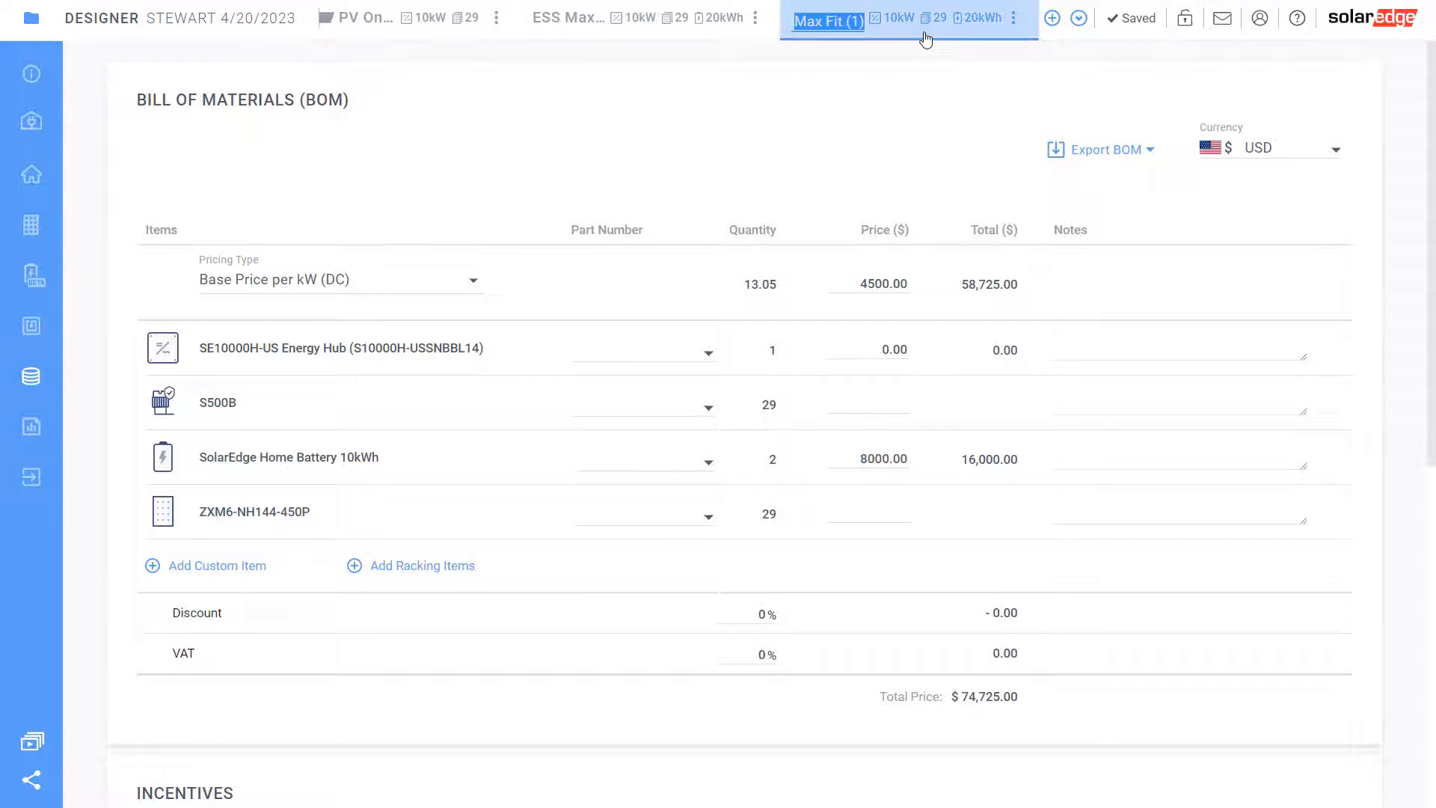
text(ESS 100)
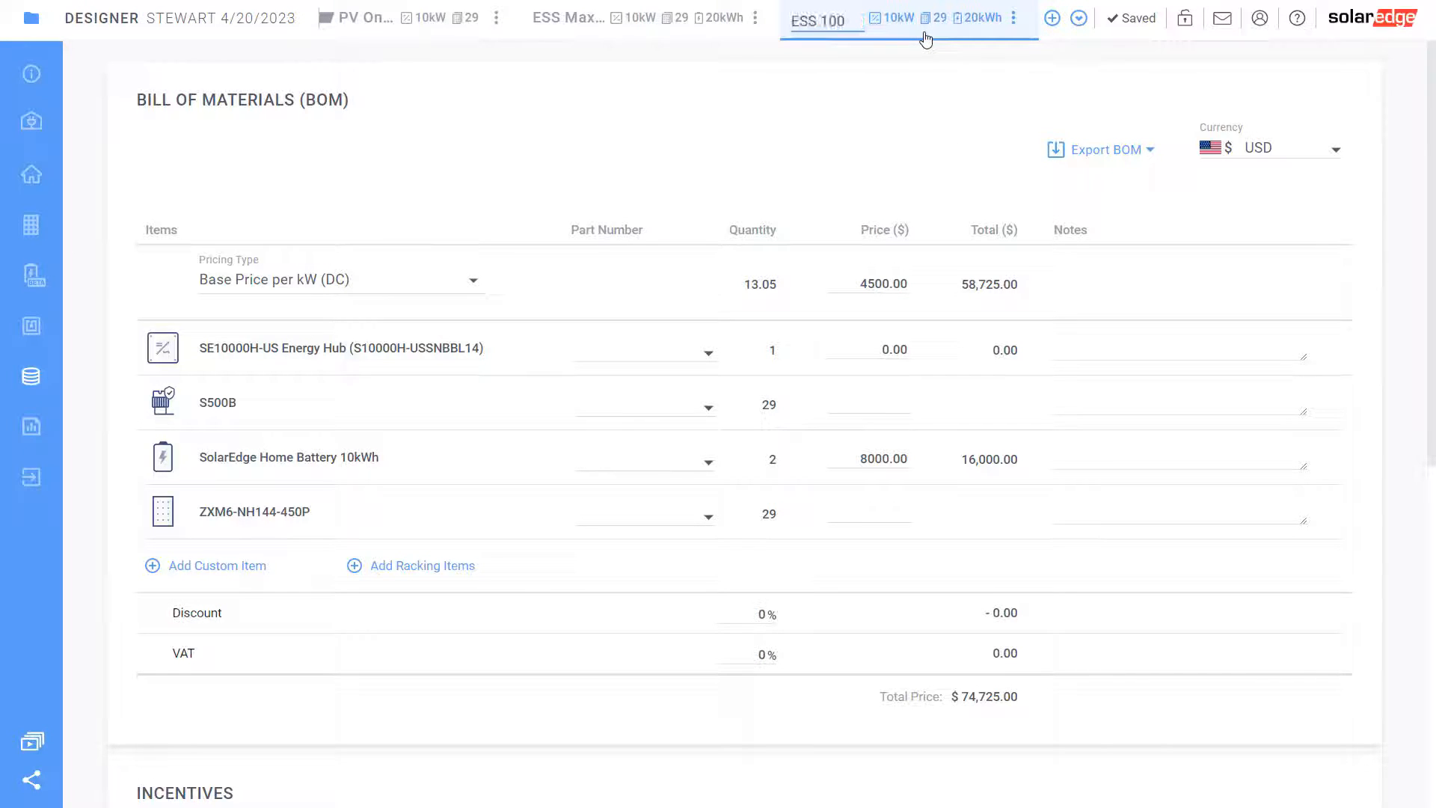
text(%)
click(787, 143)
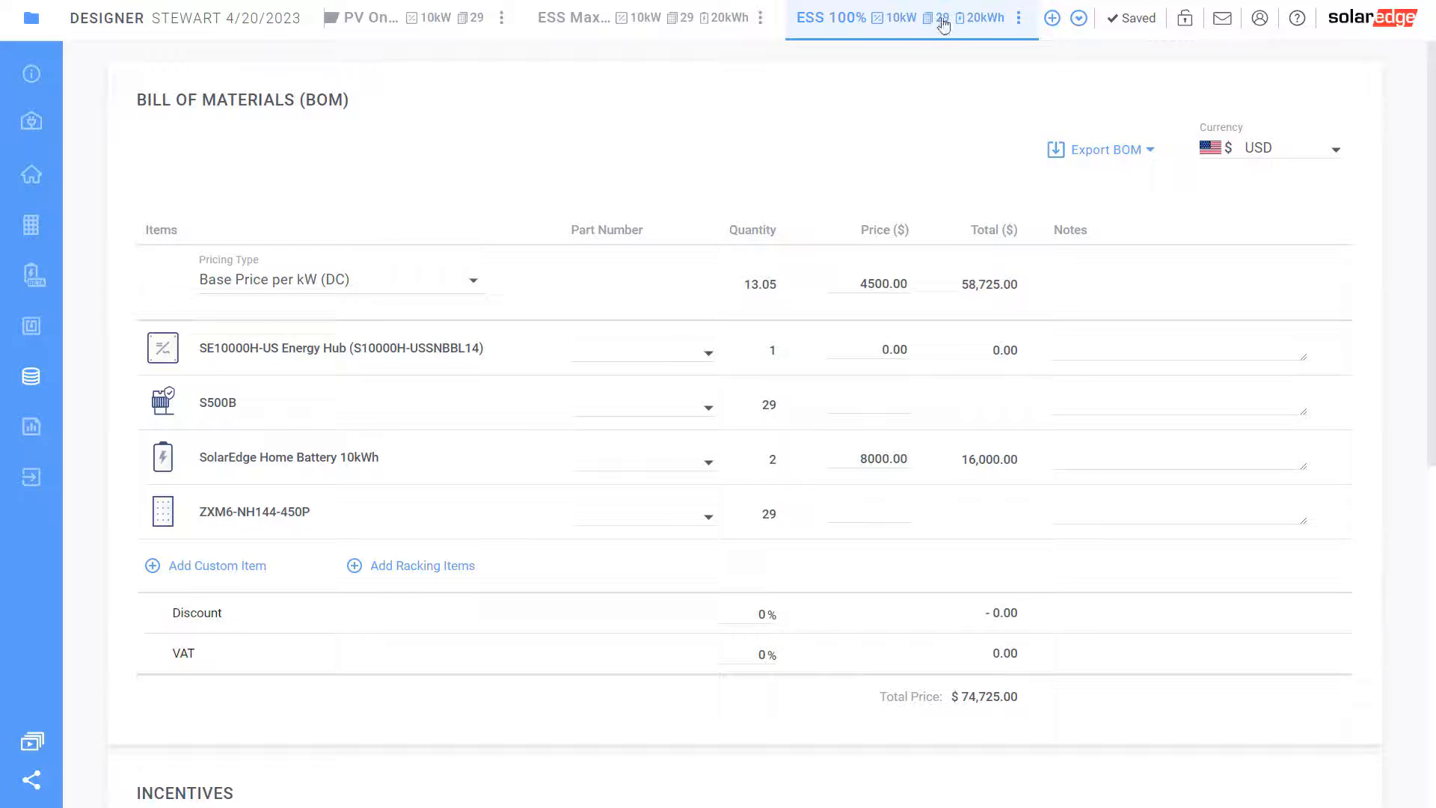
click(32, 227)
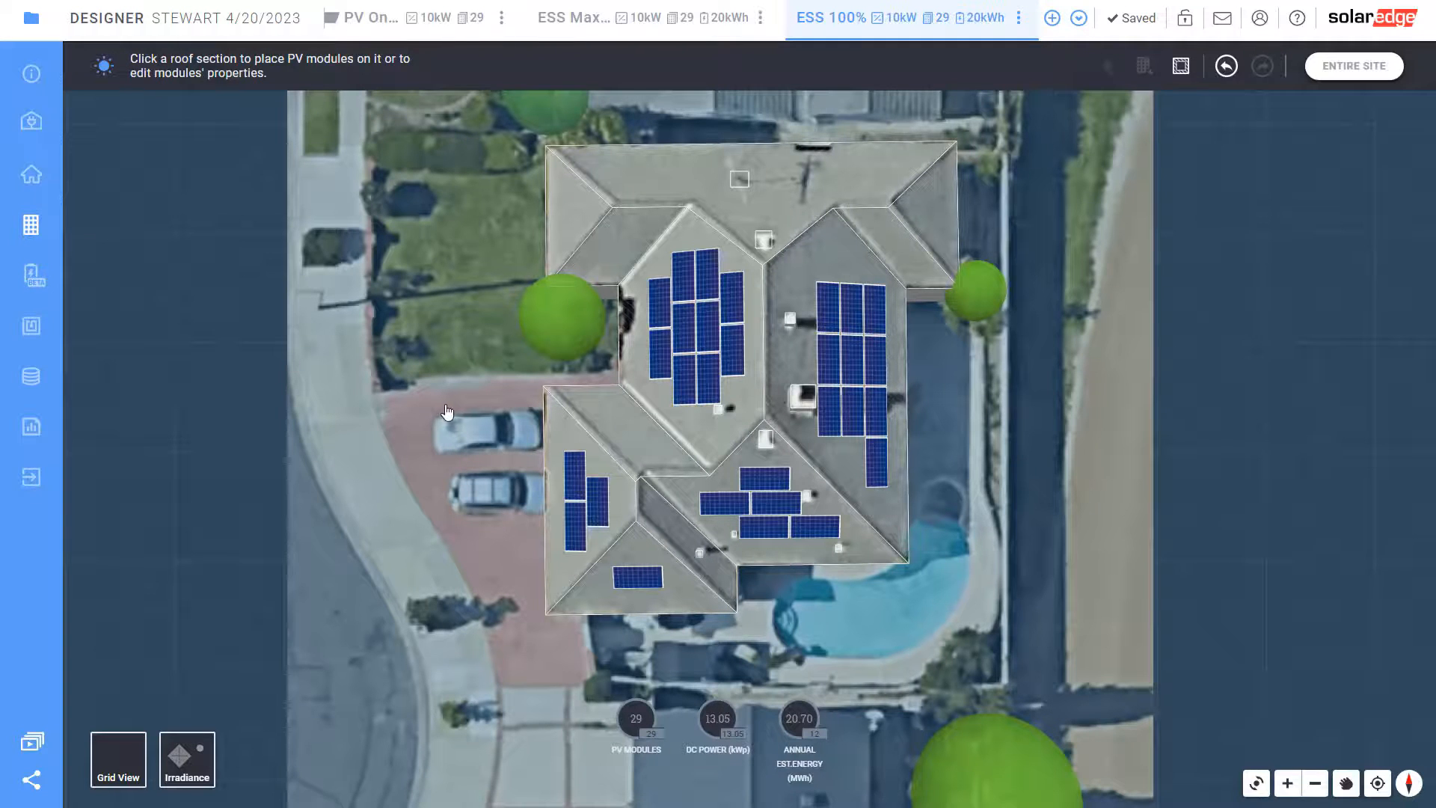
Delete the single module on the small triangular roof facet
click(749, 562)
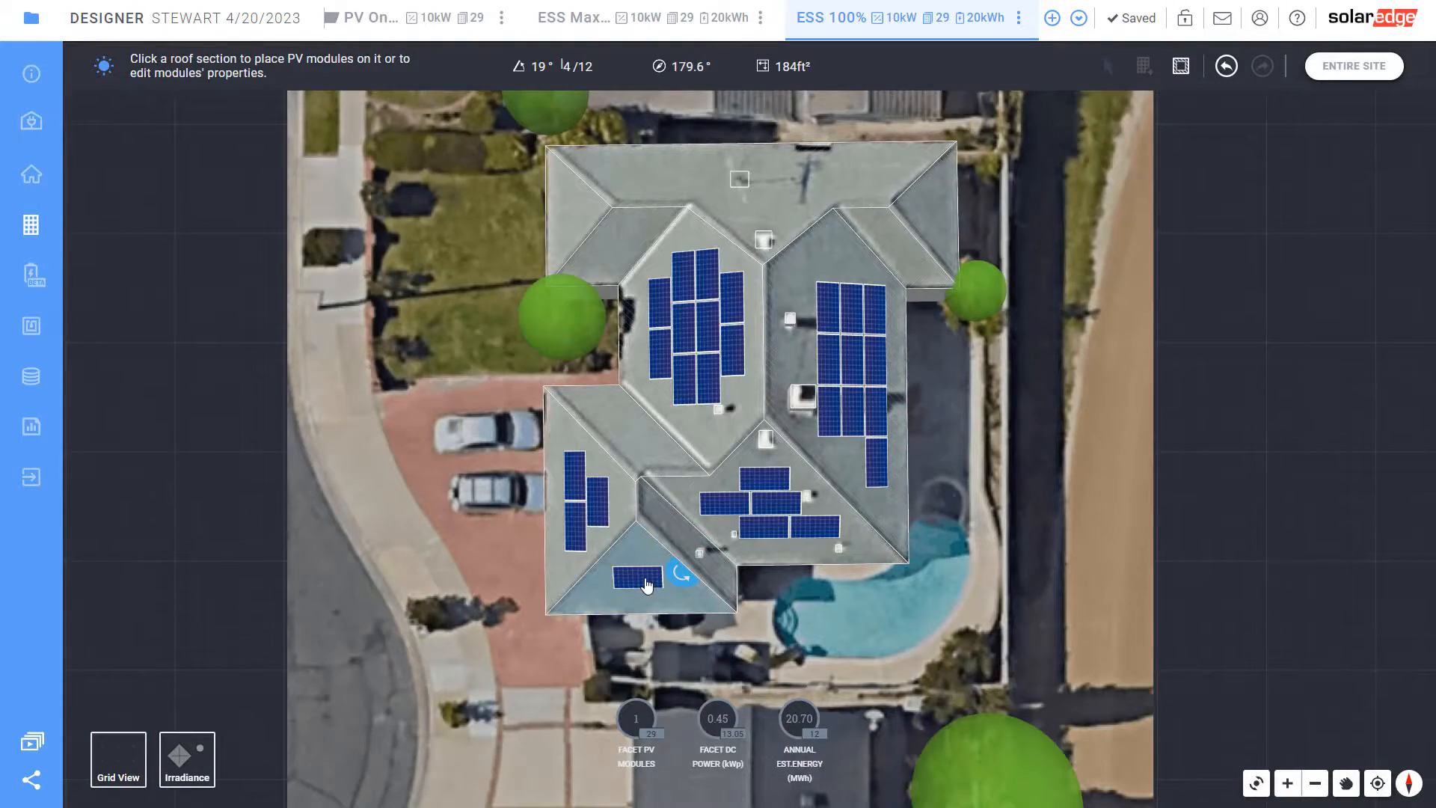
click(648, 586)
click(744, 515)
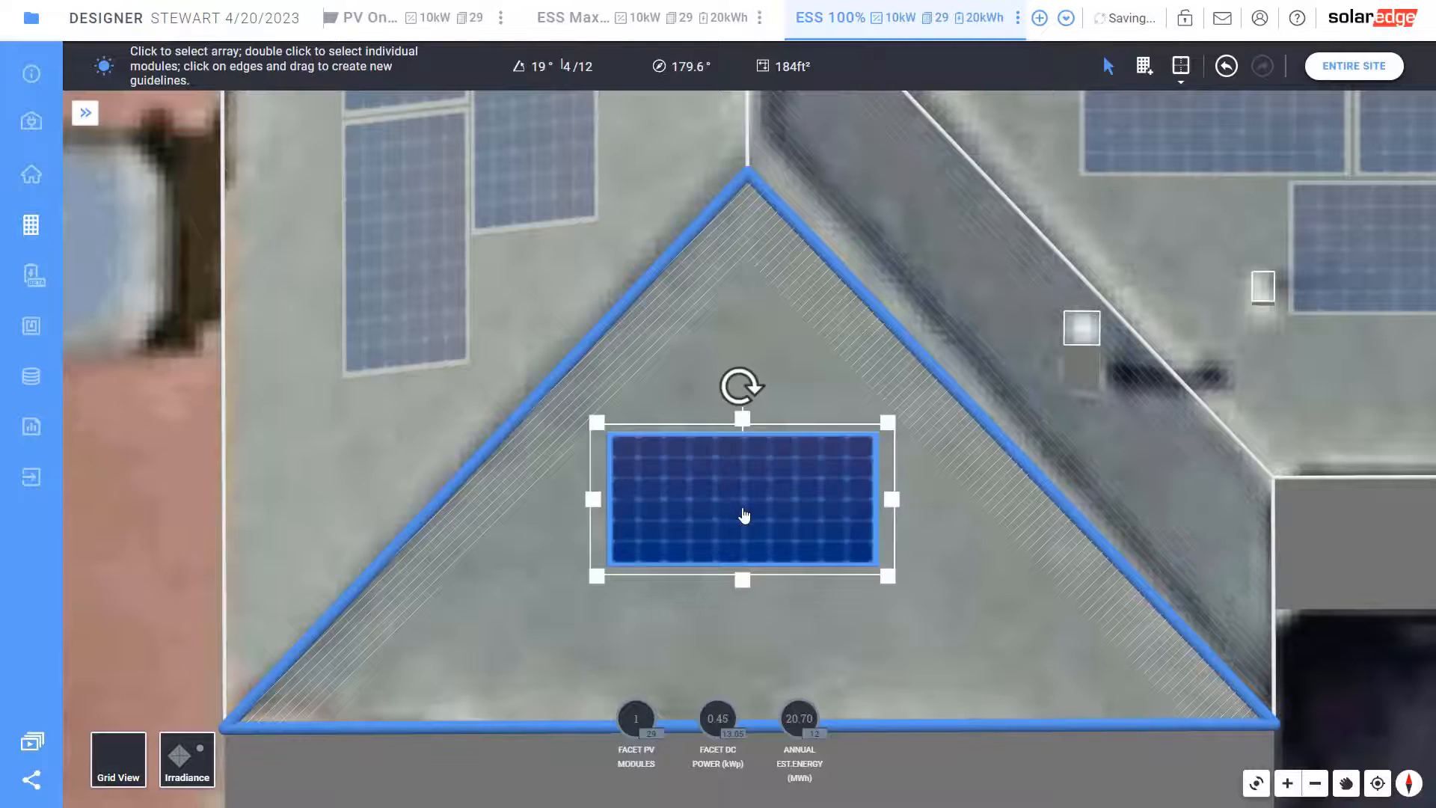
key(Delete)
scroll(743, 516, down, 5)
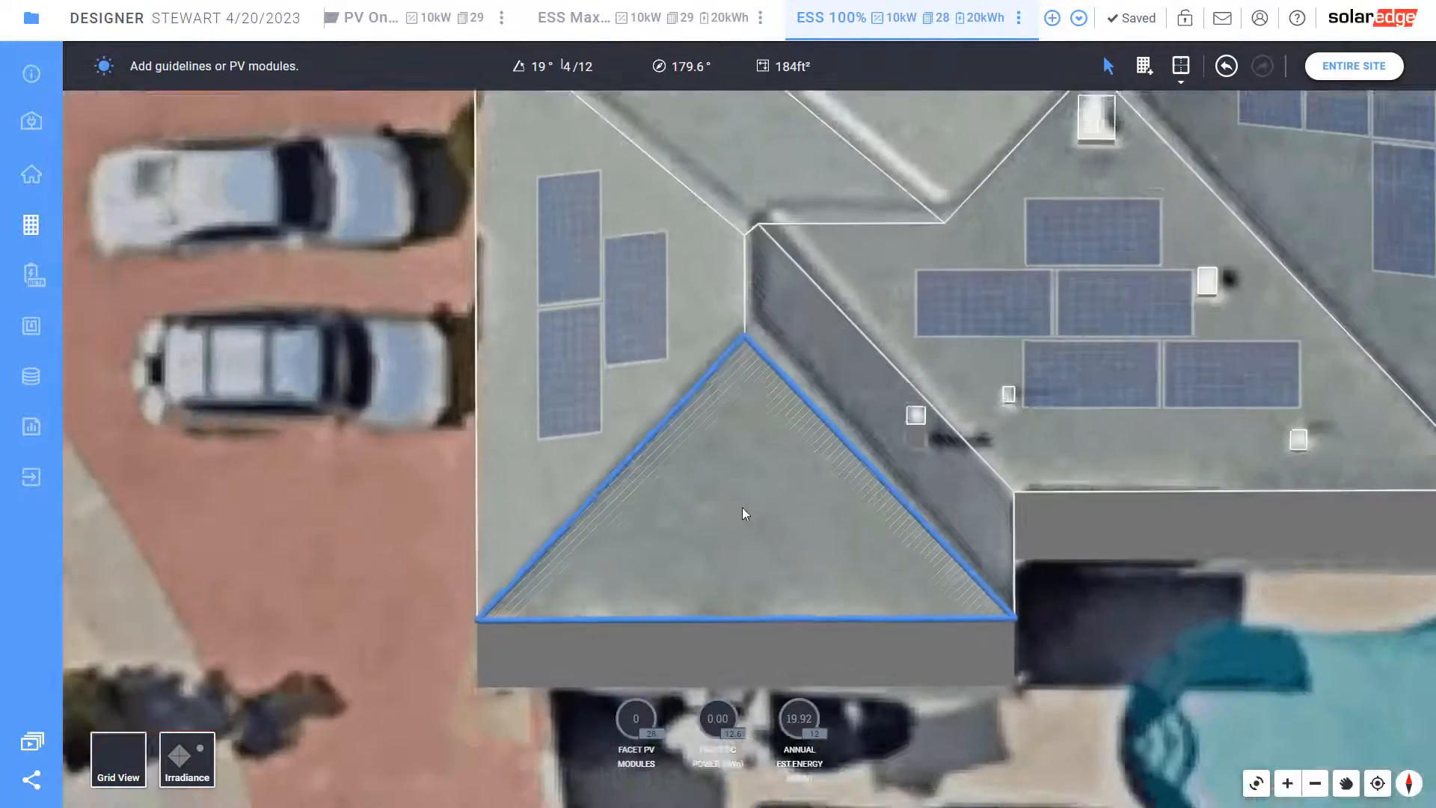
scroll(740, 486, down, 3)
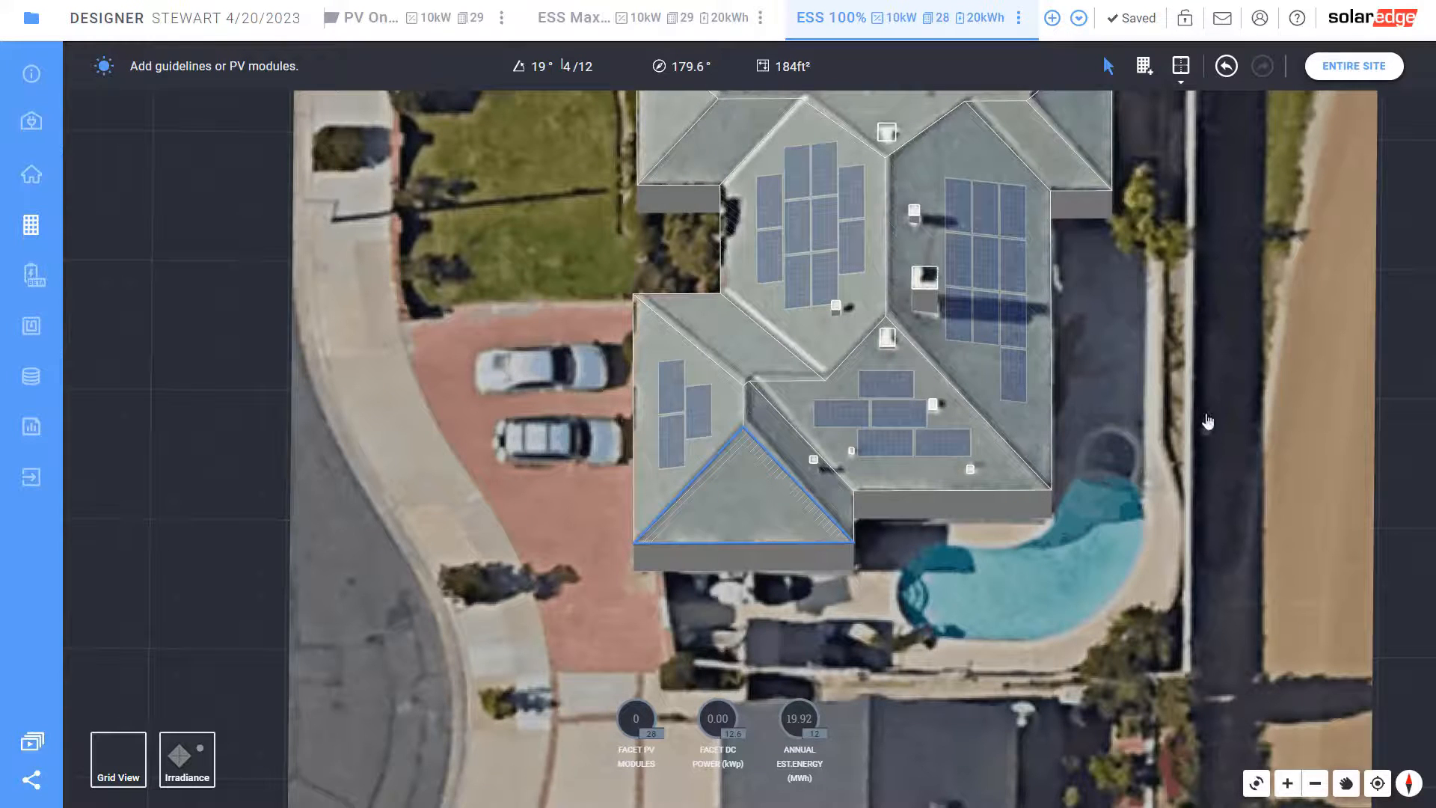
Delete the 10-module array on the right roof facet, leaving 18 modules
click(1343, 68)
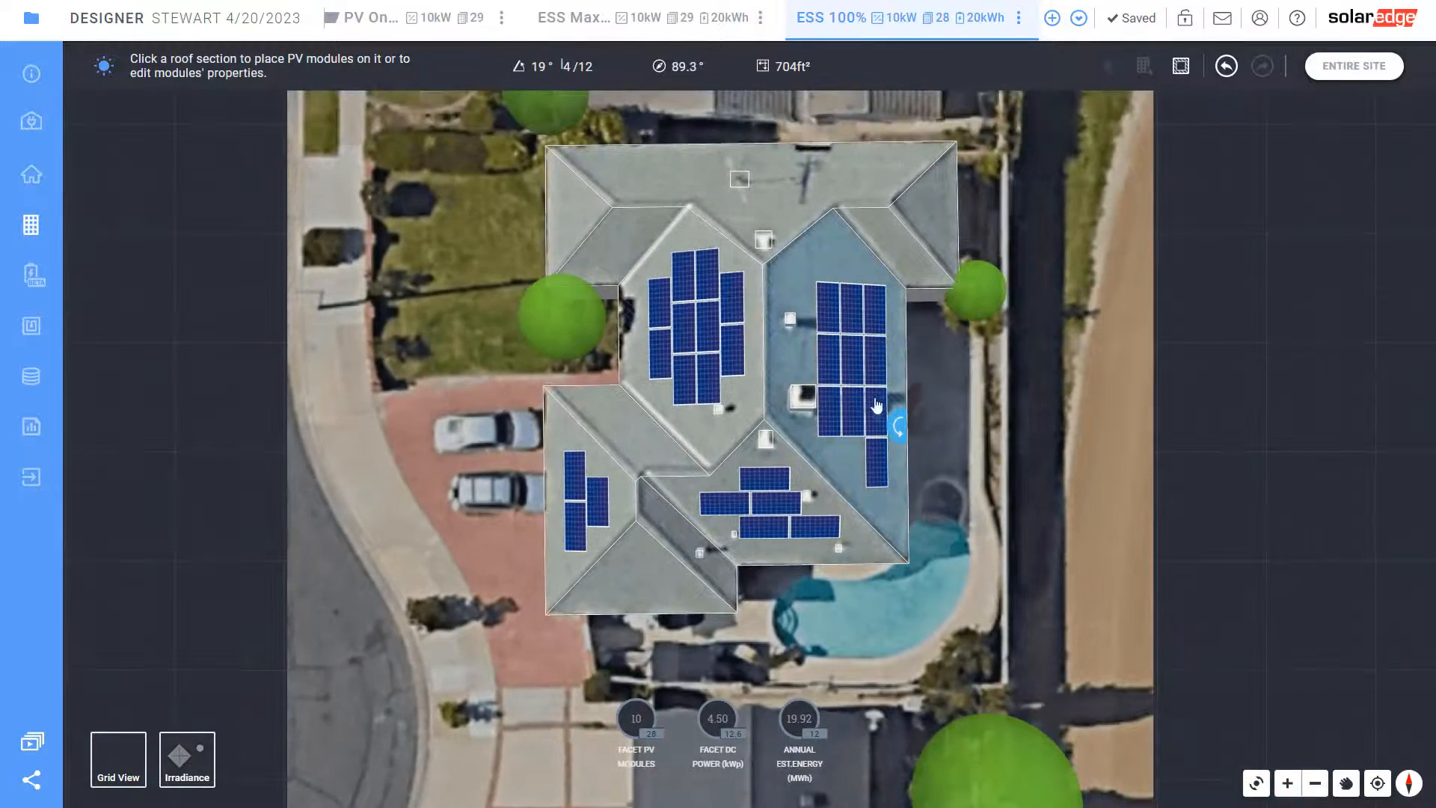
click(876, 410)
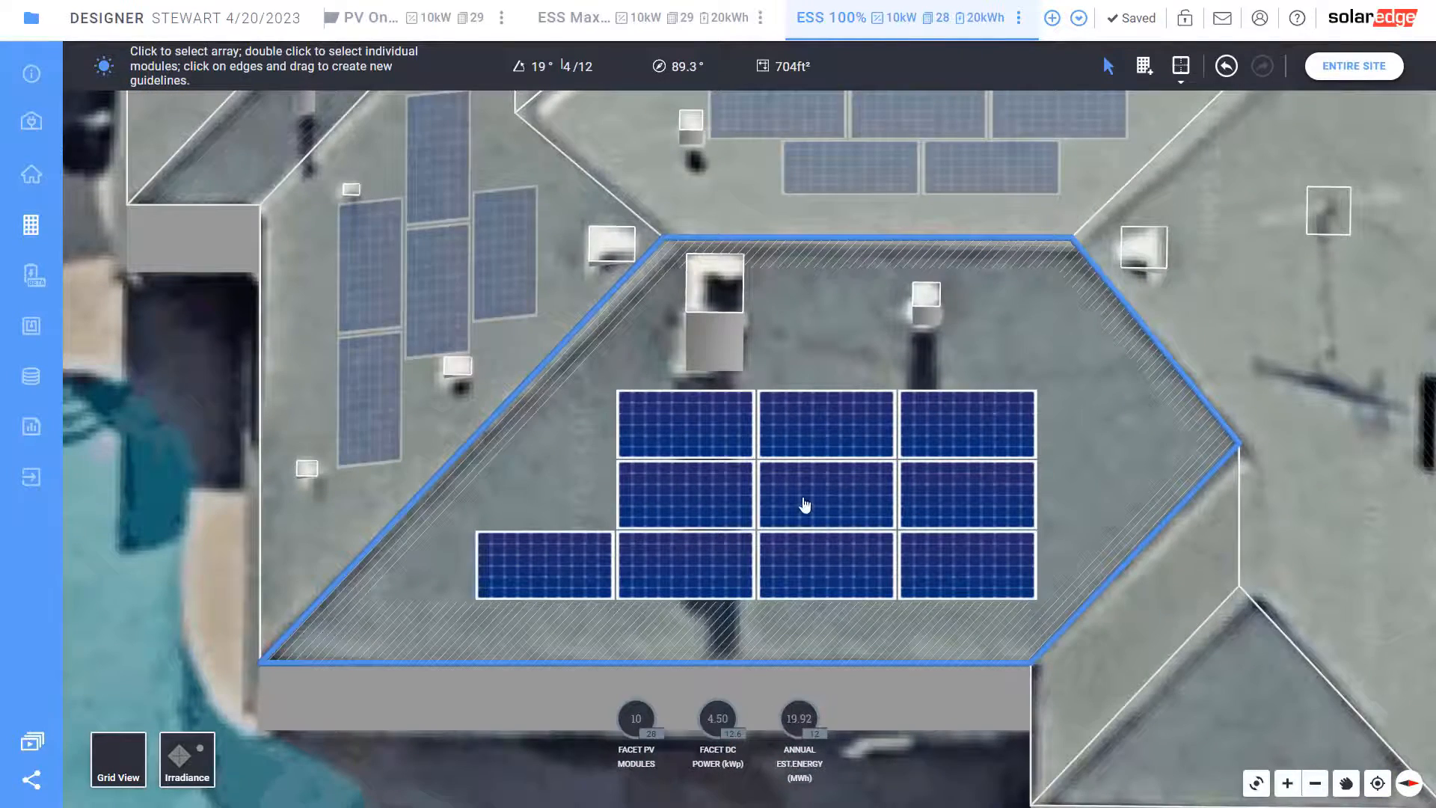
click(812, 501)
key(Delete)
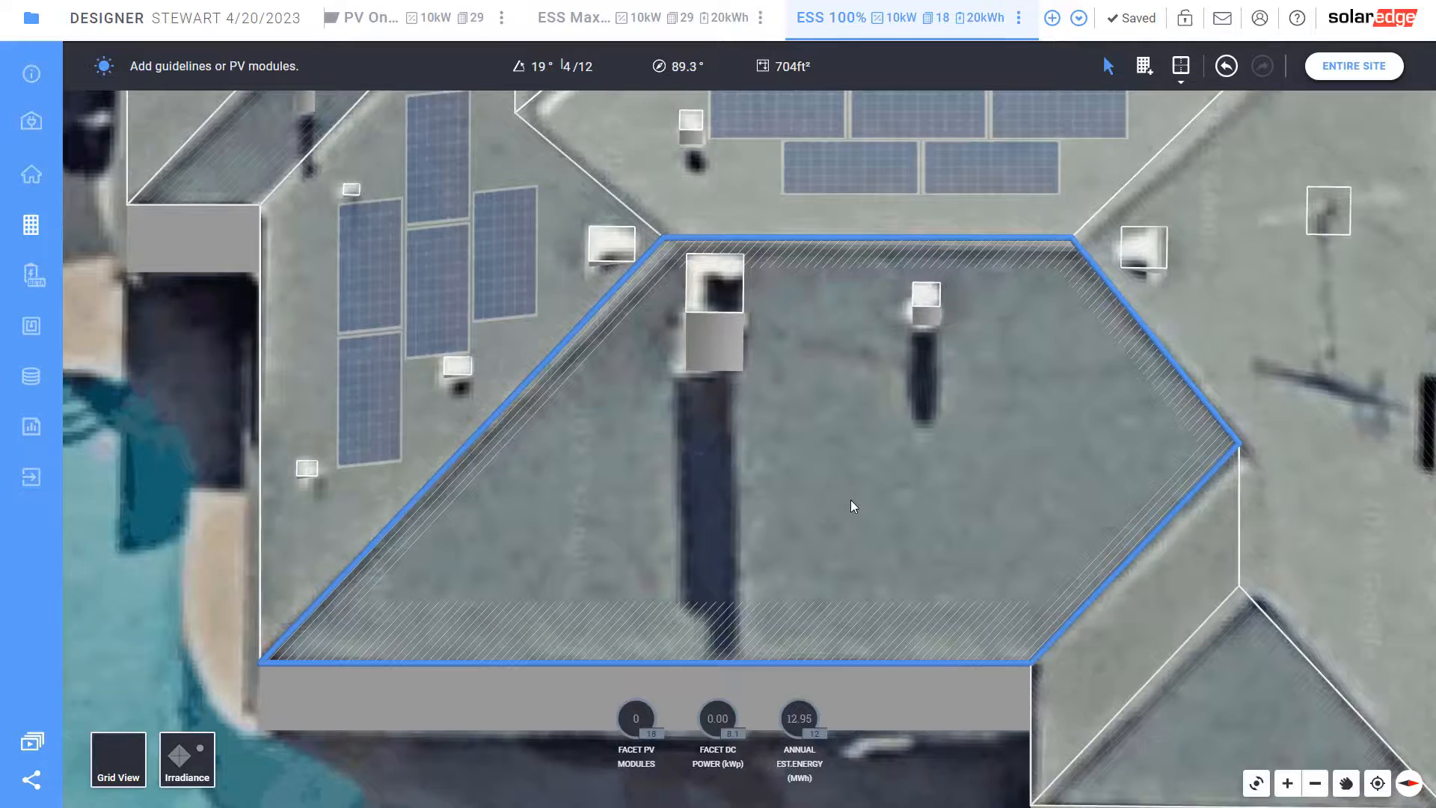
scroll(842, 528, down, 4)
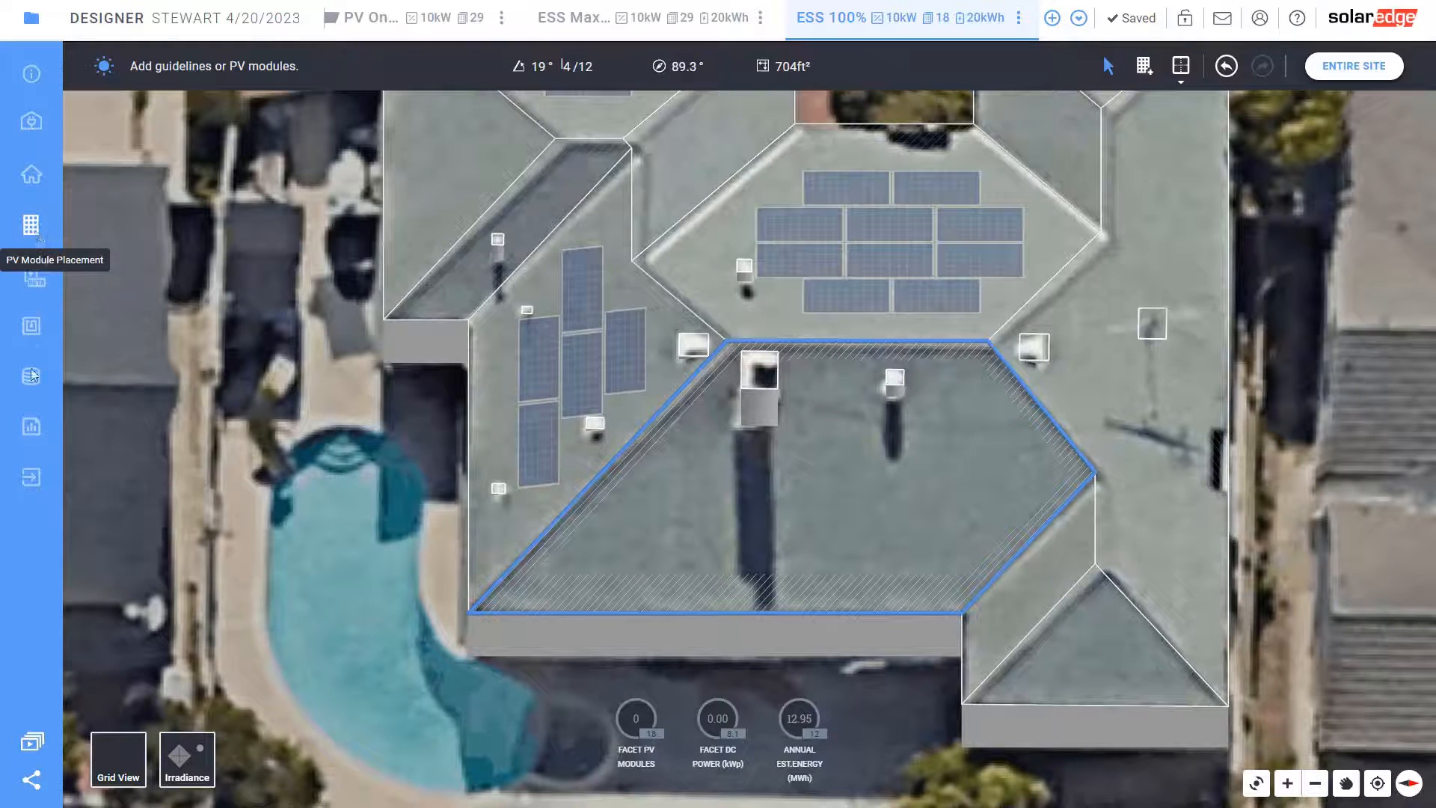
click(32, 329)
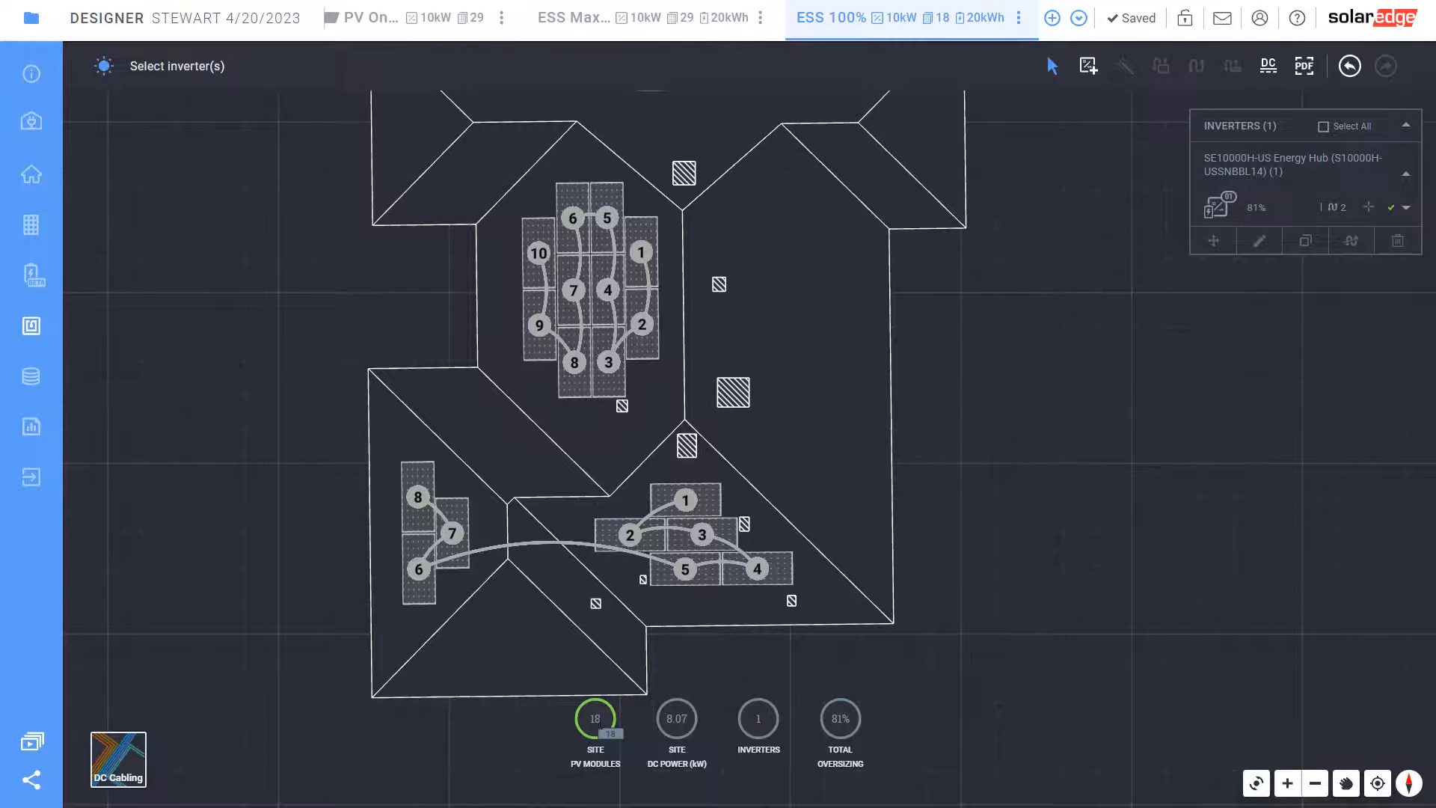
Replace the SE10000H-US inverter with an SE7600H-US Energy Hub, bringing oversizing to 106%
scroll(643, 805, down, 1)
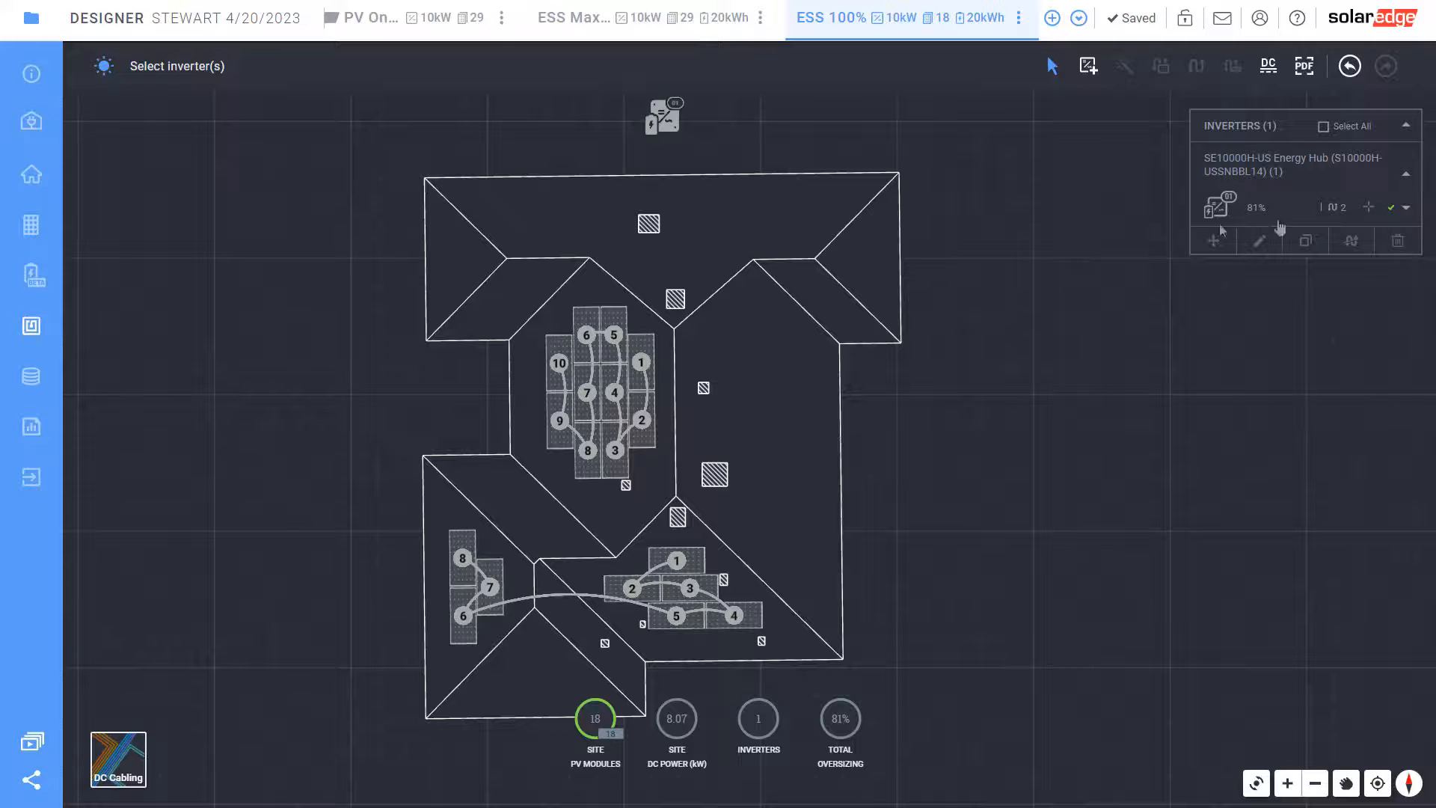
click(1259, 215)
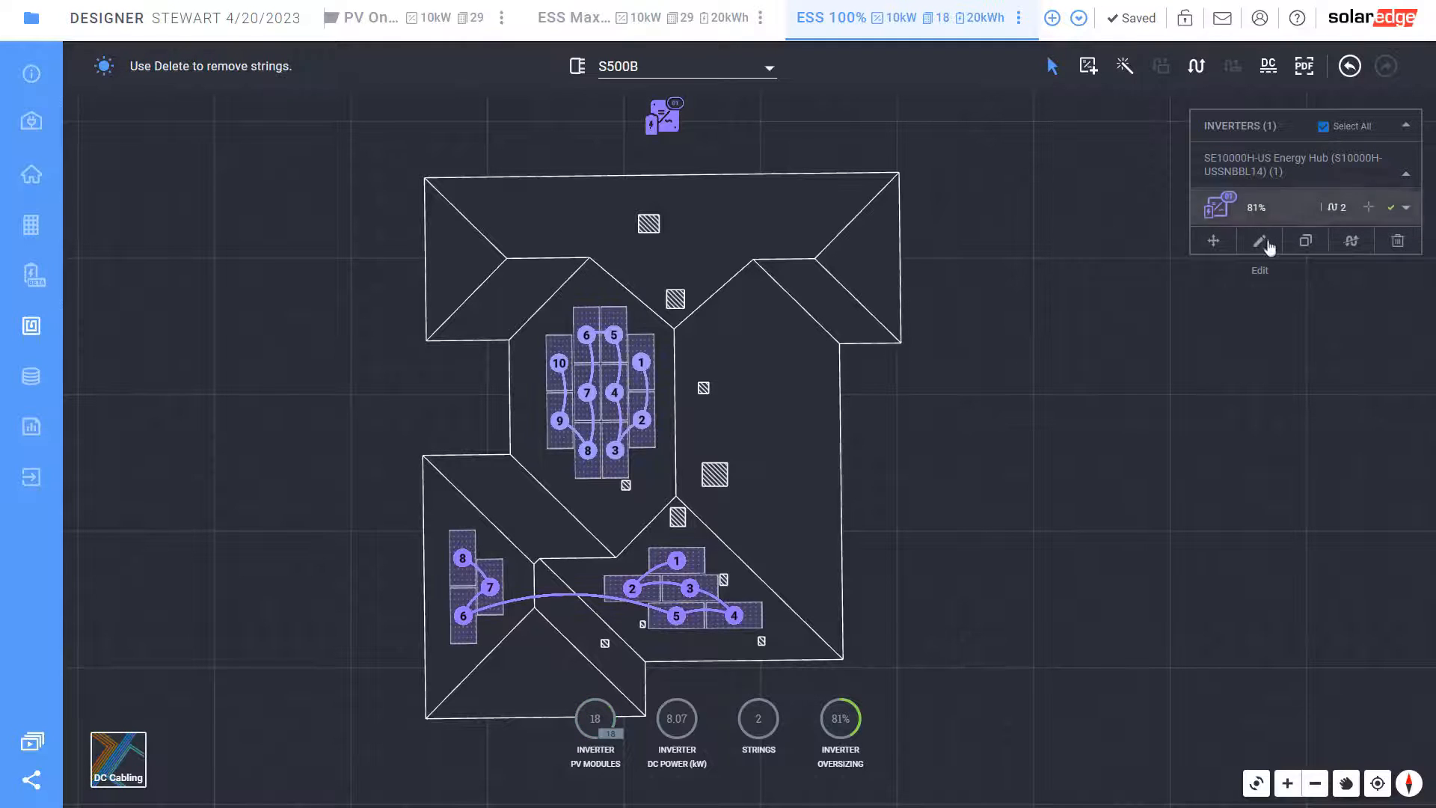
click(1260, 241)
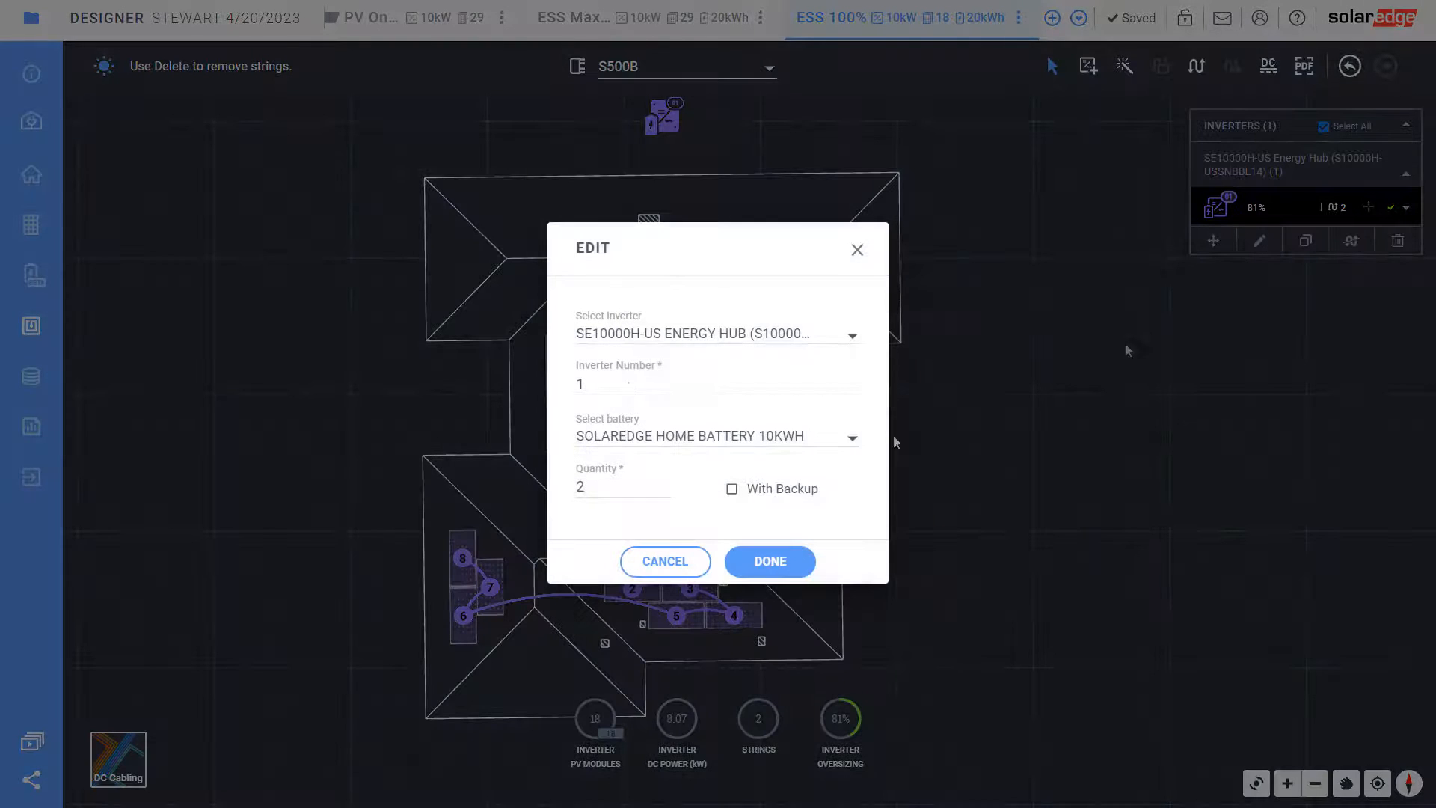
click(658, 333)
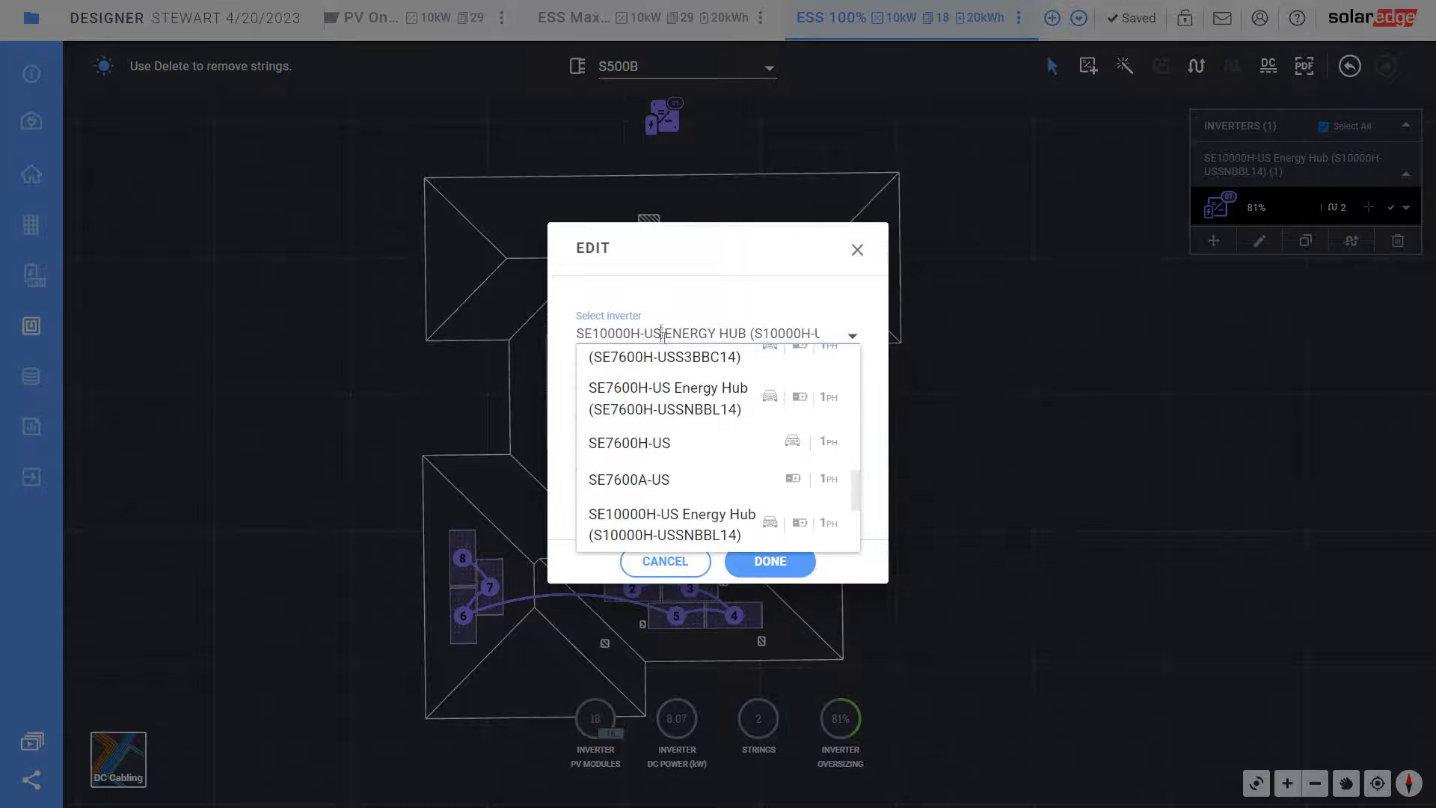
click(691, 419)
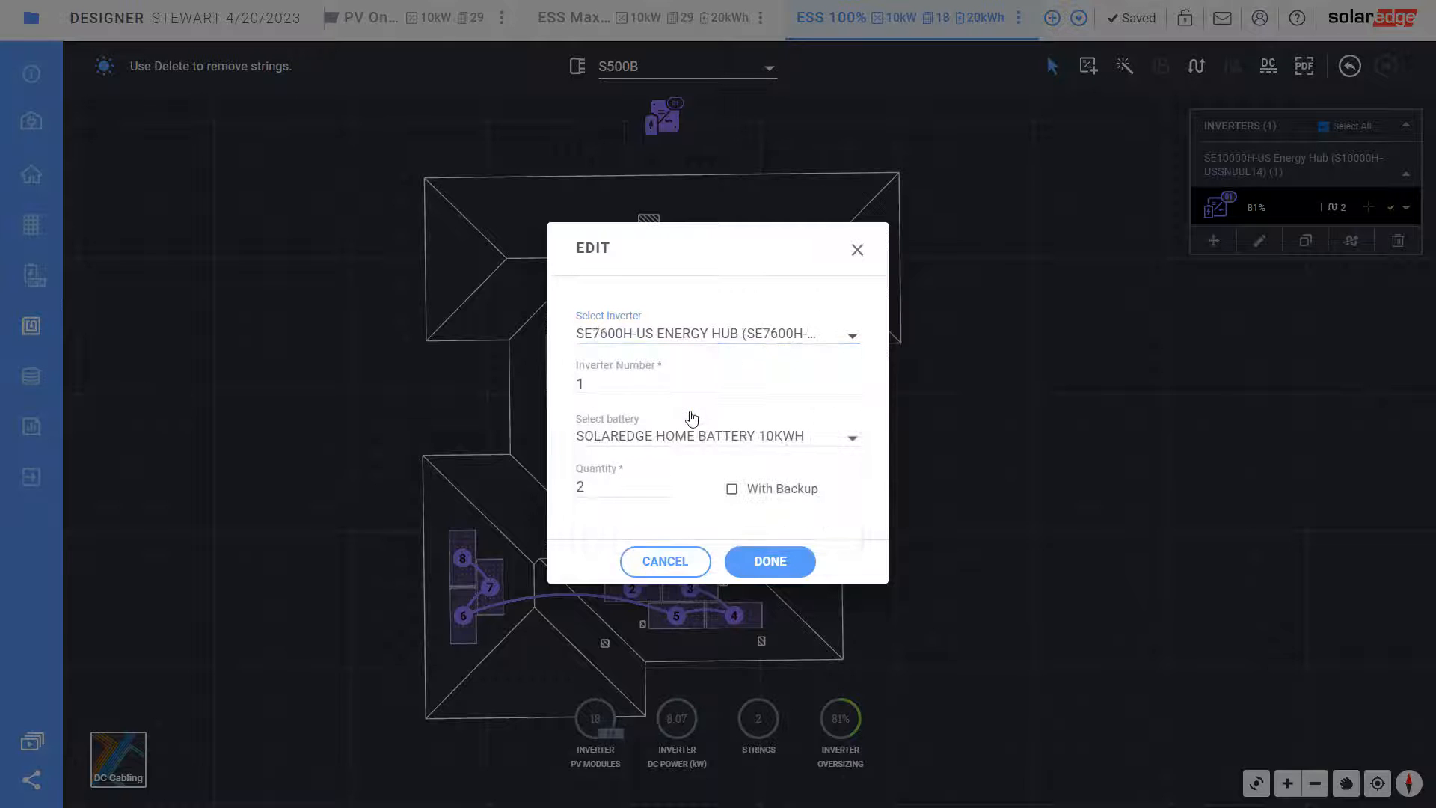
click(771, 562)
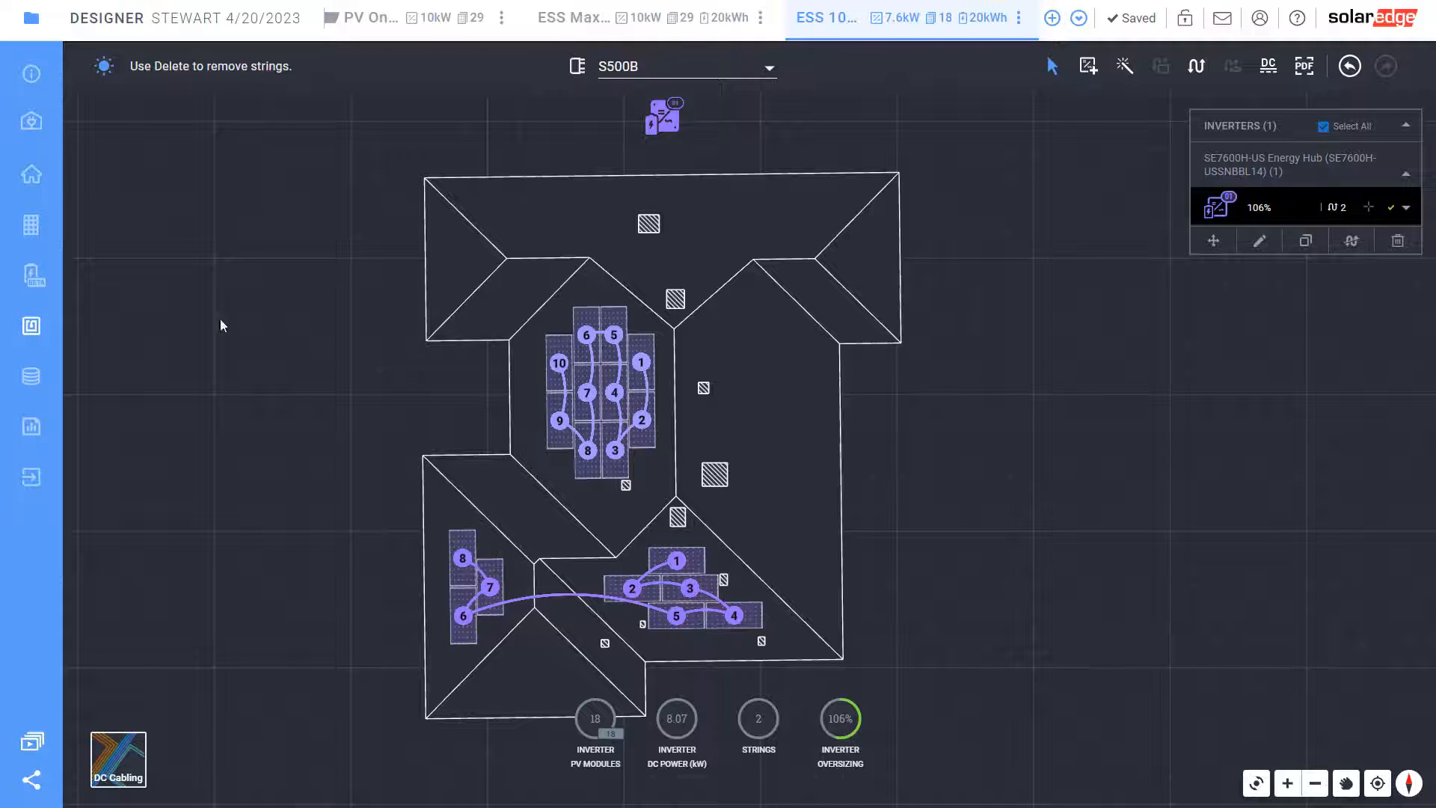
click(33, 378)
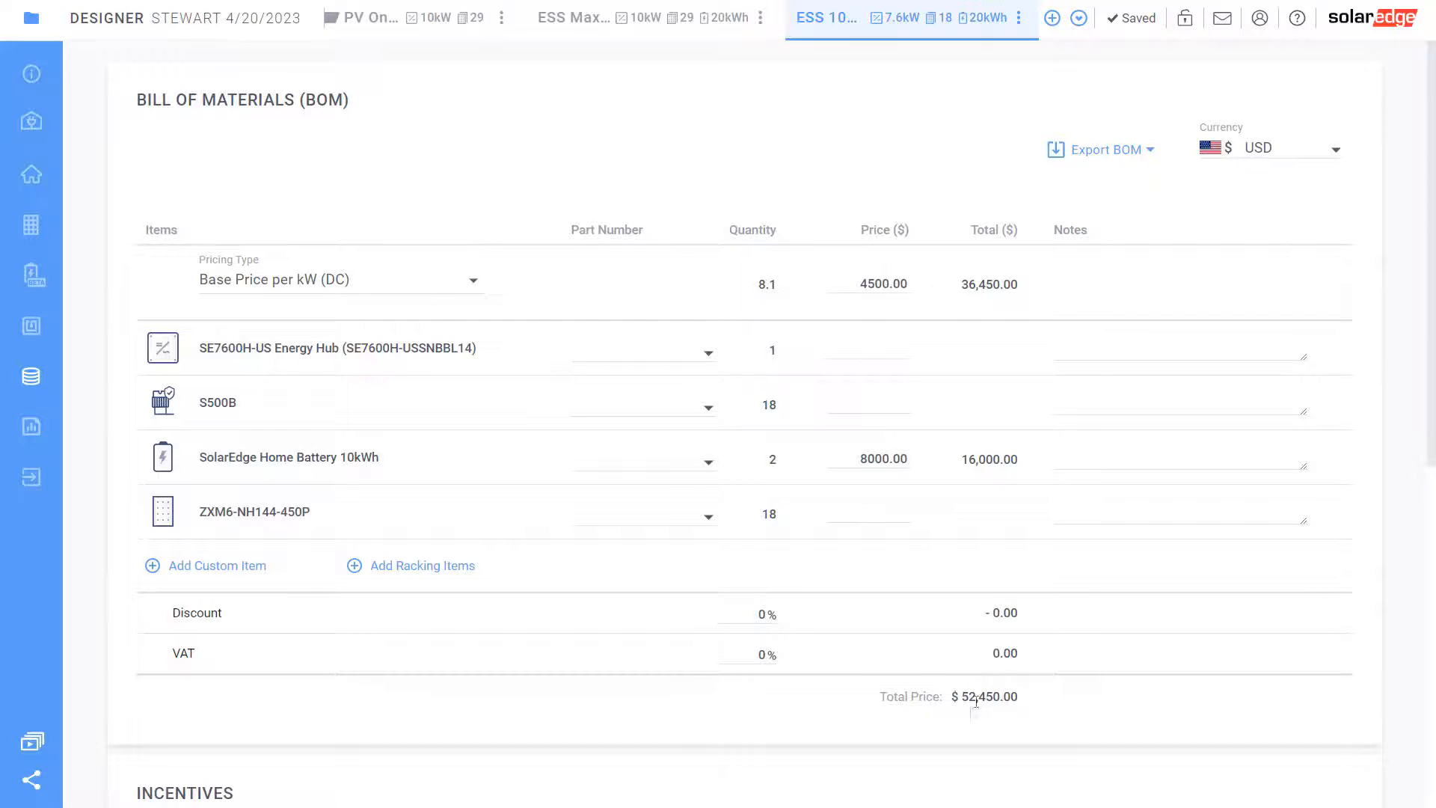
Highlight the reduced design's new $52,450.00 BOM total price
drag(958, 697, 1018, 703)
click(1042, 709)
click(51, 428)
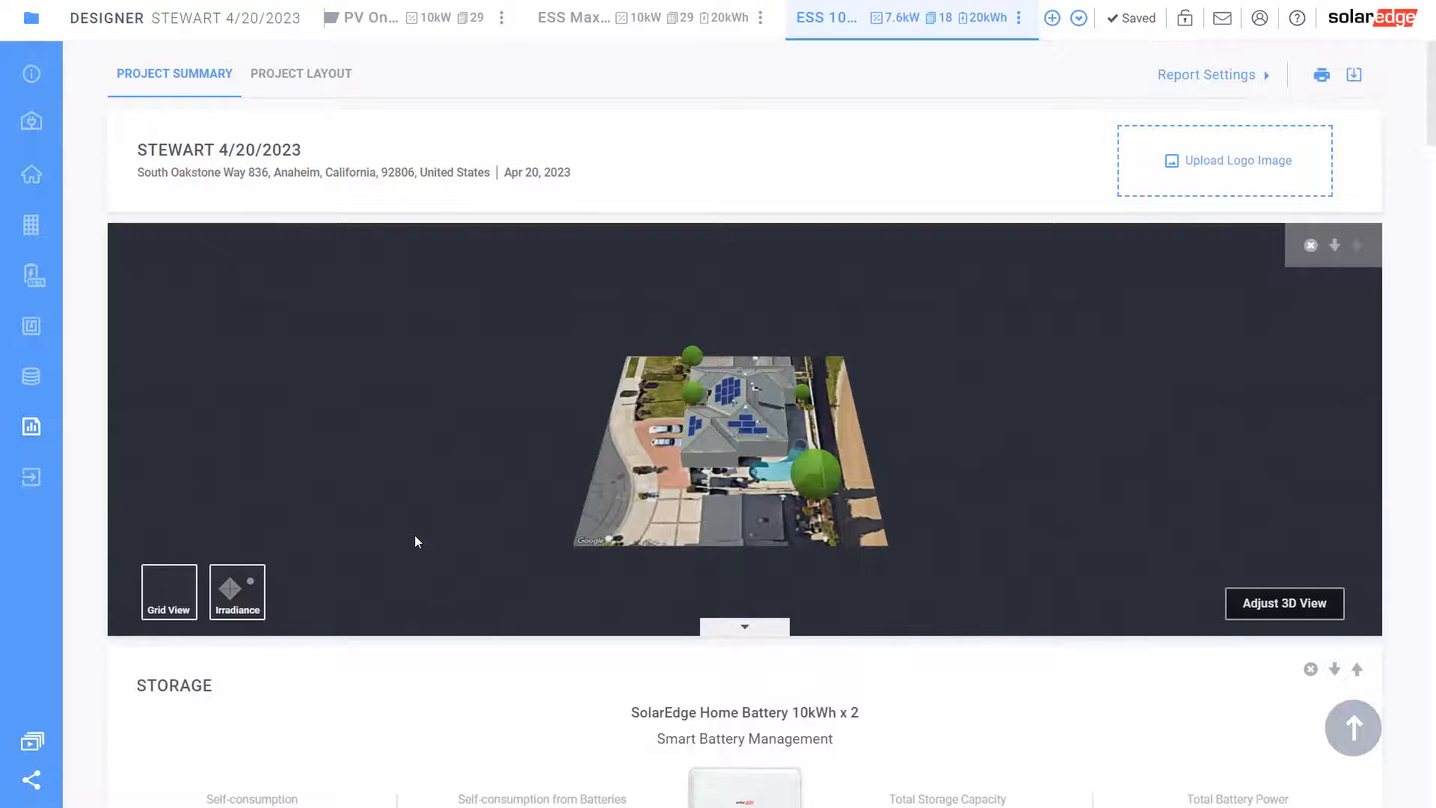
scroll(416, 540, down, 7)
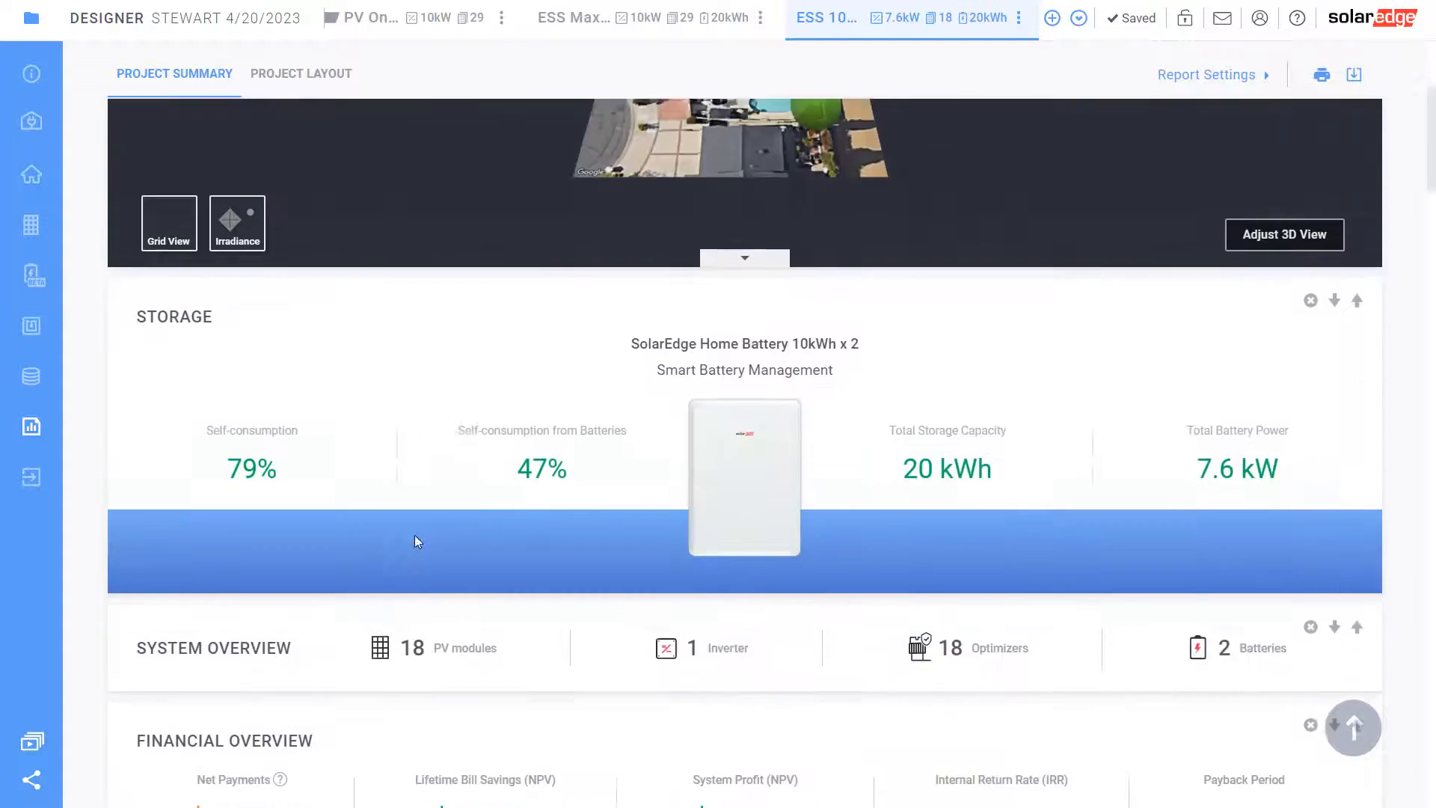
scroll(416, 540, down, 15)
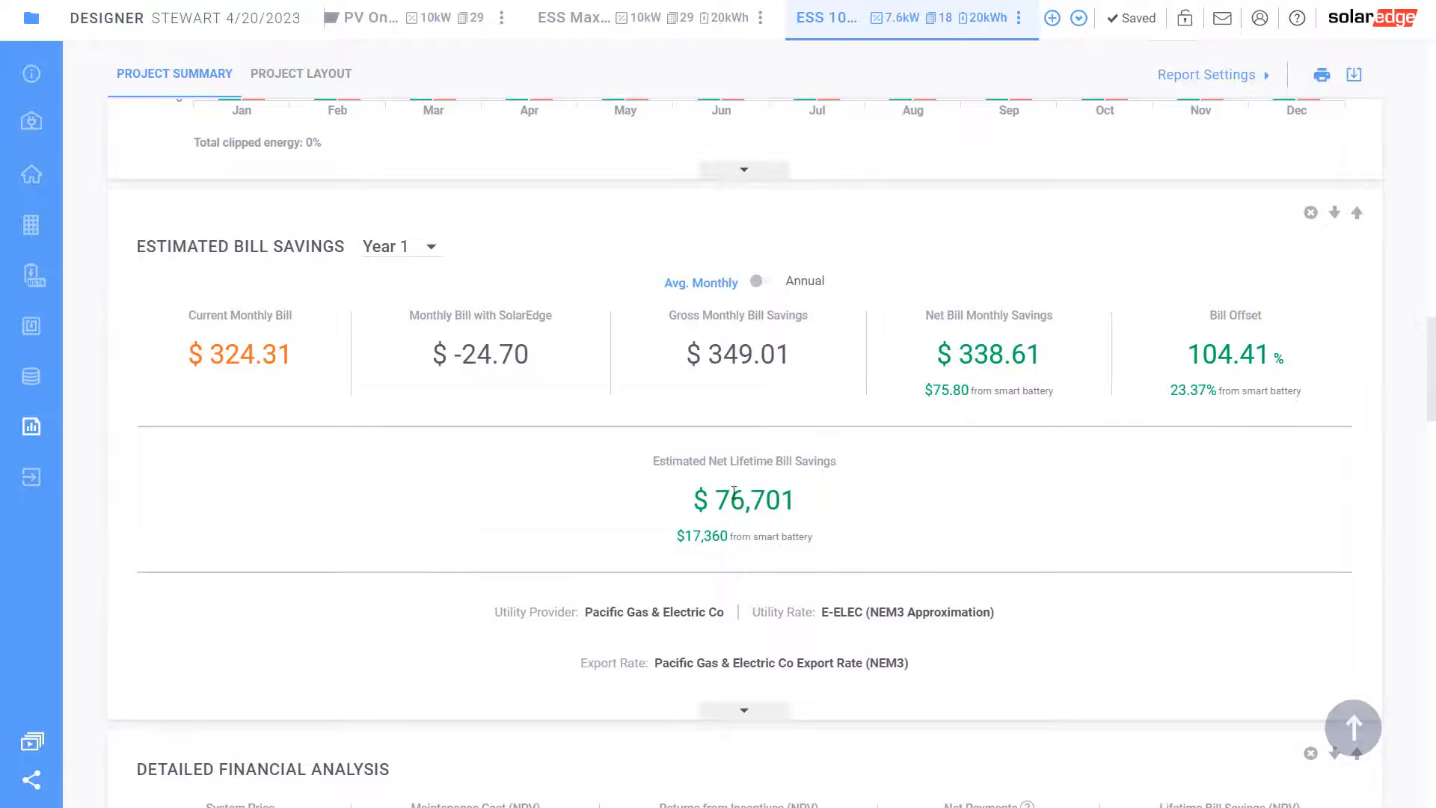
drag(797, 499, 701, 494)
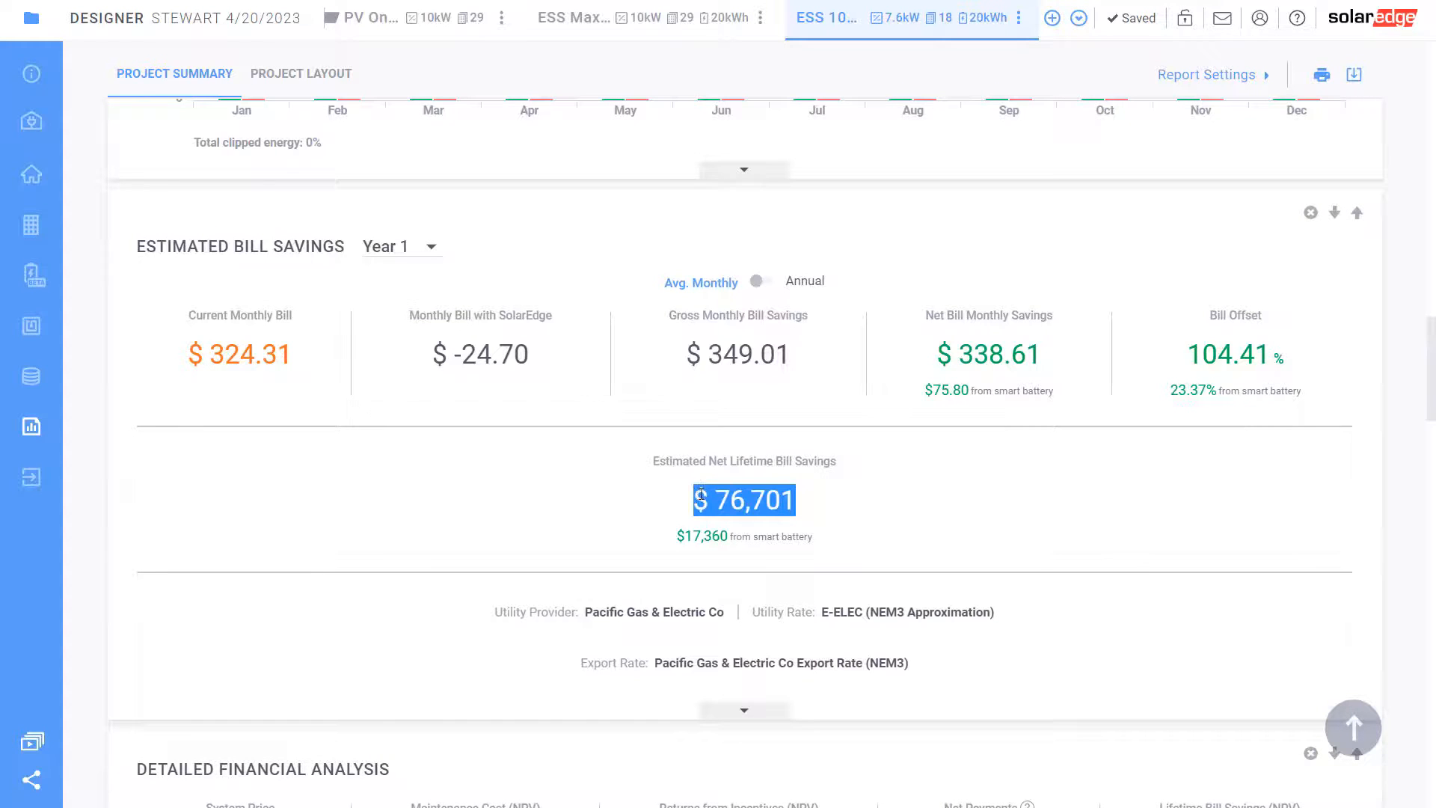
click(632, 523)
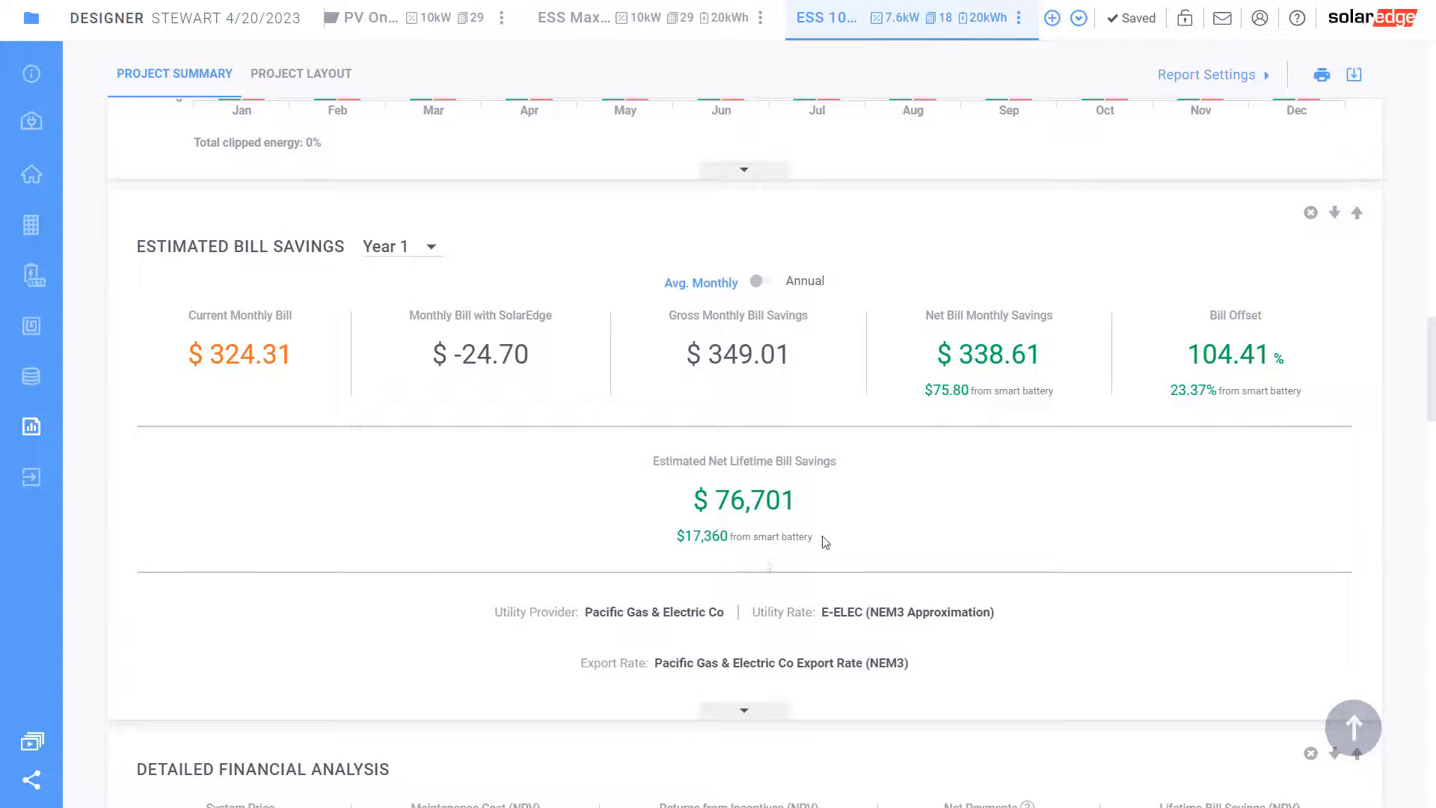
drag(820, 539, 677, 536)
click(640, 546)
scroll(759, 503, down, 6)
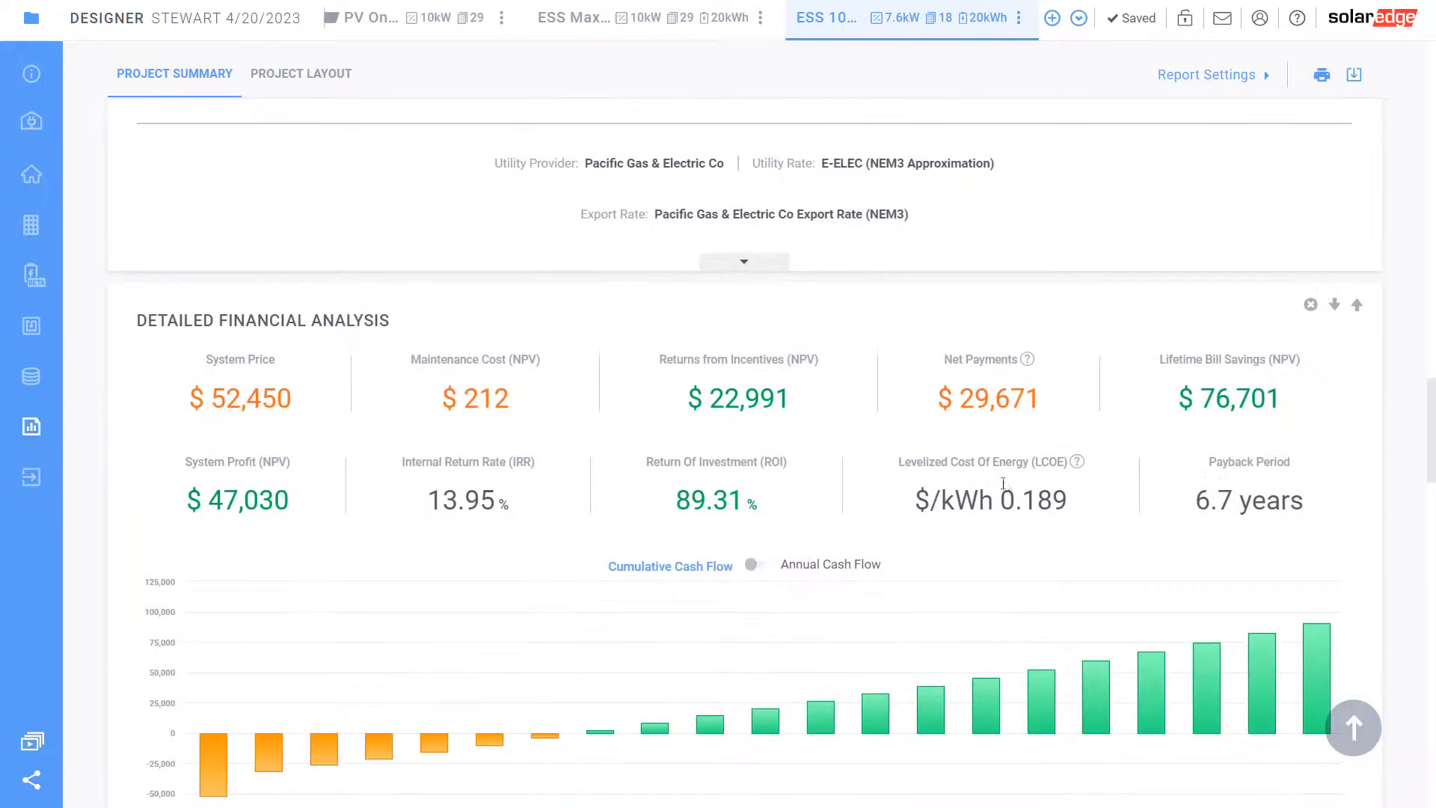
scroll(1203, 500, down, 1)
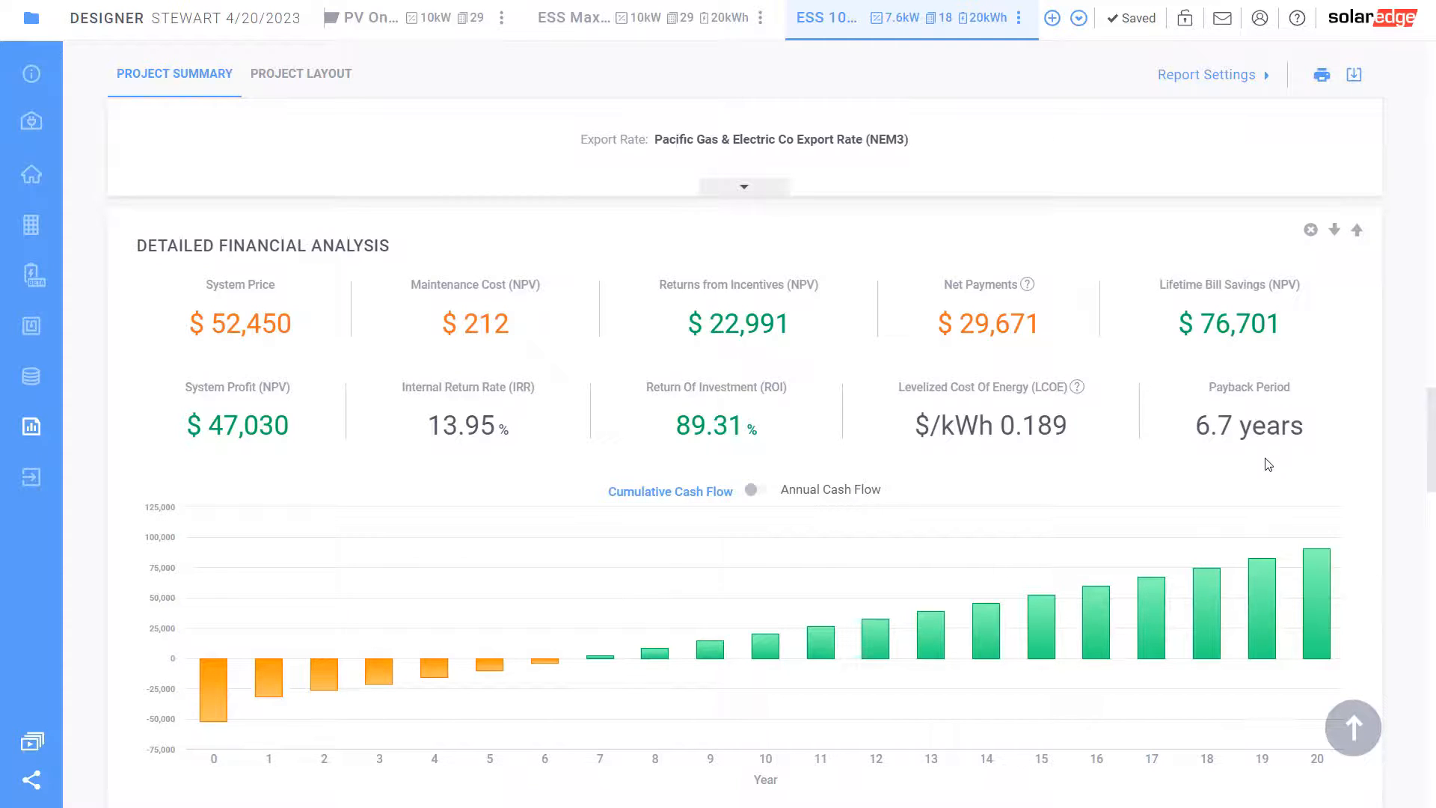
scroll(570, 426, up, 15)
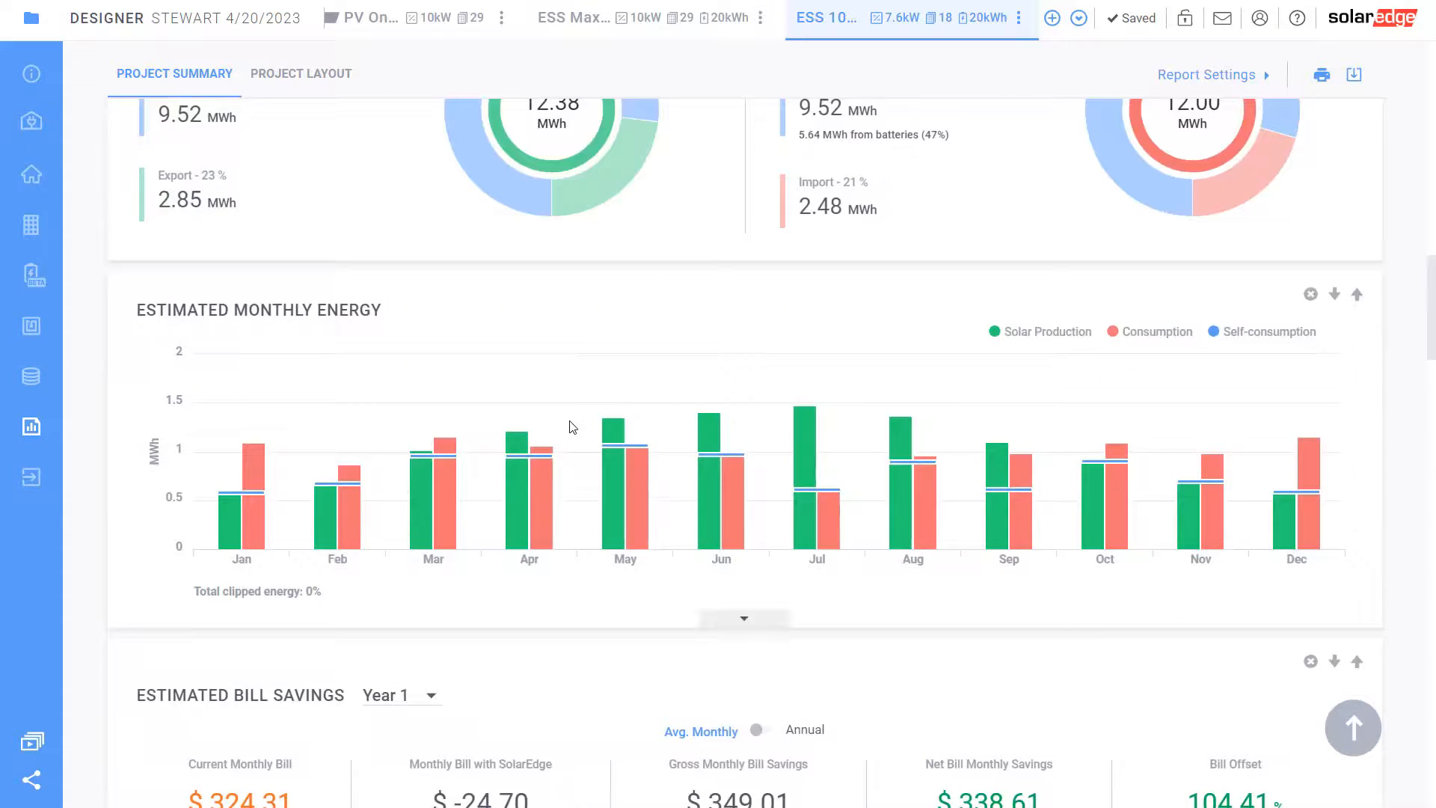
scroll(530, 465, up, 1)
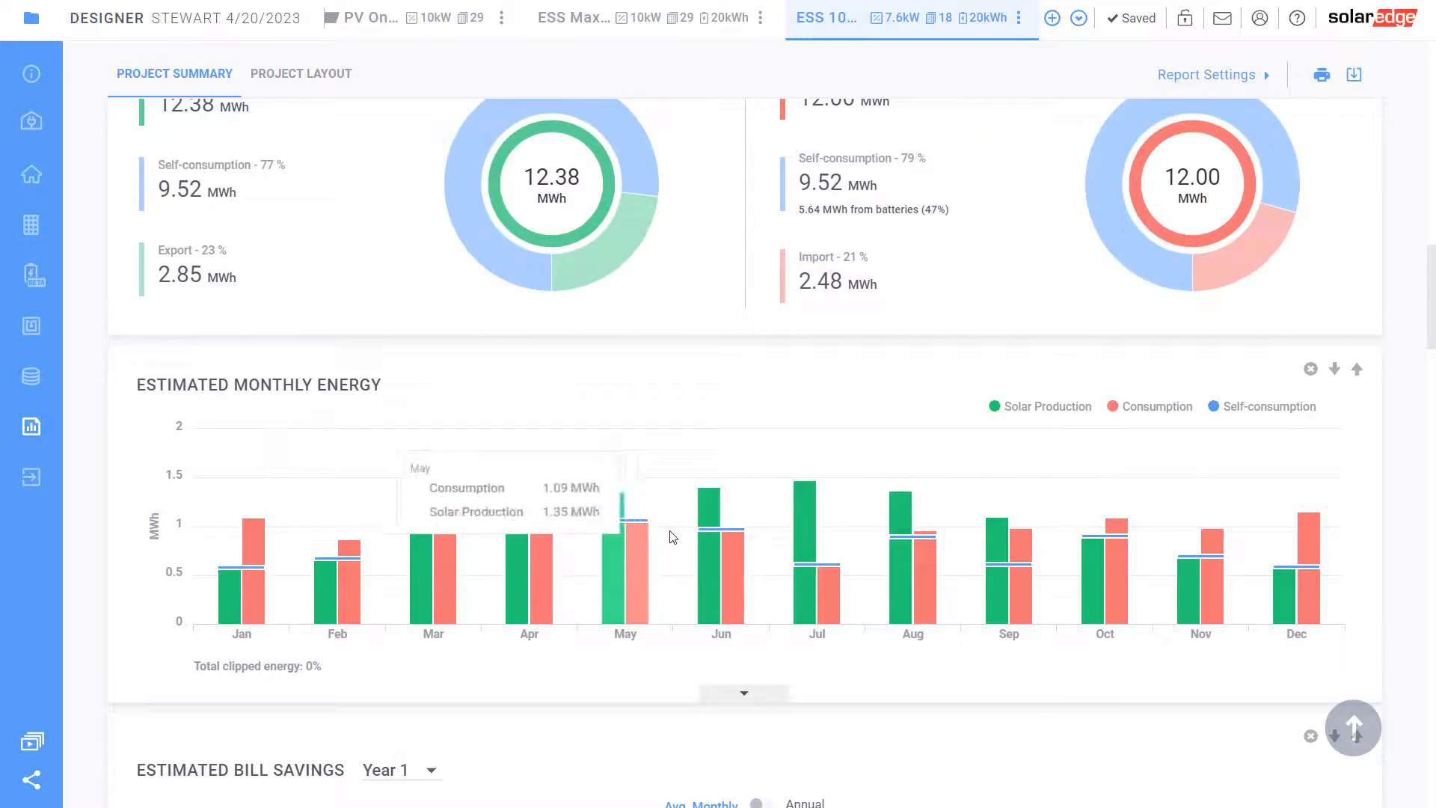
scroll(672, 537, down, 10)
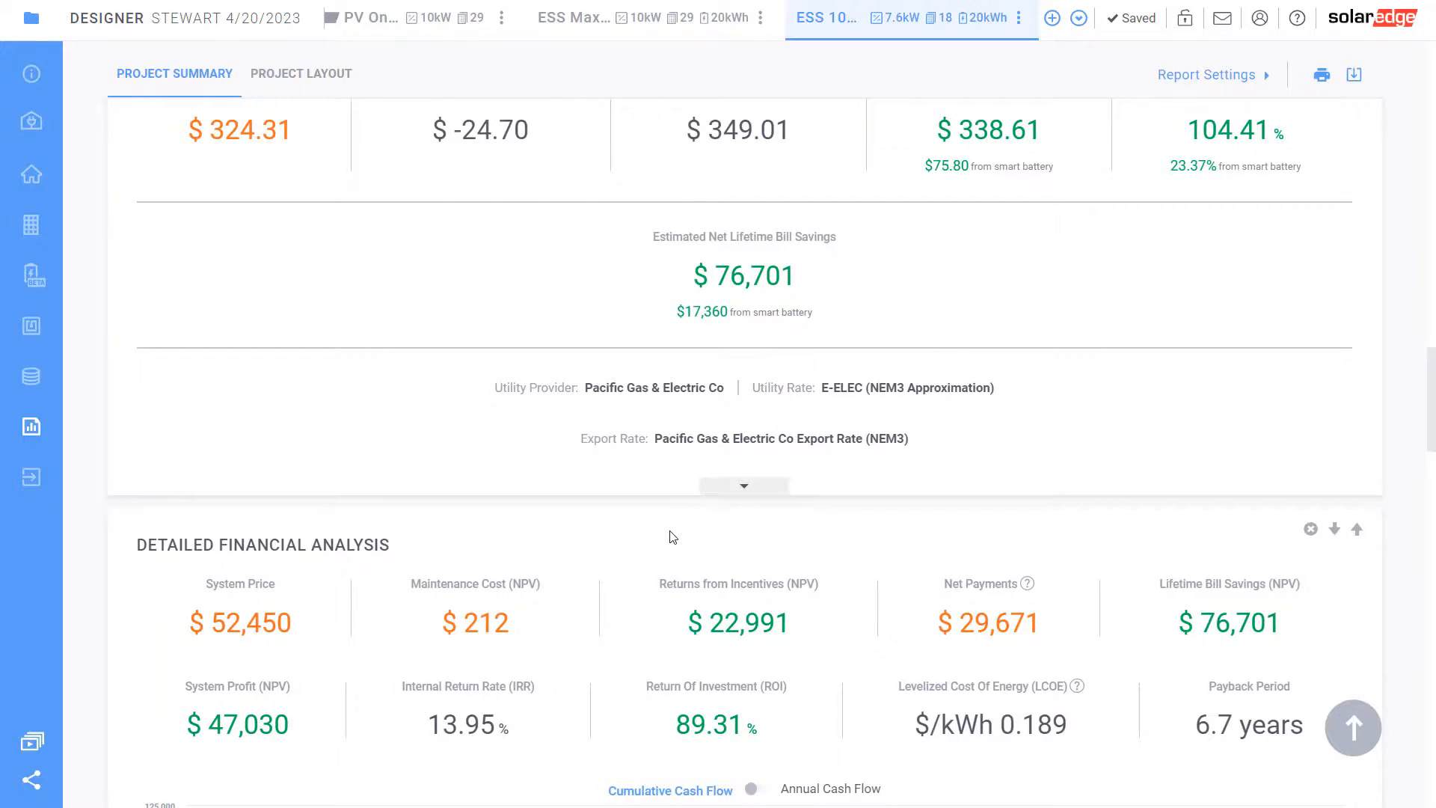
scroll(673, 537, up, 10)
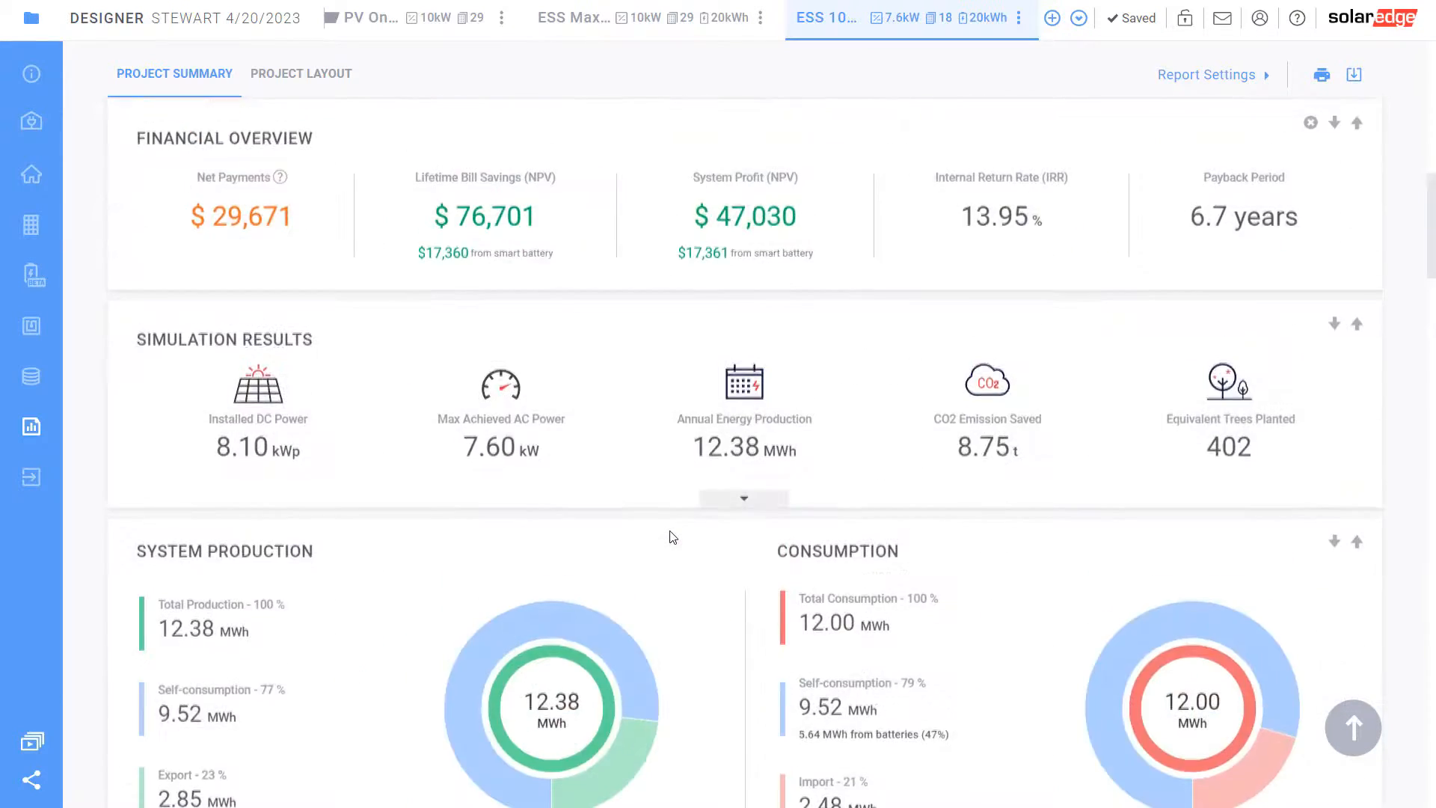
scroll(672, 537, up, 3)
scroll(672, 537, down, 12)
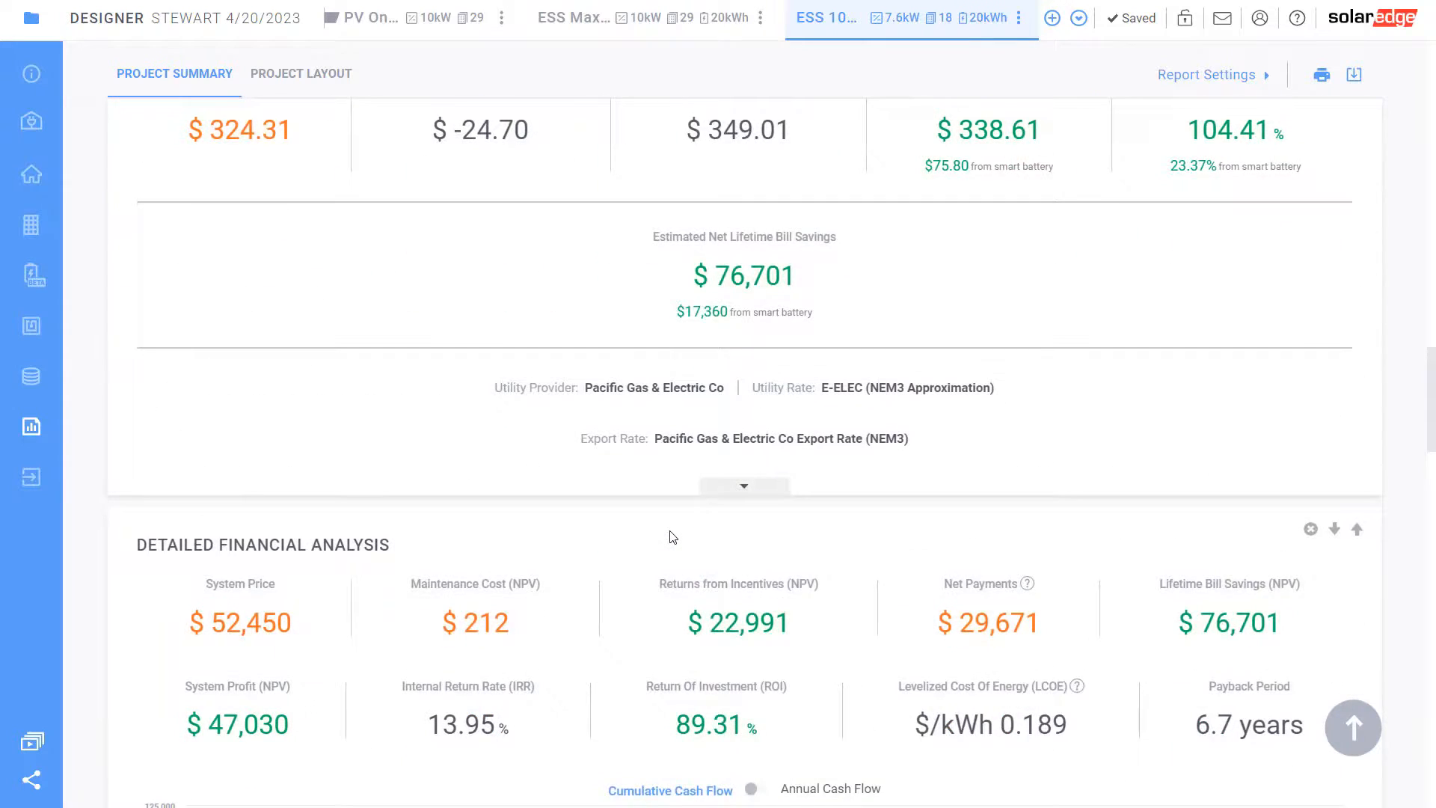
scroll(672, 537, down, 7)
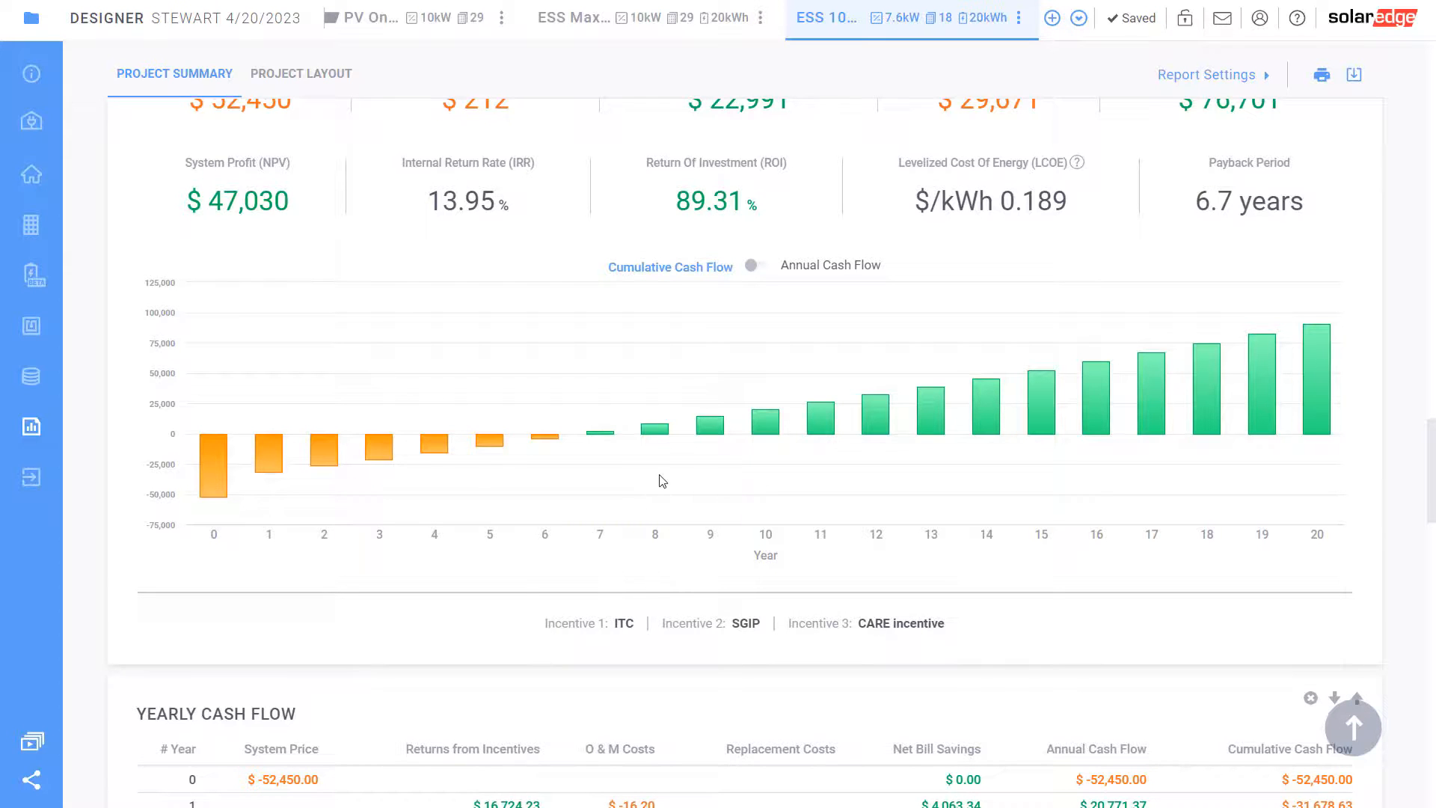
scroll(664, 490, down, 4)
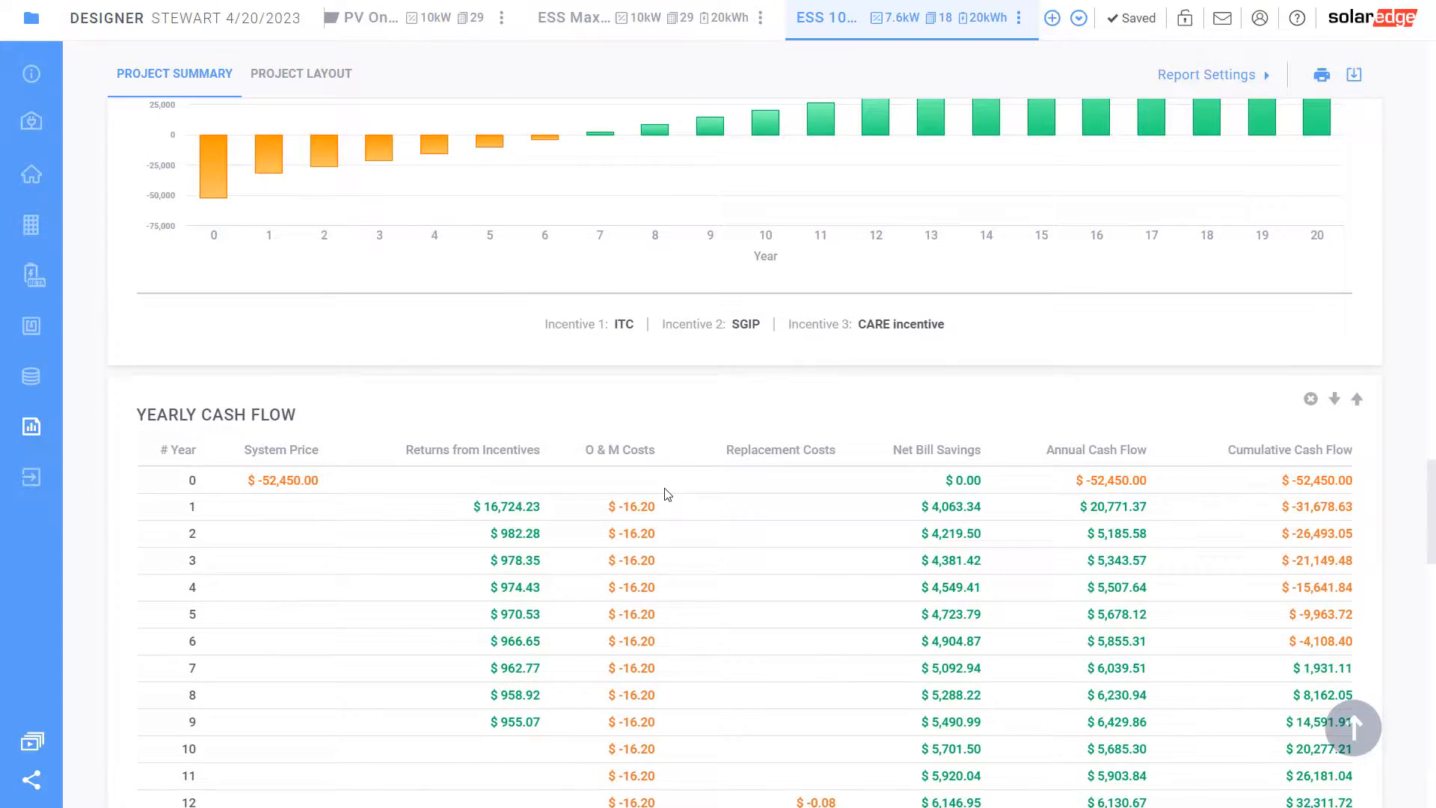
scroll(668, 494, down, 5)
scroll(664, 487, up, 20)
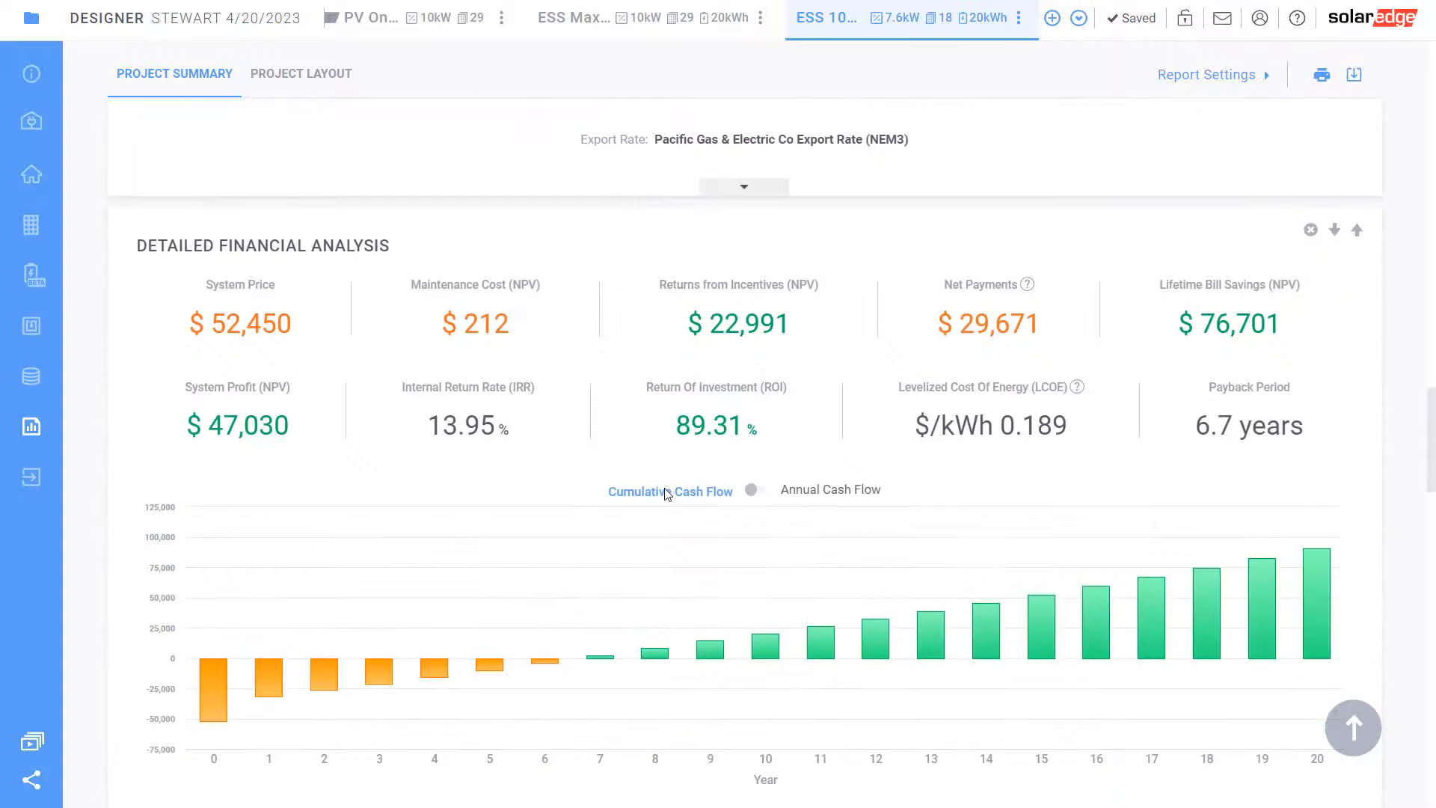
scroll(667, 489, up, 15)
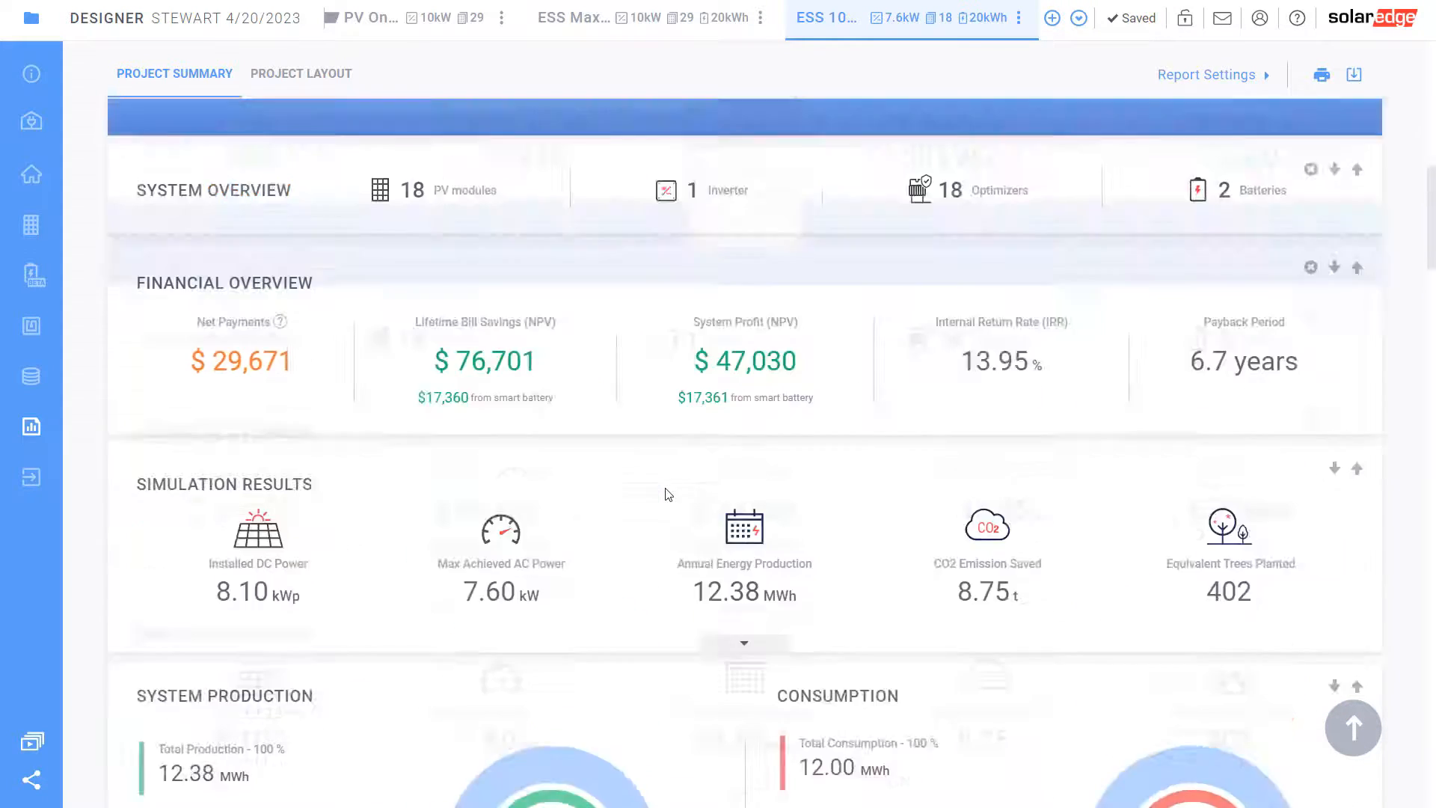
Duplicate the ESS 100% design and rename the copy 'ESS 100% BackUp'
click(1019, 17)
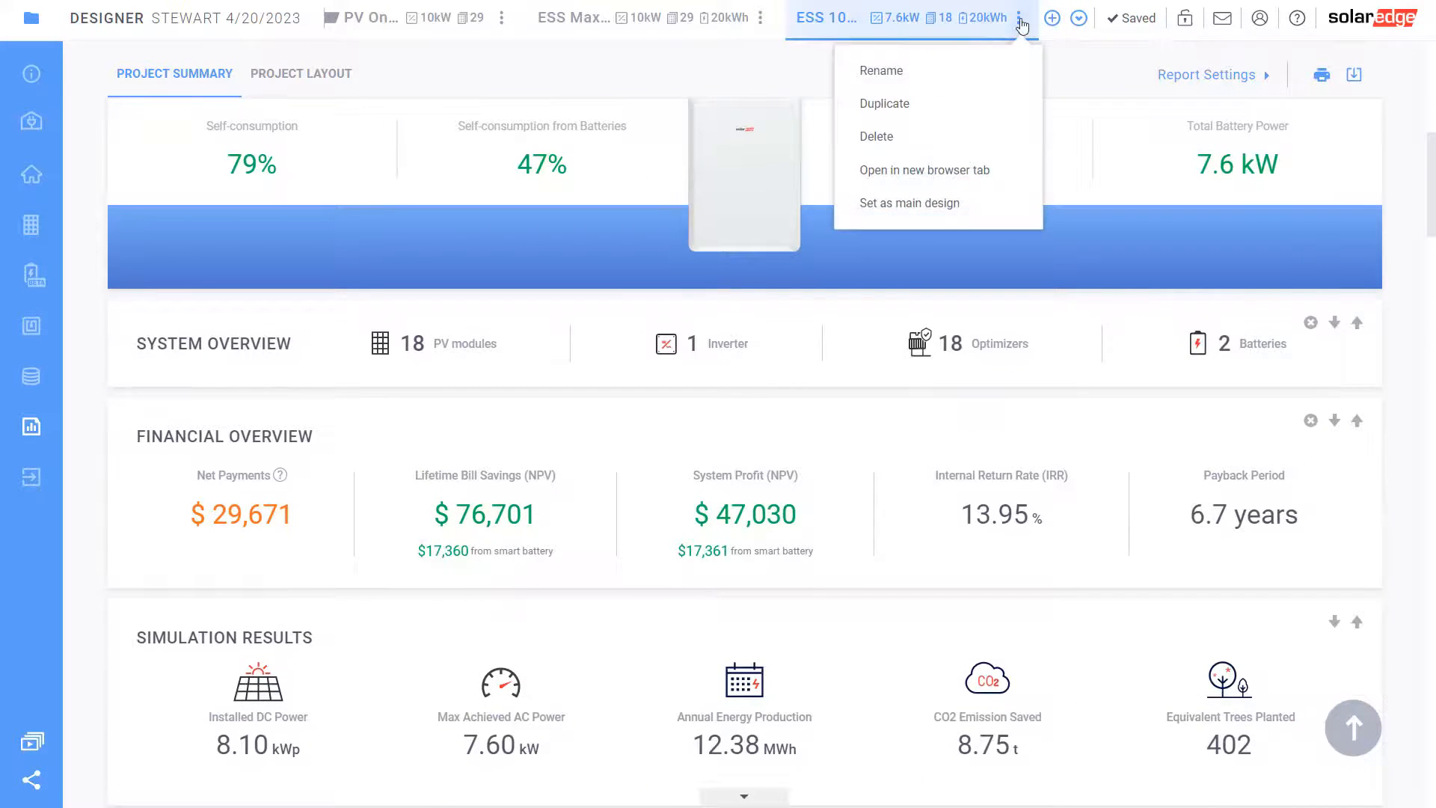
click(920, 107)
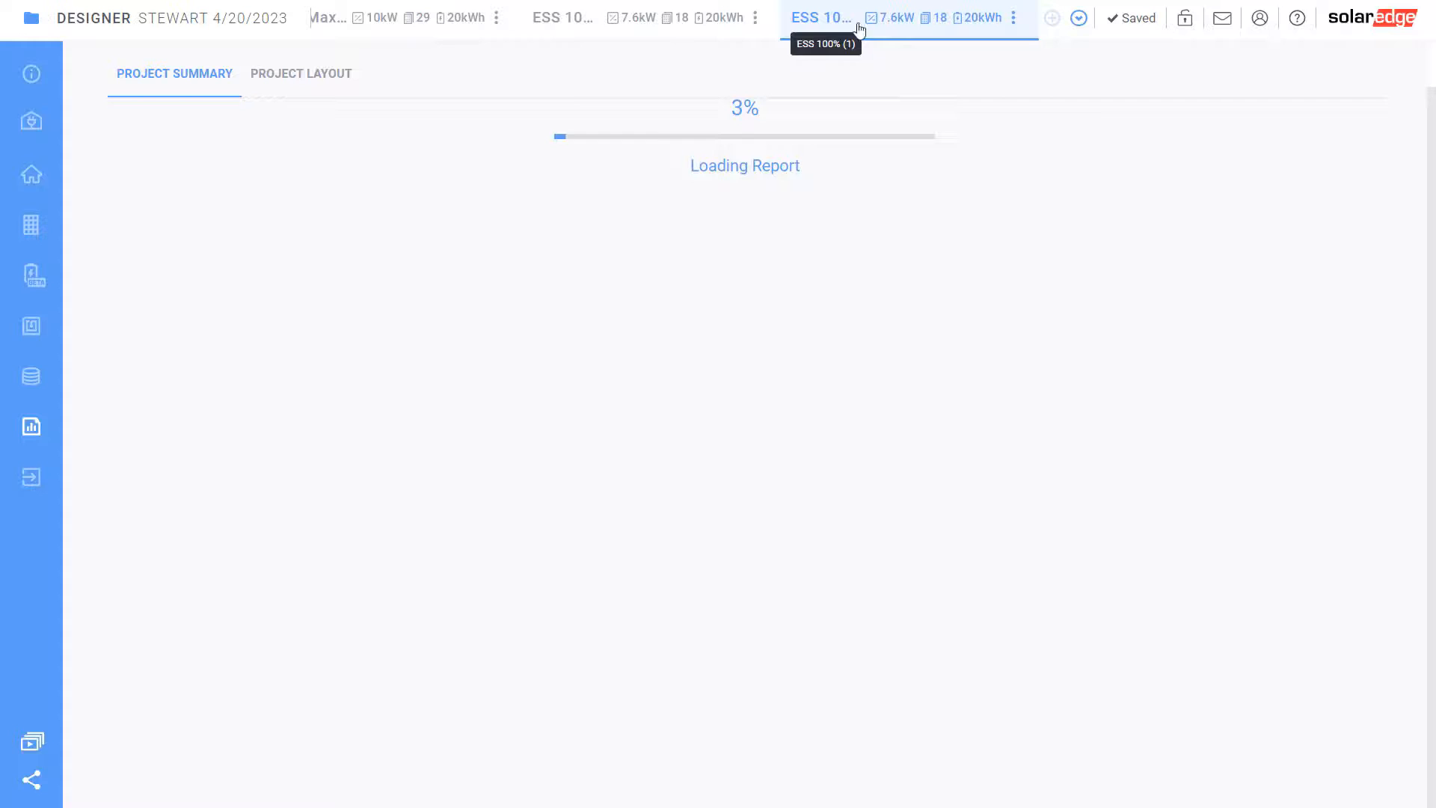
click(1014, 18)
click(881, 89)
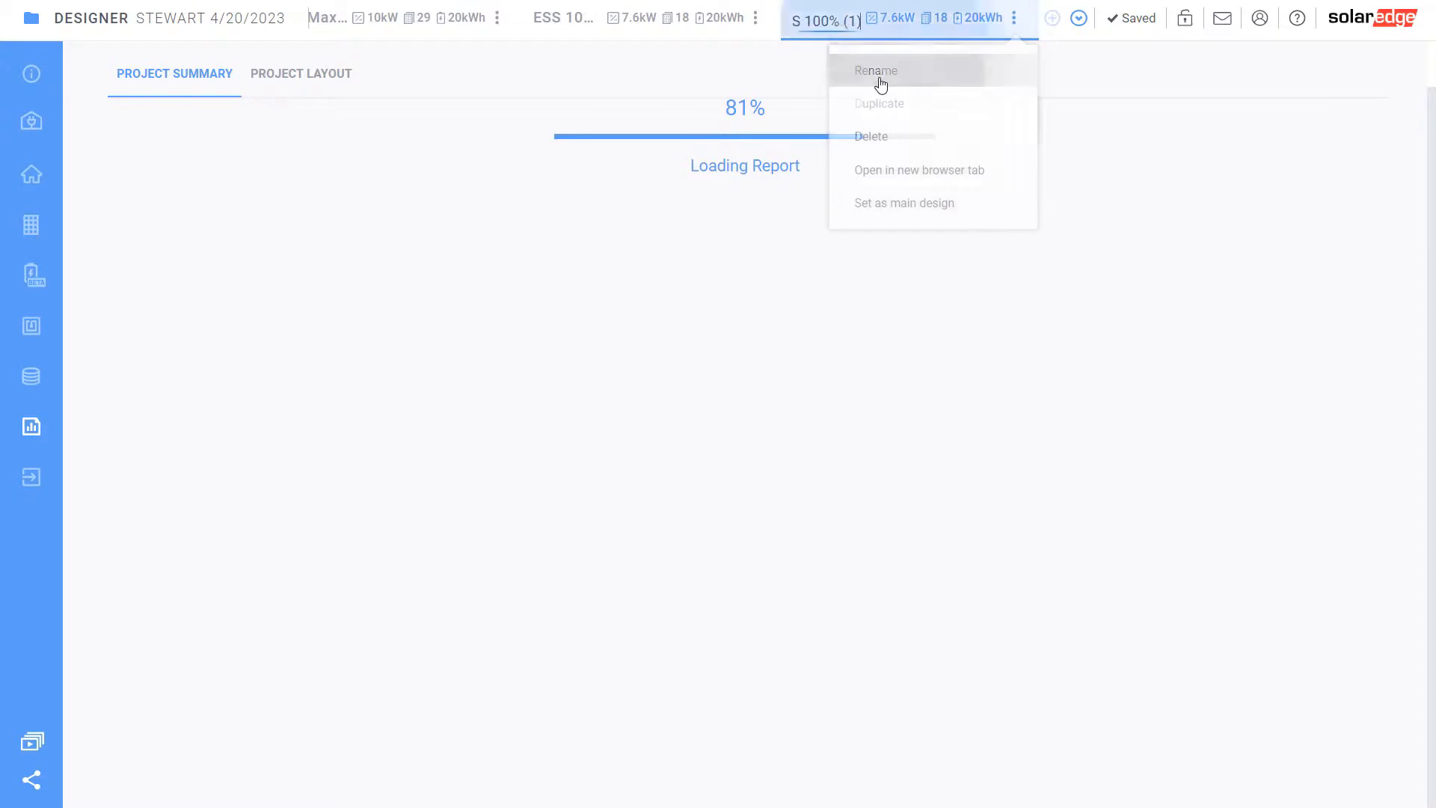
drag(846, 25, 892, 38)
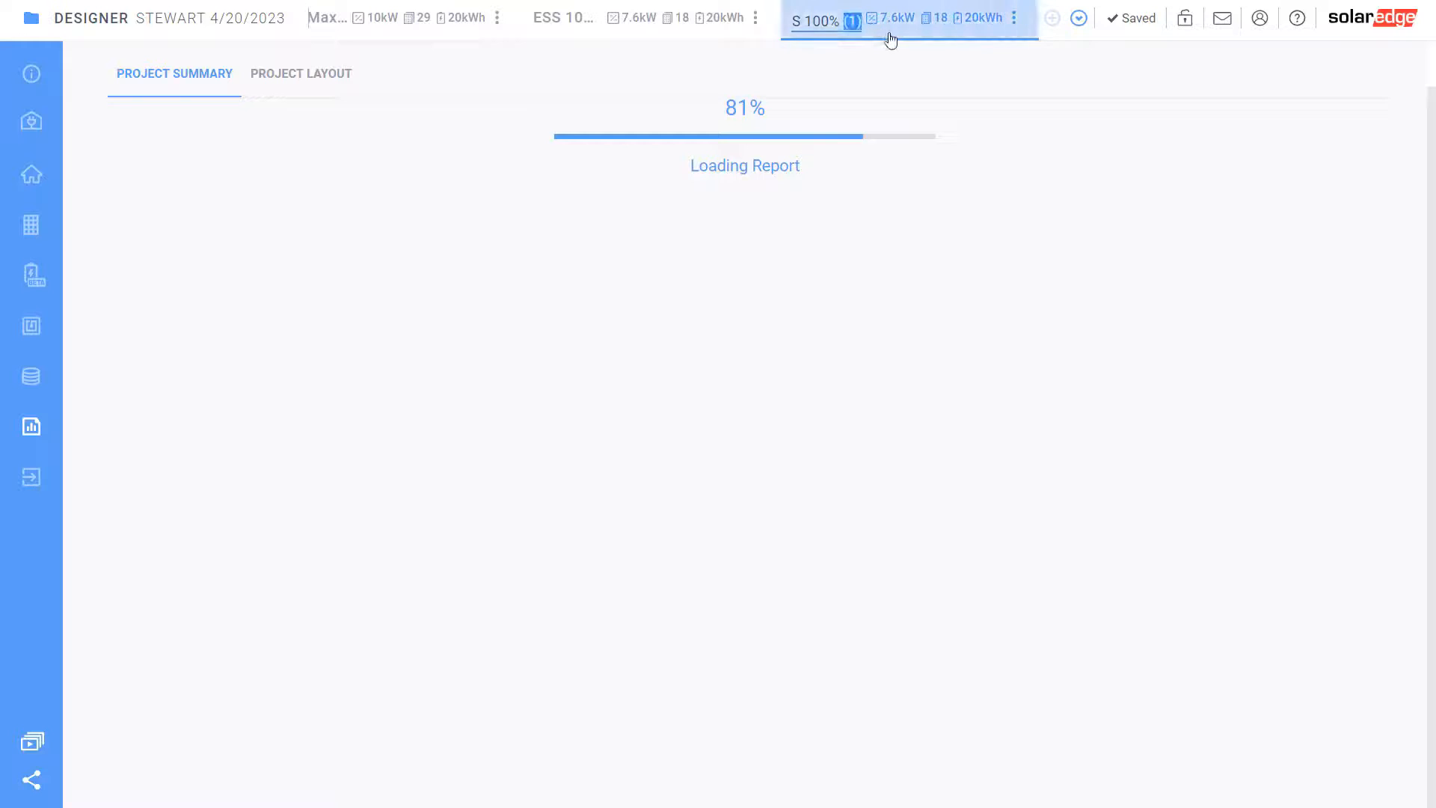
text(BAck)
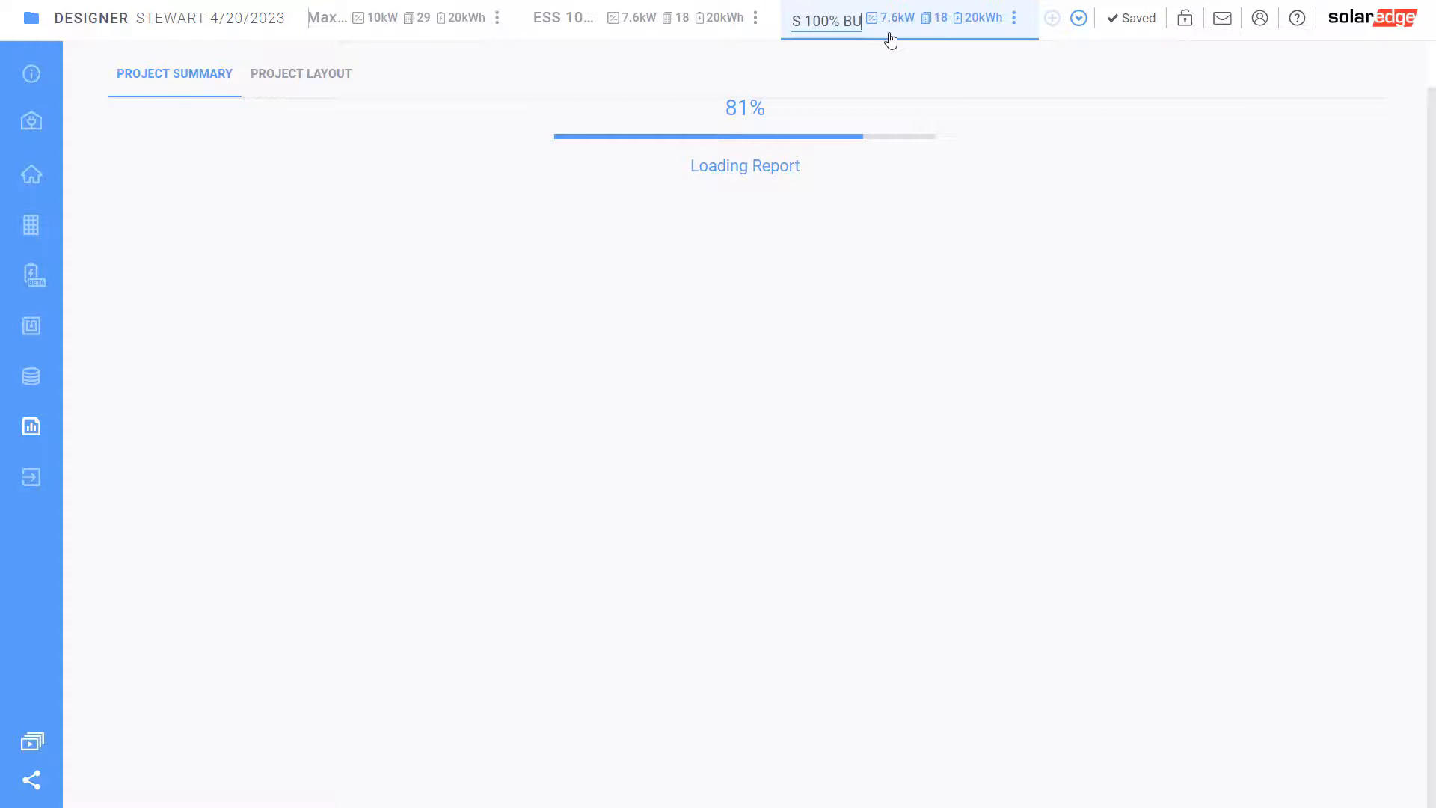
text(Up)
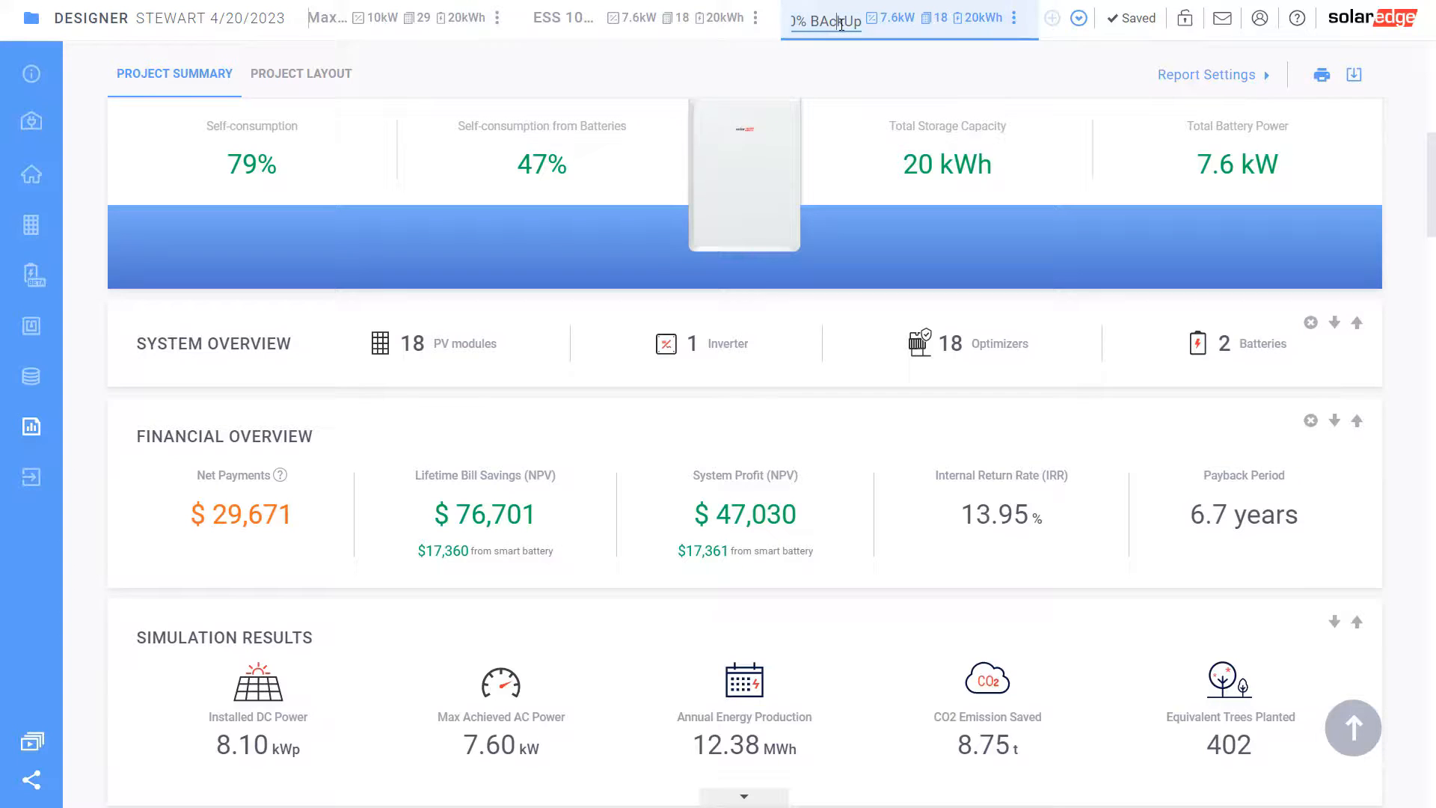
key(BackSpace)
key(BackSpace)
key(BackSpace)
key(BackSpace)
key(BackSpace)
text(ack)
click(898, 92)
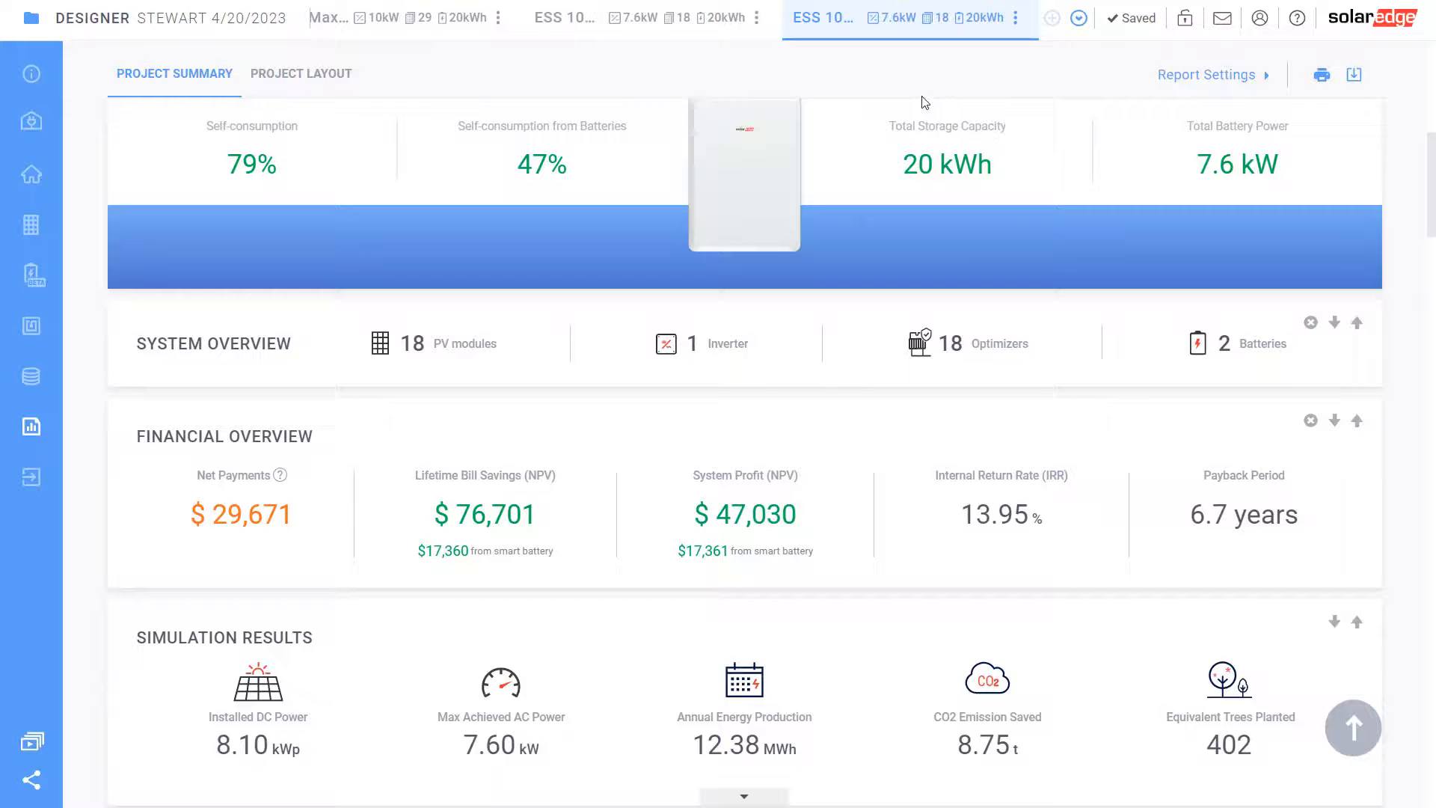
scroll(790, 385, up, 5)
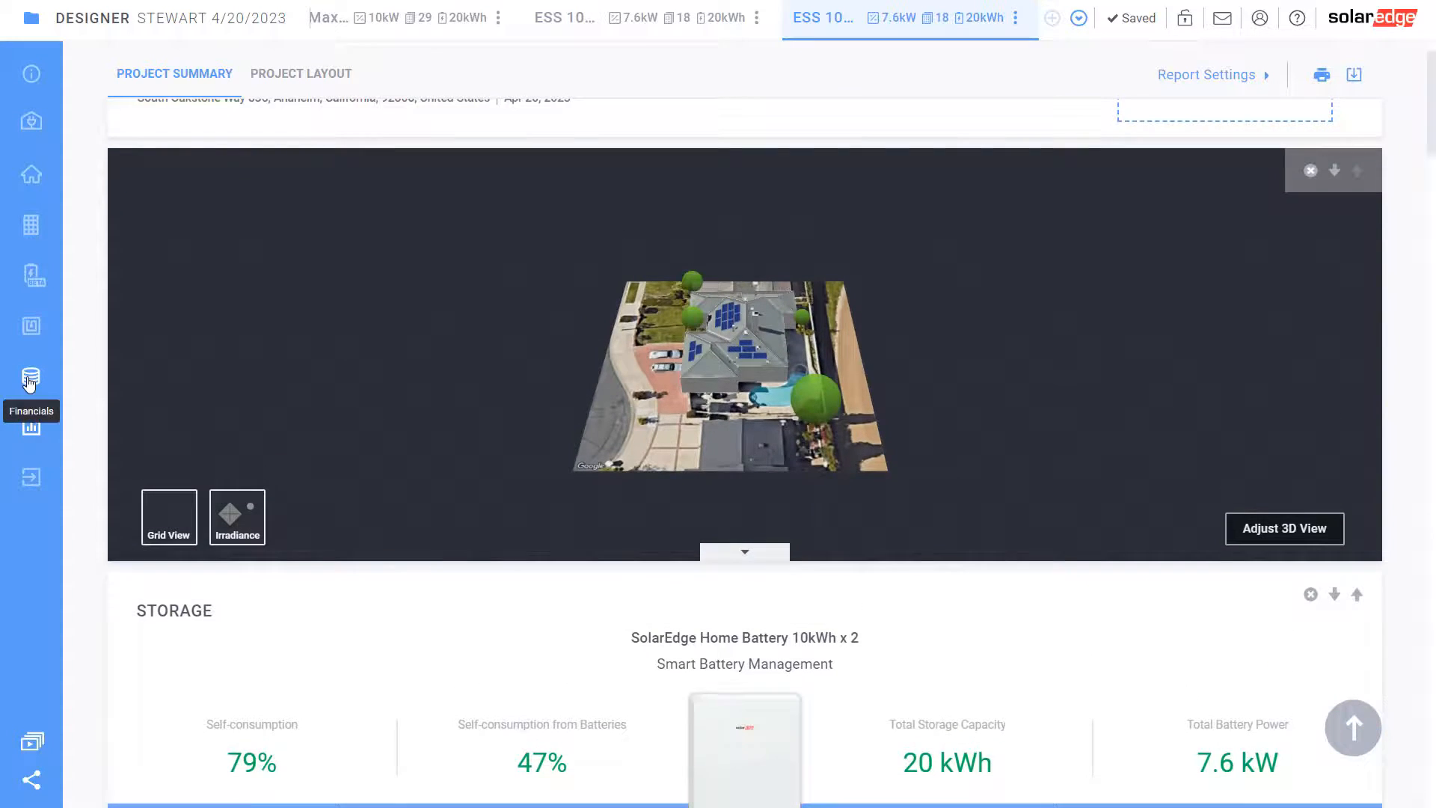
Open the Storage (BETA) settings and enable Use Backup Power
click(29, 380)
click(32, 276)
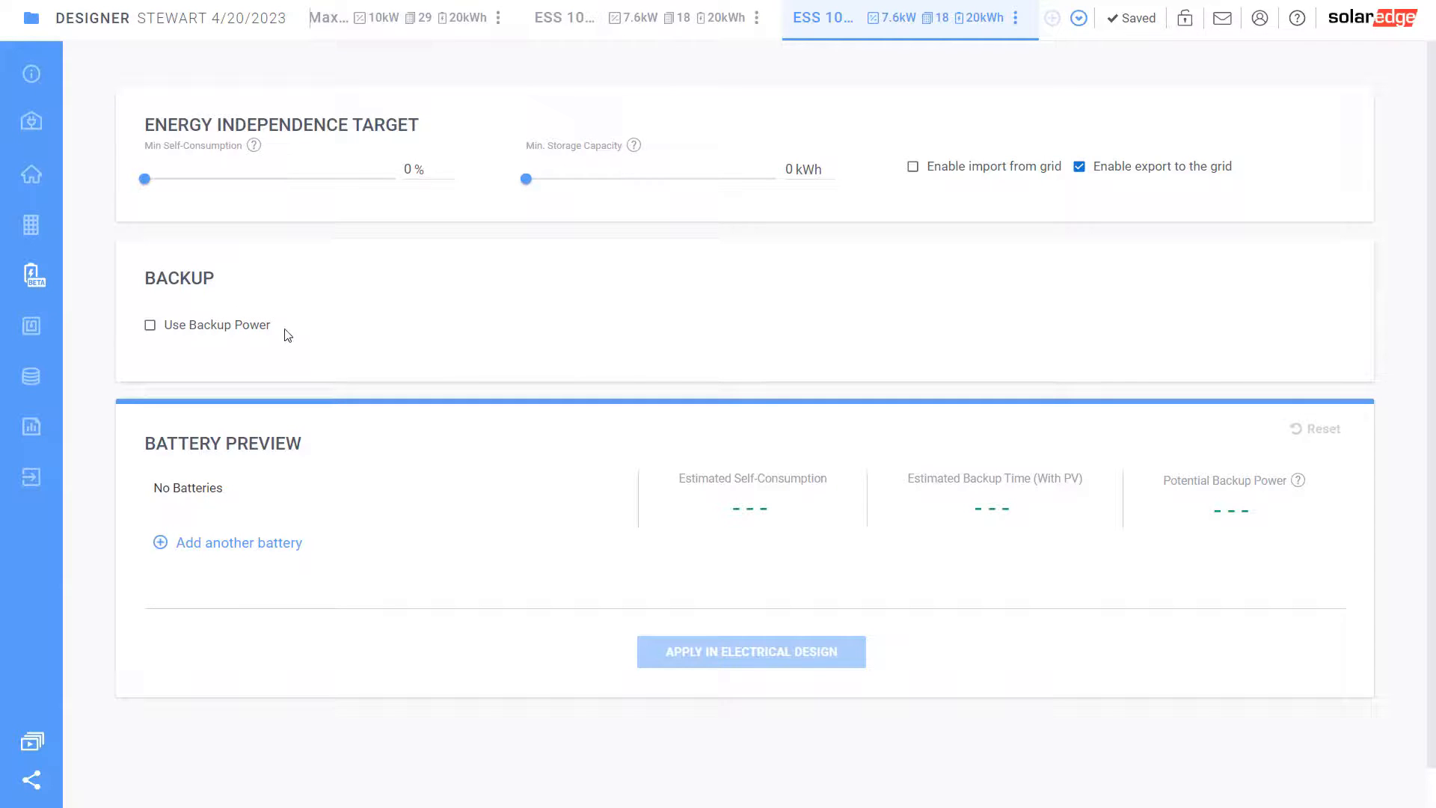
click(150, 326)
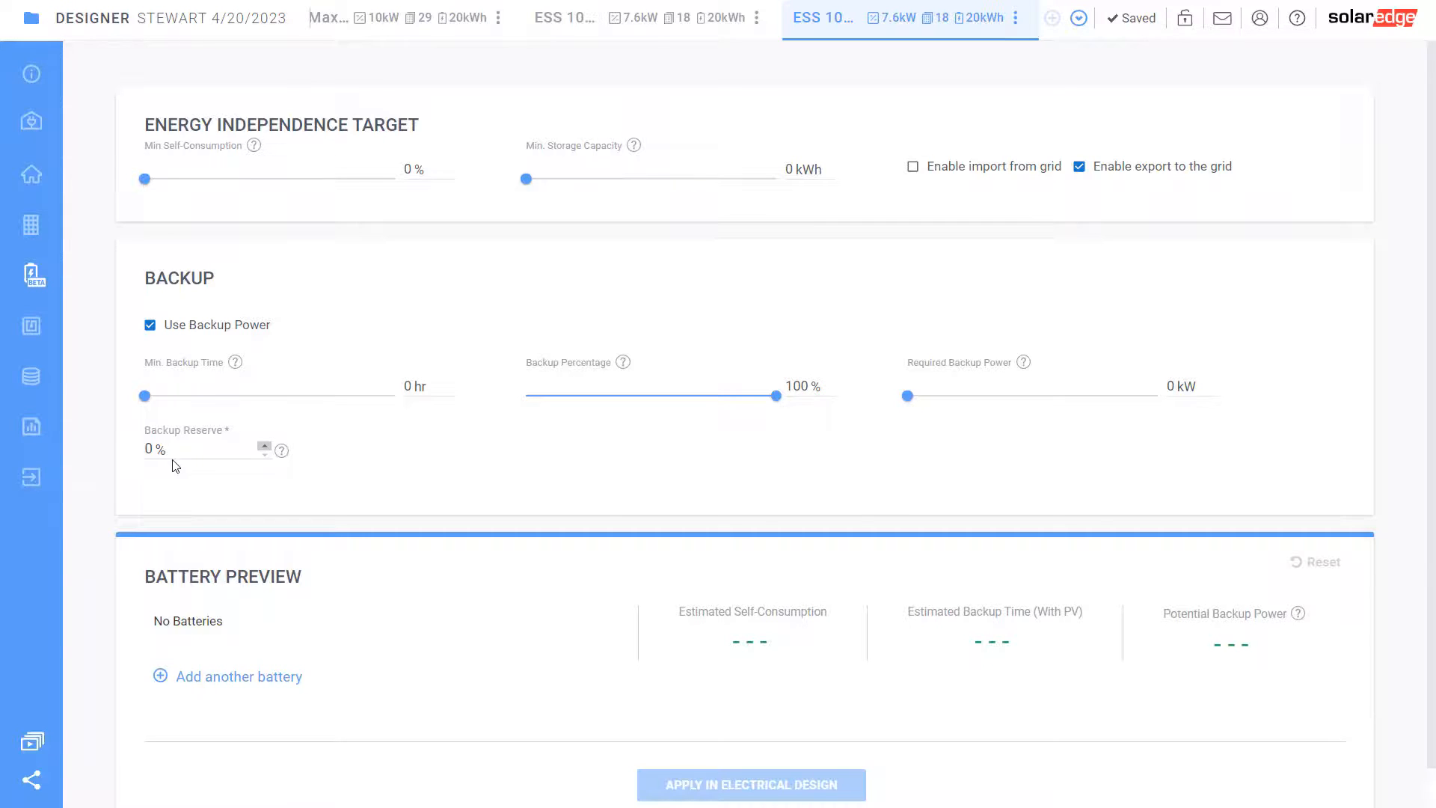
Set the backup reserve to 20% and the required backup power to 10 kW
click(136, 449)
text(2)
click(190, 492)
drag(914, 406, 1018, 403)
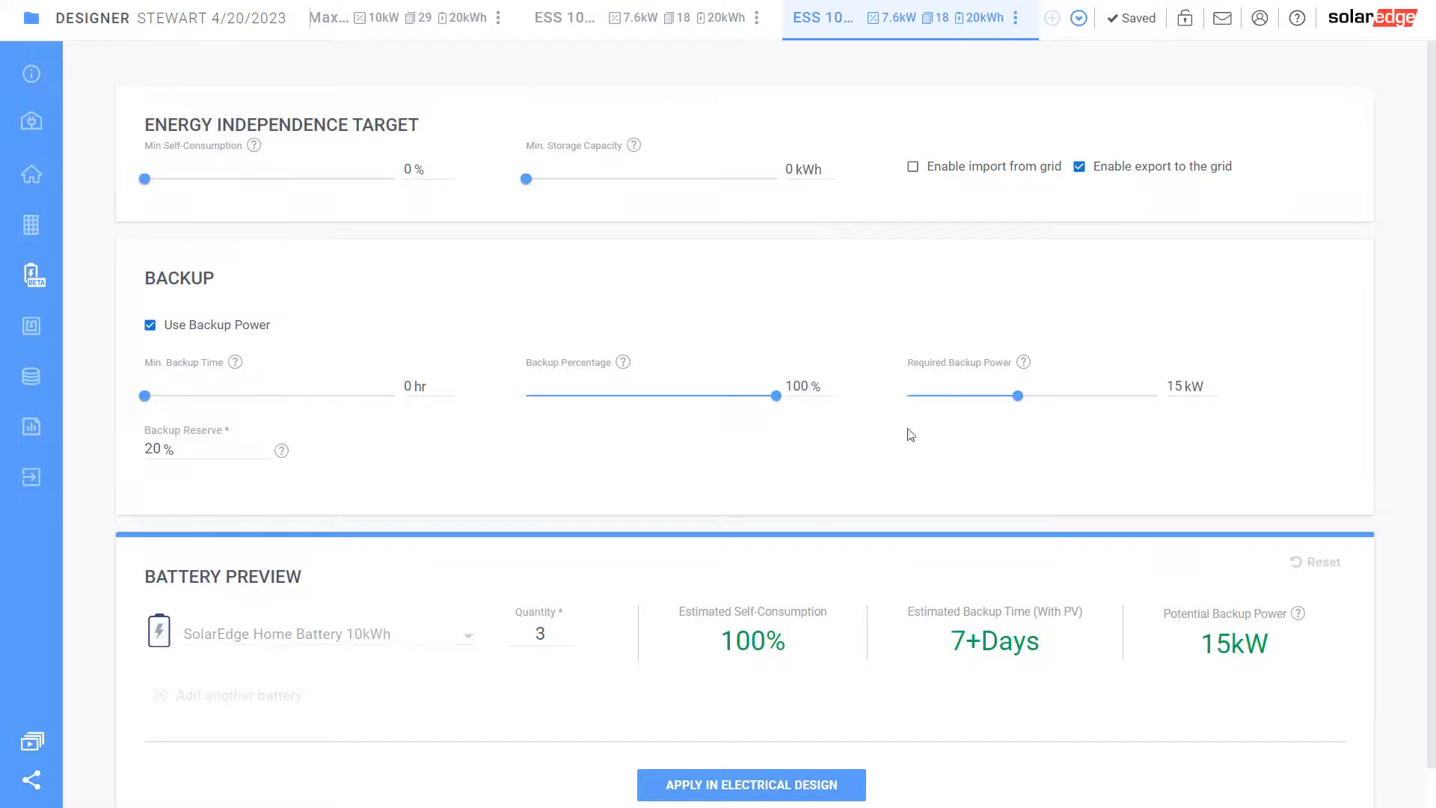
drag(1018, 397, 978, 401)
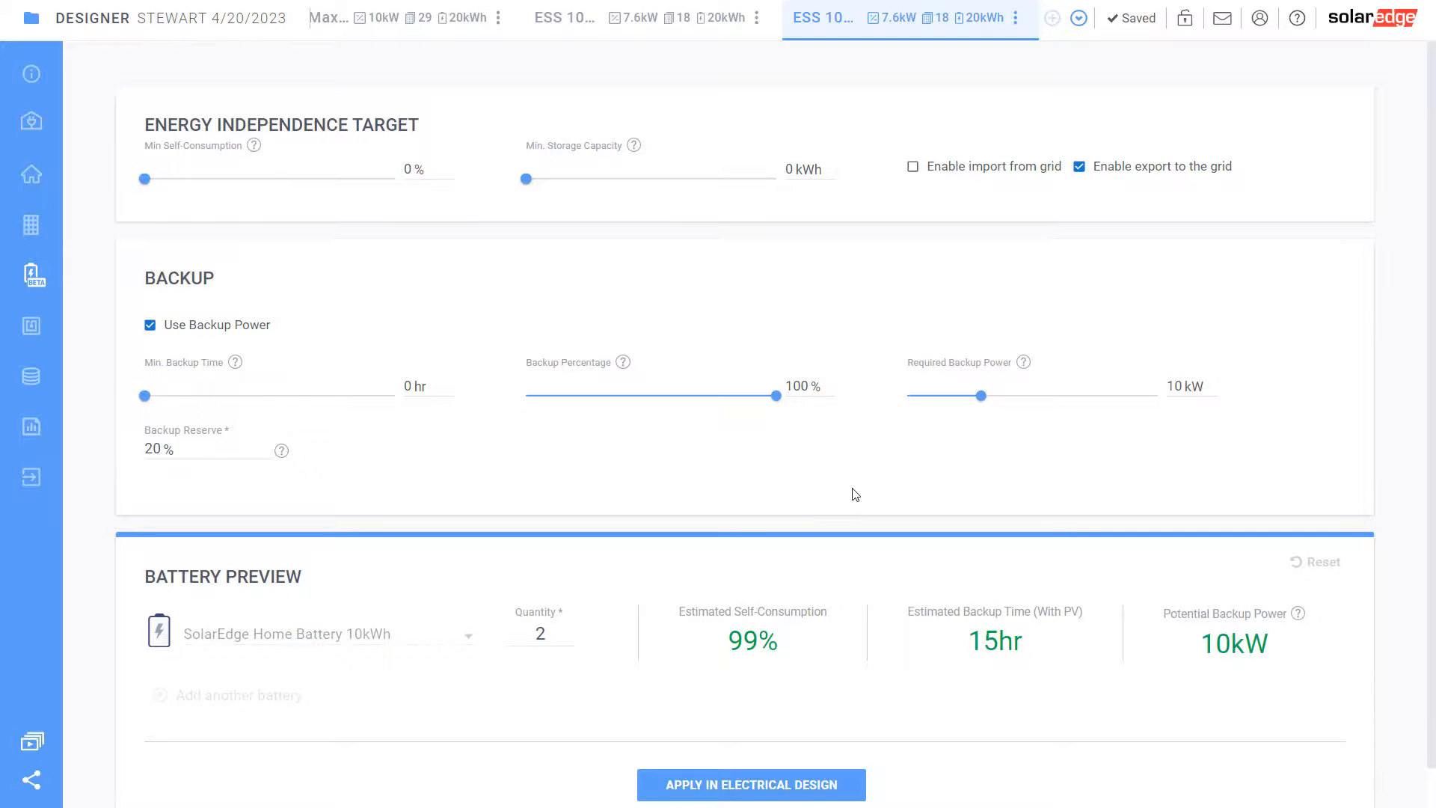
scroll(778, 539, down, 1)
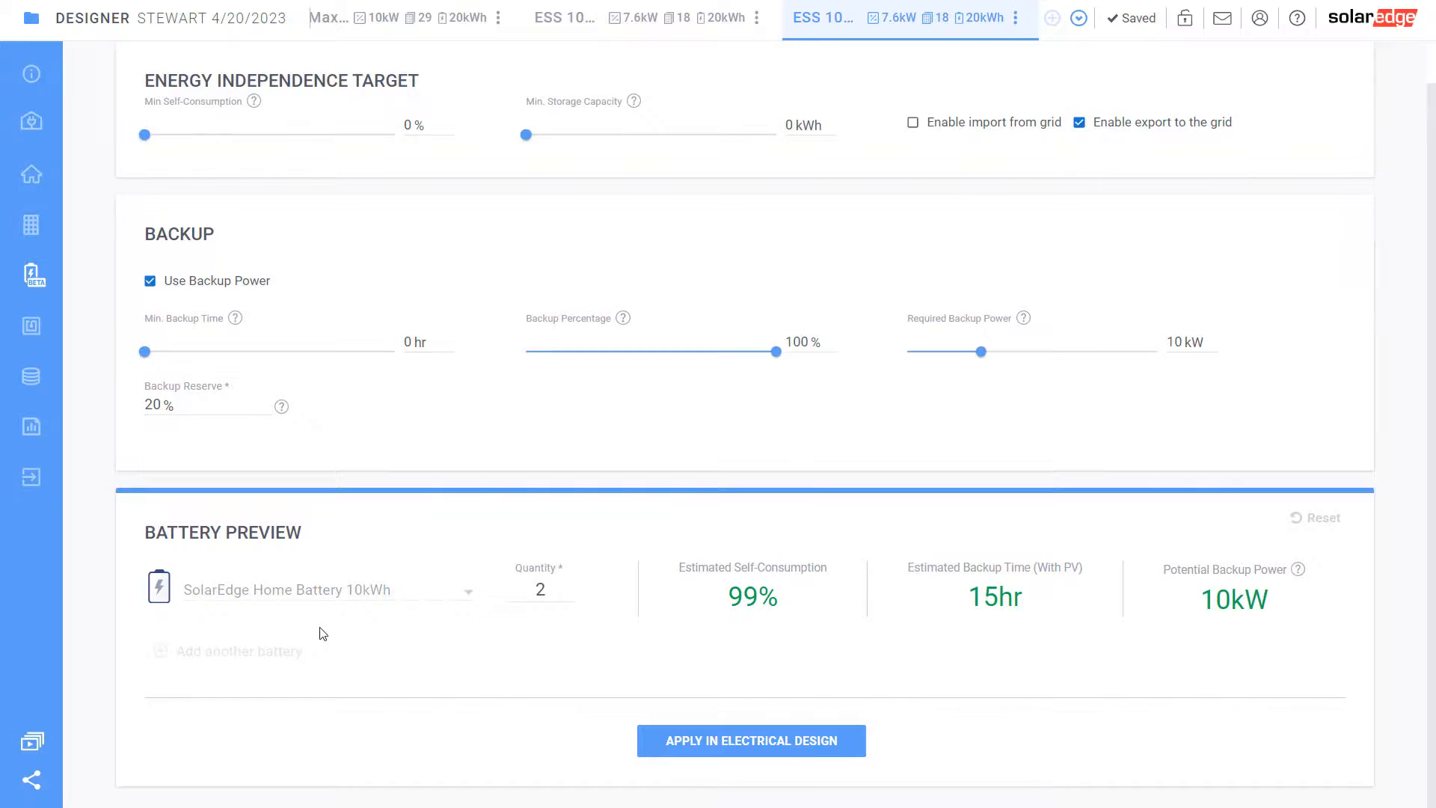
Apply the two-battery setup and view the $52,450.00 bill of materials
click(752, 741)
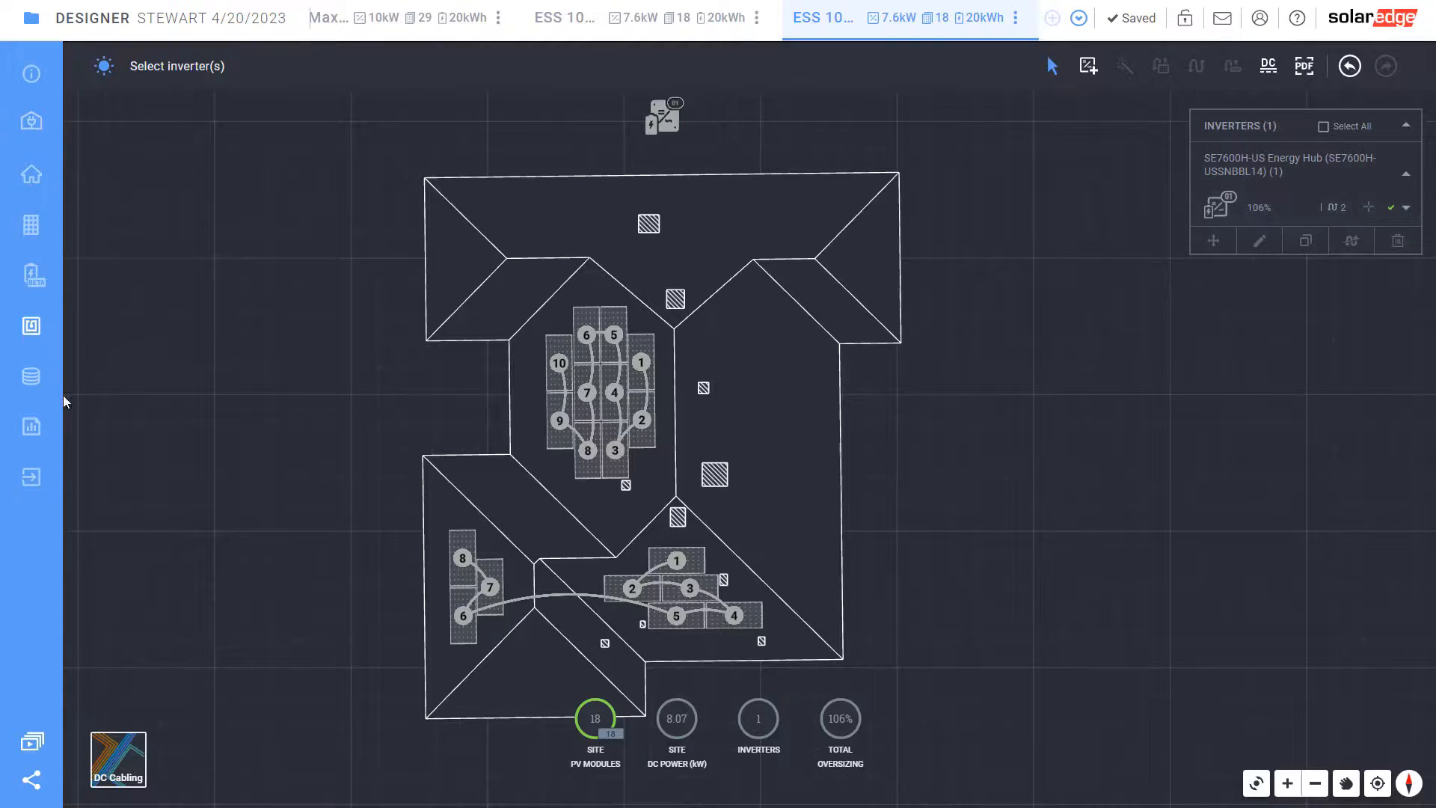
click(30, 383)
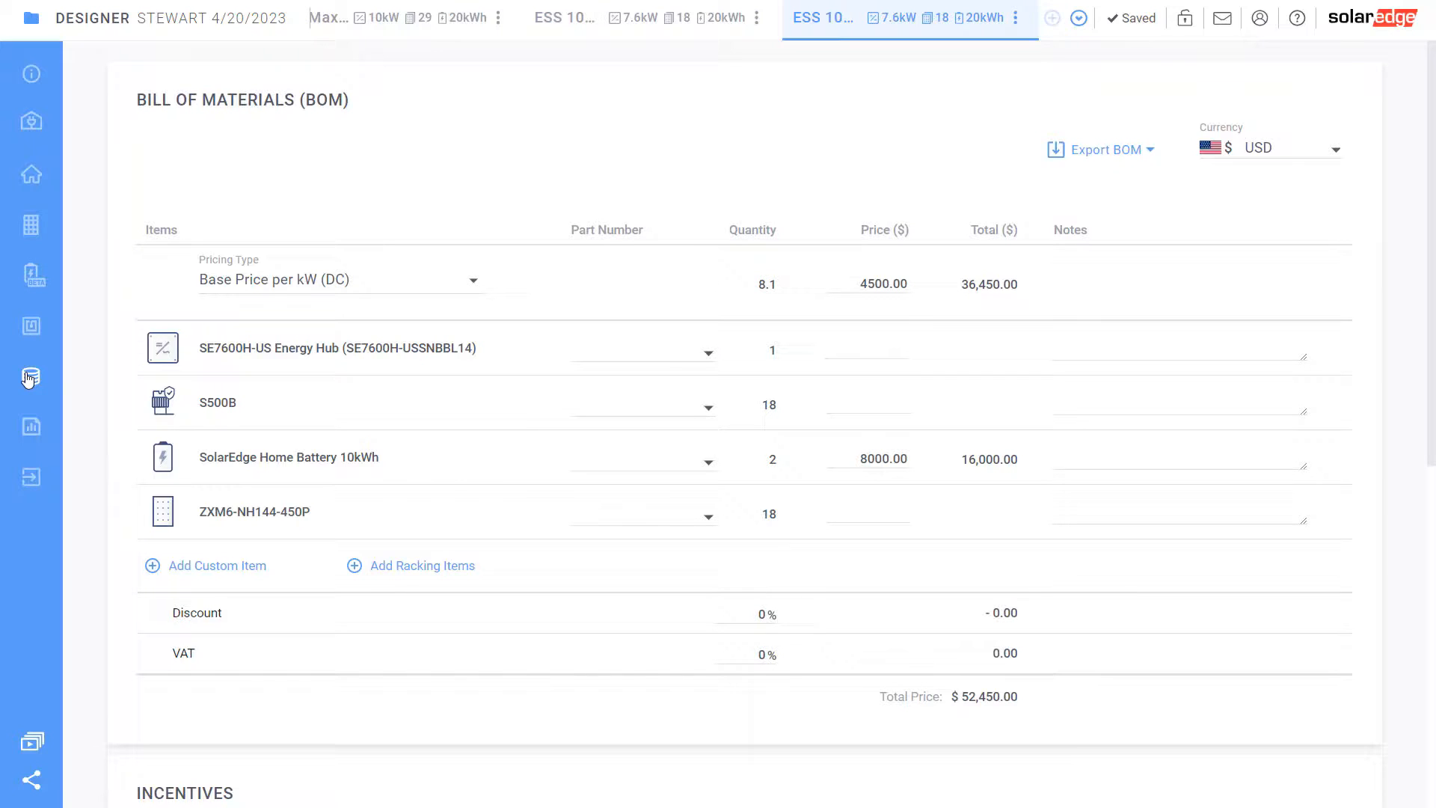
Add a Backup Interface custom item priced at $1,500 to the BOM
click(215, 567)
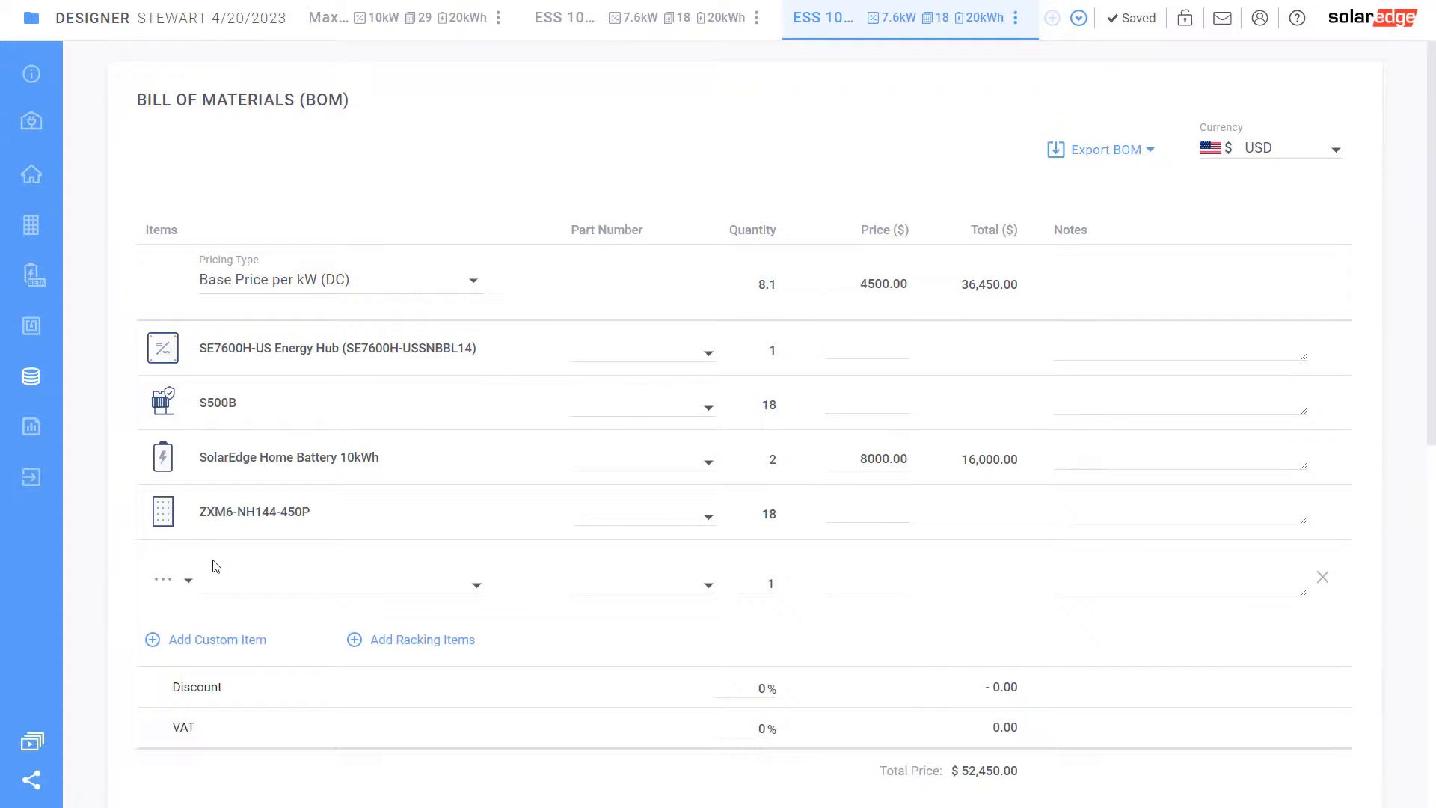
click(166, 582)
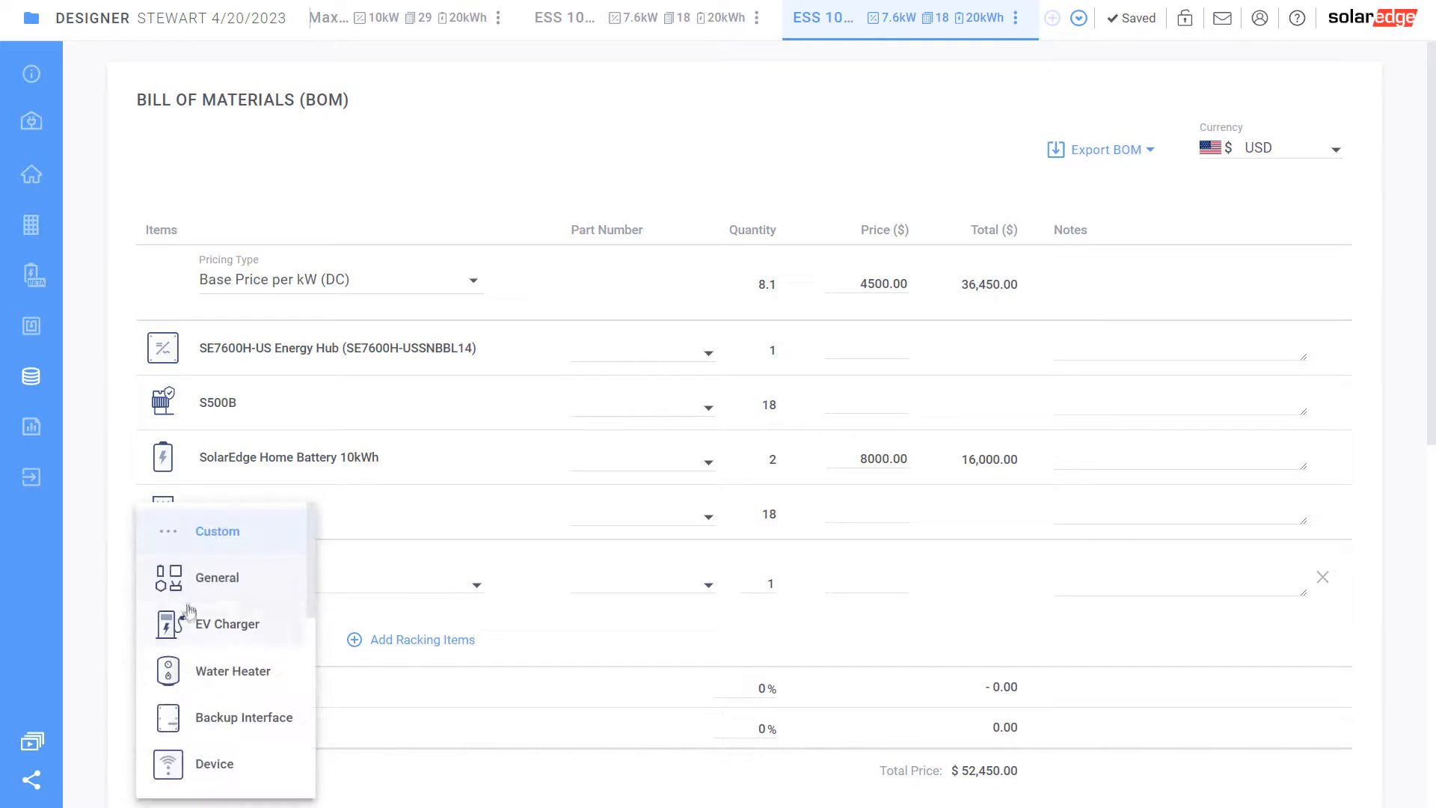
click(218, 716)
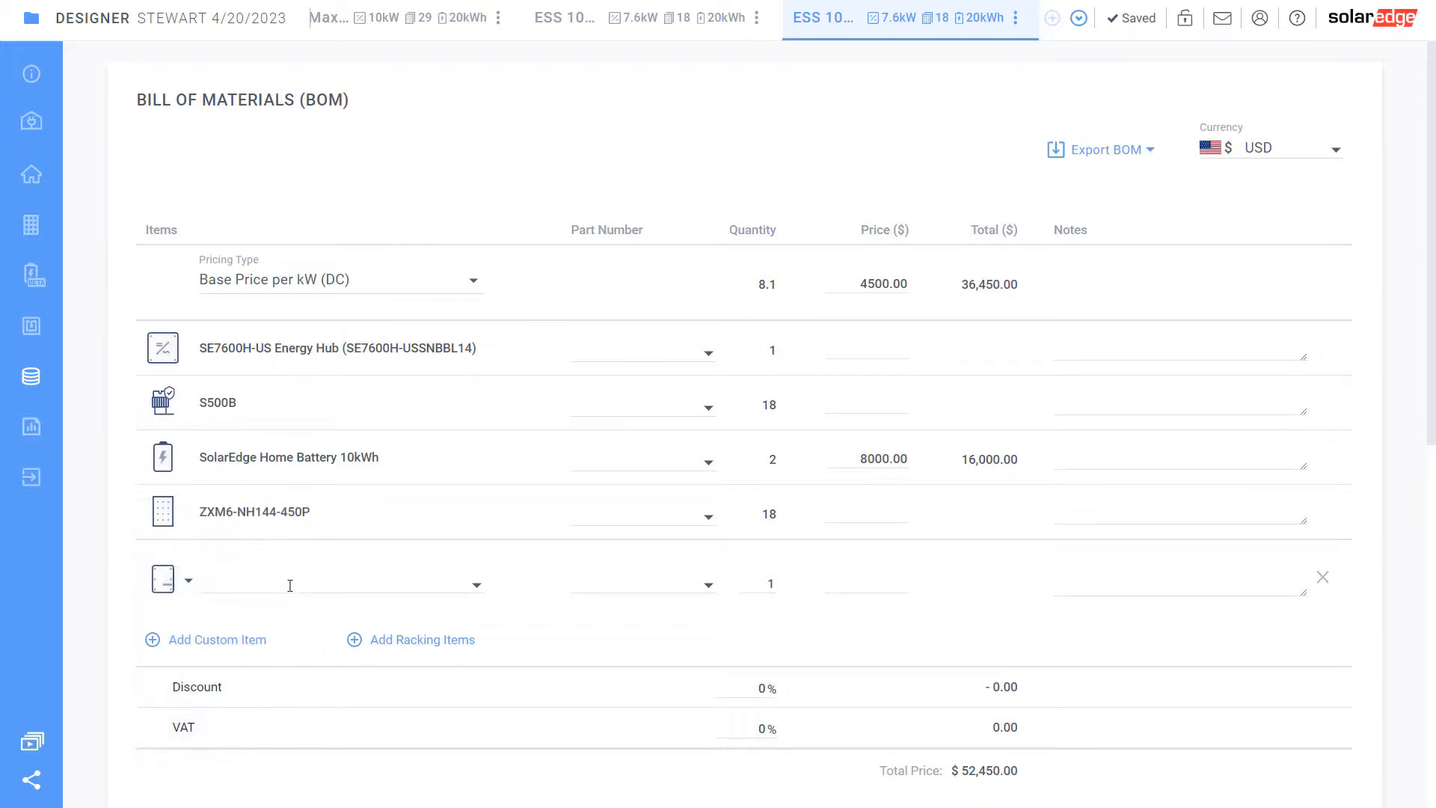
click(286, 583)
click(555, 616)
click(369, 574)
click(567, 620)
click(855, 581)
text(1500)
click(643, 641)
scroll(469, 637, down, 2)
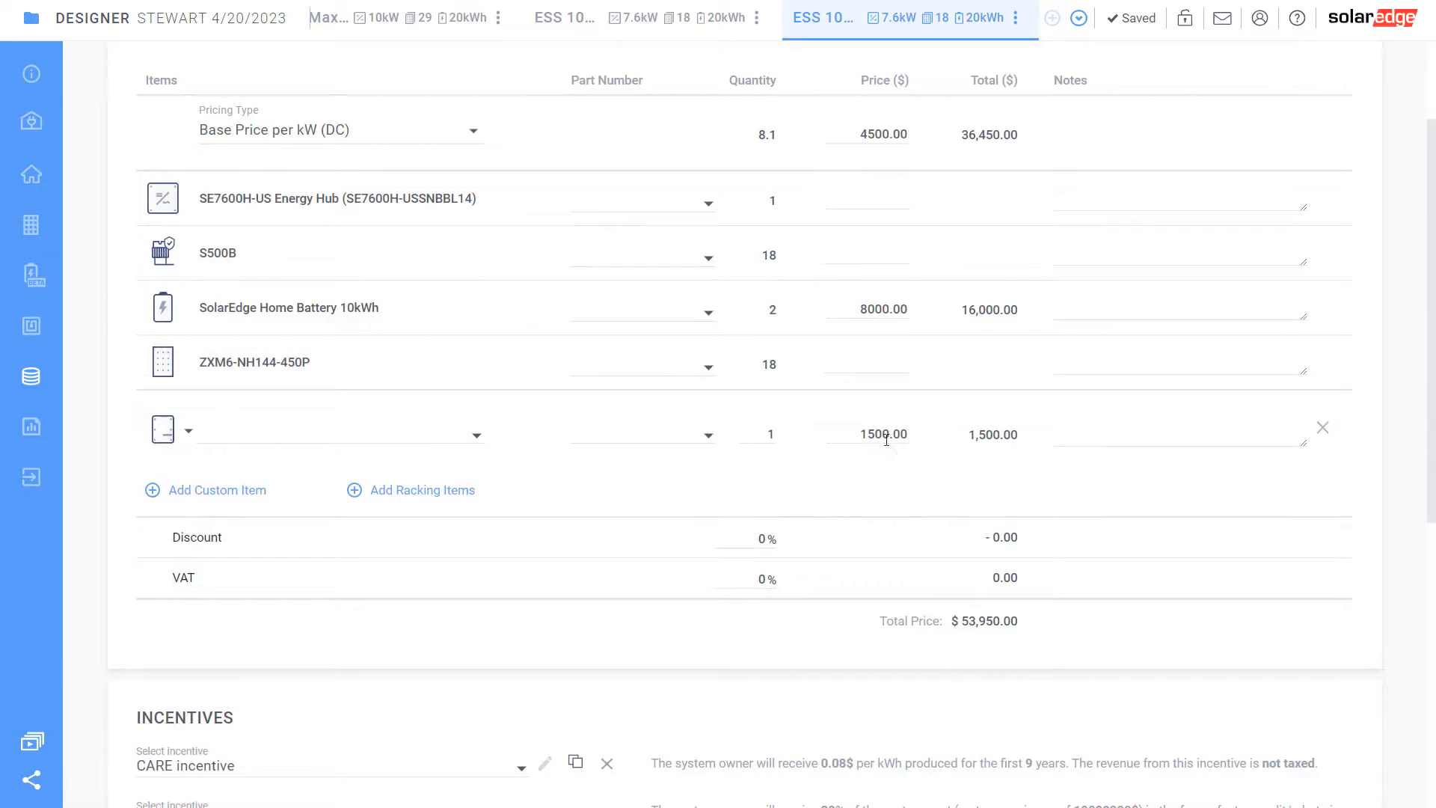
Add an EBOS custom item priced at $4,000, then open the project summary report
click(241, 491)
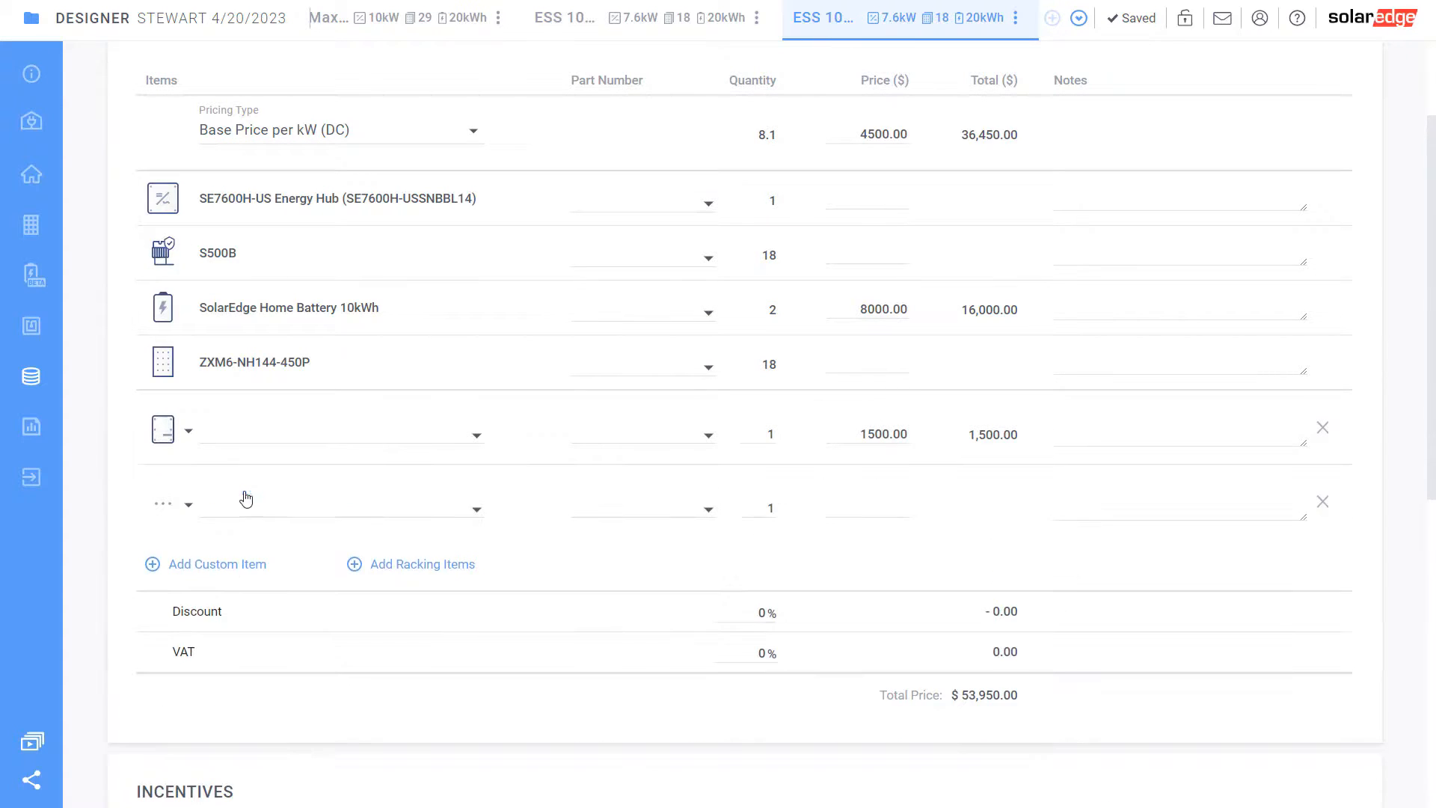
click(307, 508)
click(266, 632)
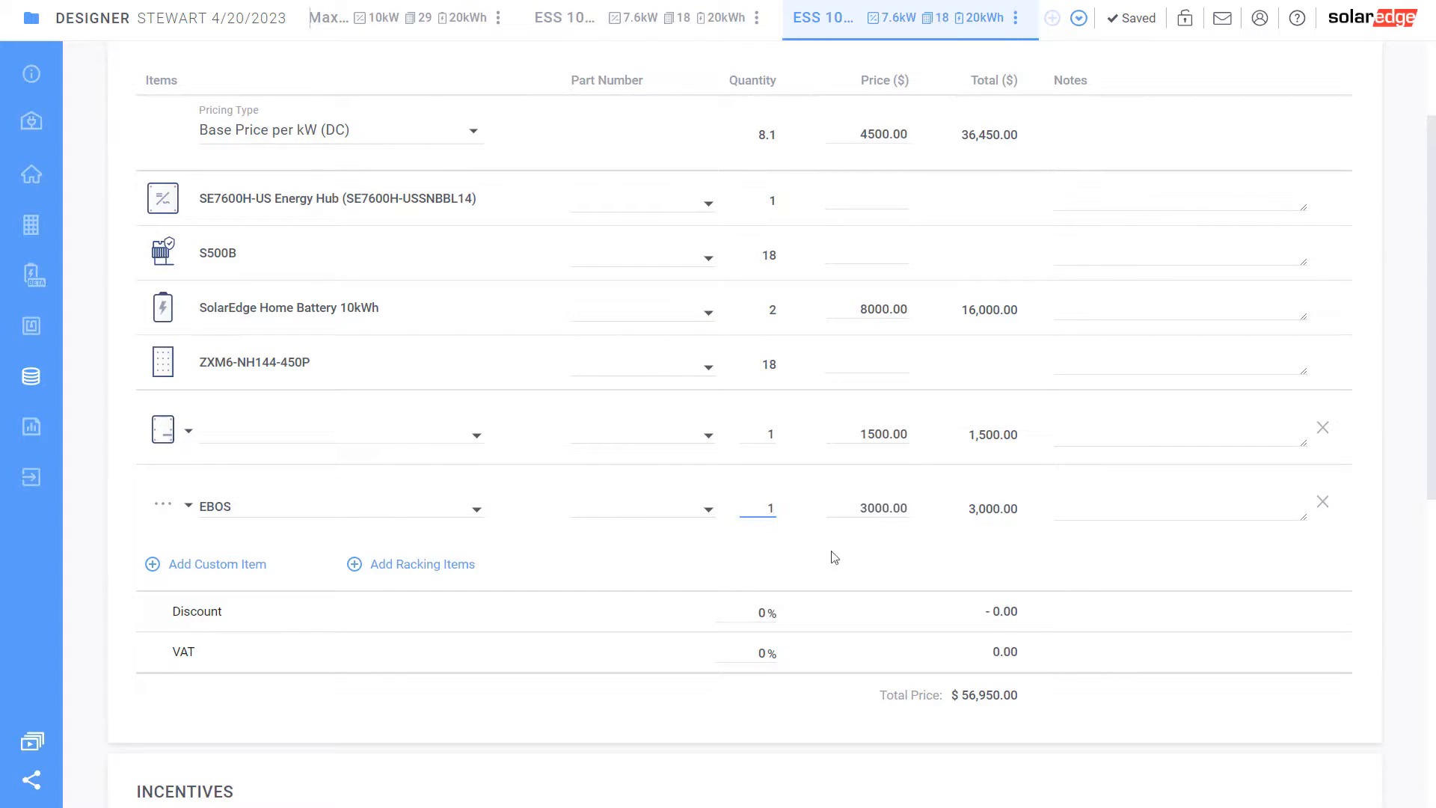
drag(869, 505, 861, 504)
text(4)
click(34, 430)
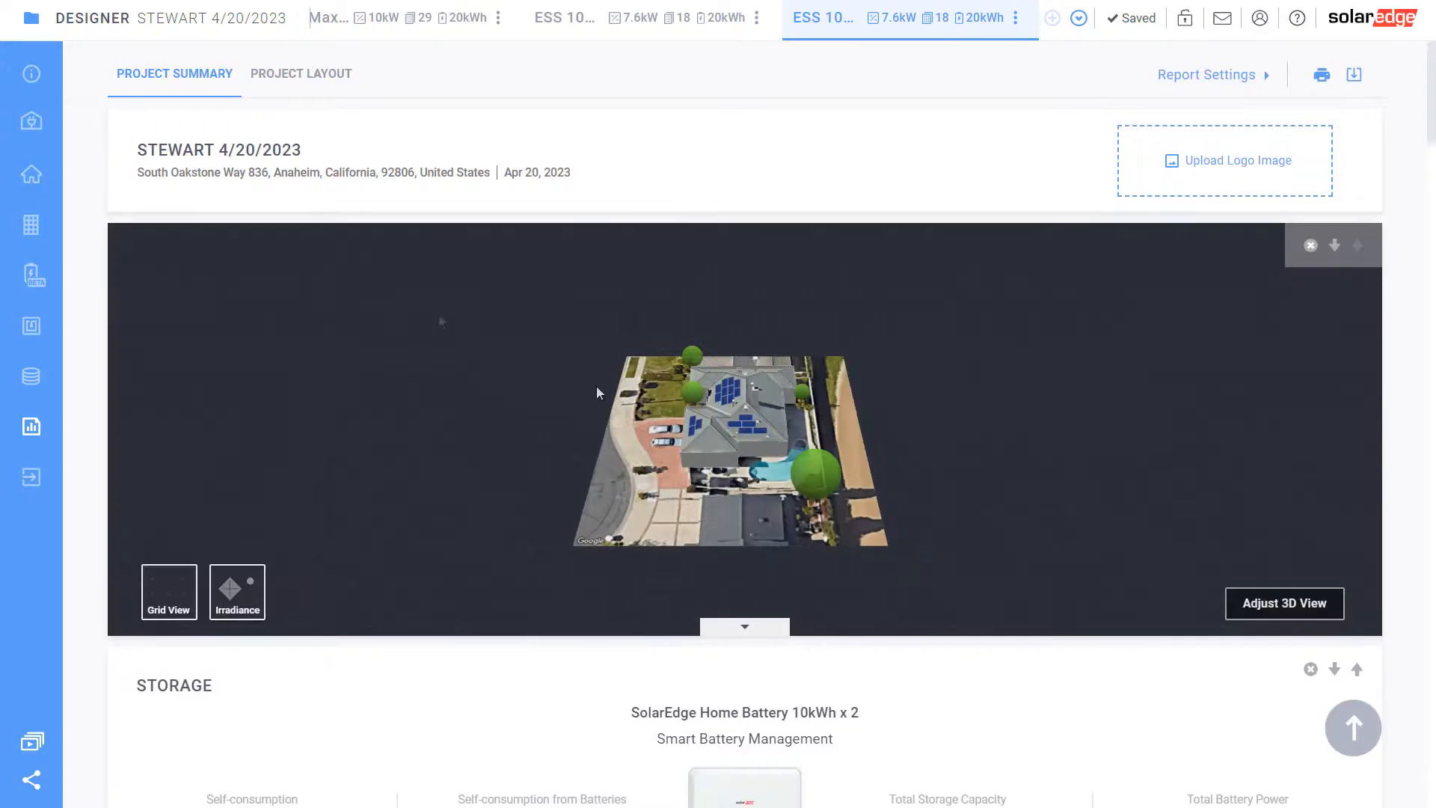
scroll(719, 436, down, 15)
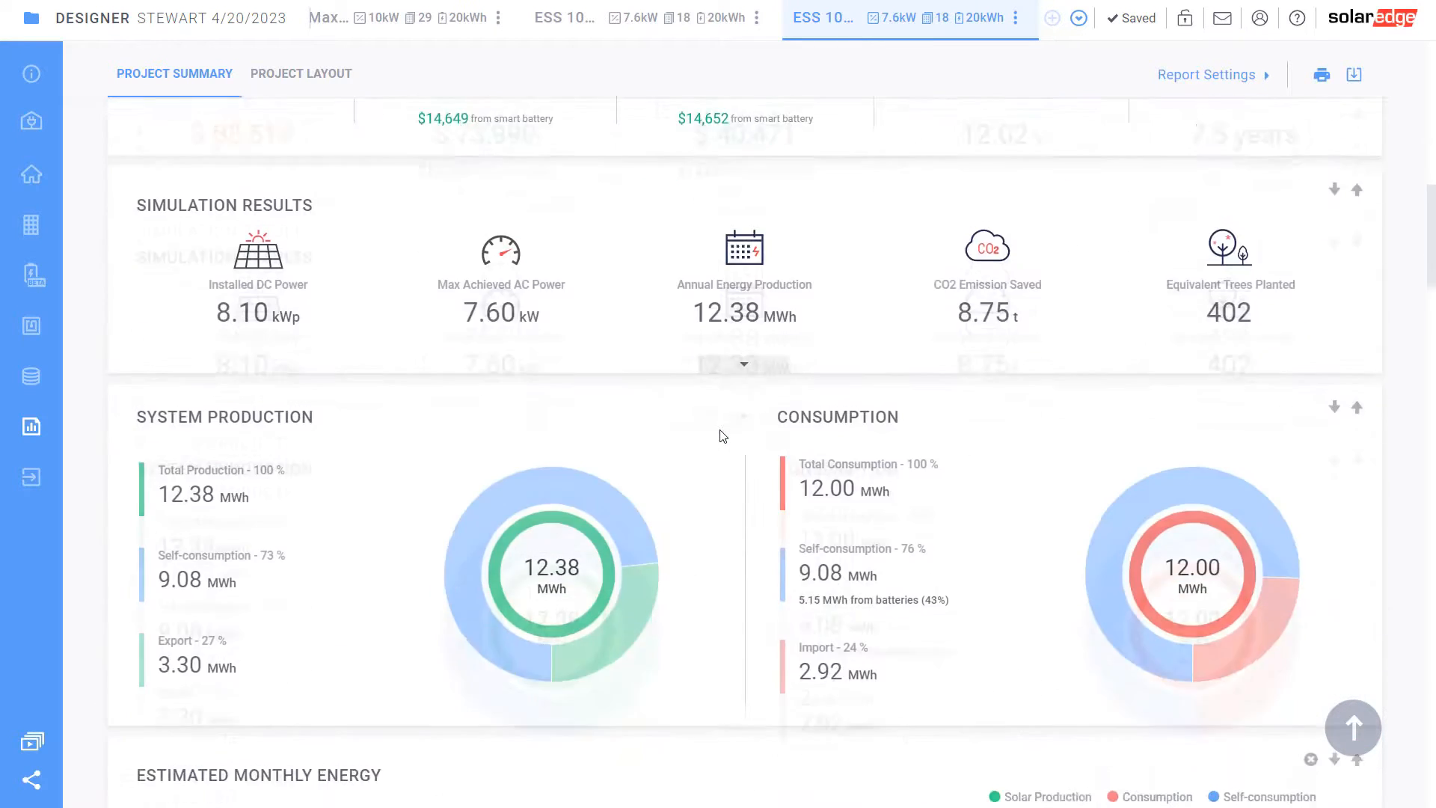
scroll(719, 430, down, 7)
drag(709, 428, 815, 452)
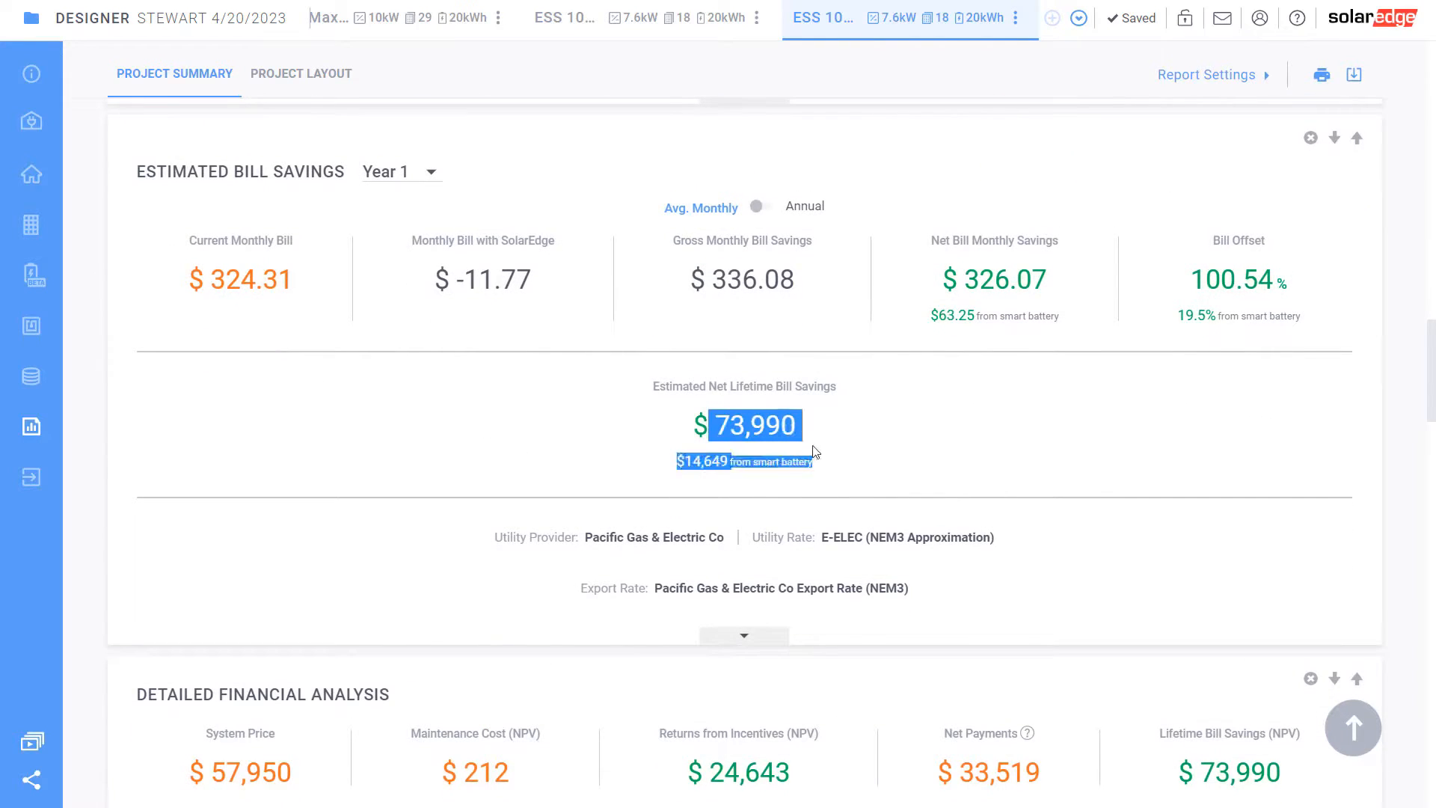
click(647, 30)
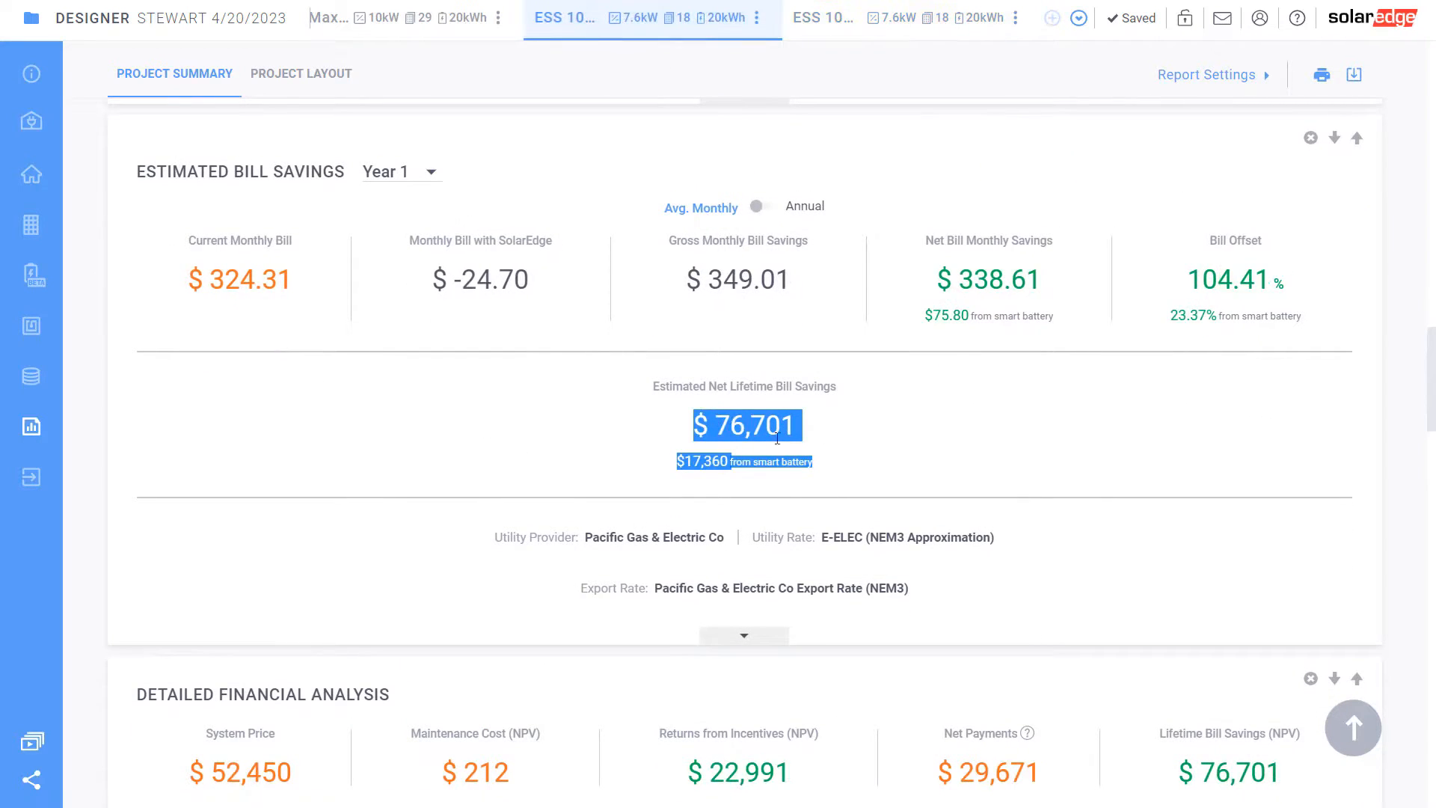
click(839, 440)
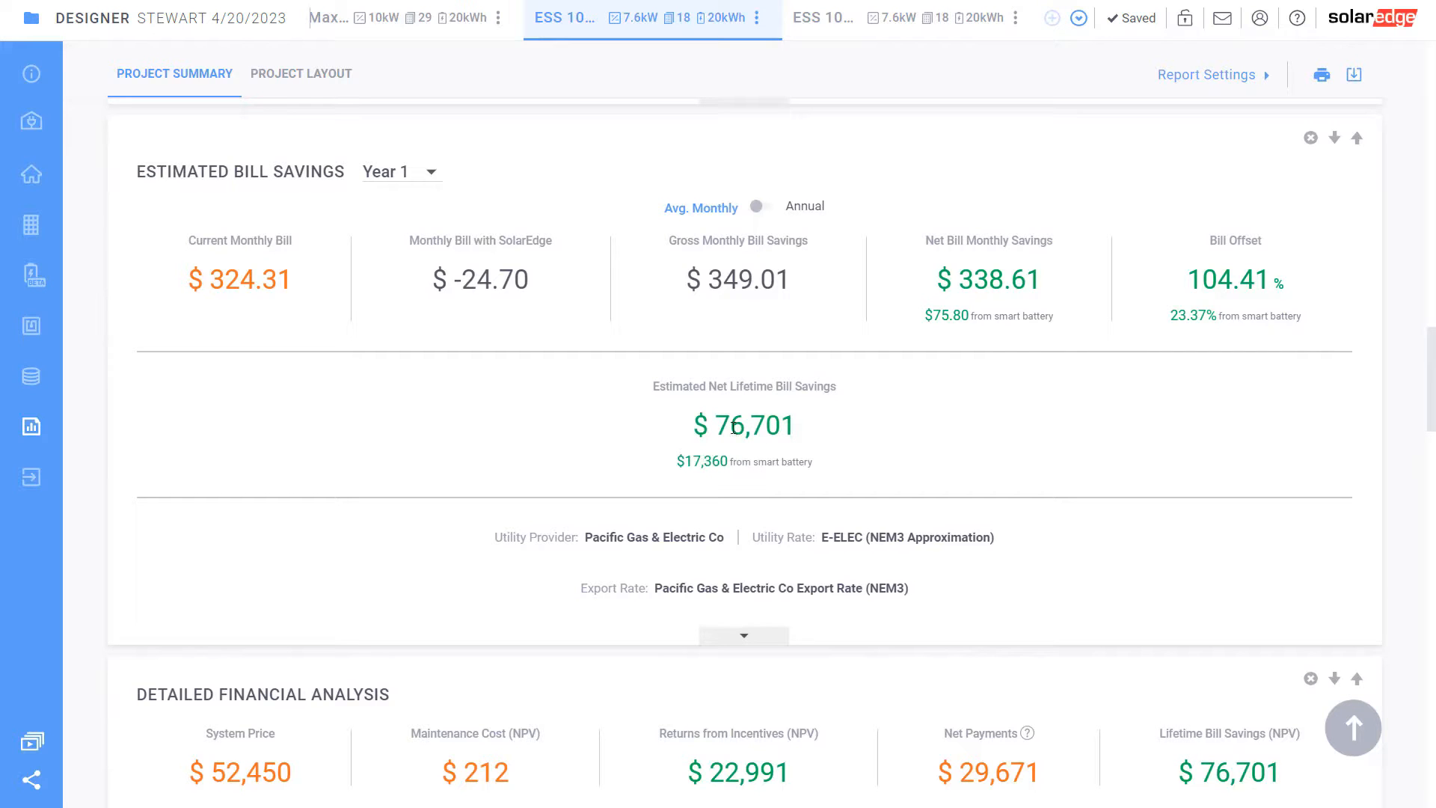
drag(733, 427, 766, 427)
click(806, 436)
click(988, 16)
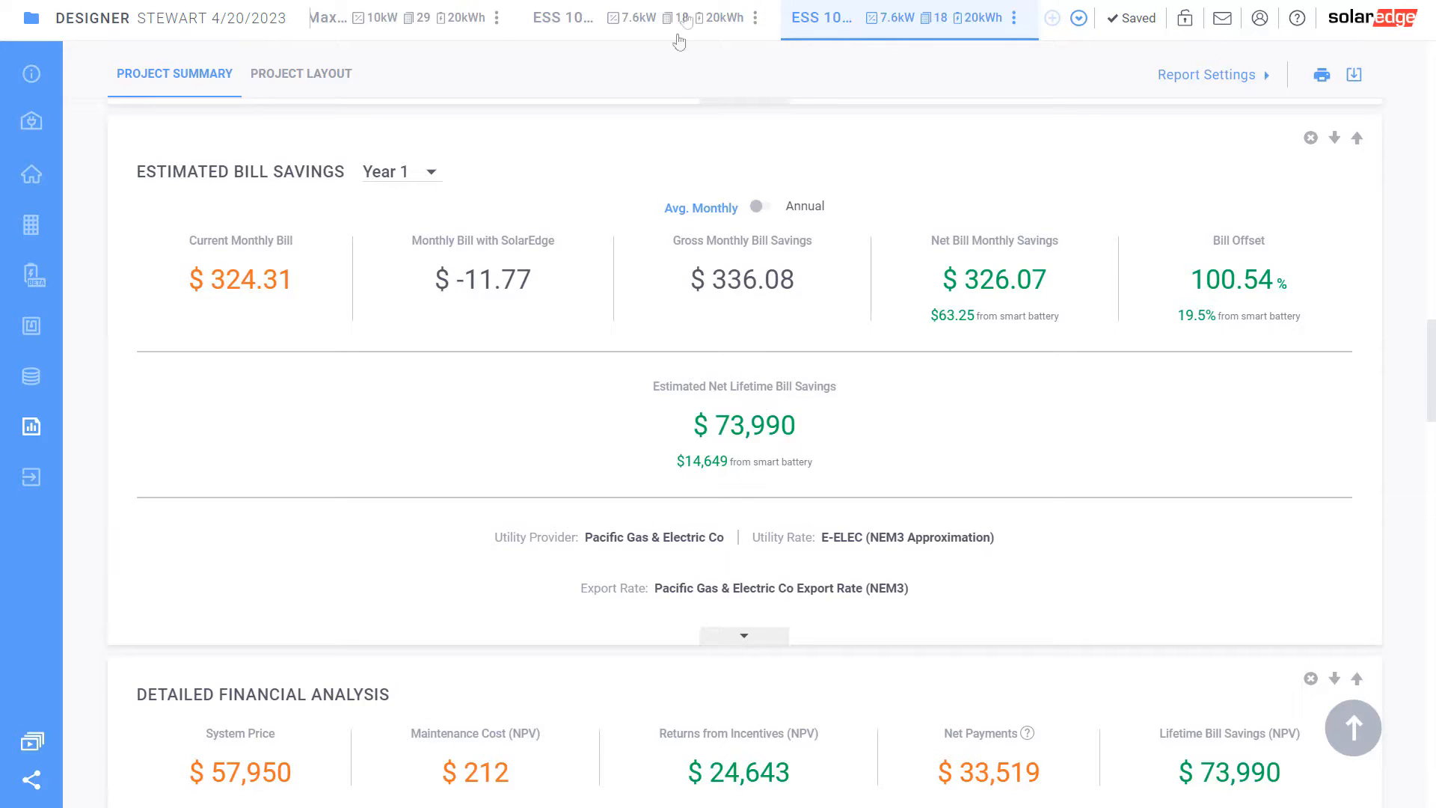
drag(701, 464, 744, 466)
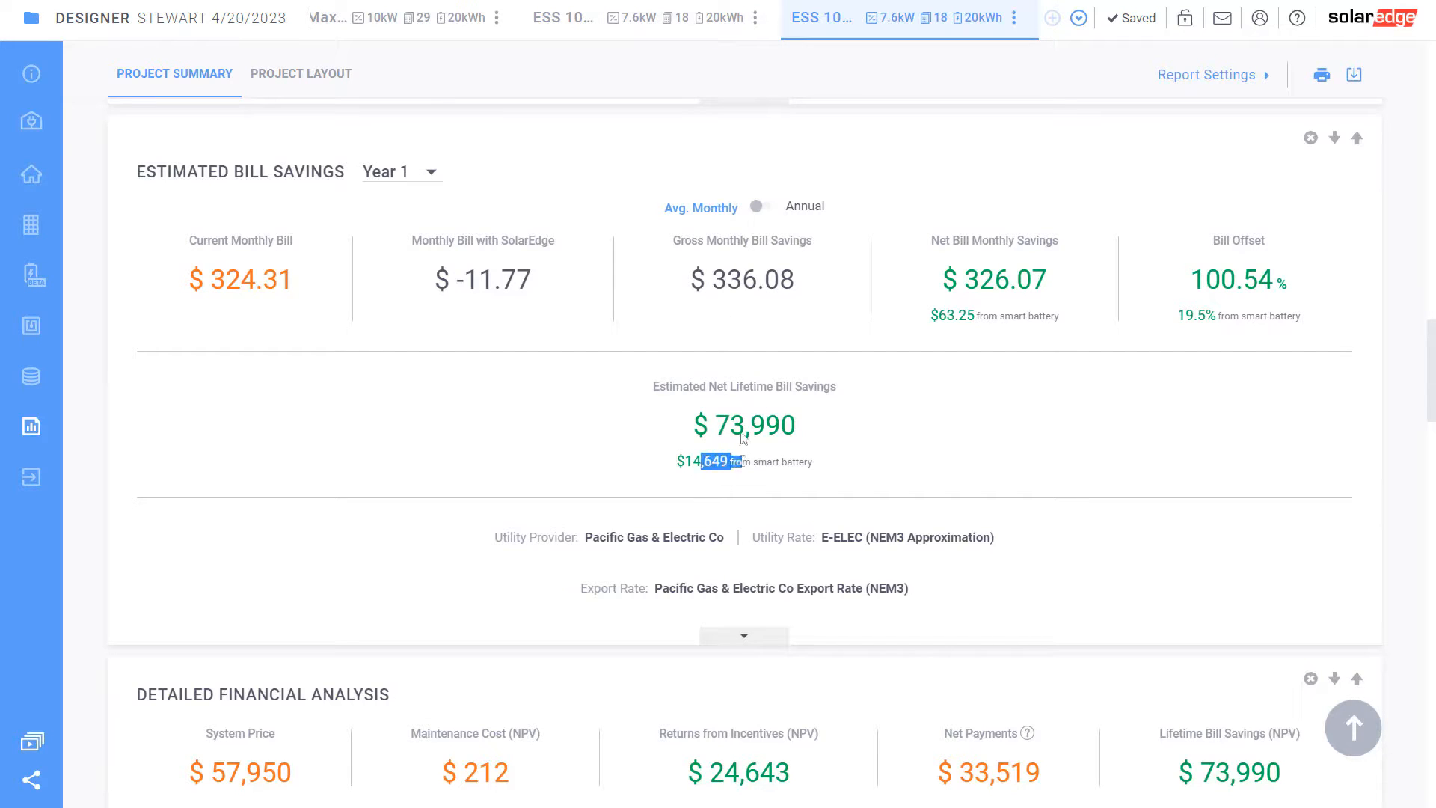
click(620, 18)
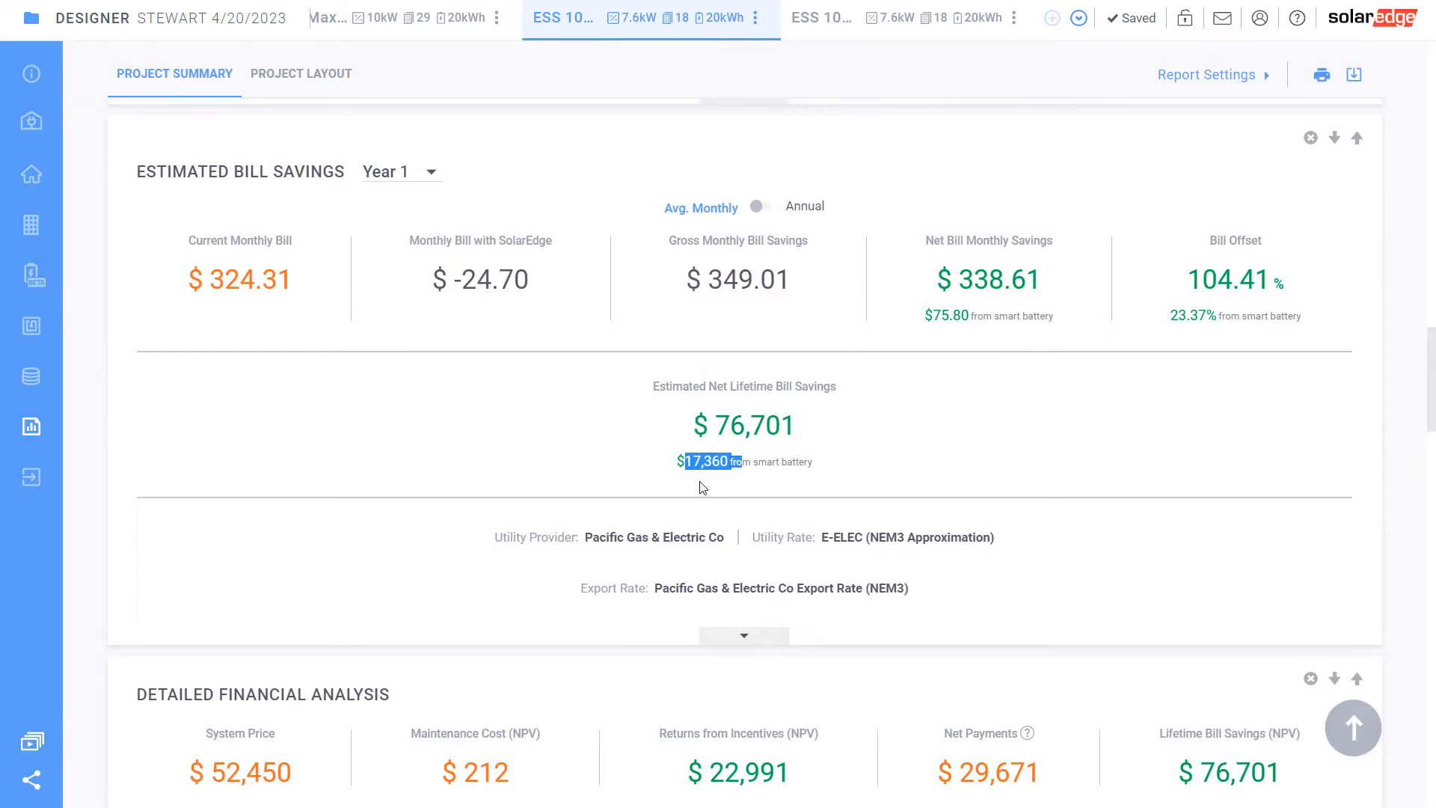
click(886, 17)
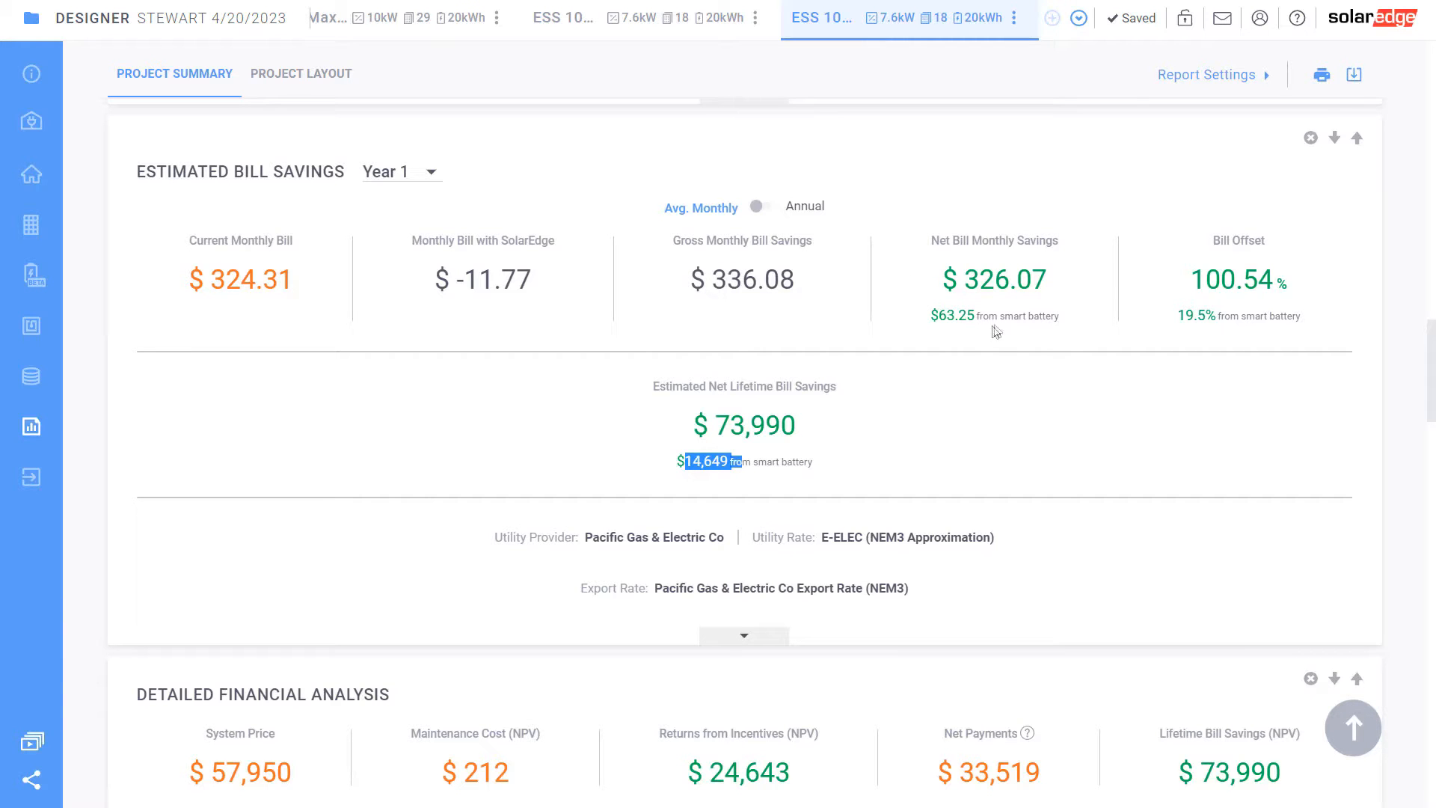
scroll(692, 407, down, 4)
scroll(692, 408, down, 5)
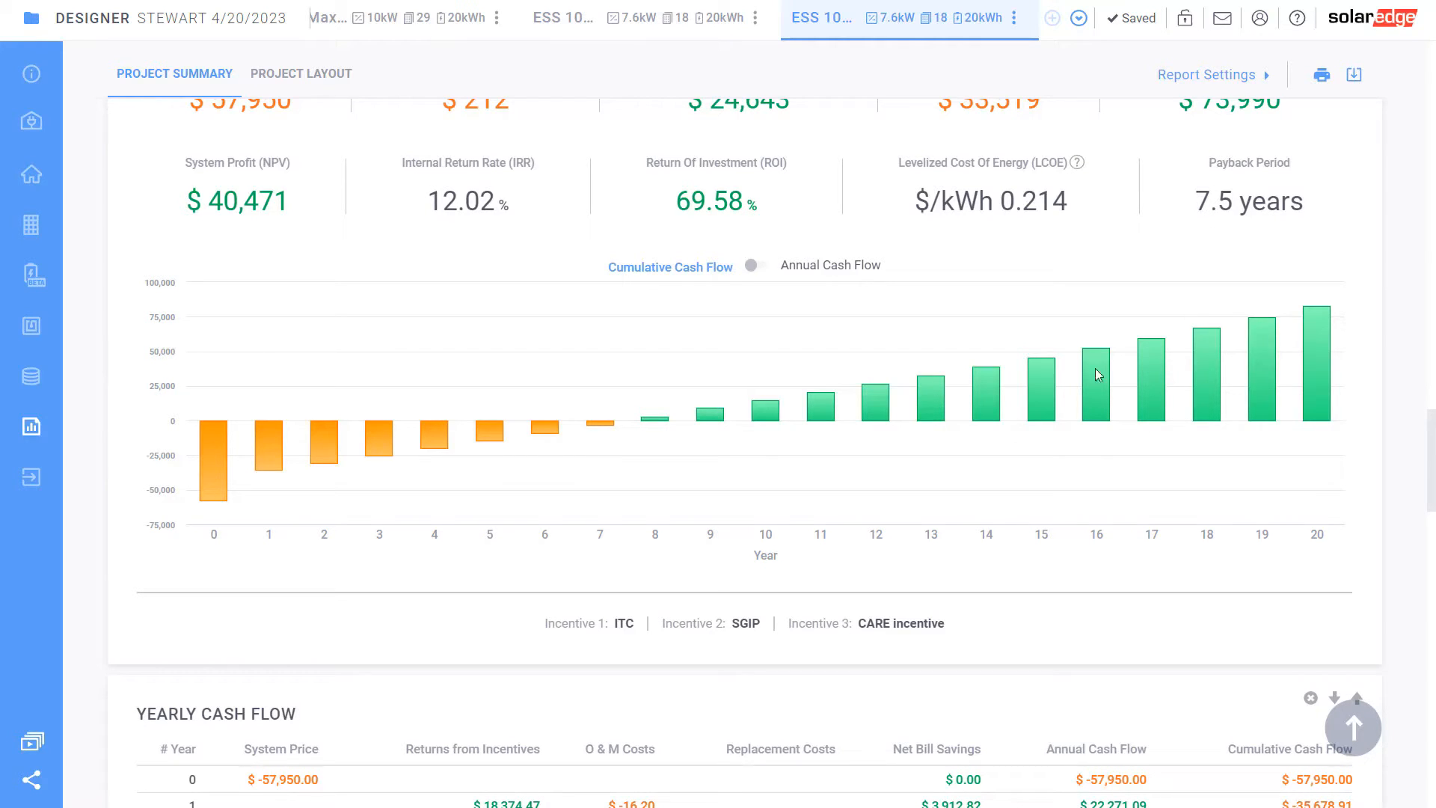
scroll(688, 490, down, 7)
scroll(686, 487, down, 7)
scroll(686, 487, up, 16)
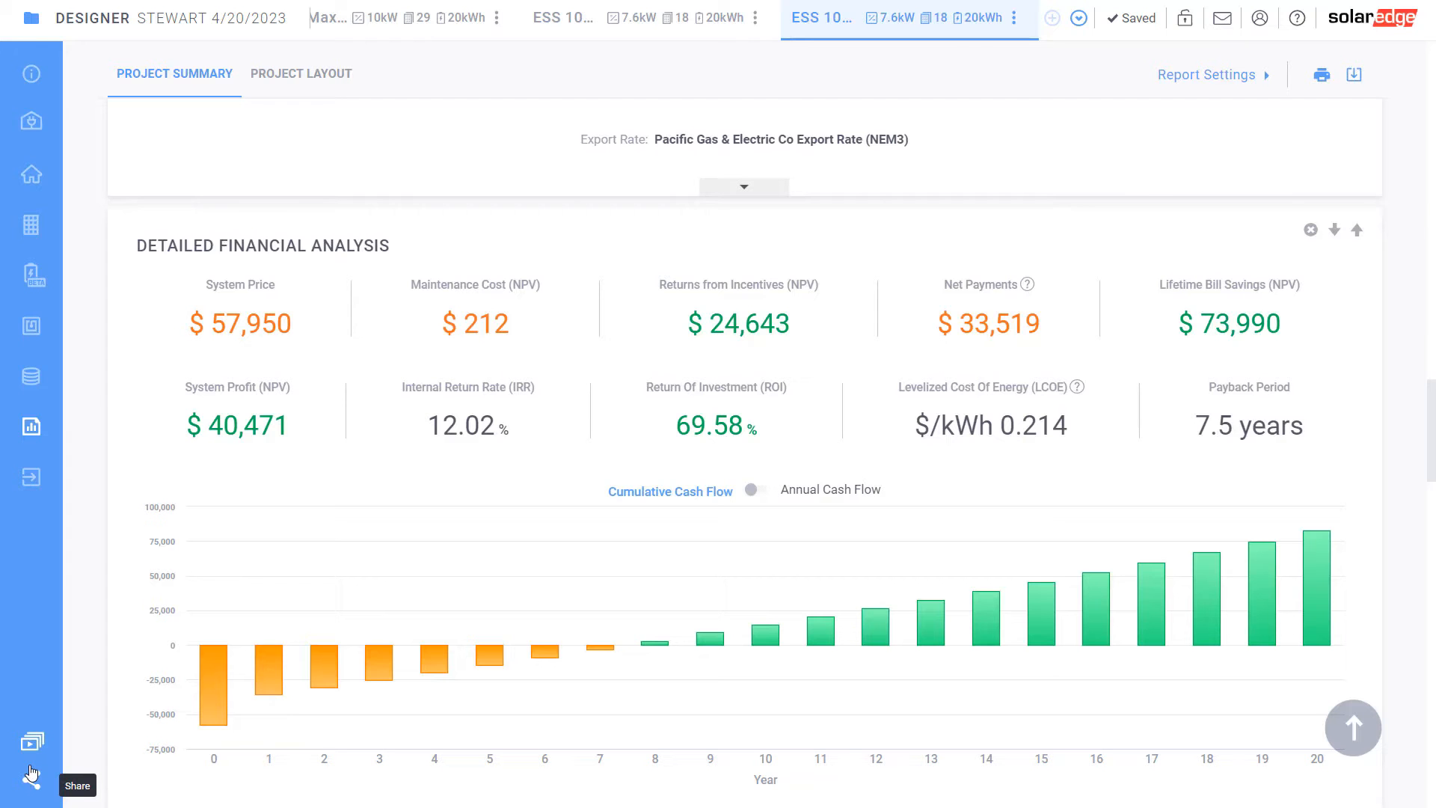
scroll(571, 407, up, 3)
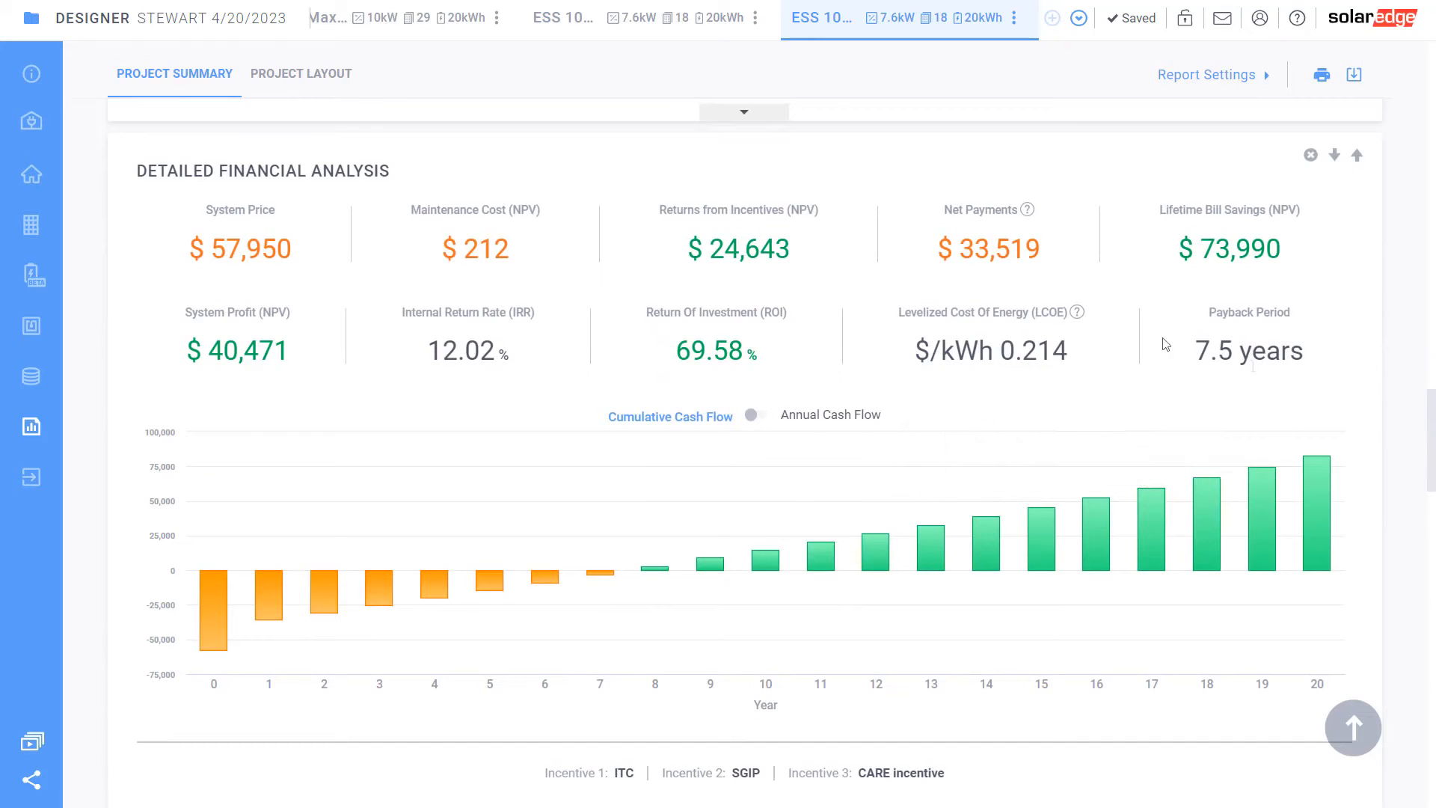
scroll(434, 673, up, 10)
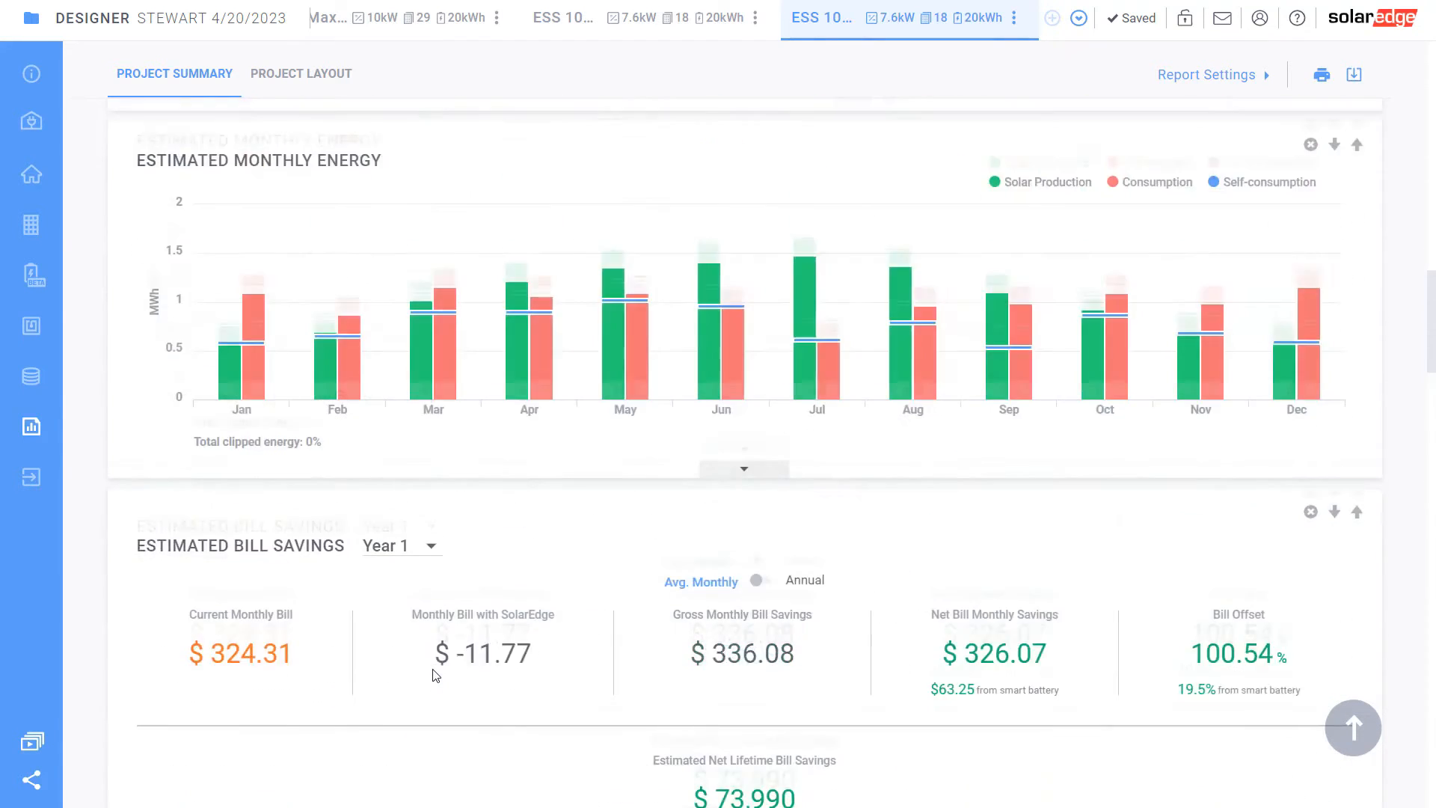
scroll(434, 674, up, 10)
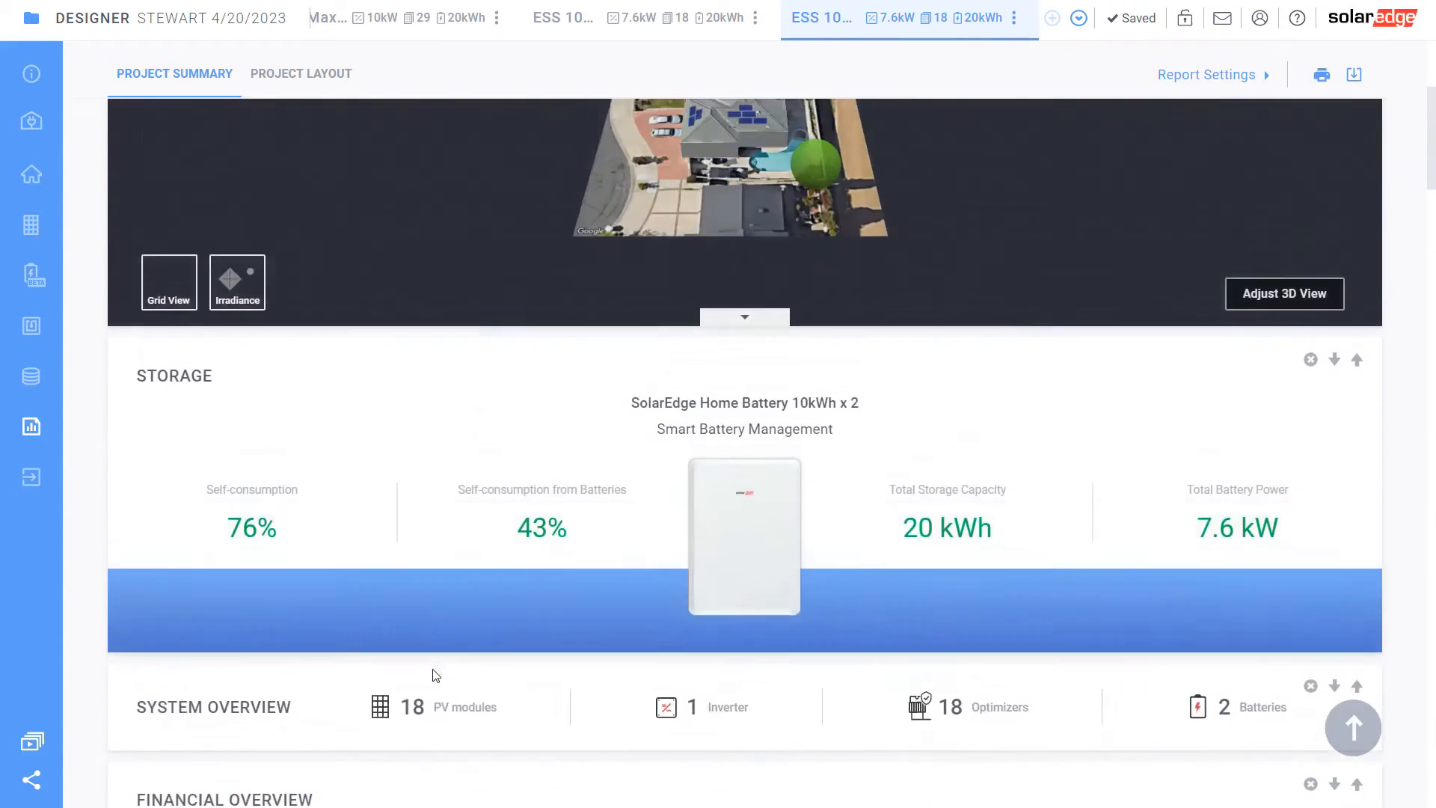
scroll(434, 675, down, 10)
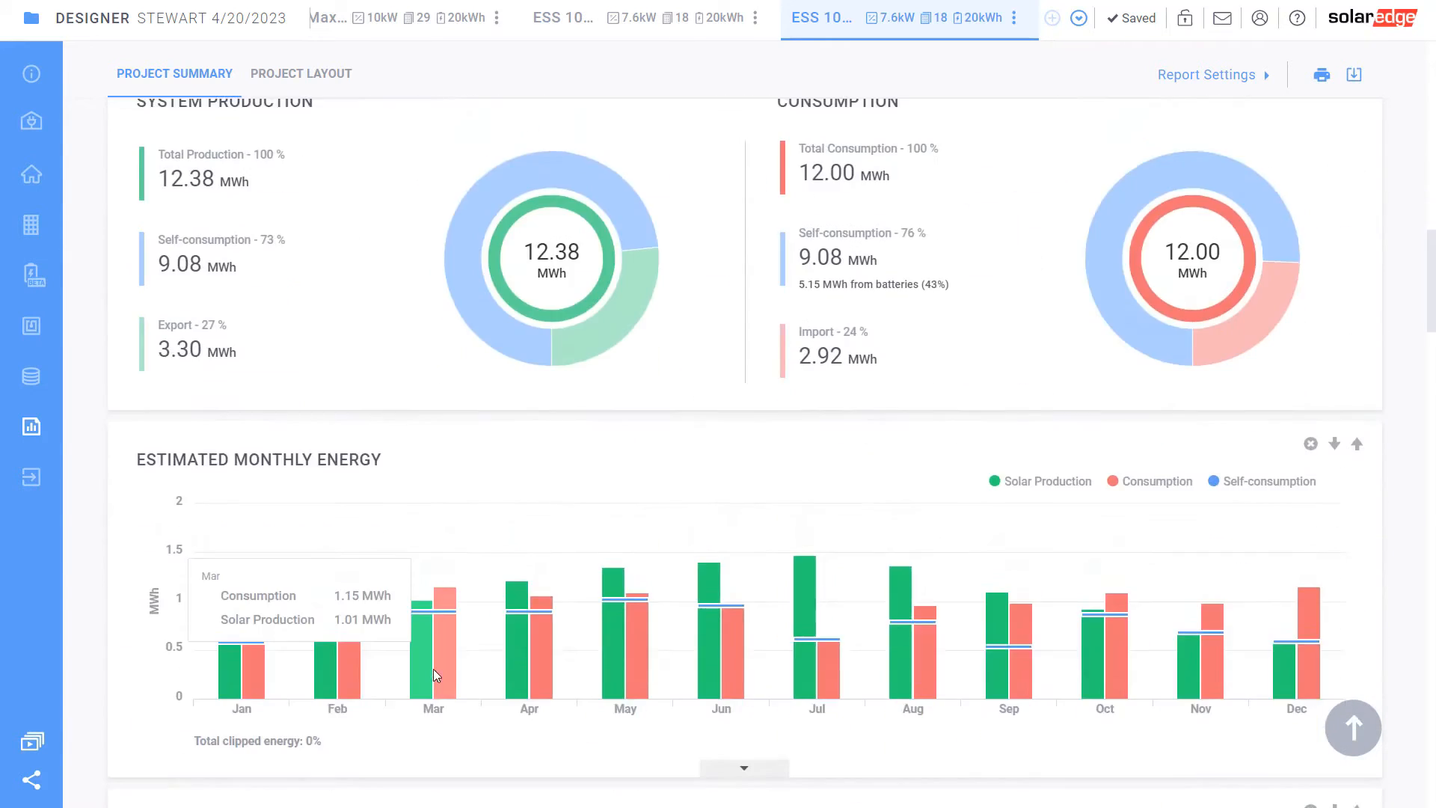
scroll(440, 675, down, 10)
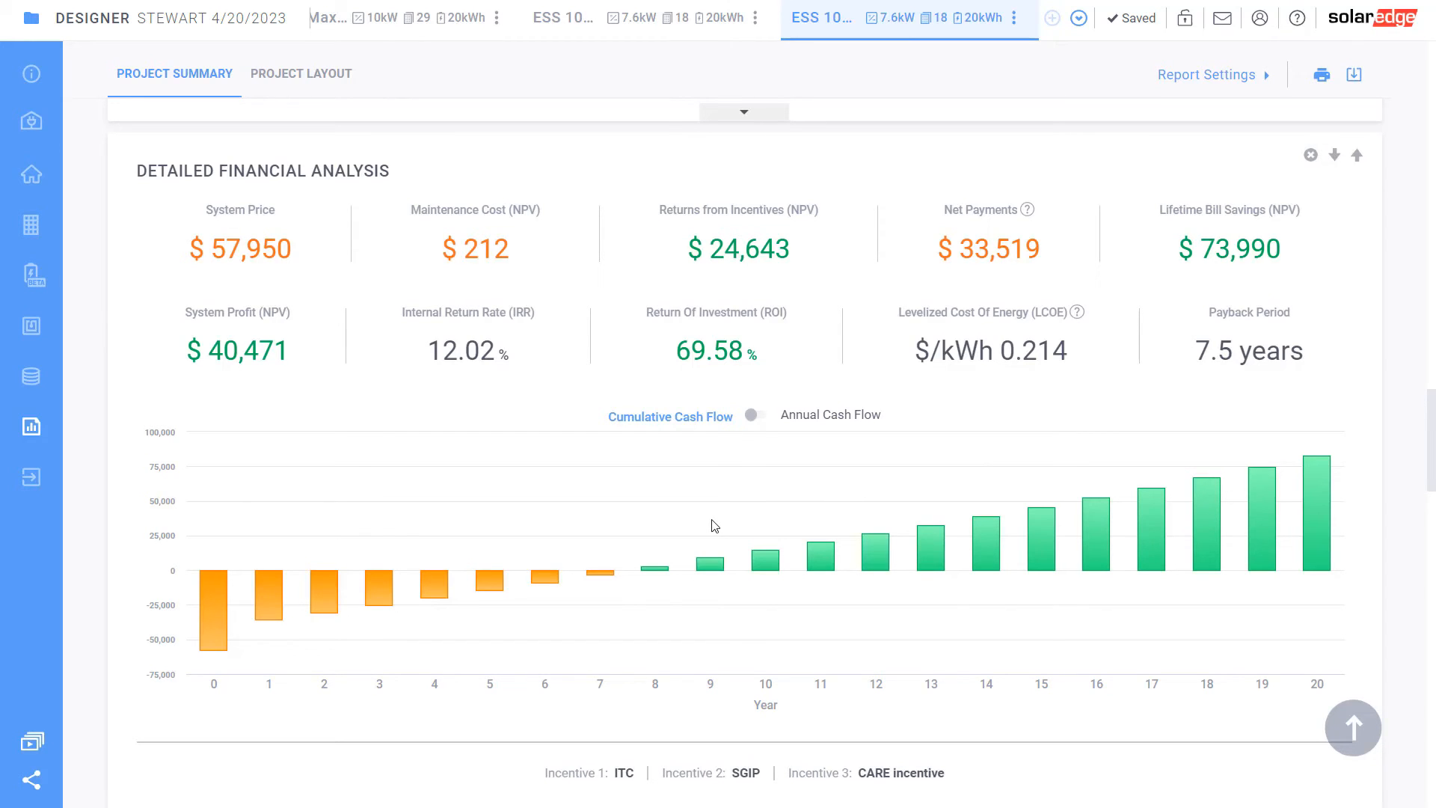
scroll(715, 526, down, 4)
scroll(714, 526, up, 5)
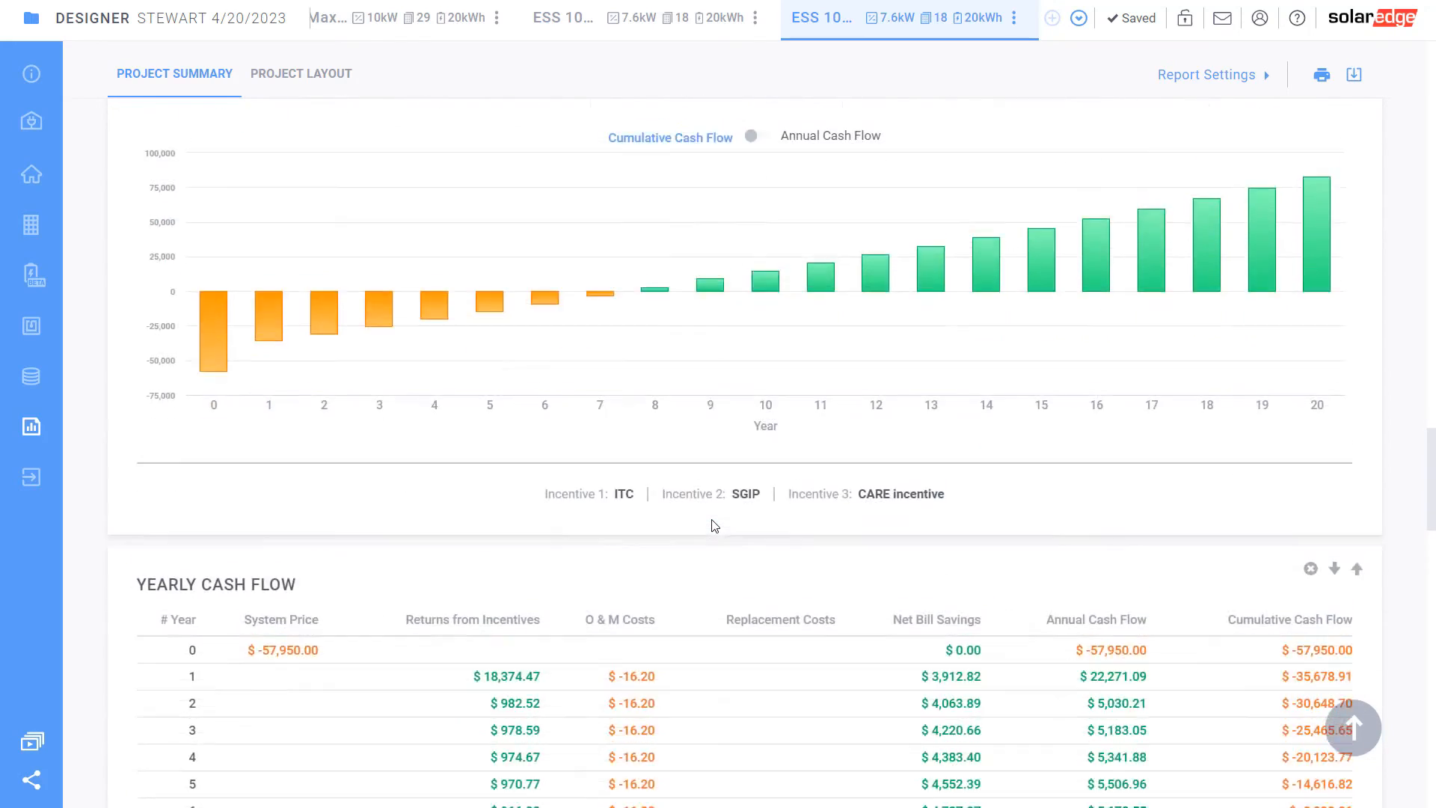
scroll(714, 526, up, 7)
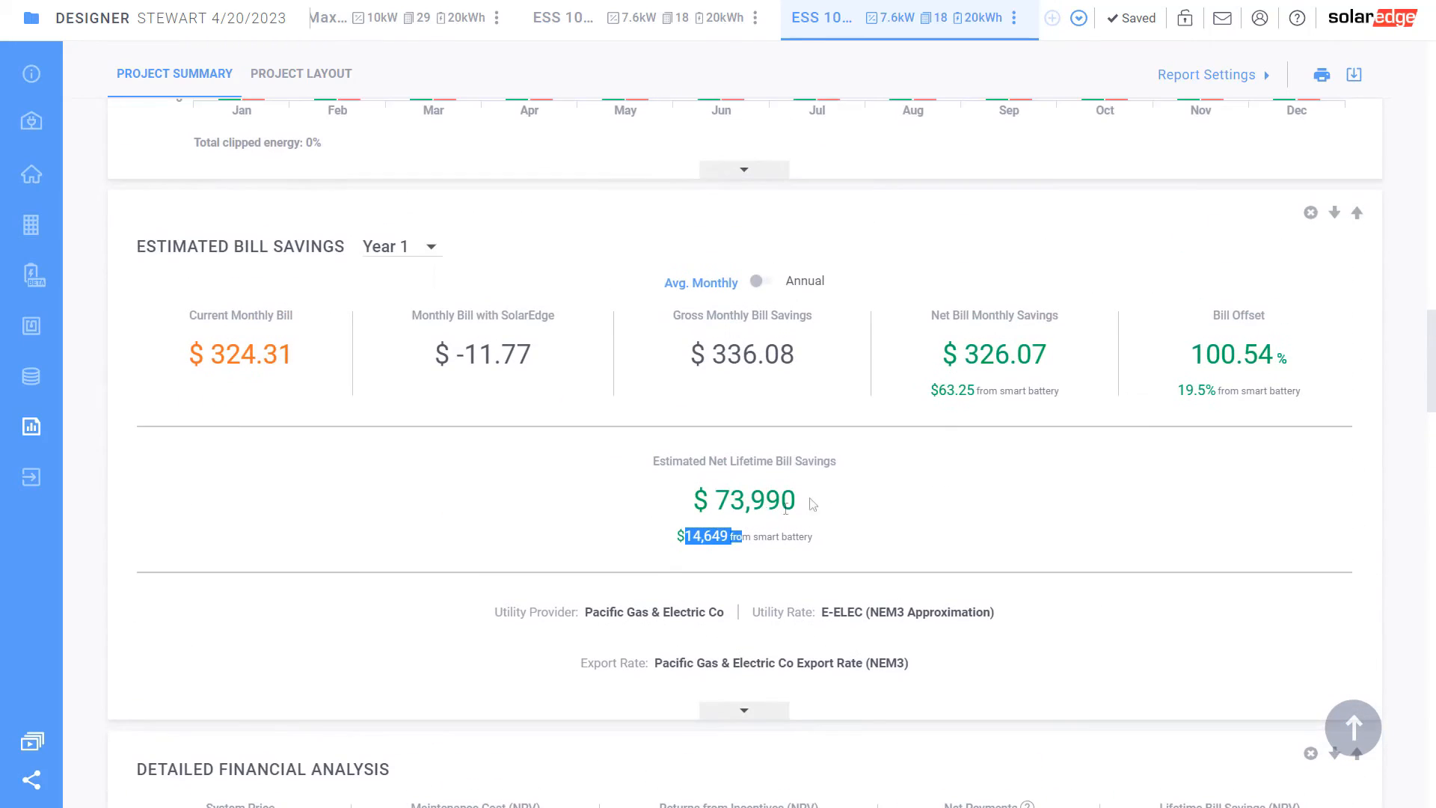